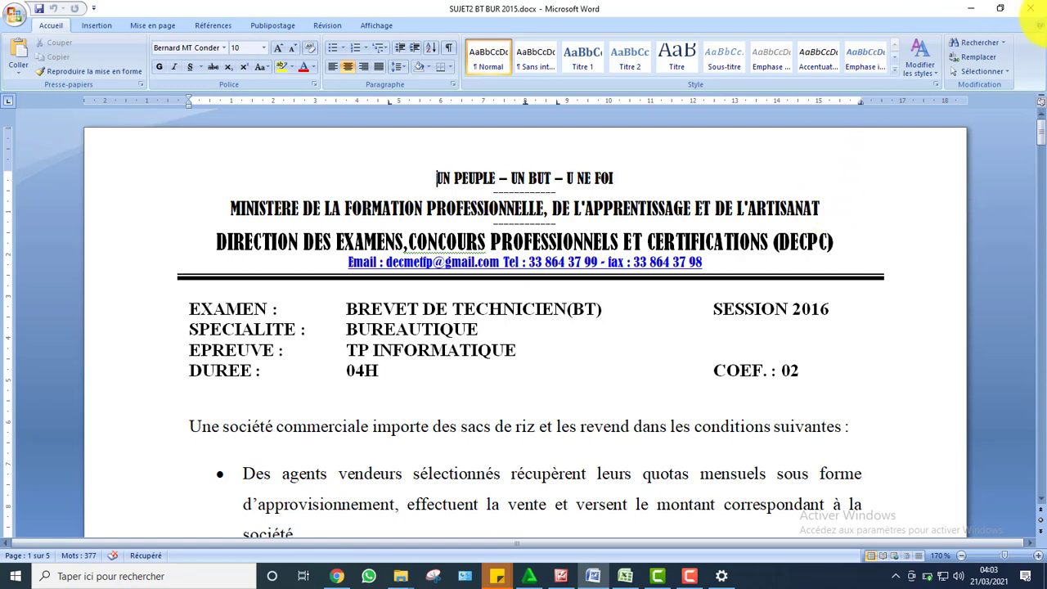
Browse the exam subject down to the SITUATION MENSUELLE table
{"action": "left_click_drag", "start_coordinate": [1041, 135], "coordinate": [1015, 256]}
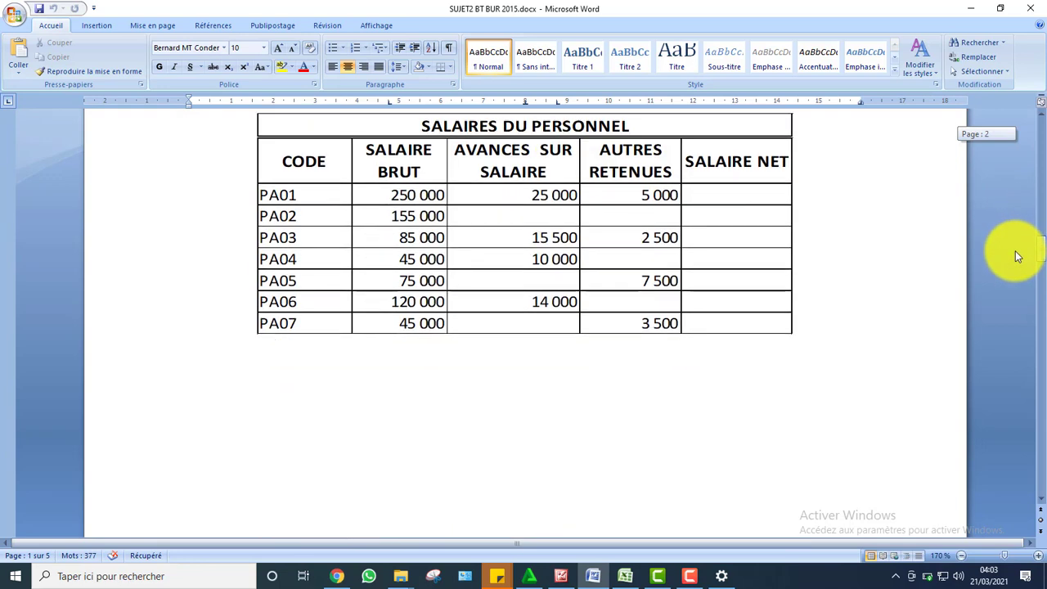
{"action": "left_click_drag", "start_coordinate": [1015, 251], "coordinate": [1012, 300]}
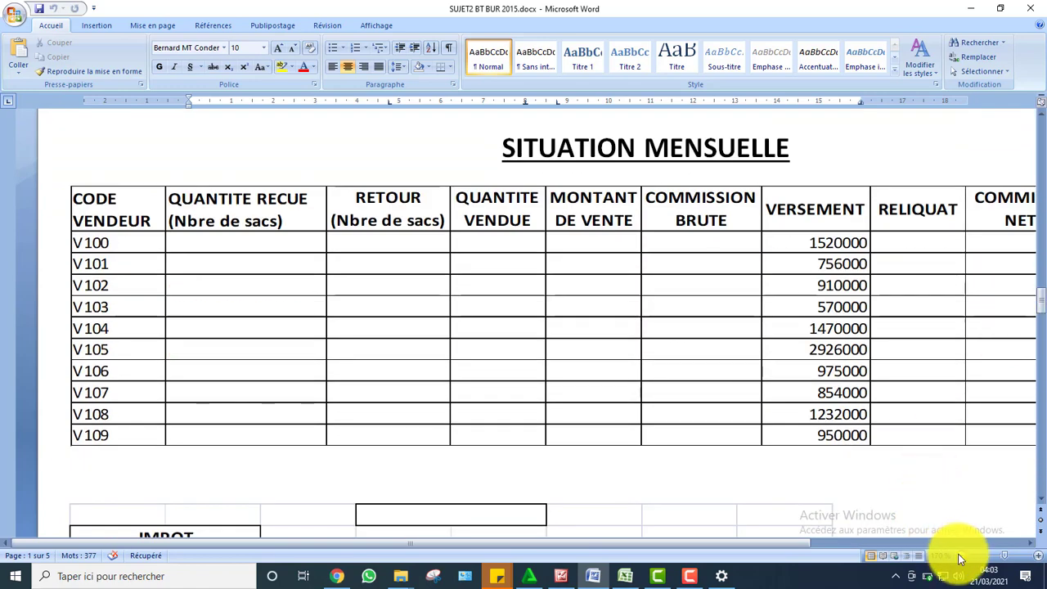
Switch to the EXCEL.xlsx workbook in Excel, maximize its window and close document recovery, allowing the recovered files to be deleted
{"action": "left_click", "coordinate": [627, 574]}
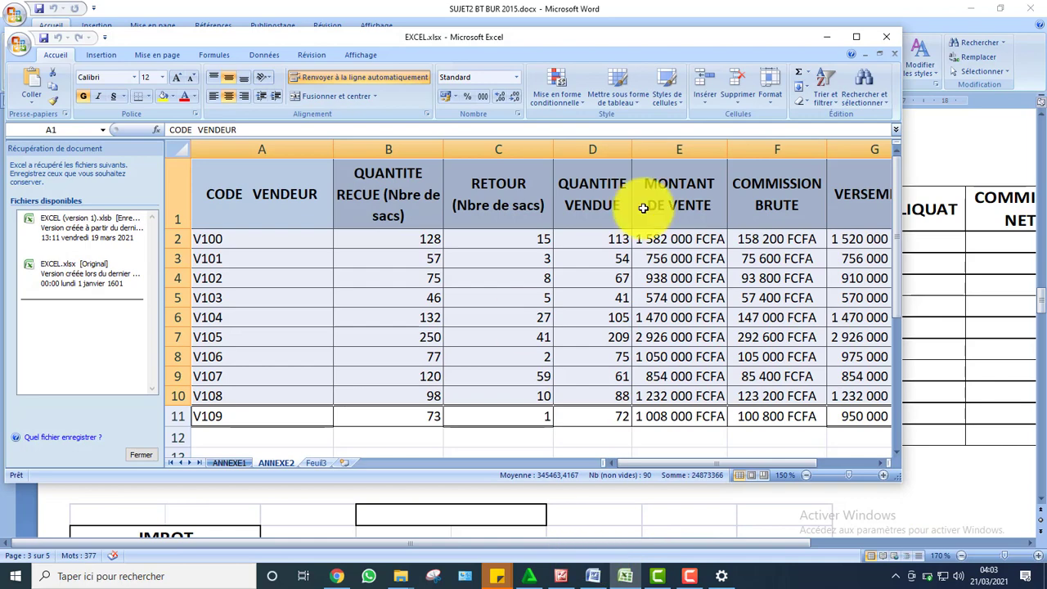
{"action": "left_click", "coordinate": [854, 39]}
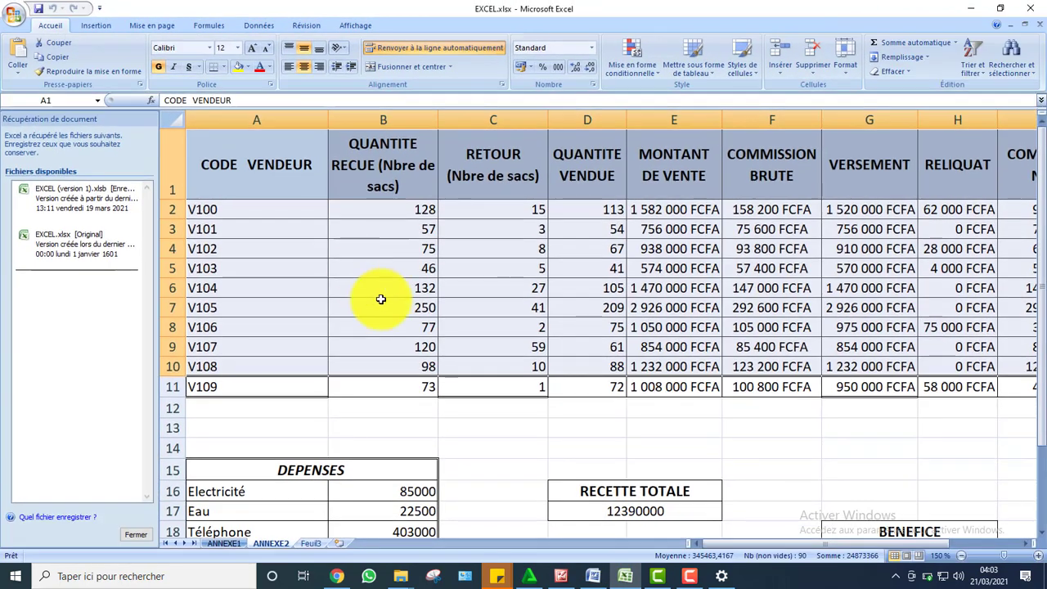
{"action": "left_click", "coordinate": [231, 547]}
{"action": "left_click", "coordinate": [260, 543]}
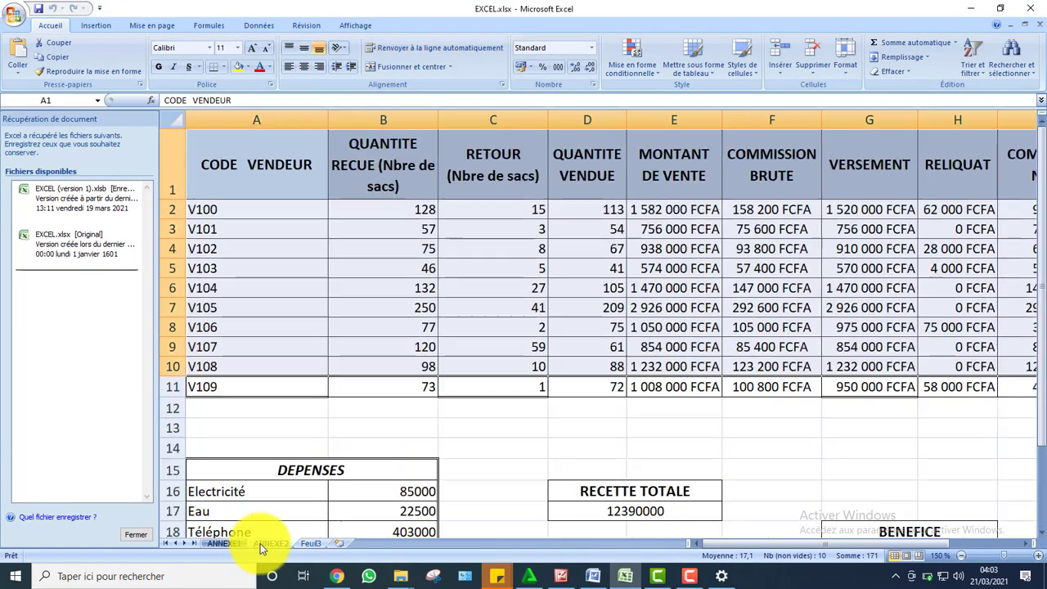
{"action": "left_click", "coordinate": [133, 534]}
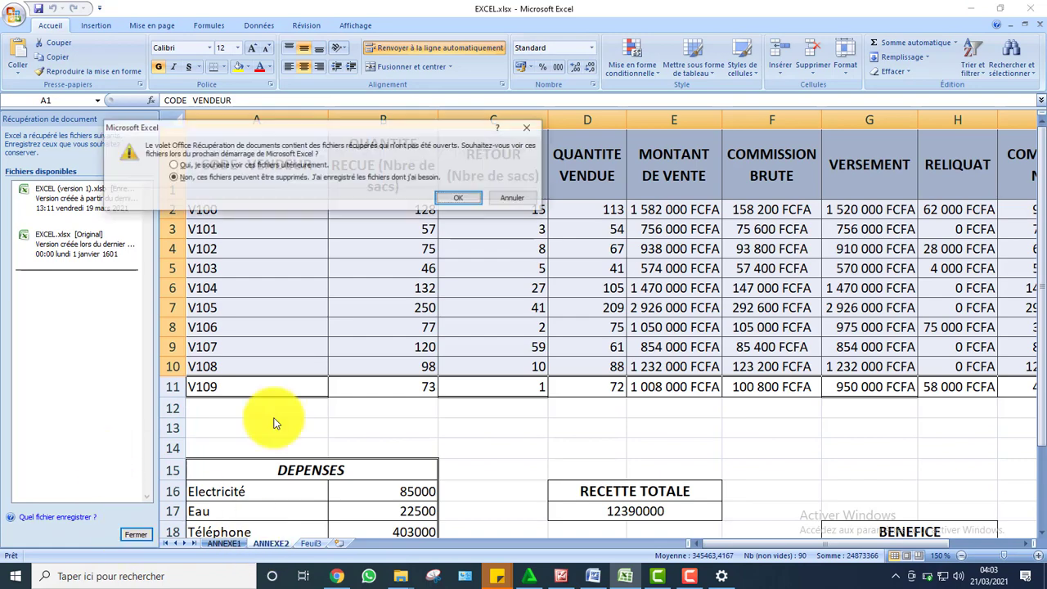
{"action": "left_click", "coordinate": [448, 201]}
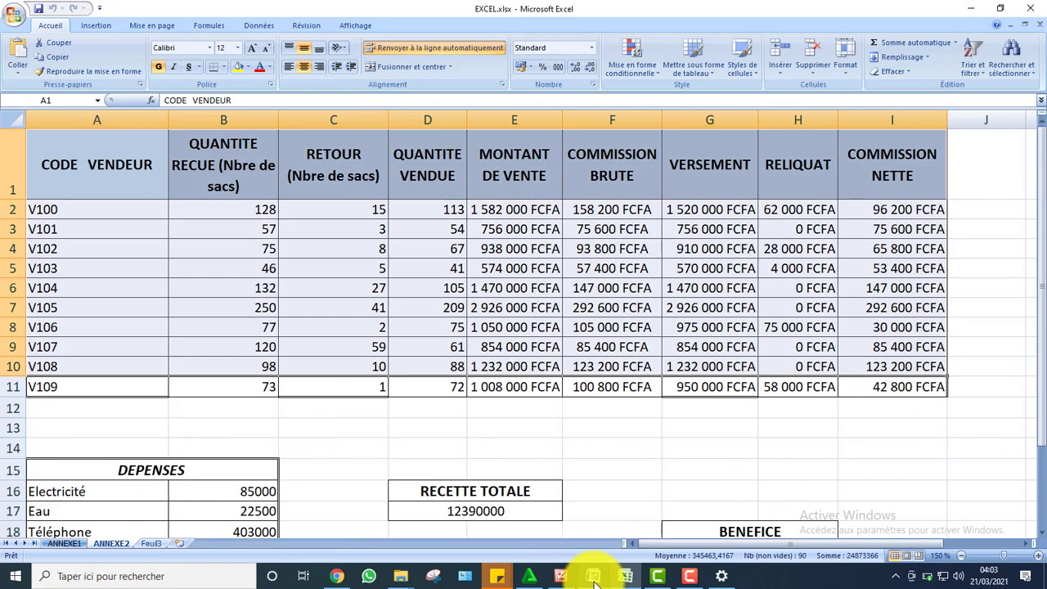
Return to the exam subject in Word and examine the ANNEXE 3 page: header, salary and sales tables, and chart frames
{"action": "left_click", "coordinate": [593, 577]}
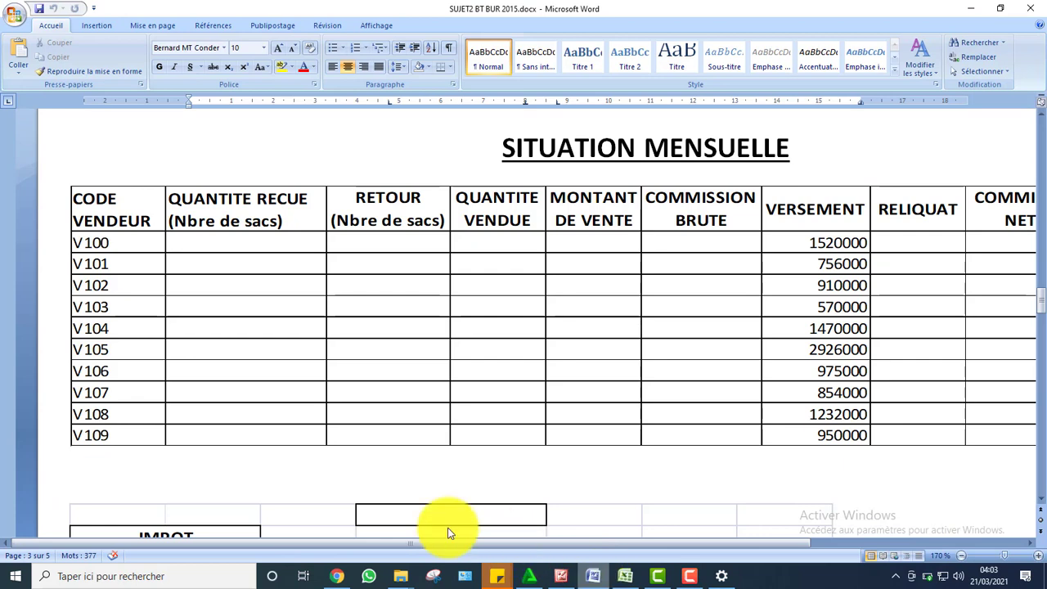
{"action": "left_click_drag", "start_coordinate": [1042, 307], "coordinate": [1032, 357]}
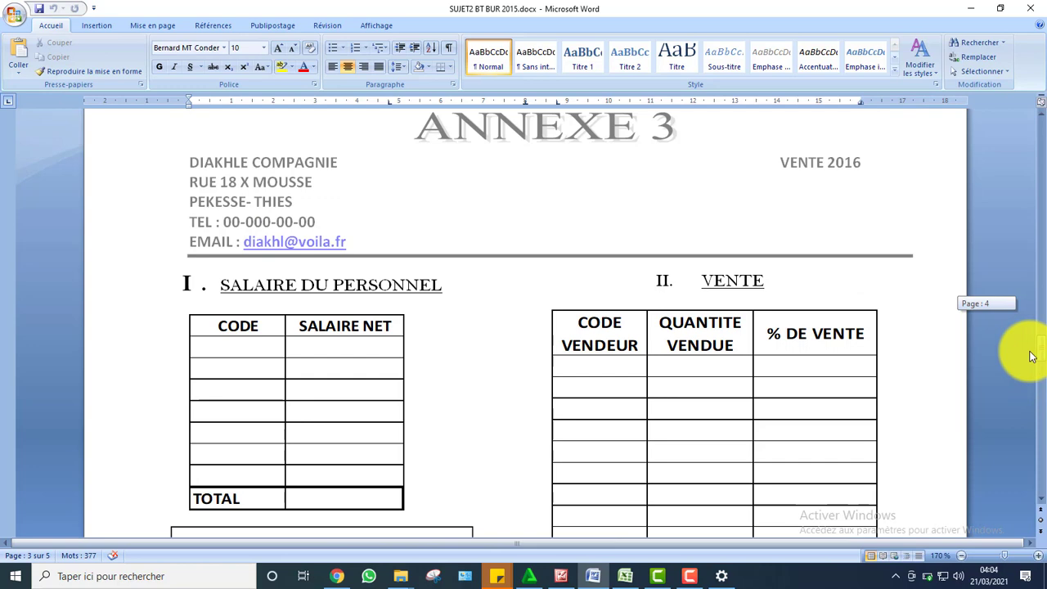
{"action": "left_click_drag", "start_coordinate": [1031, 356], "coordinate": [1032, 356]}
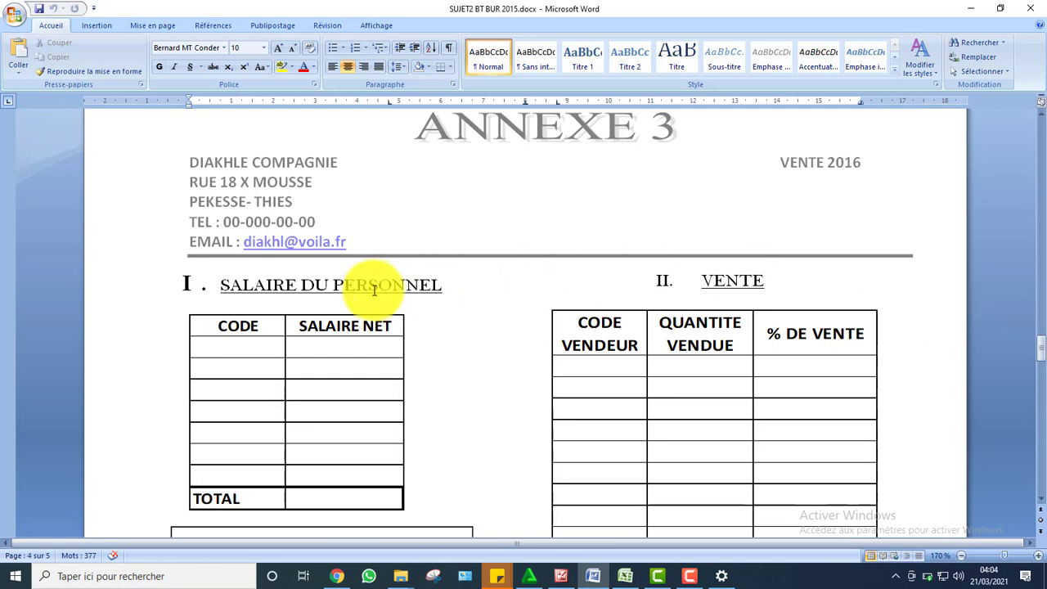
{"action": "left_click", "coordinate": [186, 283]}
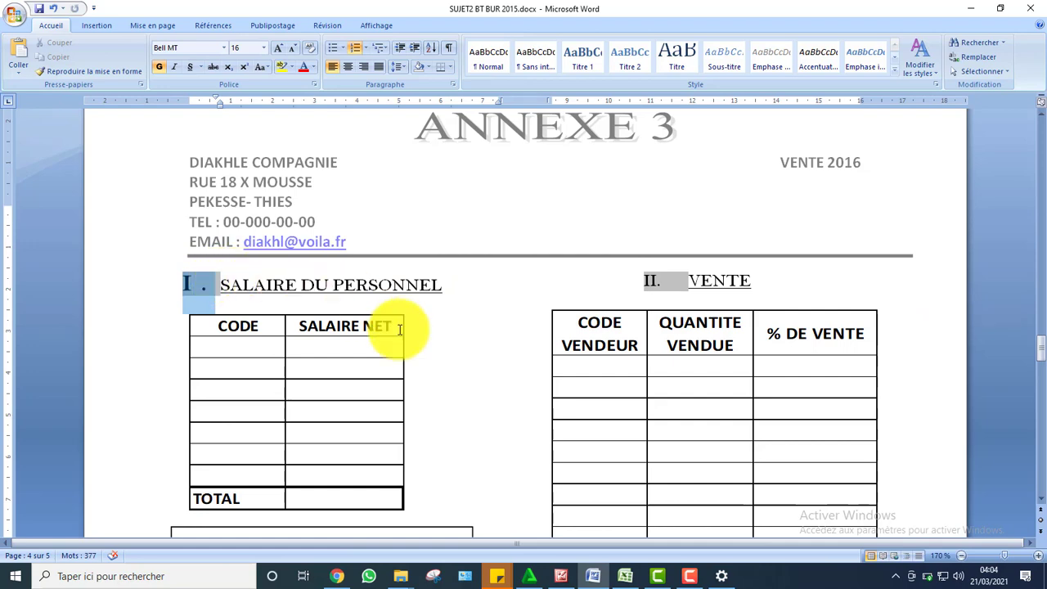
{"action": "left_click", "coordinate": [479, 374]}
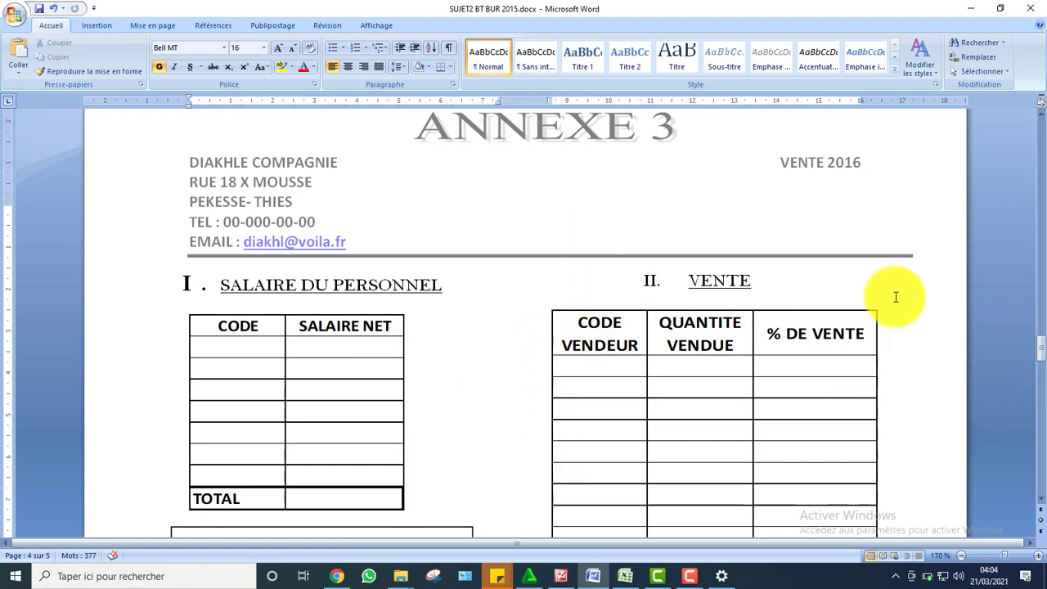
{"action": "mouse_move", "coordinate": [1039, 352]}
{"action": "left_mouse_down"}
{"action": "mouse_move", "coordinate": [1039, 408]}
{"action": "mouse_move", "coordinate": [1037, 368]}
{"action": "left_mouse_up"}
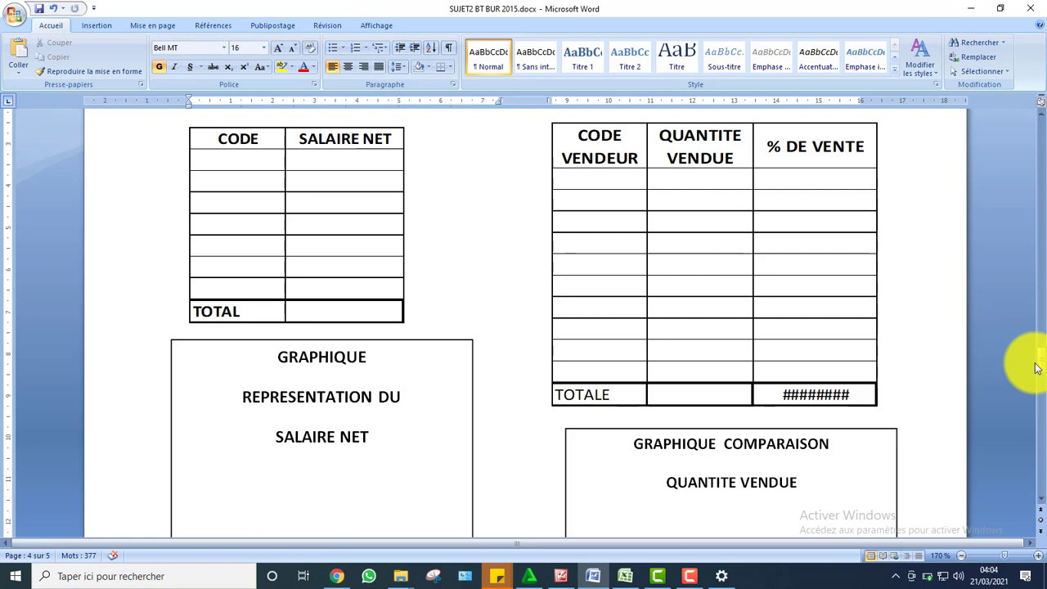
{"action": "left_click_drag", "start_coordinate": [1036, 365], "coordinate": [1041, 358]}
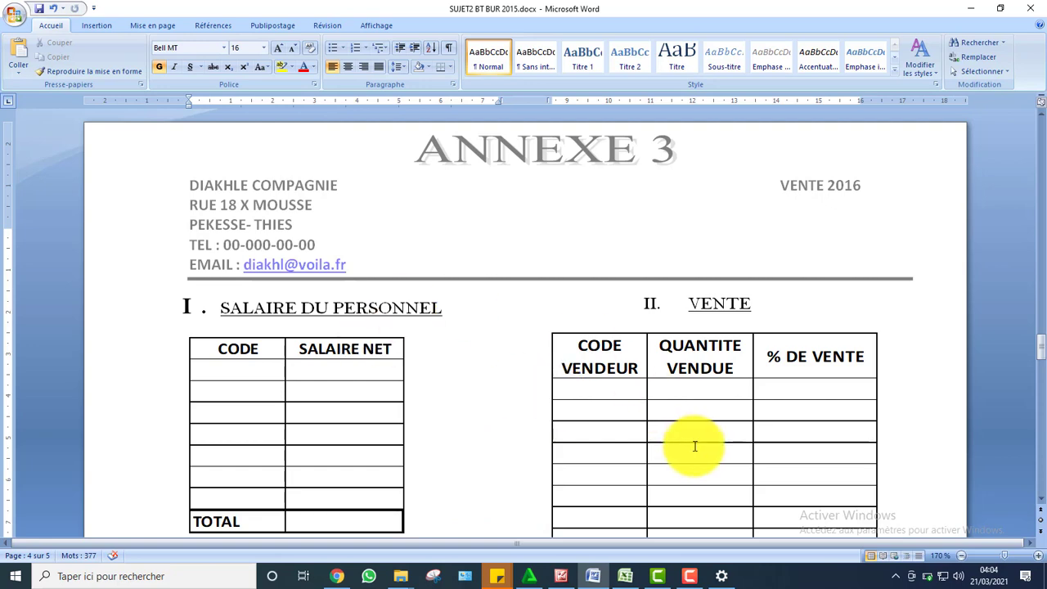
Open the desktop folder that holds EXCEL.xlsx and create a Word document named r in it
{"action": "left_click", "coordinate": [1044, 576]}
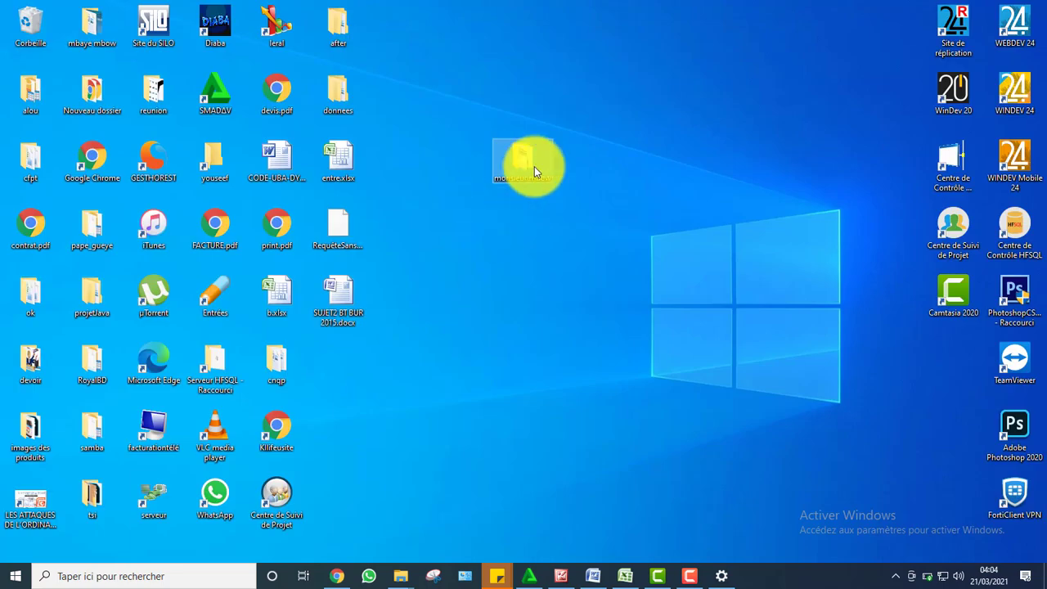
{"action": "double_click", "coordinate": [525, 176]}
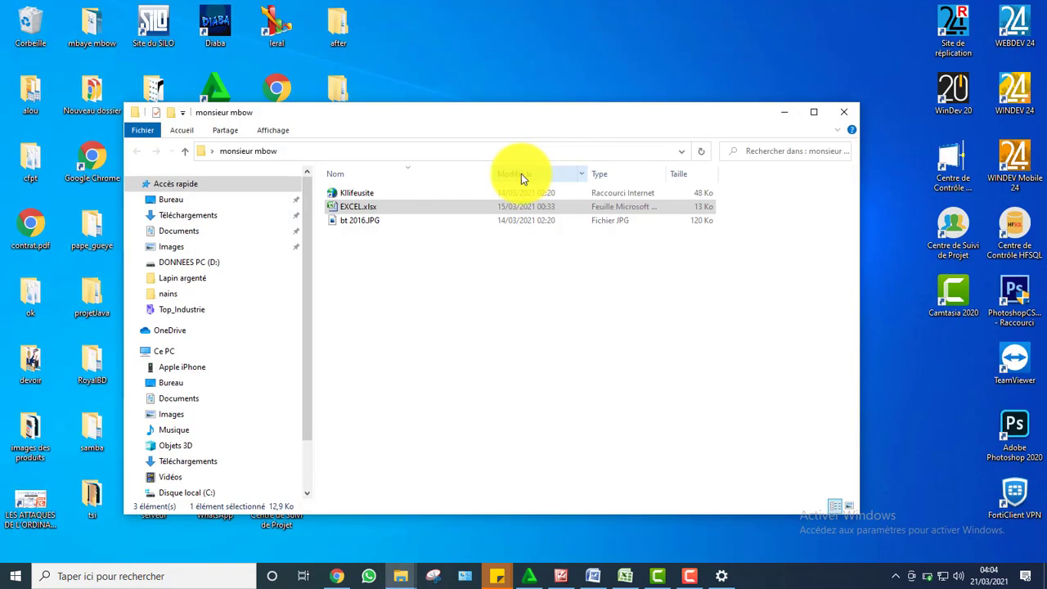
{"action": "right_click", "coordinate": [377, 325]}
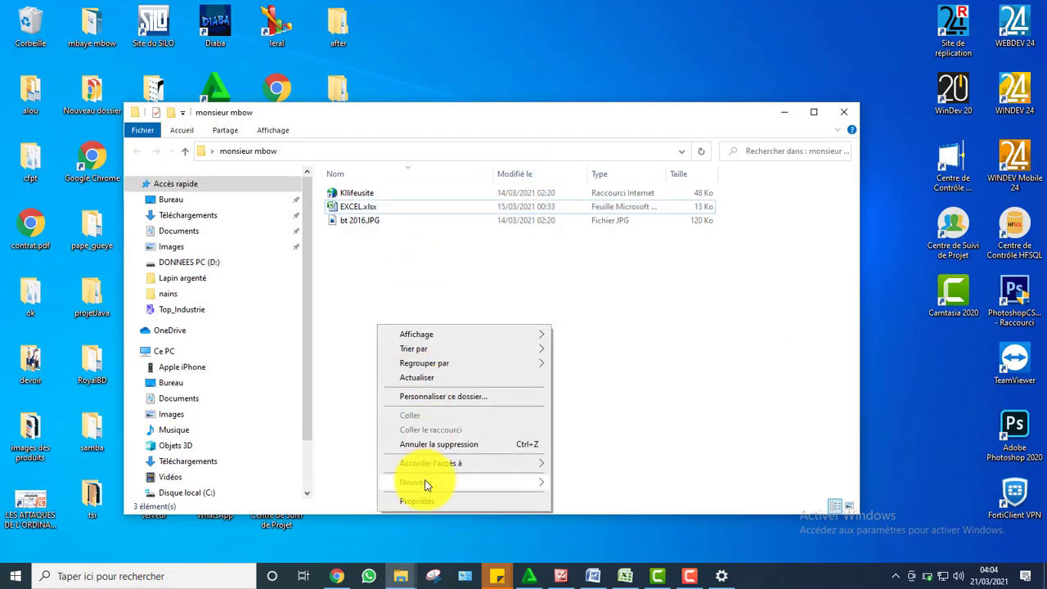
{"action": "mouse_move", "coordinate": [424, 479]}
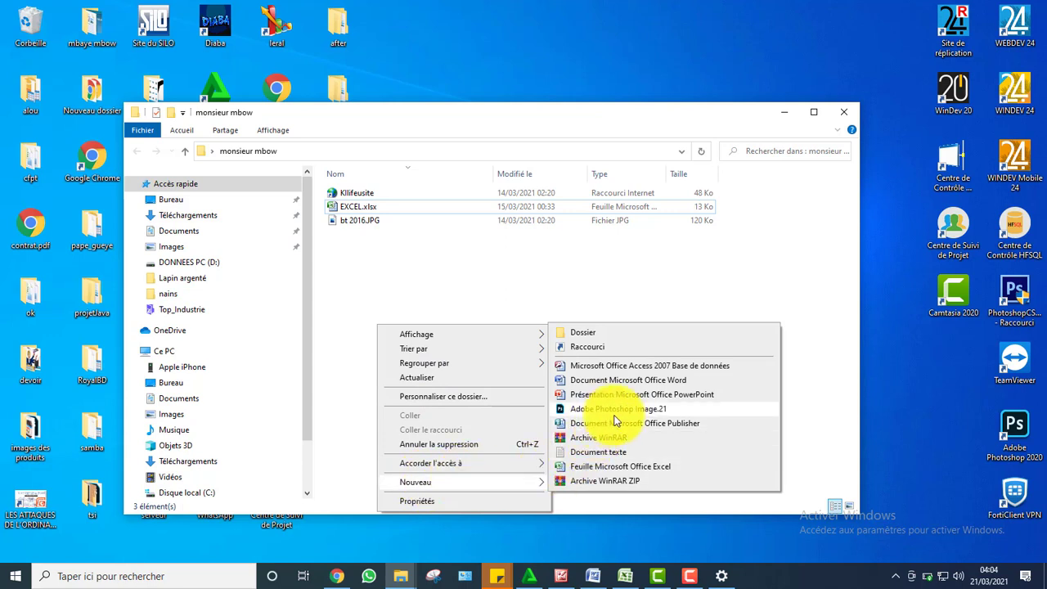
{"action": "left_click", "coordinate": [620, 381]}
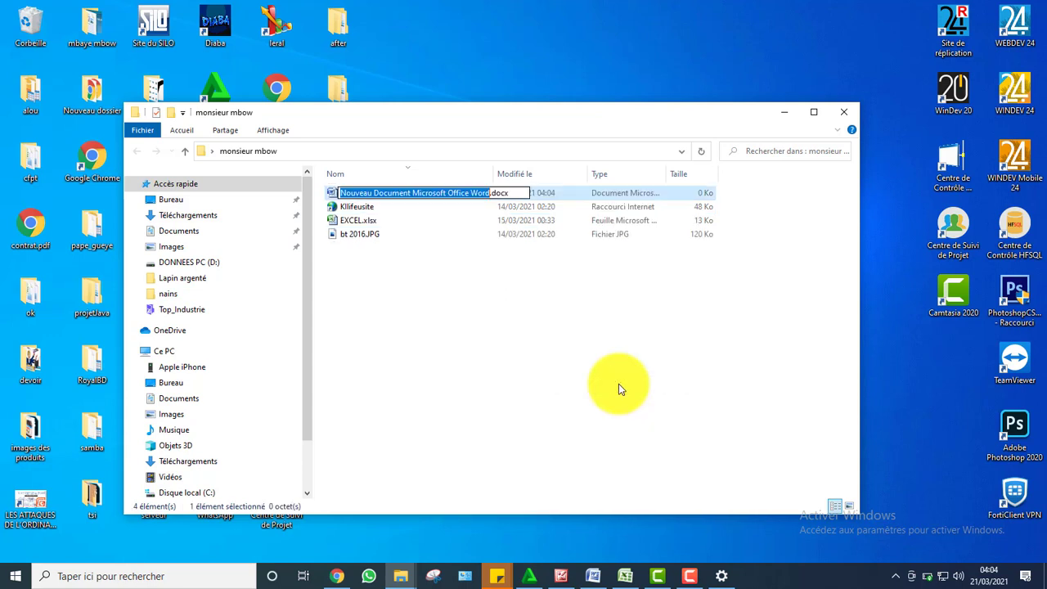
{"action": "type", "text": "r"}
{"action": "key", "text": "Tab"}
{"action": "type", "text": "pp"}
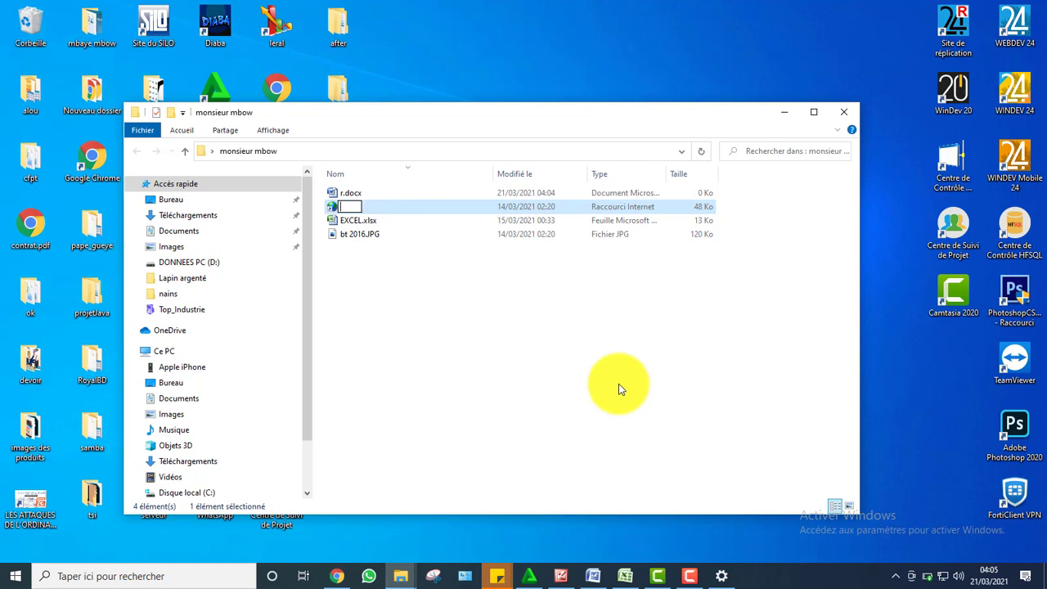
{"action": "left_click", "coordinate": [619, 385]}
Create another new Word document in the same folder and name it rapport
{"action": "right_click", "coordinate": [619, 390]}
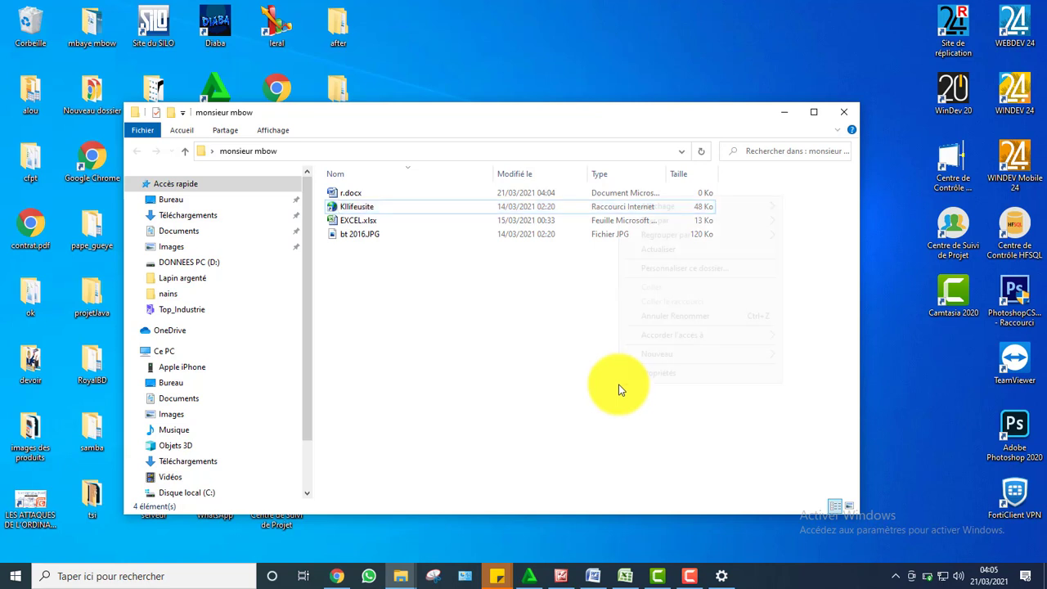
{"action": "mouse_move", "coordinate": [660, 359]}
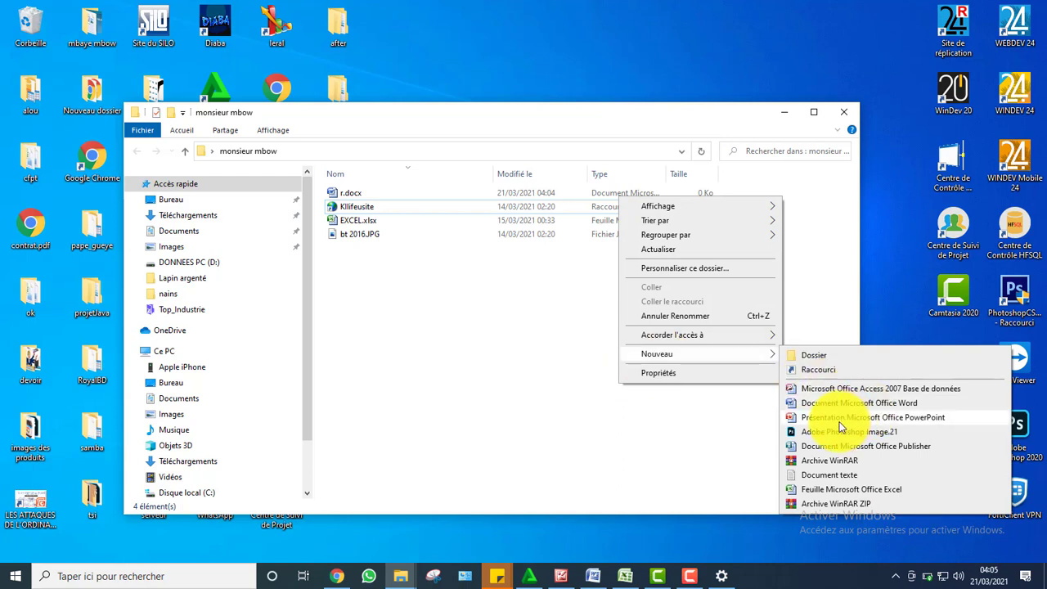
{"action": "left_click", "coordinate": [815, 402]}
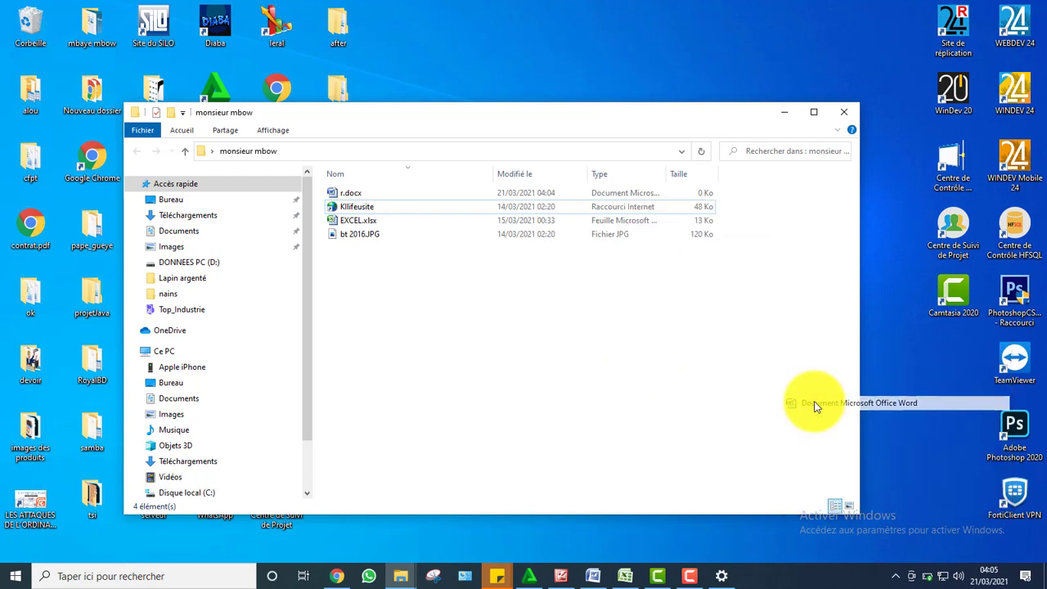
{"action": "type", "text": "r"}
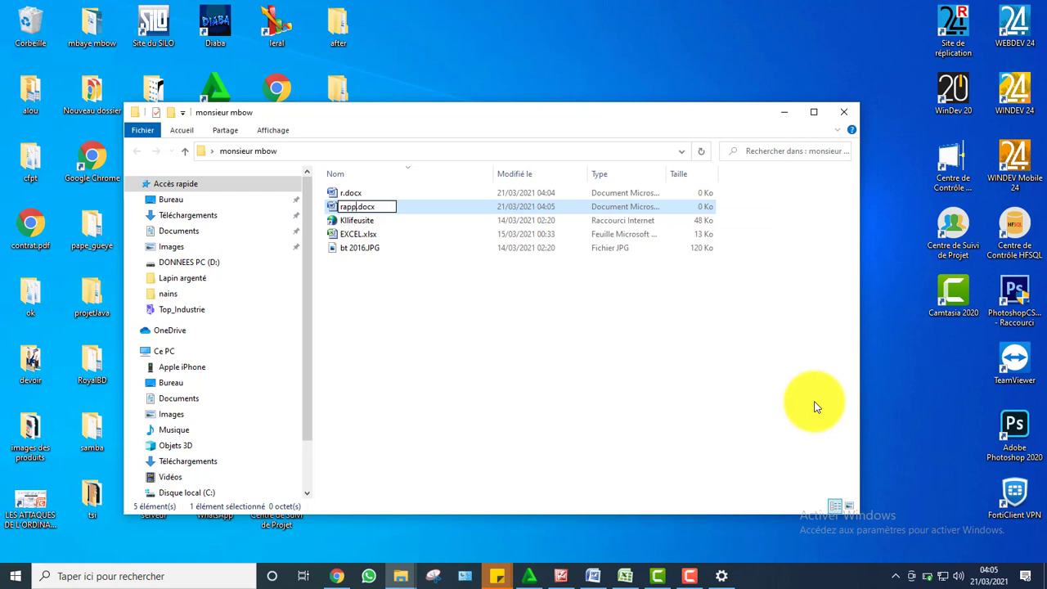
{"action": "type", "text": "apport"}
{"action": "key", "text": "Return"}
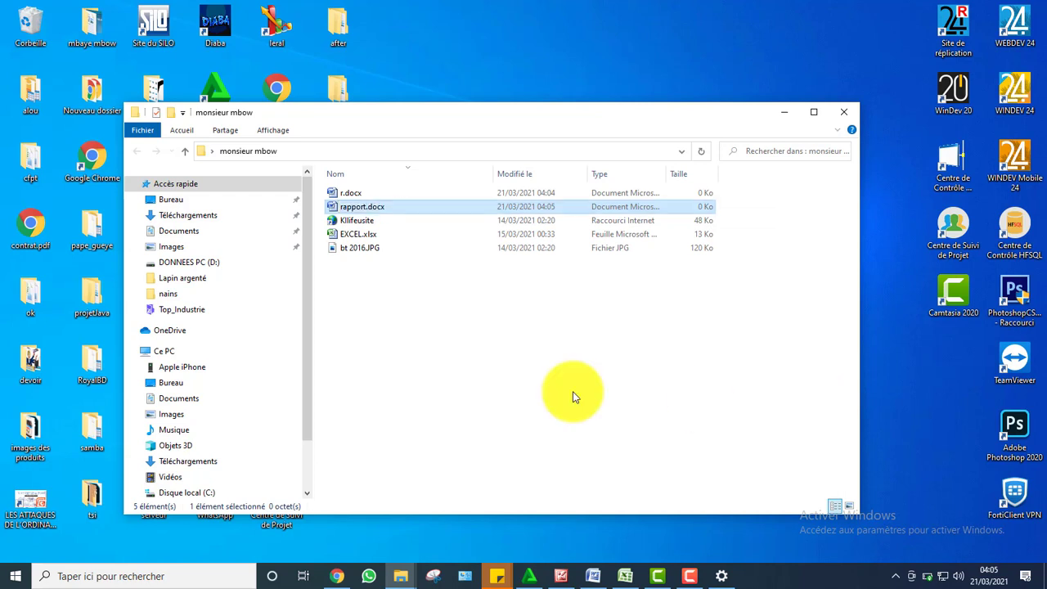
Open rapport.docx in Word and enlarge the page view to 160 %
{"action": "key", "text": "Return"}
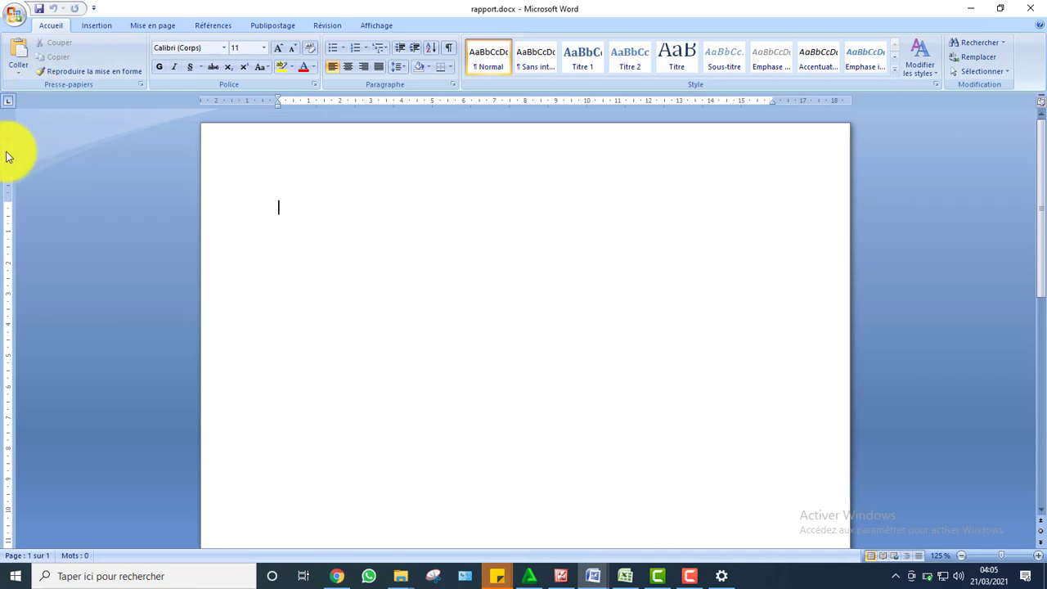
{"action": "left_click", "coordinate": [1040, 555]}
{"action": "left_click", "coordinate": [1040, 556]}
{"action": "left_click", "coordinate": [1040, 556]}
{"action": "left_click", "coordinate": [1040, 555]}
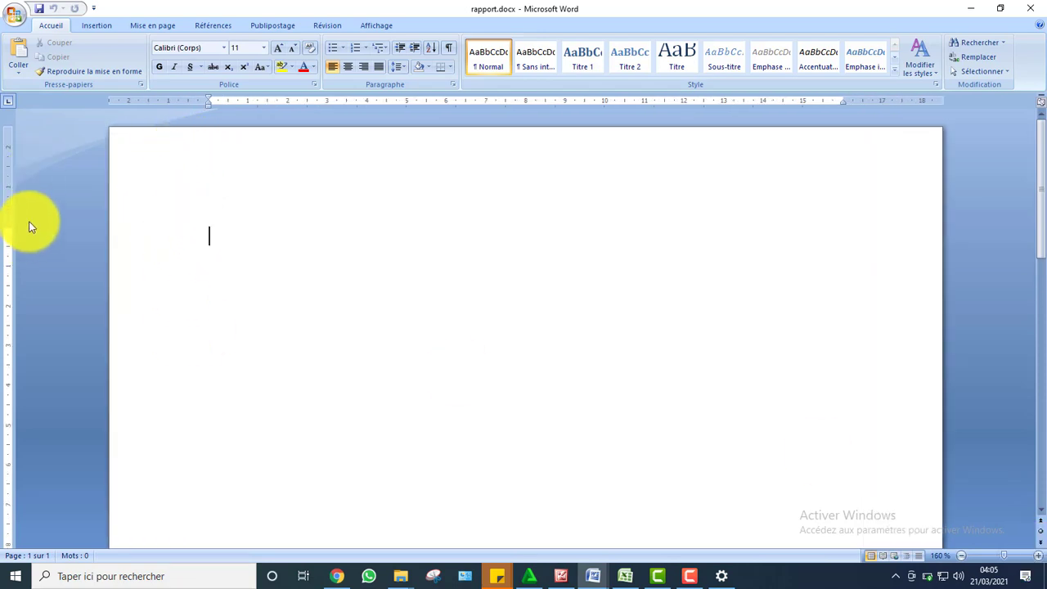
Open the page header of rapport.docx for editing
{"action": "double_click", "coordinate": [186, 158]}
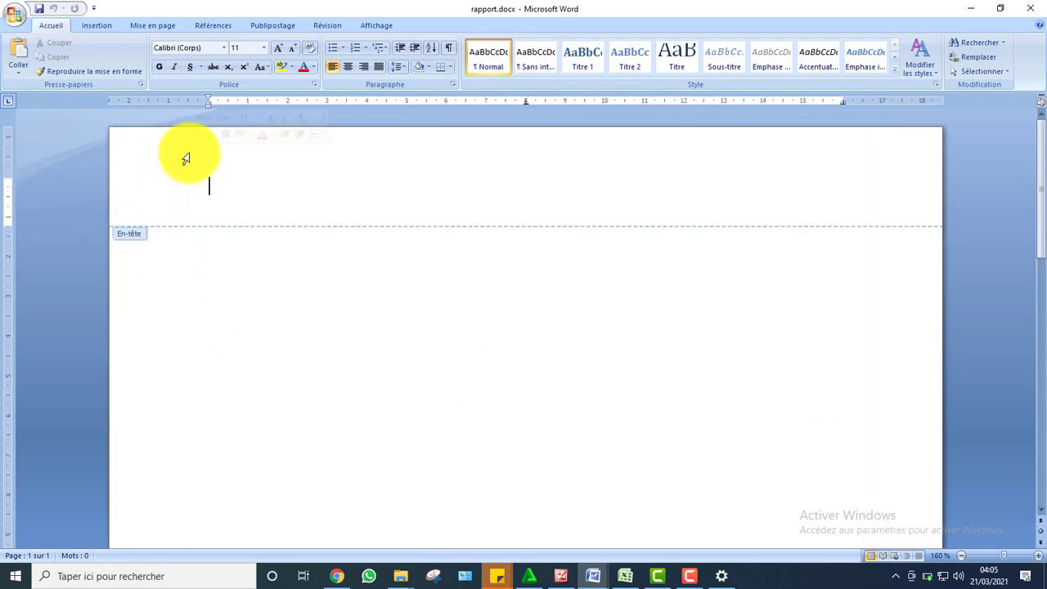
{"action": "double_click", "coordinate": [246, 309]}
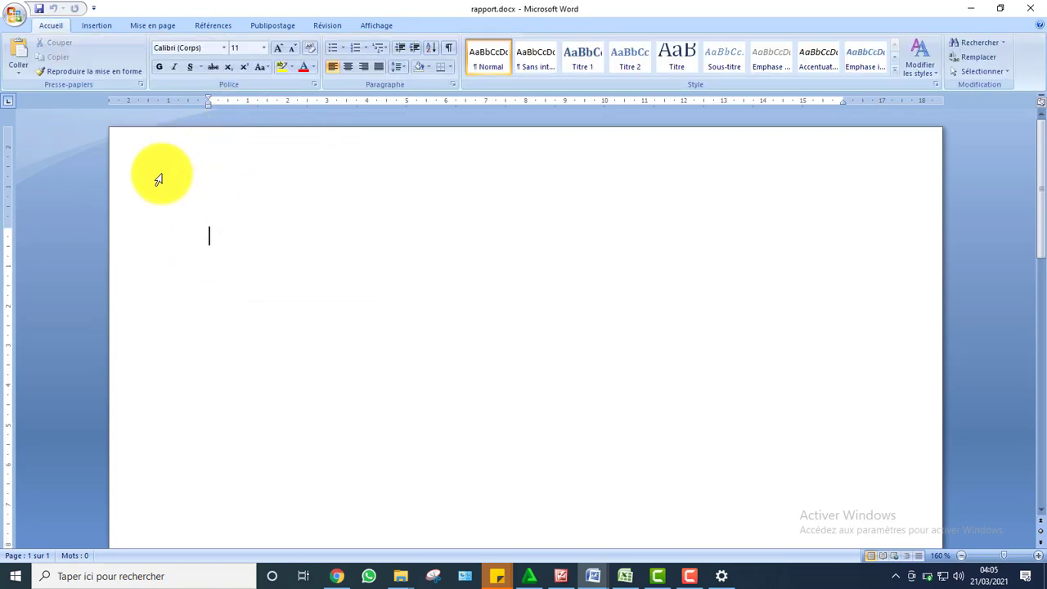
{"action": "double_click", "coordinate": [274, 124]}
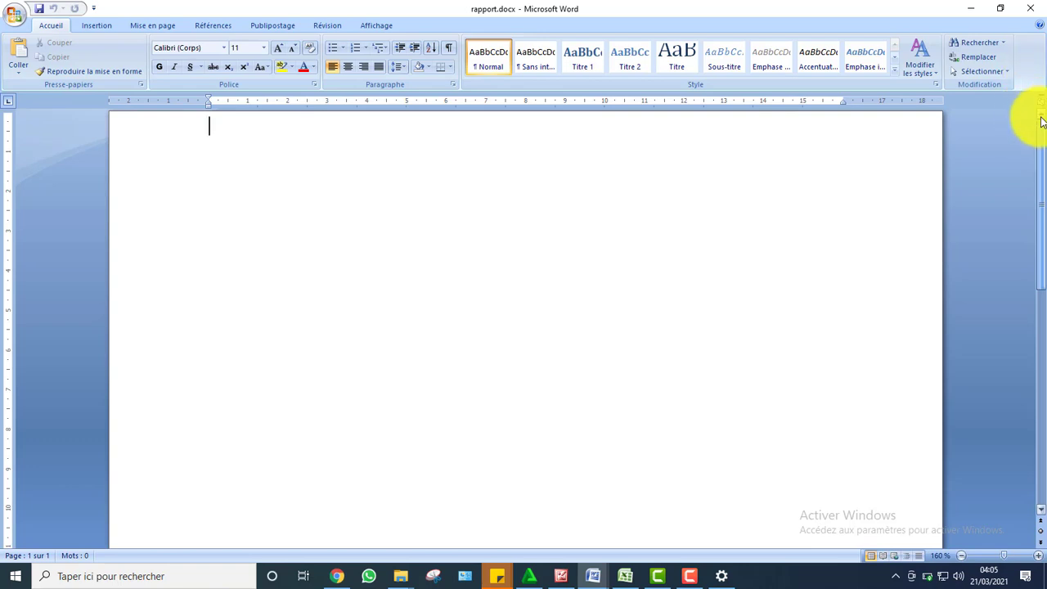
{"action": "double_click", "coordinate": [245, 110]}
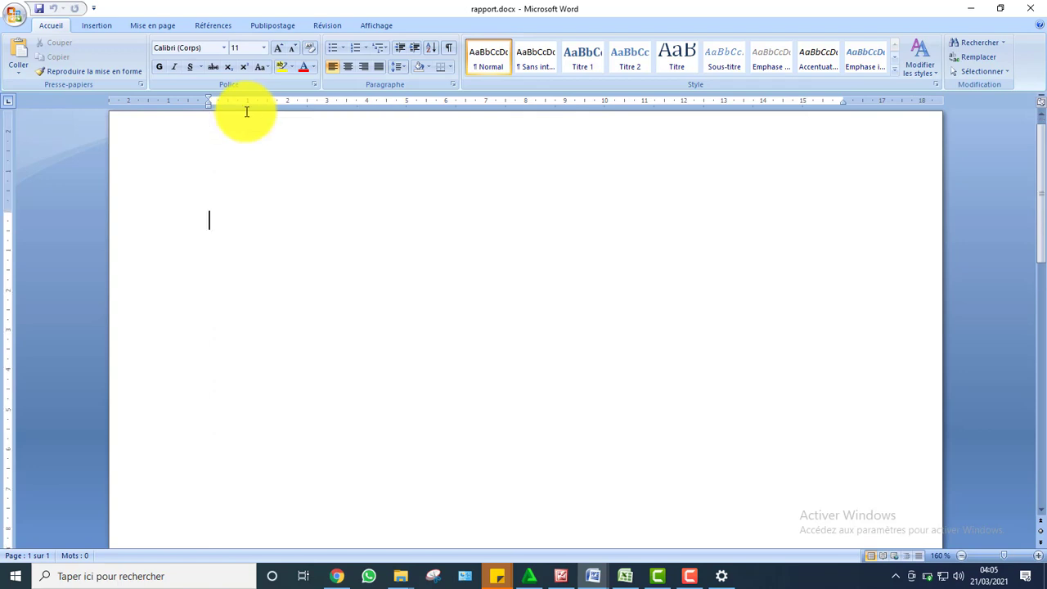
{"action": "double_click", "coordinate": [202, 129]}
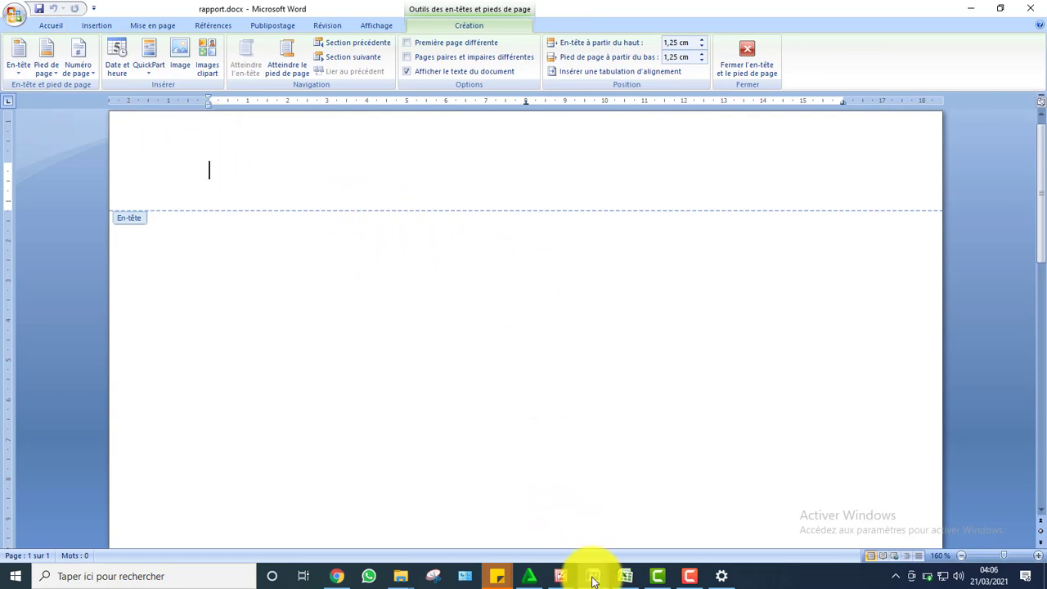
Copy the company header block from SUJET2 BT BUR 2015.docx into the header of rapport.docx and delete the pasted ANNEXE 3 WordArt
{"action": "mouse_move", "coordinate": [593, 579]}
{"action": "left_click", "coordinate": [543, 535]}
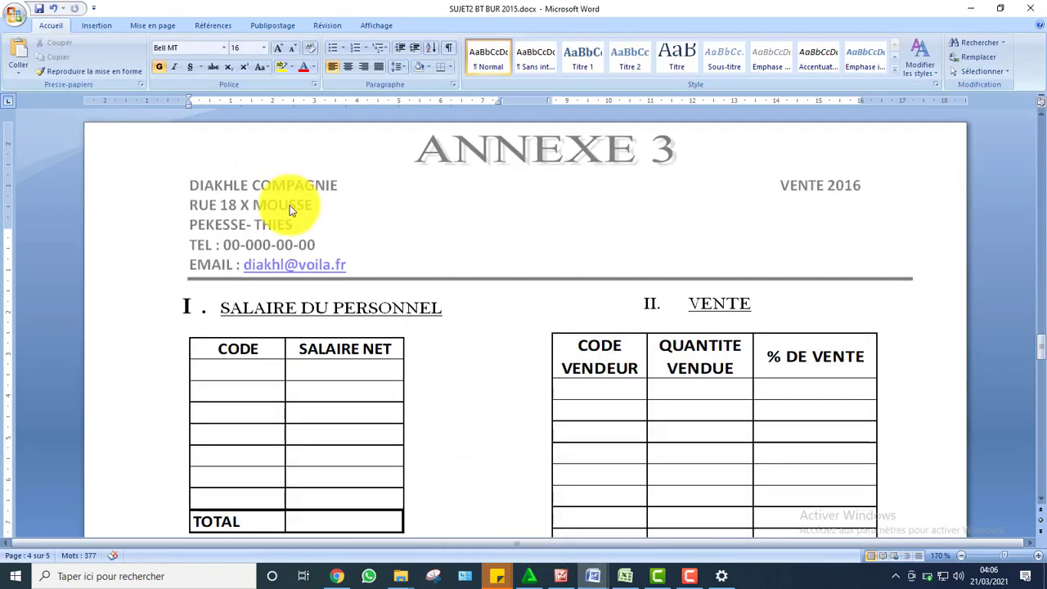
{"action": "double_click", "coordinate": [362, 261]}
{"action": "left_click_drag", "start_coordinate": [362, 262], "coordinate": [187, 193]}
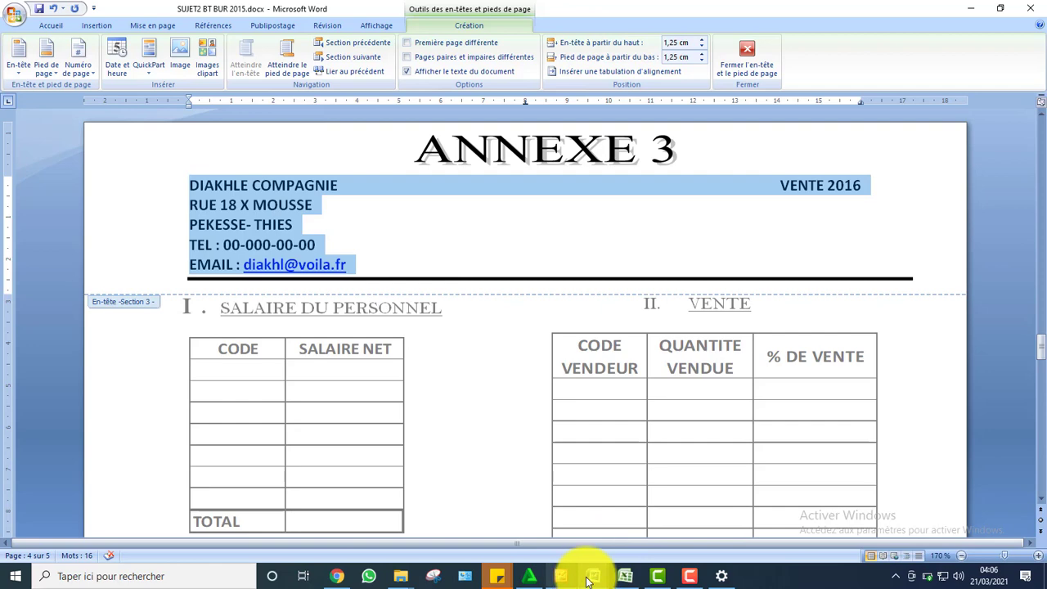
{"action": "mouse_move", "coordinate": [590, 578]}
{"action": "left_click", "coordinate": [661, 514]}
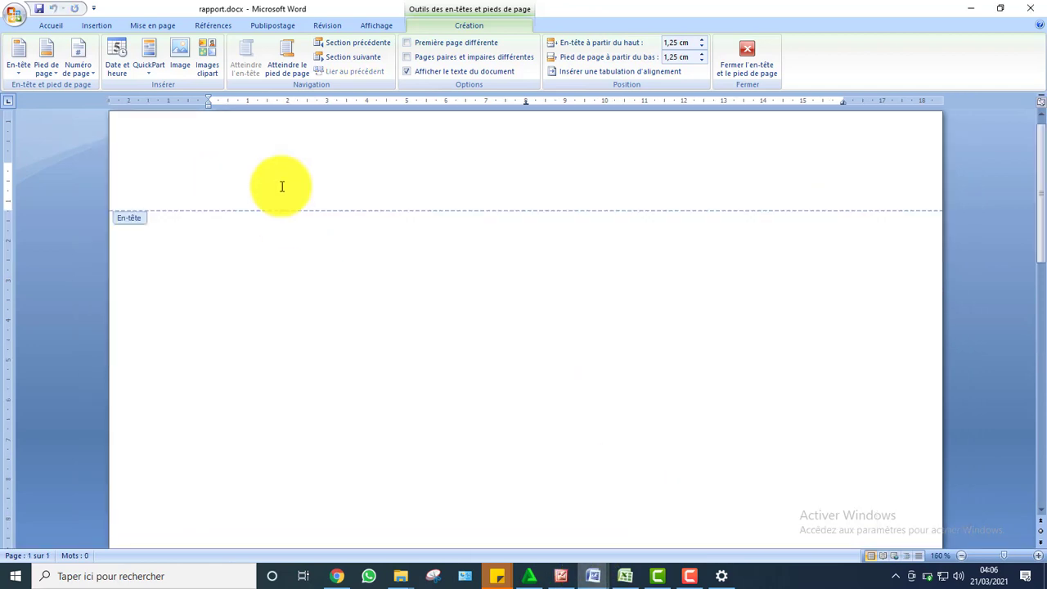
{"action": "key", "text": "ctrl+v"}
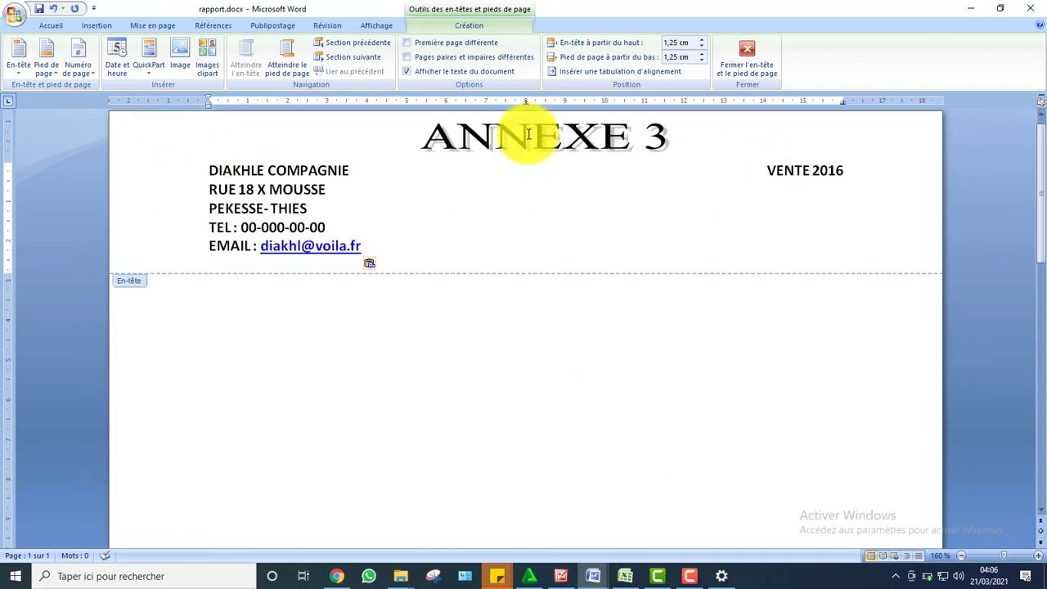
{"action": "left_click", "coordinate": [574, 136]}
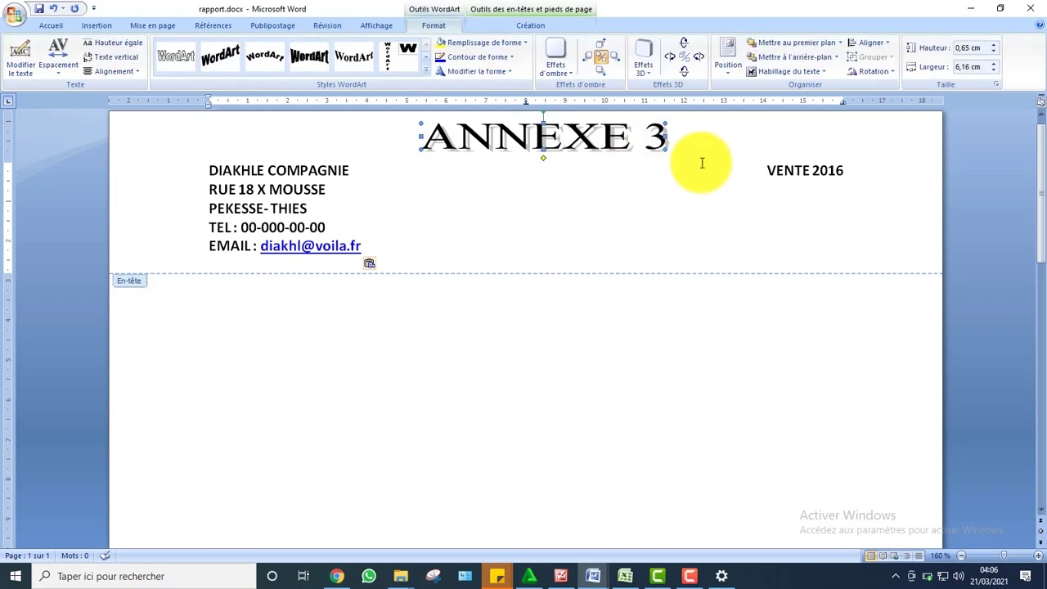
{"action": "key", "text": "Delete"}
Remove VENTE 2016 from the first header line and paste it back on that line, tabbed to about 11.5 cm after the company name
{"action": "left_click_drag", "start_coordinate": [871, 171], "coordinate": [766, 166]}
{"action": "key", "text": "ctrl+c"}
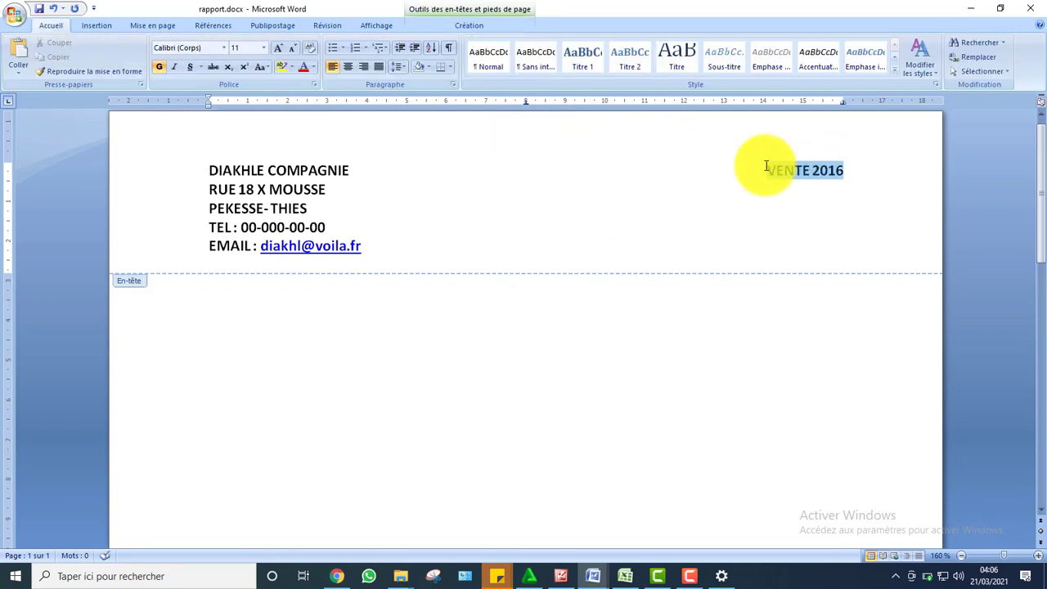
{"action": "key", "text": "Delete"}
{"action": "left_click", "coordinate": [352, 170]}
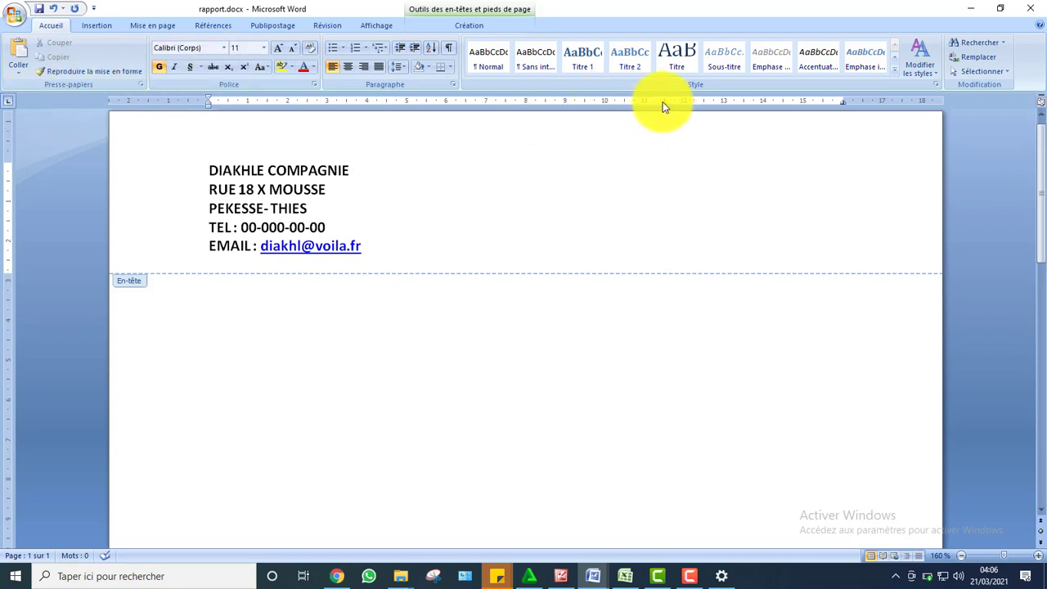
{"action": "key", "text": "Tab"}
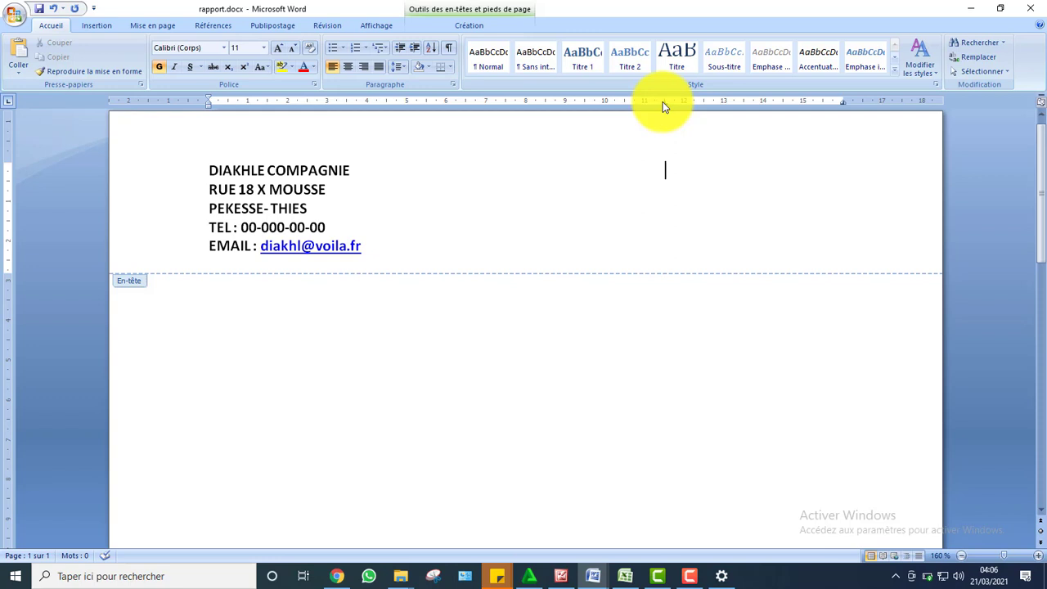
{"action": "key", "text": "ctrl+v"}
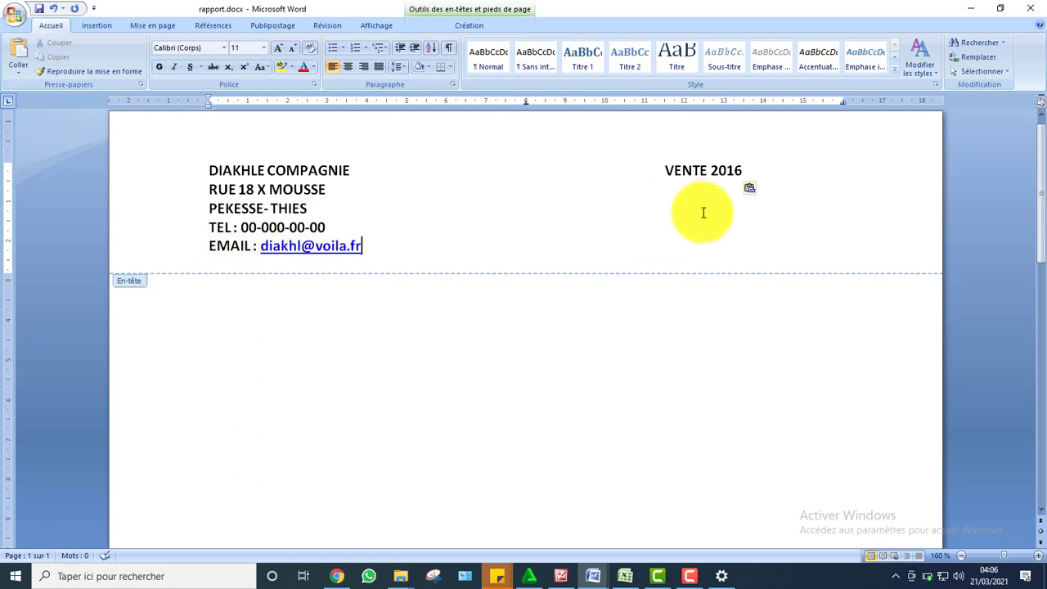
Check the line under the exam subject's header and draw a horizontal line about 16.9 cm wide beneath the e-mail line in rapport.docx
{"action": "mouse_move", "coordinate": [593, 576]}
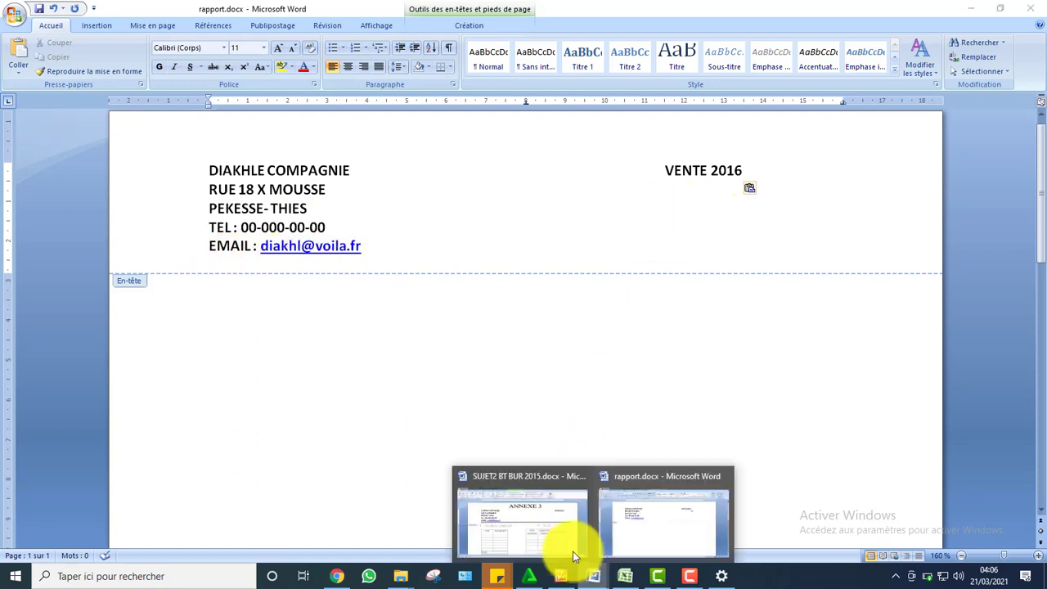
{"action": "left_click", "coordinate": [531, 524]}
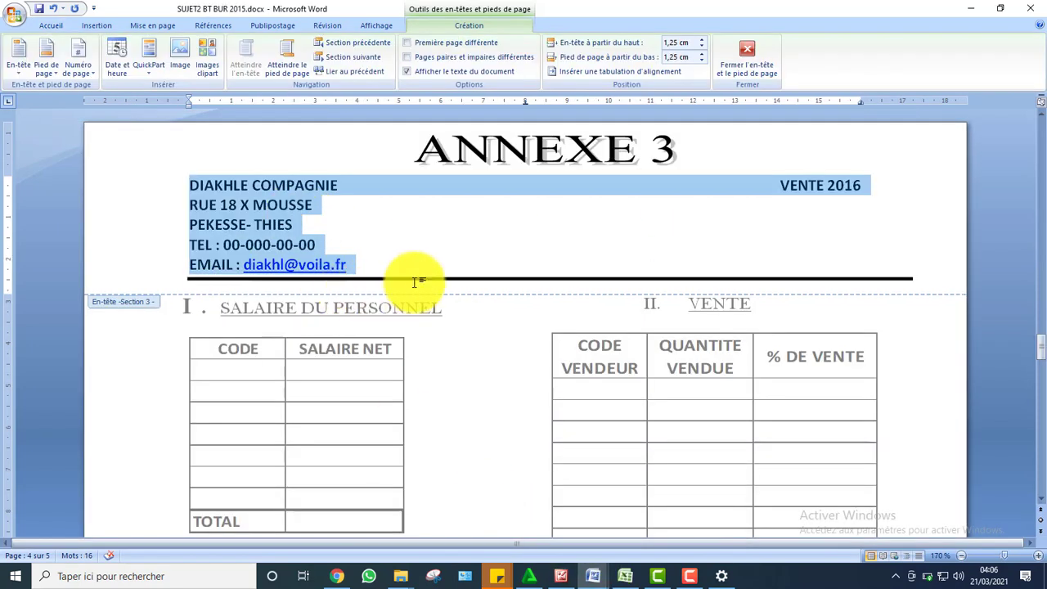
{"action": "left_click", "coordinate": [420, 278]}
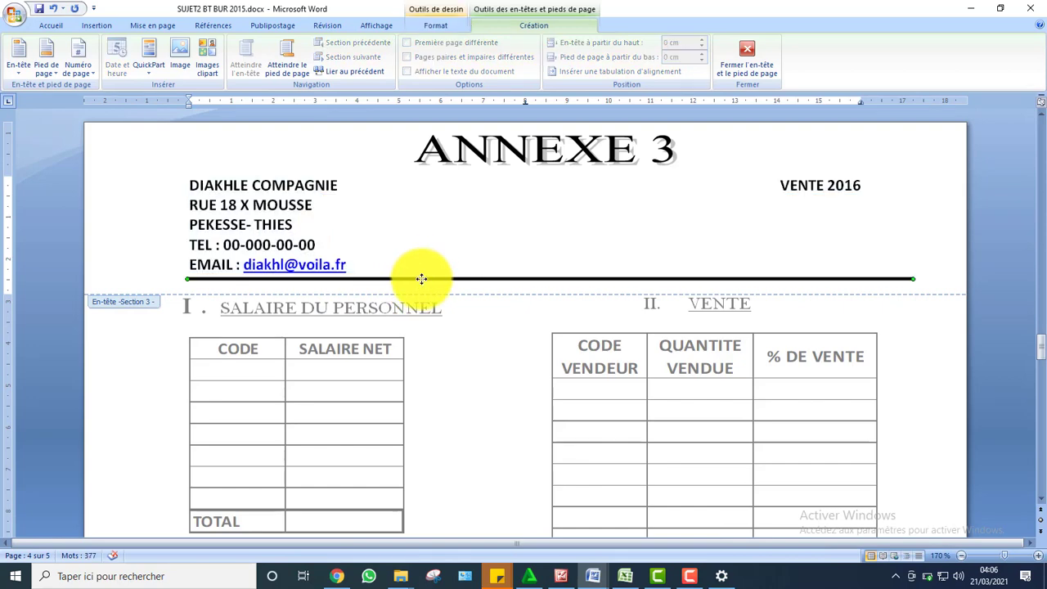
{"action": "mouse_move", "coordinate": [597, 577]}
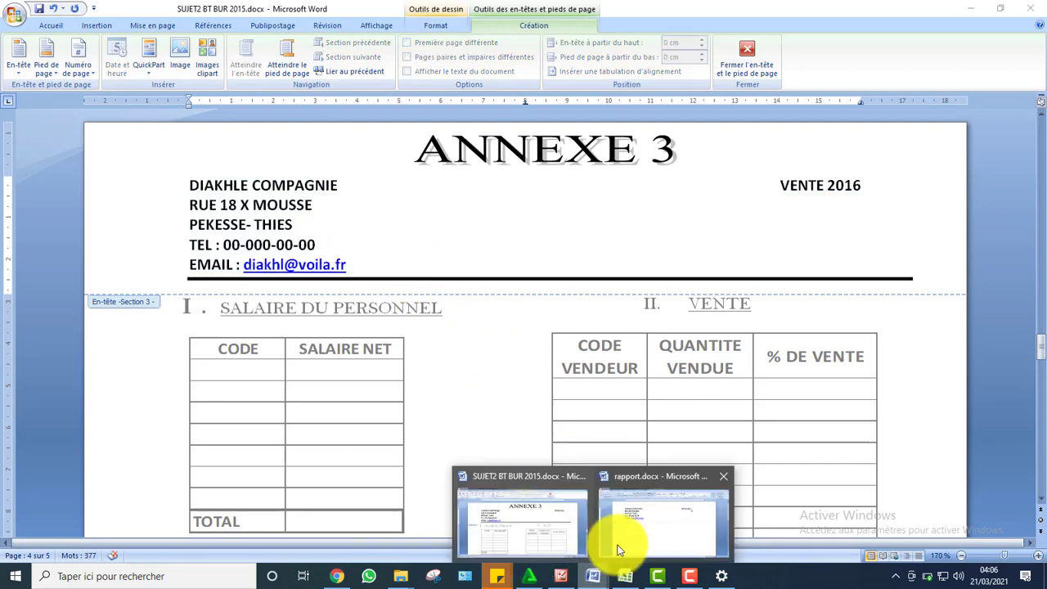
{"action": "left_click", "coordinate": [671, 518]}
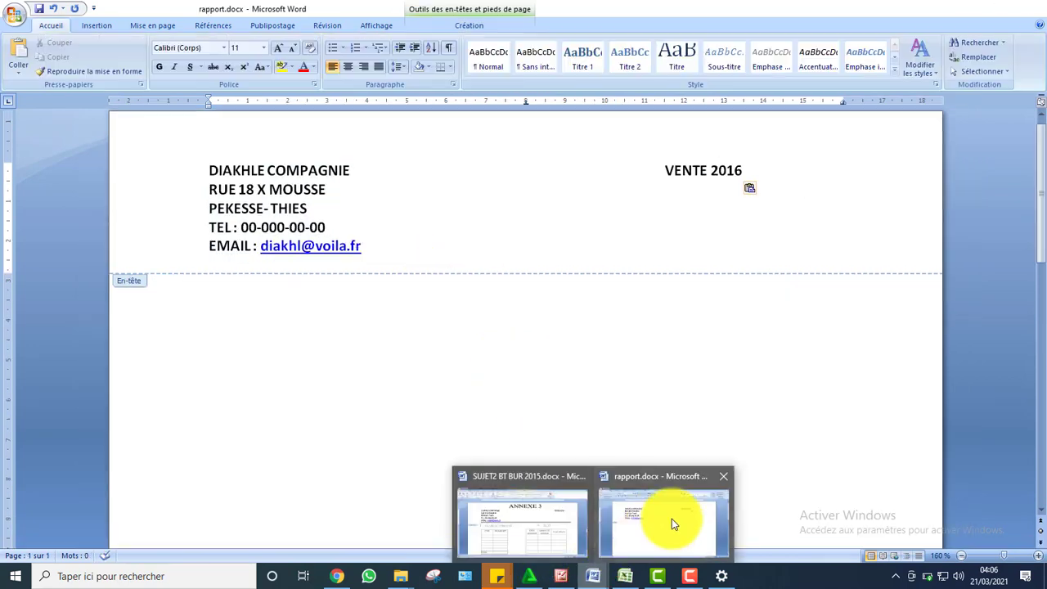
{"action": "left_click", "coordinate": [96, 26]}
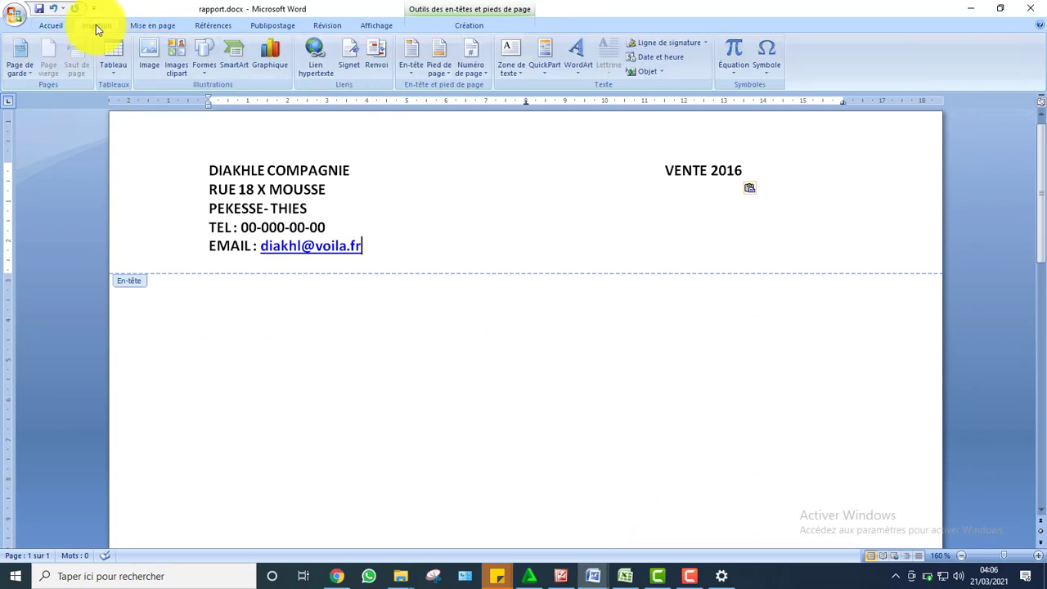
{"action": "left_click", "coordinate": [210, 75]}
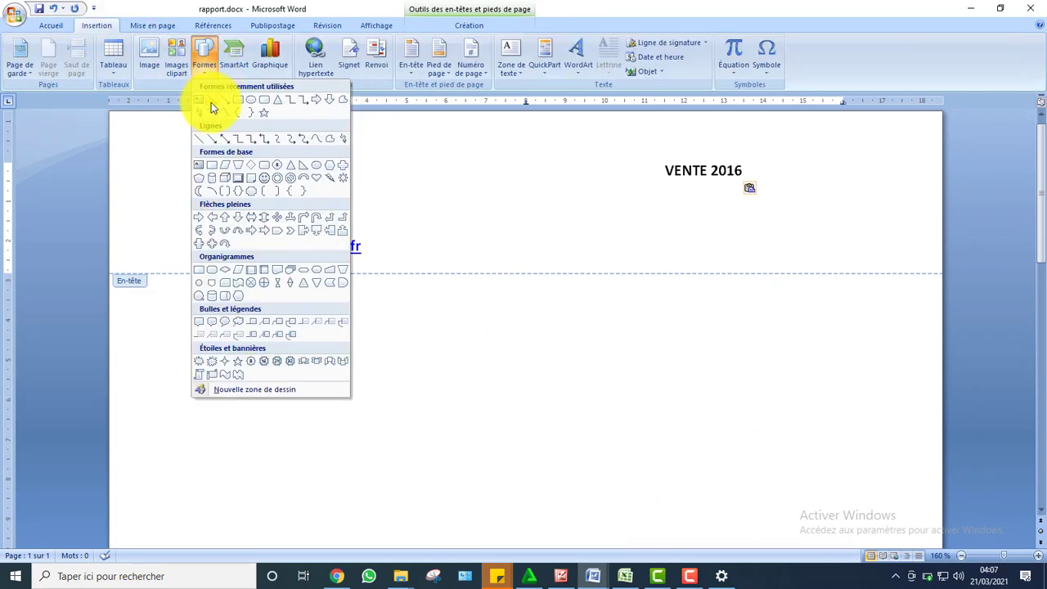
{"action": "left_click", "coordinate": [211, 102]}
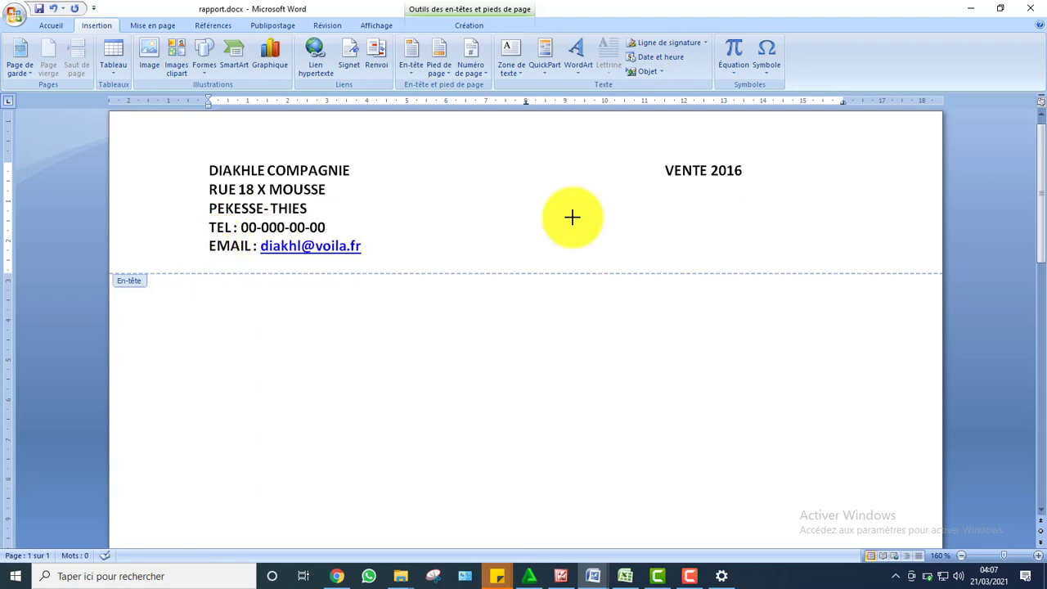
{"action": "left_click_drag", "start_coordinate": [573, 216], "coordinate": [875, 261]}
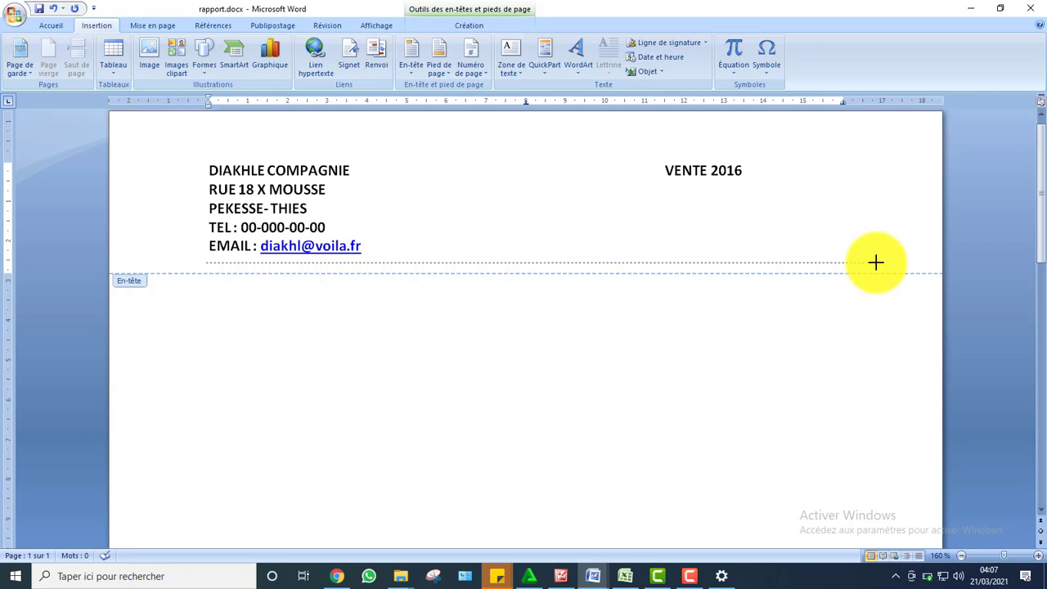
{"action": "left_click_drag", "start_coordinate": [876, 261], "coordinate": [875, 262]}
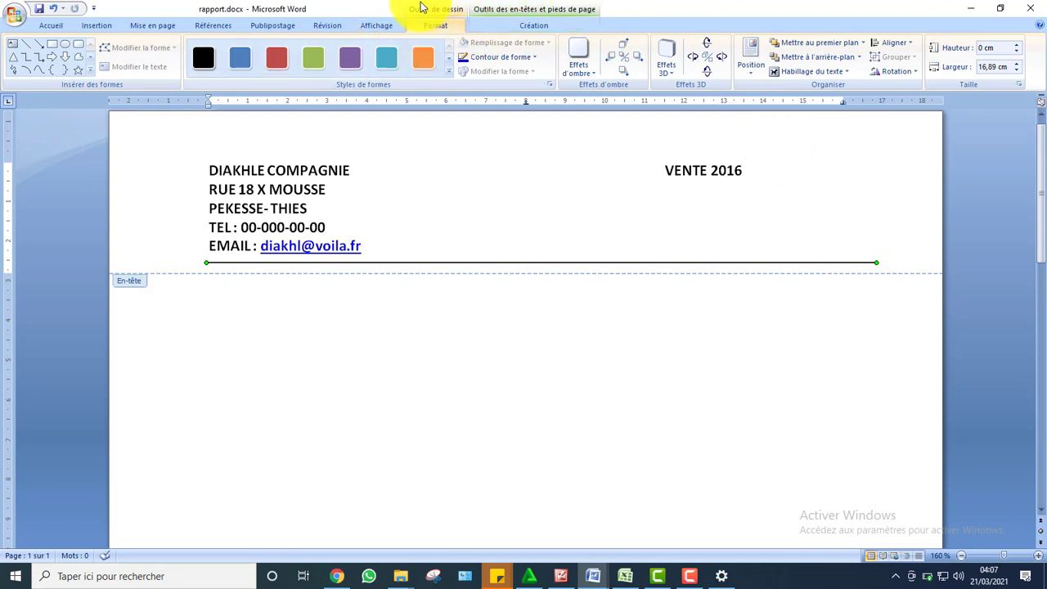
Set the outline weight of the drawn header line to 2¼ pt
{"action": "left_click", "coordinate": [534, 60]}
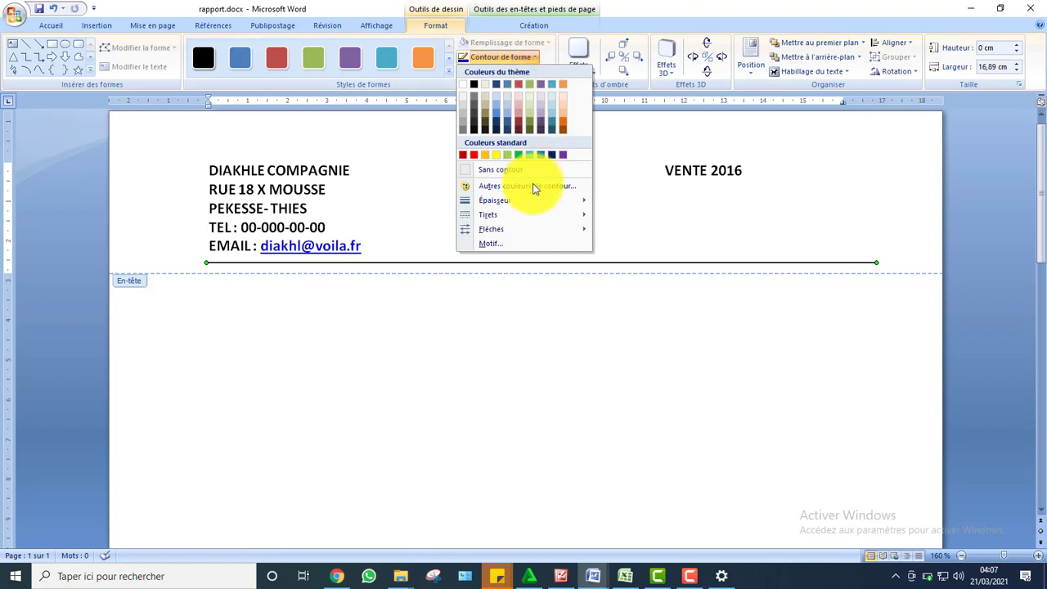
{"action": "mouse_move", "coordinate": [533, 202]}
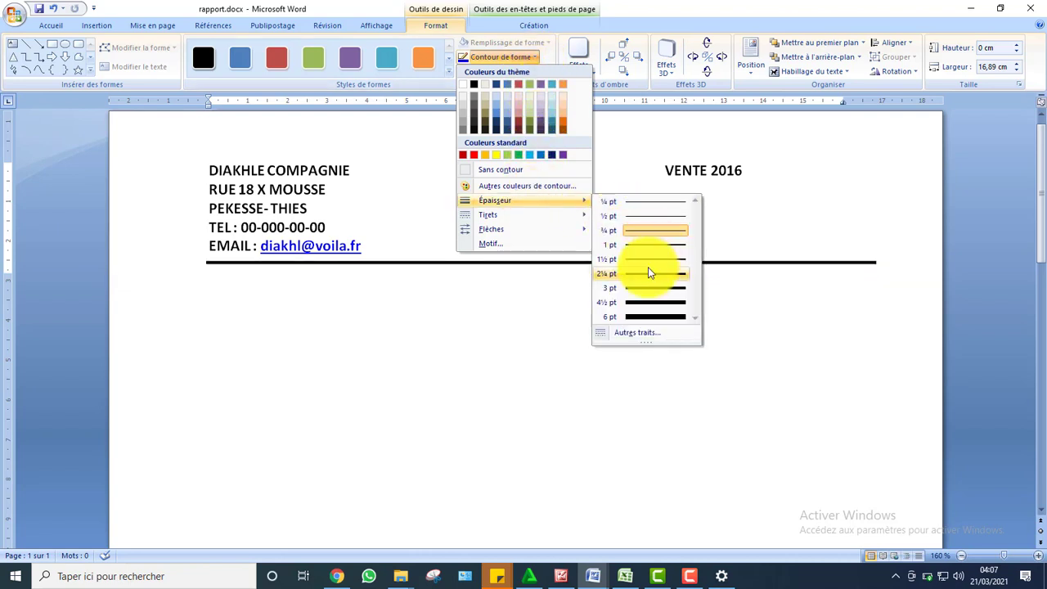
{"action": "left_click", "coordinate": [648, 271]}
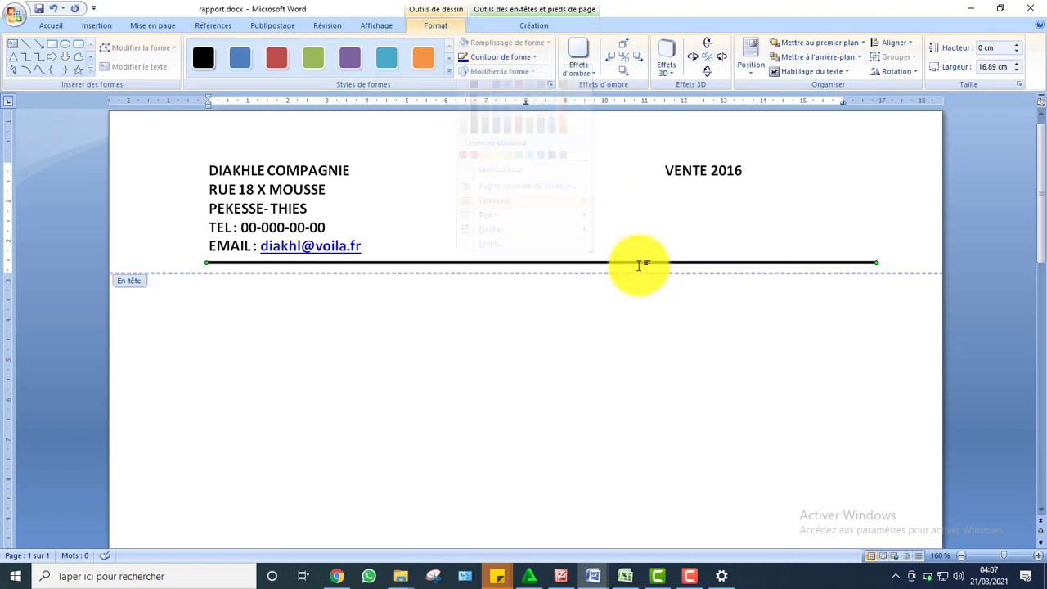
Give the header line an arrowhead at its start and a round dot at its end
{"action": "left_click", "coordinate": [531, 62]}
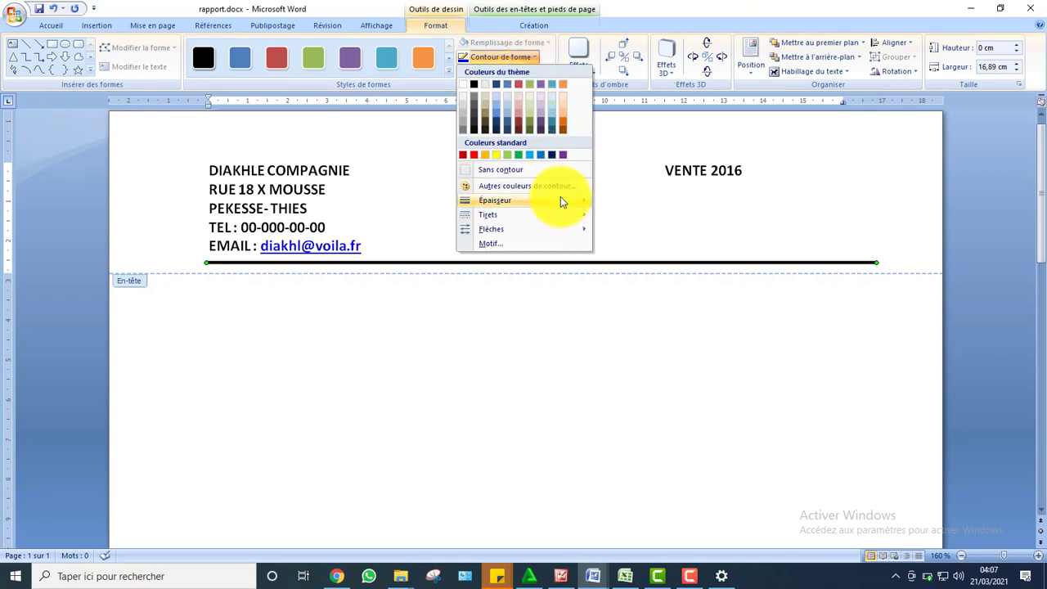
{"action": "mouse_move", "coordinate": [560, 200]}
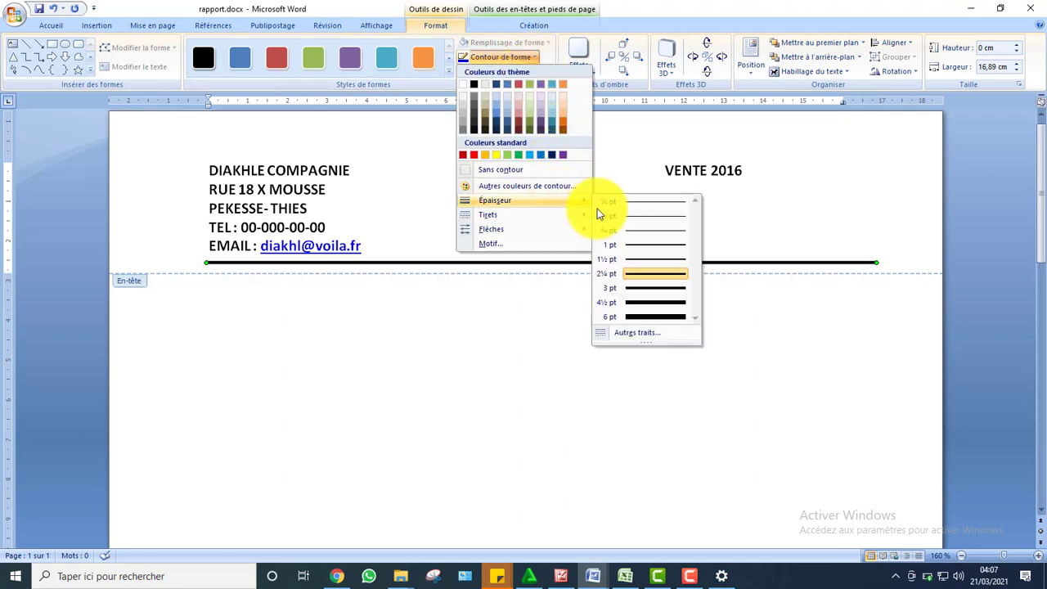
{"action": "left_click", "coordinate": [646, 342]}
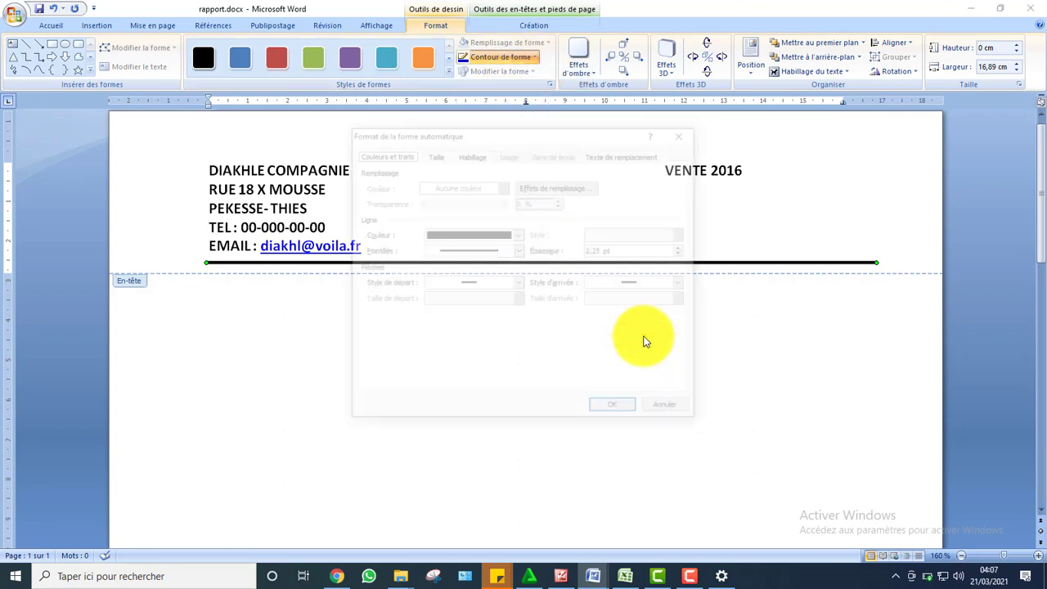
{"action": "left_click", "coordinate": [521, 250]}
{"action": "left_click", "coordinate": [518, 283]}
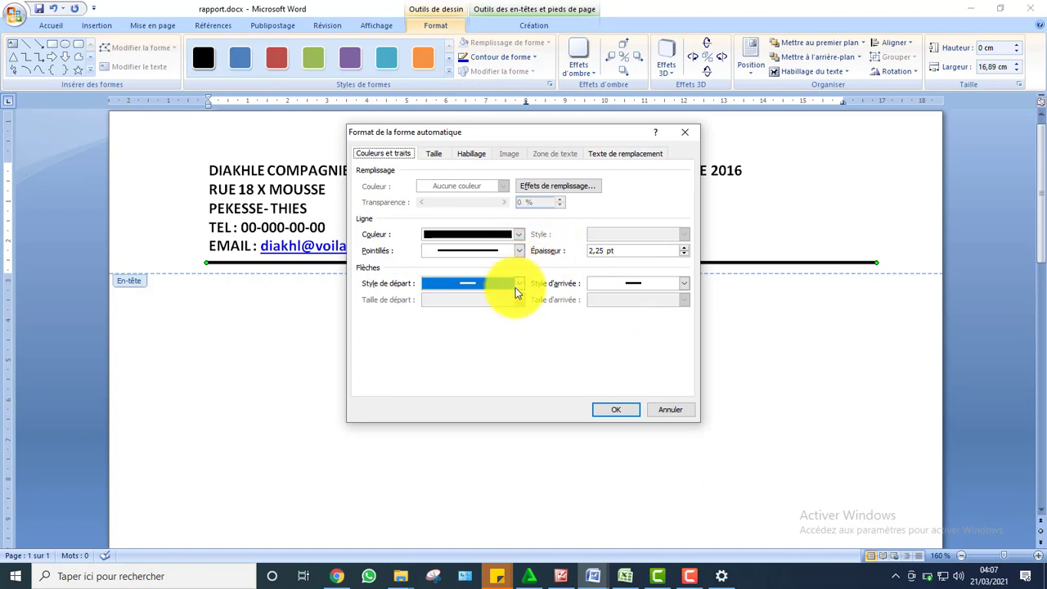
{"action": "left_click", "coordinate": [458, 304]}
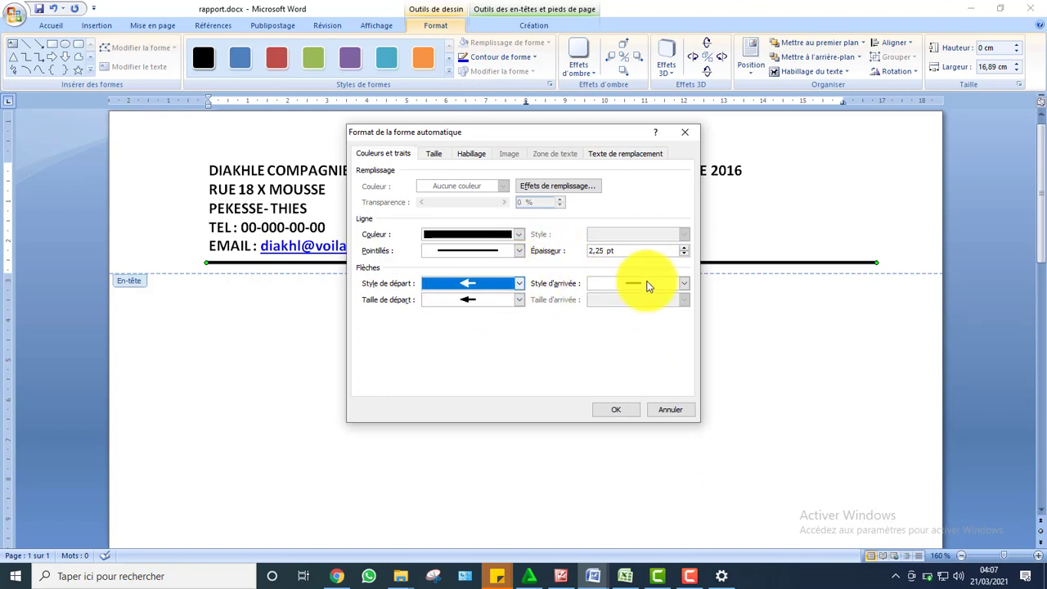
{"action": "left_click", "coordinate": [678, 284]}
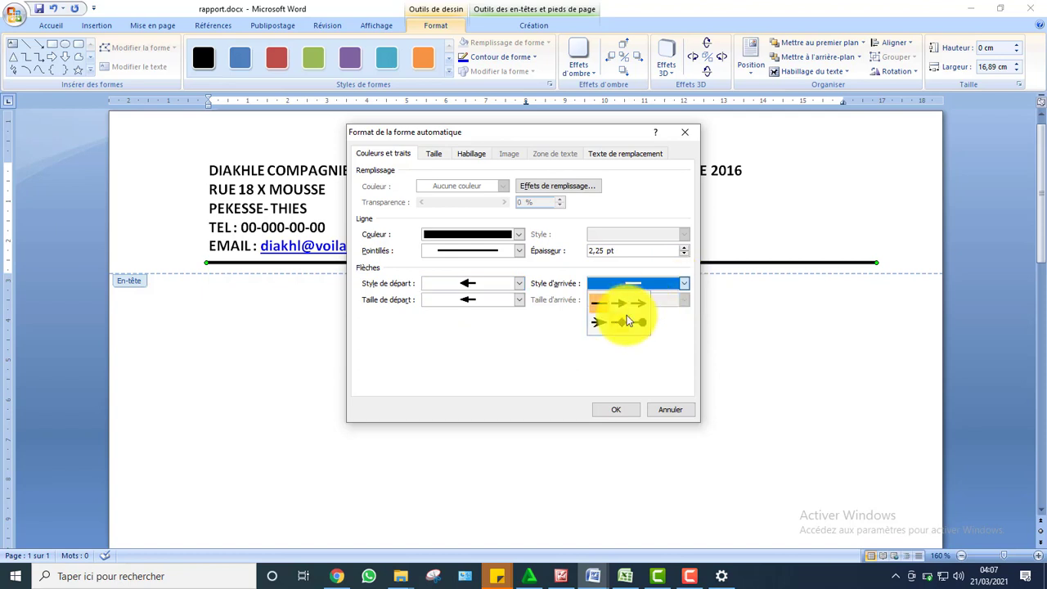
{"action": "left_click", "coordinate": [640, 320]}
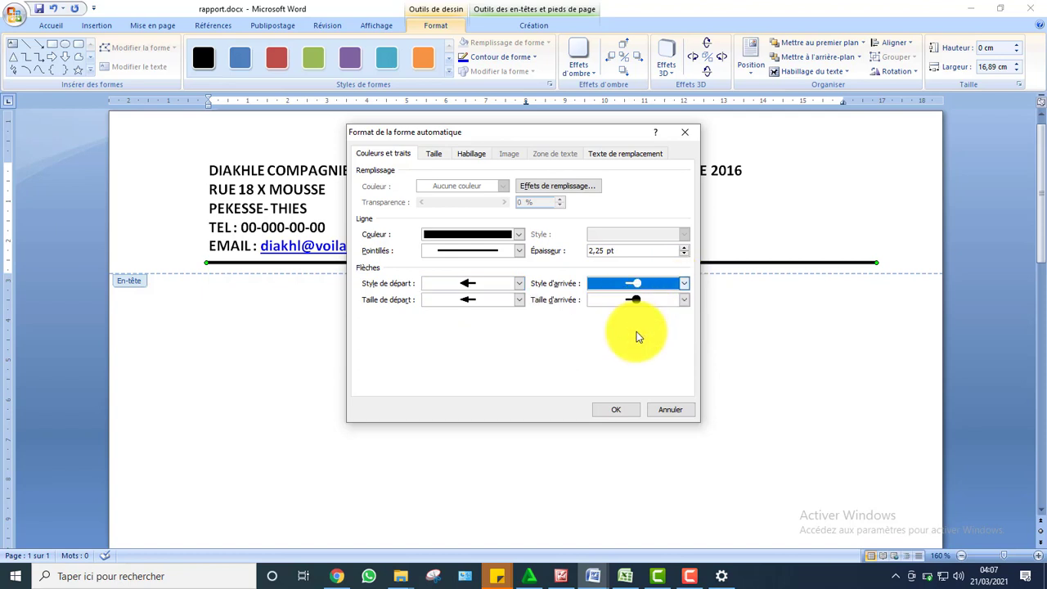
{"action": "left_click", "coordinate": [616, 413]}
Delete the drawn line with the arrowhead and dot from the header
{"action": "left_click", "coordinate": [384, 212]}
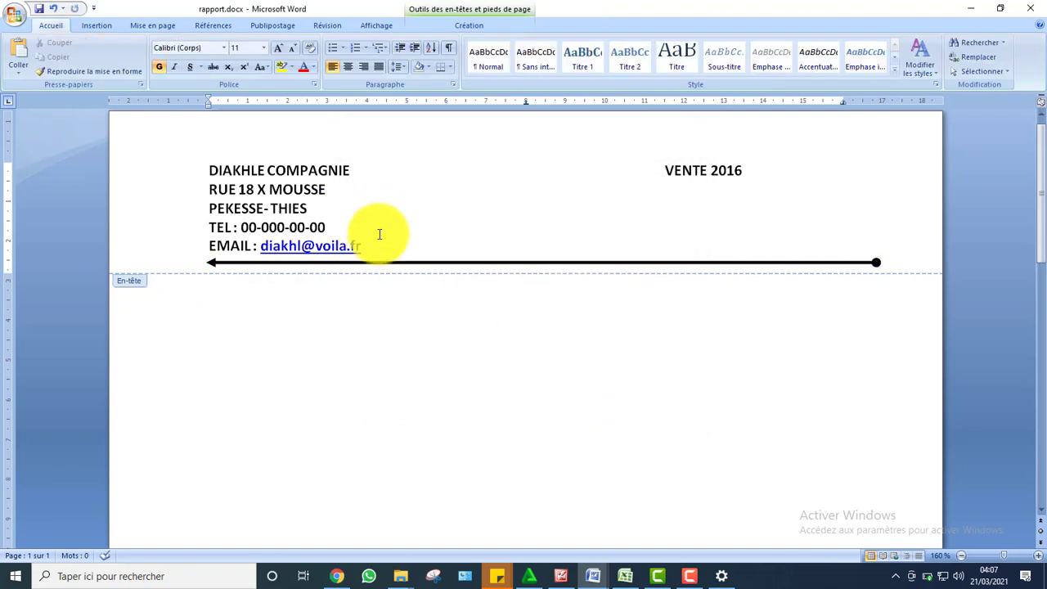
{"action": "left_click", "coordinate": [362, 261]}
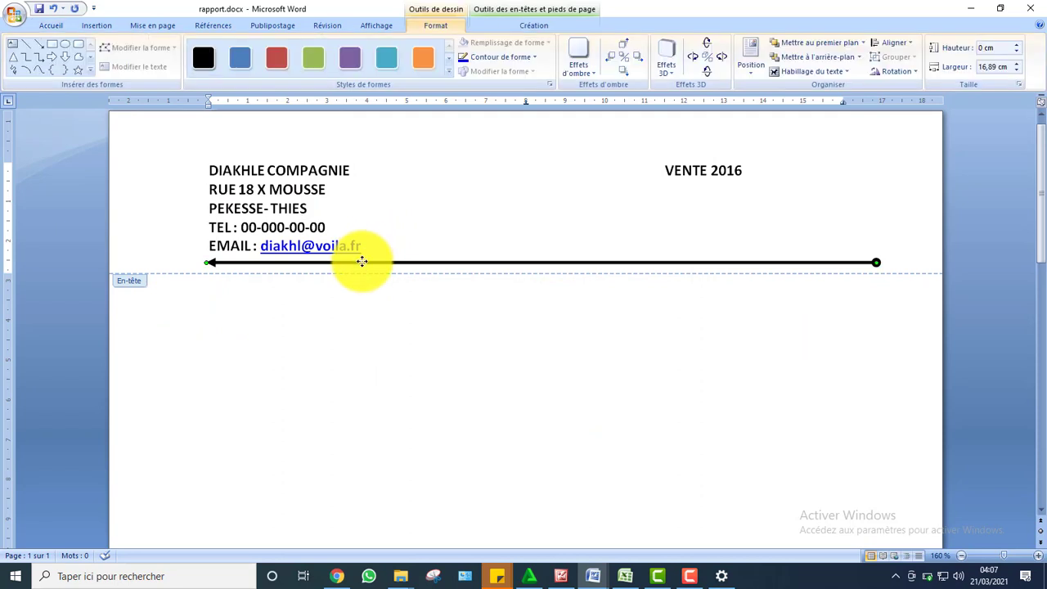
{"action": "key", "text": "Delete"}
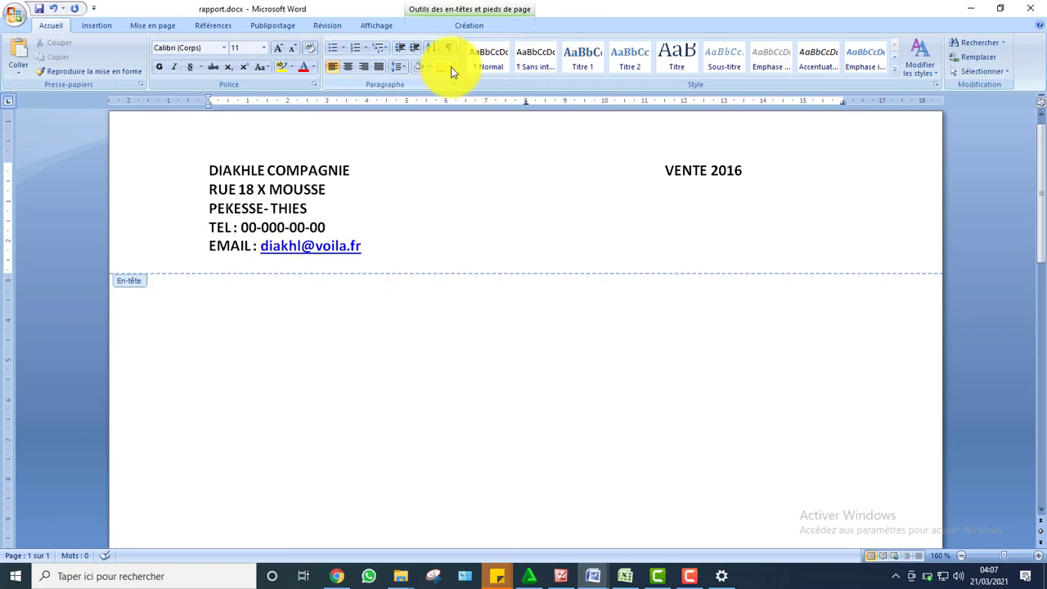
Apply a bottom border to the empty paragraph below the e-mail line in the header
{"action": "left_click", "coordinate": [448, 69]}
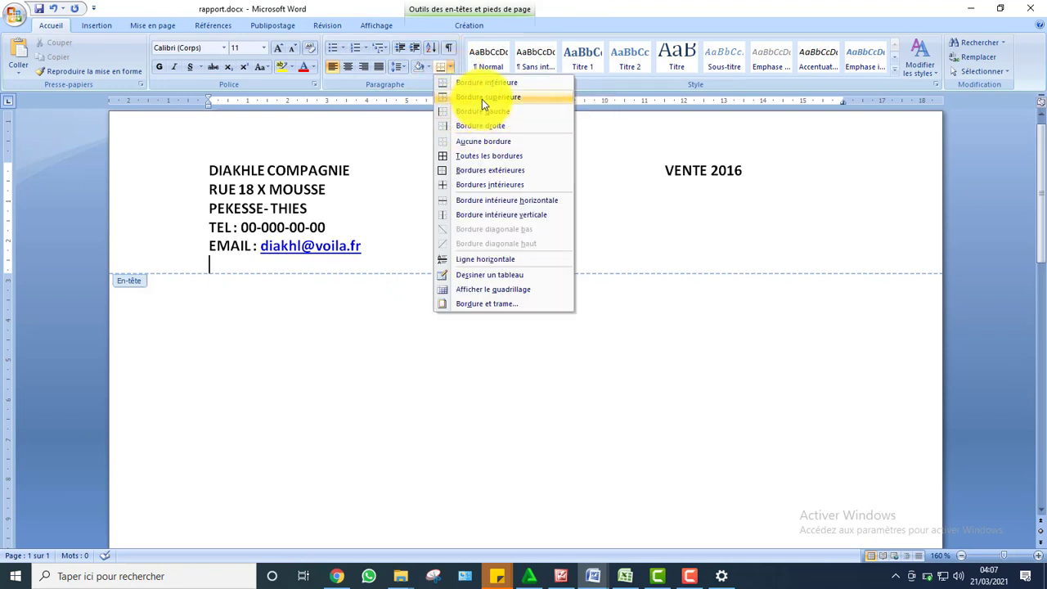
{"action": "left_click", "coordinate": [473, 83]}
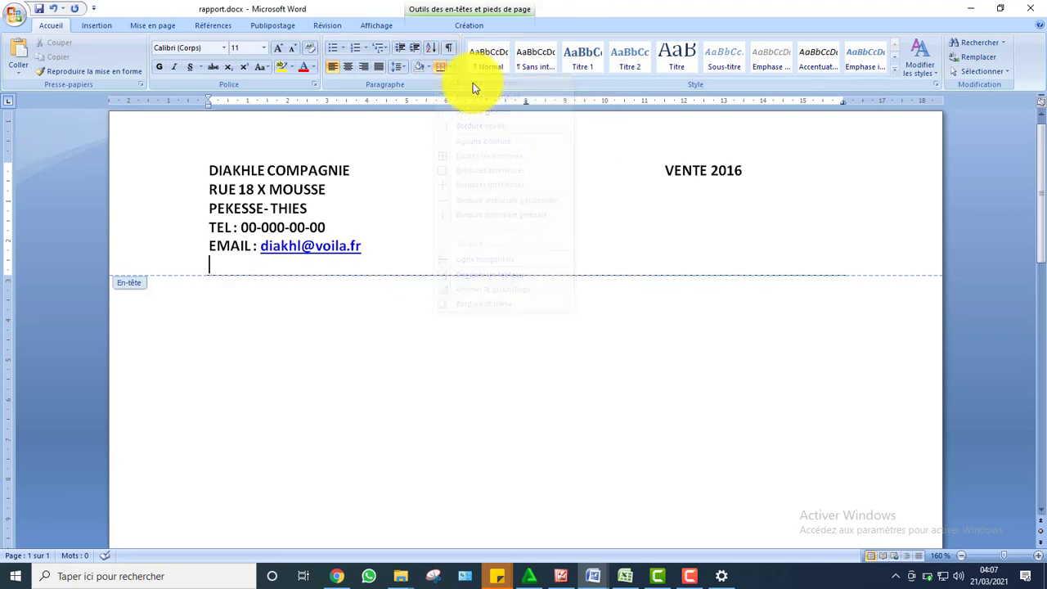
{"action": "left_click", "coordinate": [387, 245]}
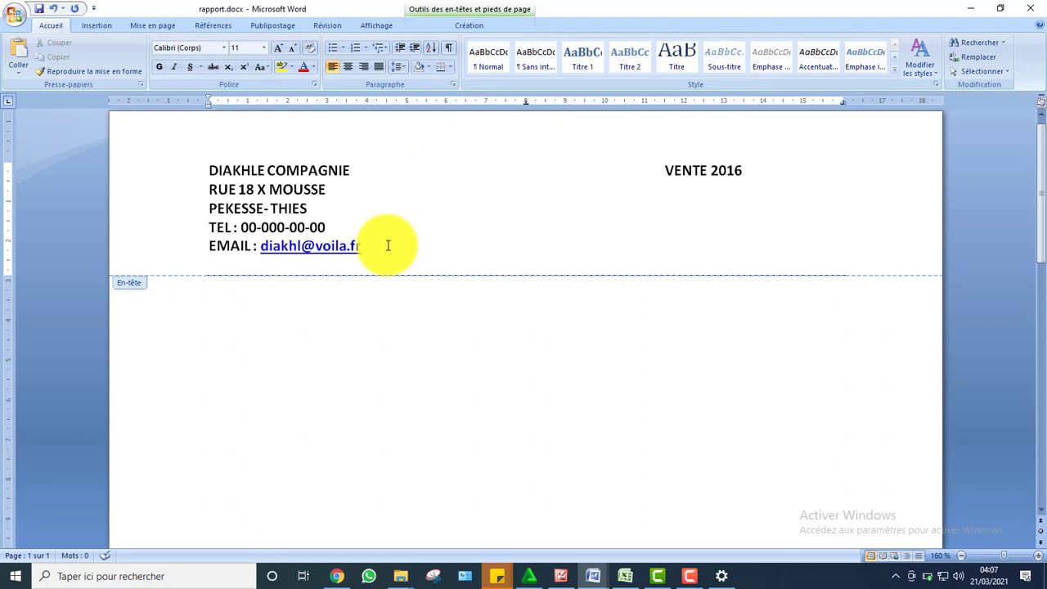
Delete the empty bordered paragraph from the header and give the e-mail line only a bottom border in the 3 pt thick-and-thin double line style
{"action": "key", "text": "Delete"}
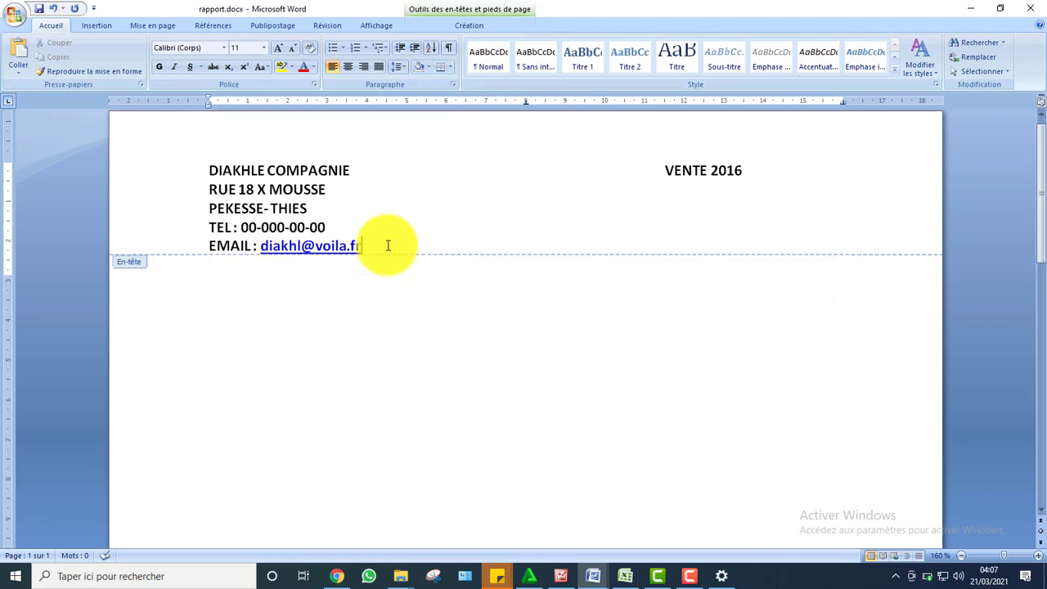
{"action": "left_click", "coordinate": [451, 66]}
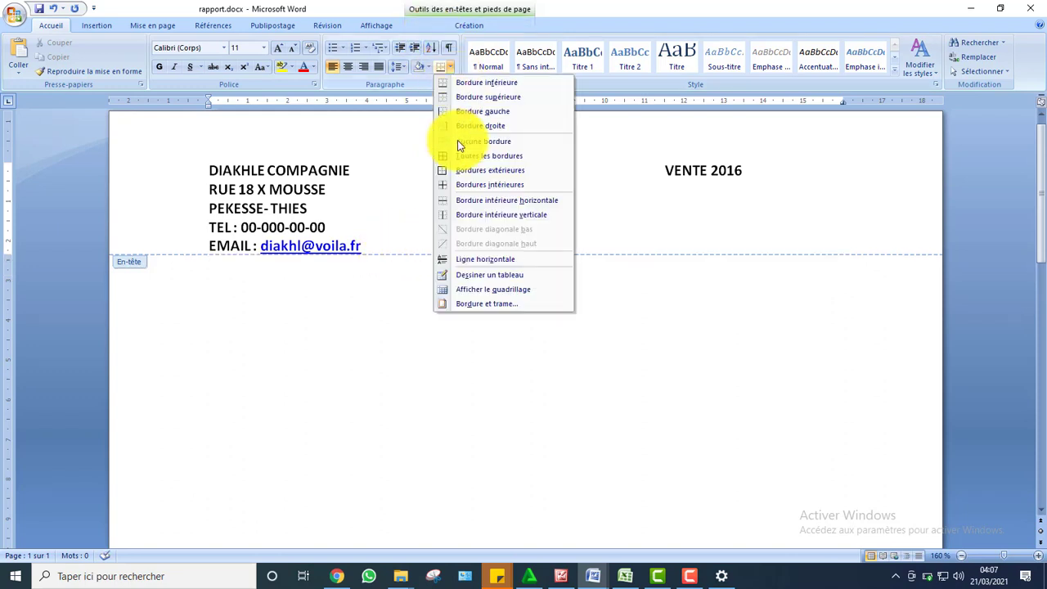
{"action": "left_click", "coordinate": [485, 303]}
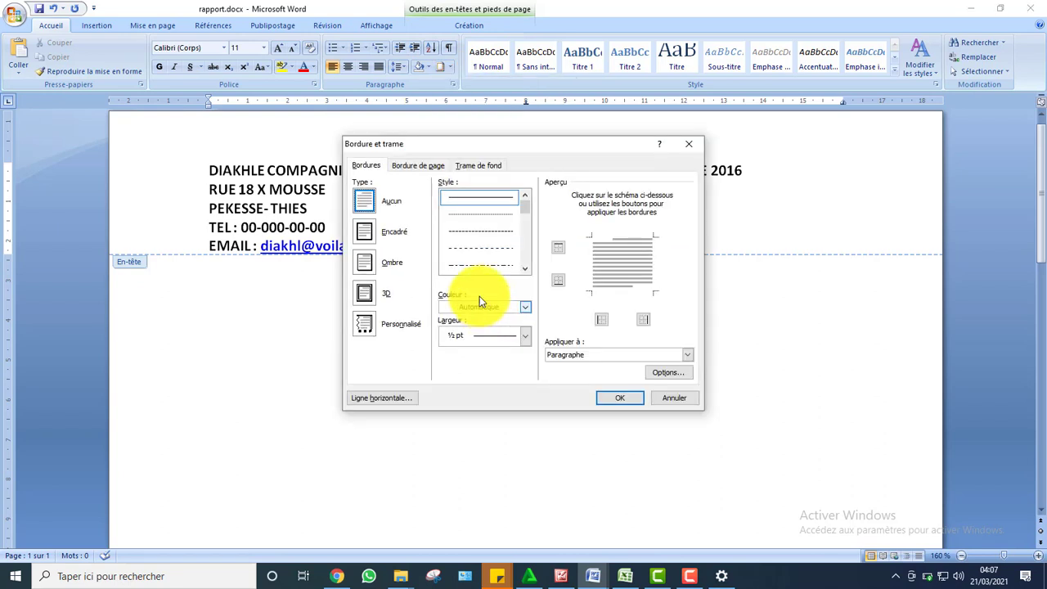
{"action": "left_click", "coordinate": [518, 264]}
{"action": "scroll", "coordinate": [523, 264], "scroll_direction": "down", "scroll_amount": 4}
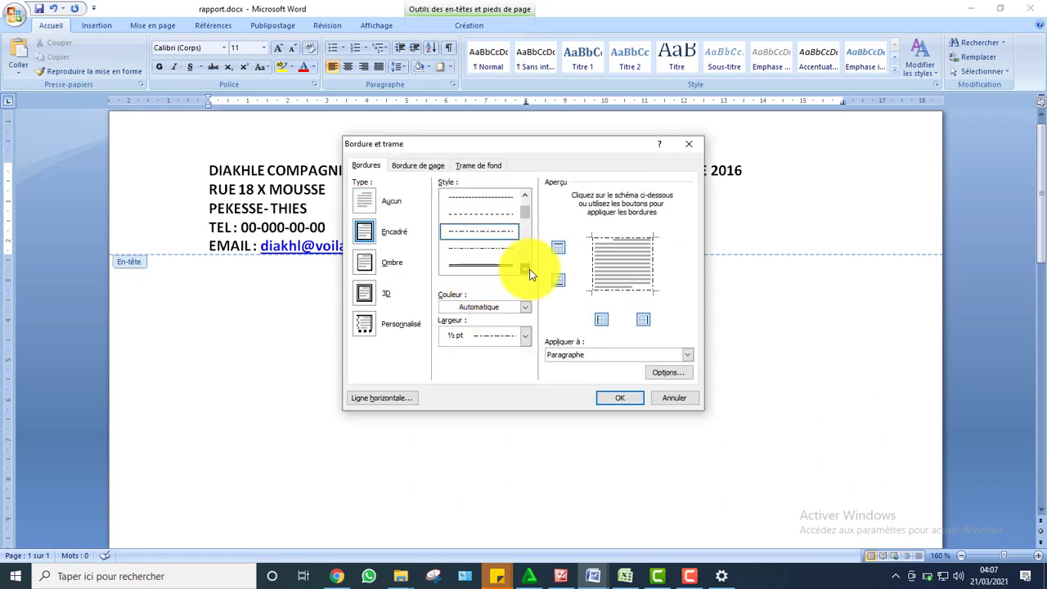
{"action": "left_click", "coordinate": [494, 255]}
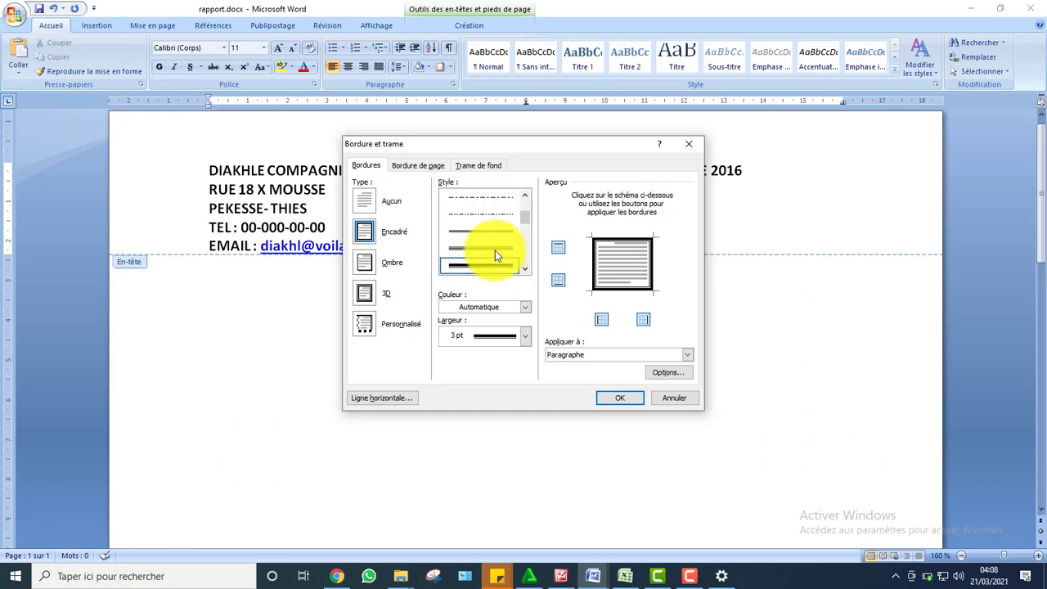
{"action": "left_click", "coordinate": [596, 269]}
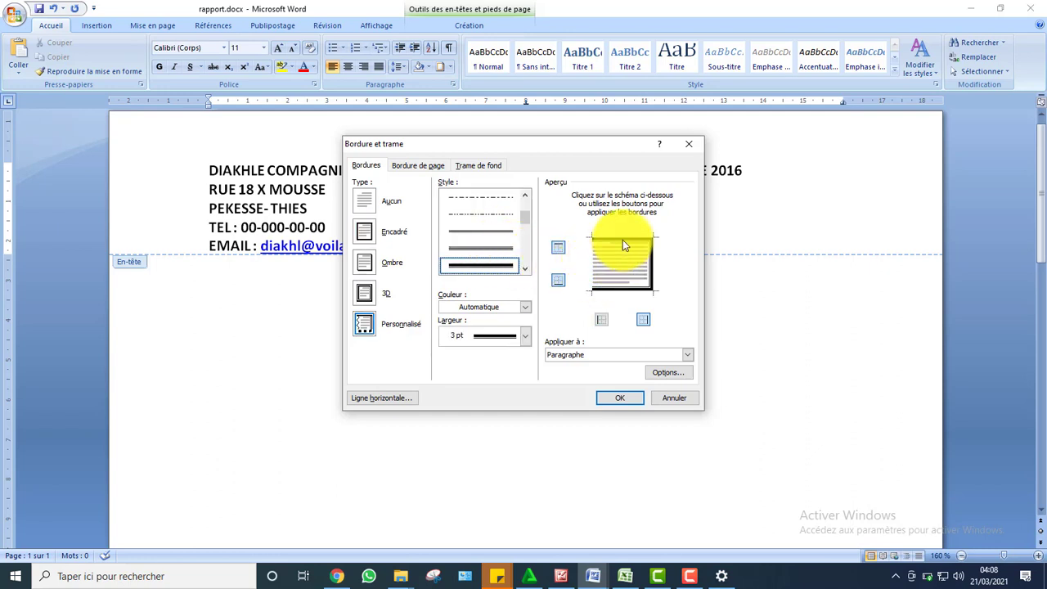
{"action": "left_click", "coordinate": [623, 238]}
{"action": "left_click", "coordinate": [650, 259]}
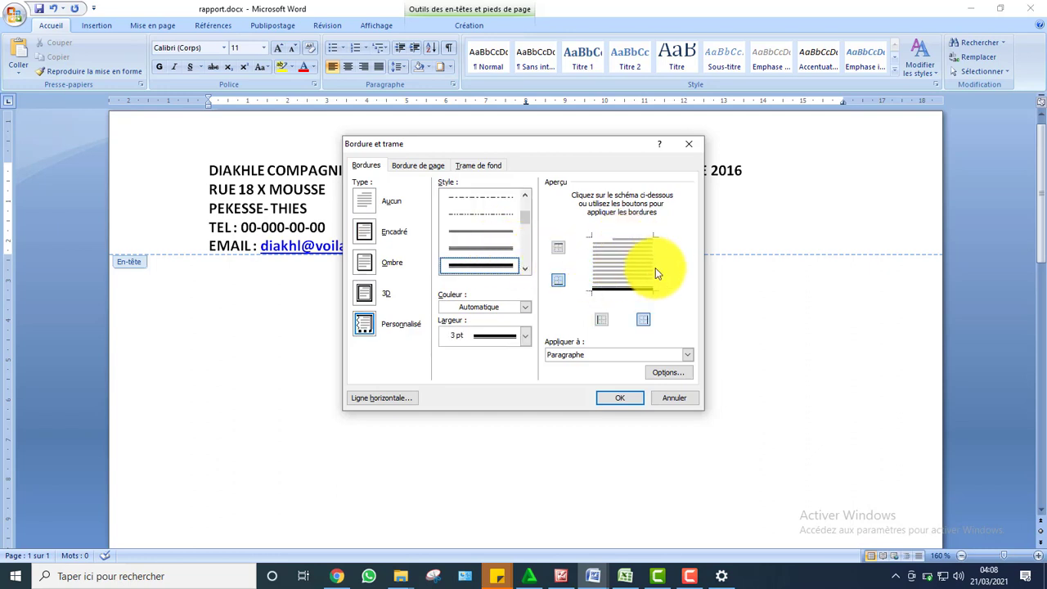
{"action": "left_click", "coordinate": [621, 397]}
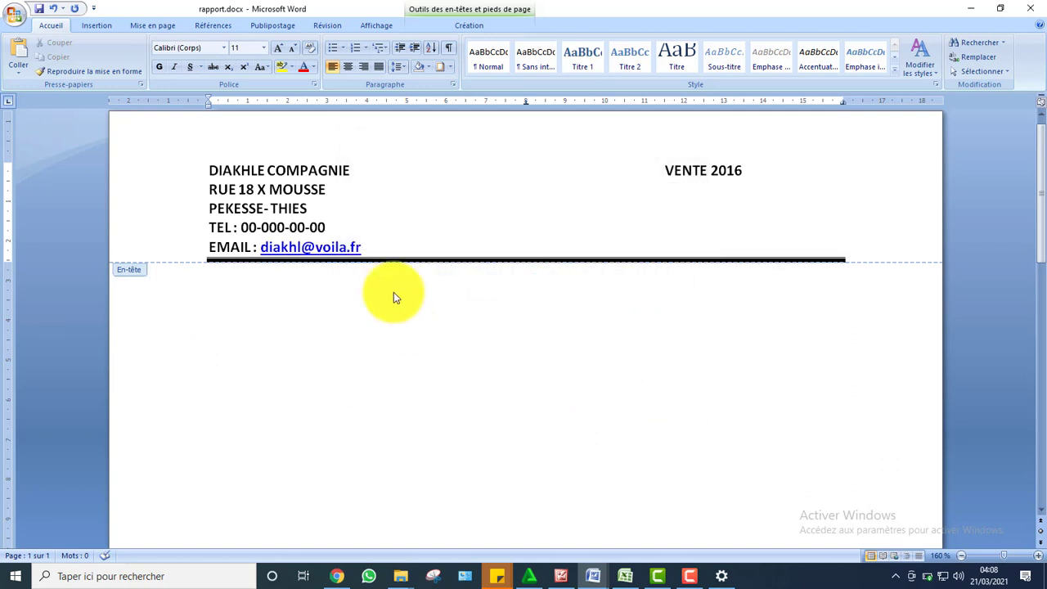
Leave header editing and place the cursor in the document body below the separator line
{"action": "double_click", "coordinate": [227, 293]}
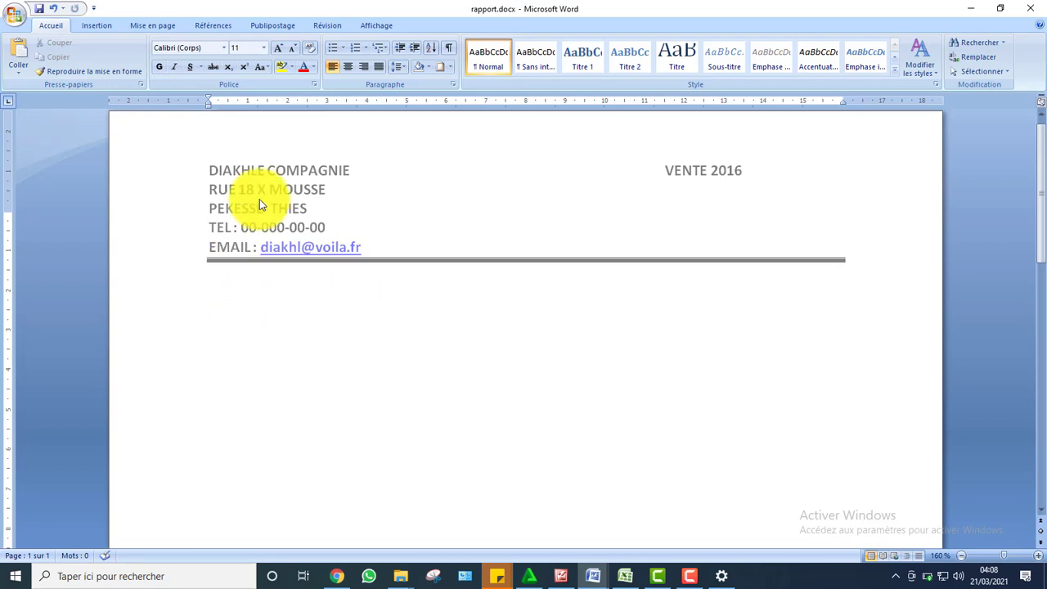
{"action": "double_click", "coordinate": [260, 204]}
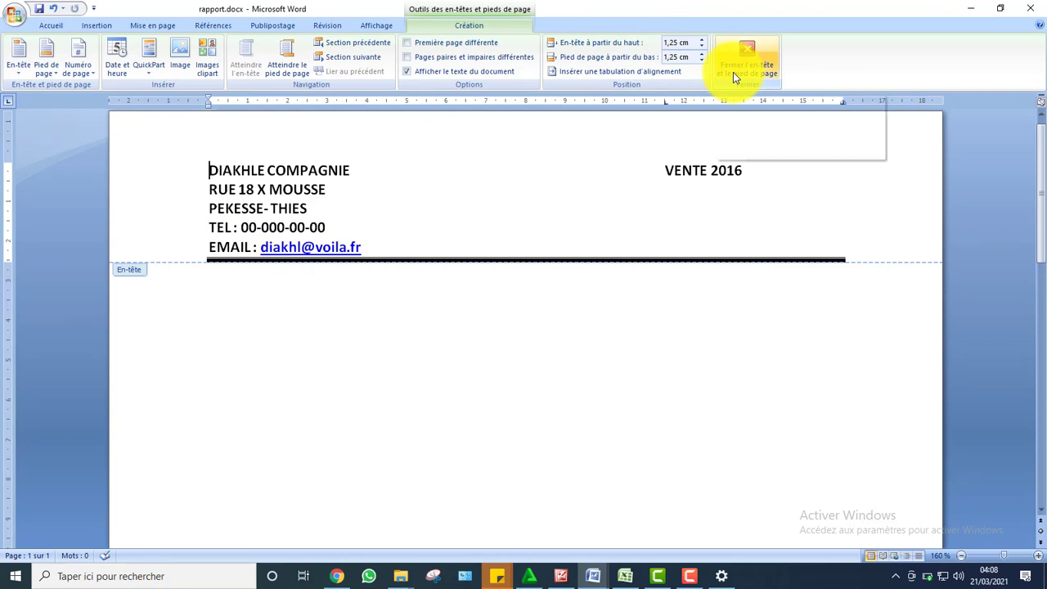
{"action": "double_click", "coordinate": [232, 324]}
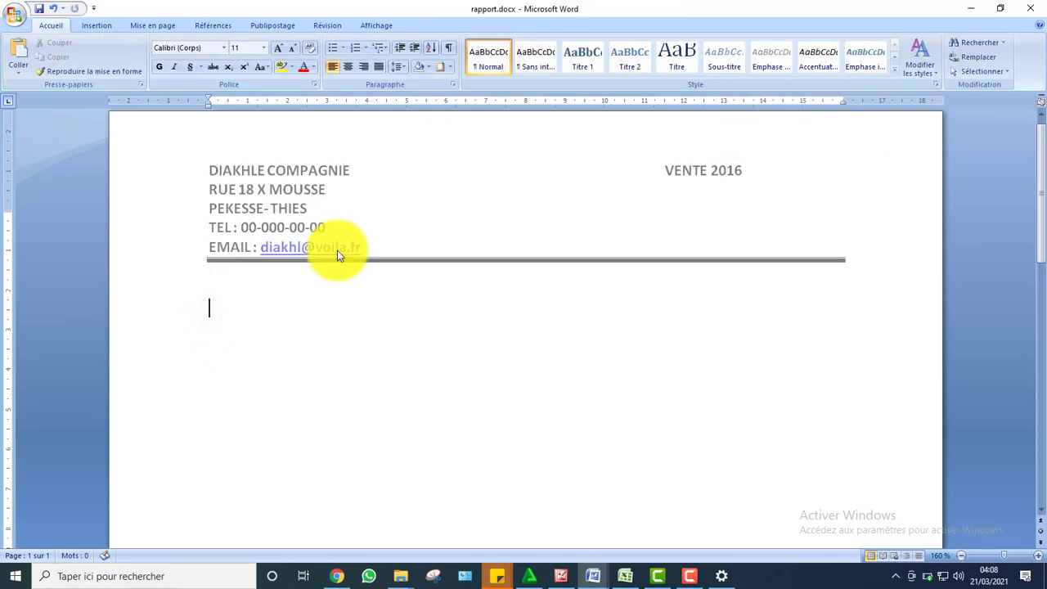
Check the ANNEXE 3 section headings and side-by-side tables in SUJET2 BT BUR 2015.docx, and return to rapport.docx
{"action": "left_click", "coordinate": [594, 580]}
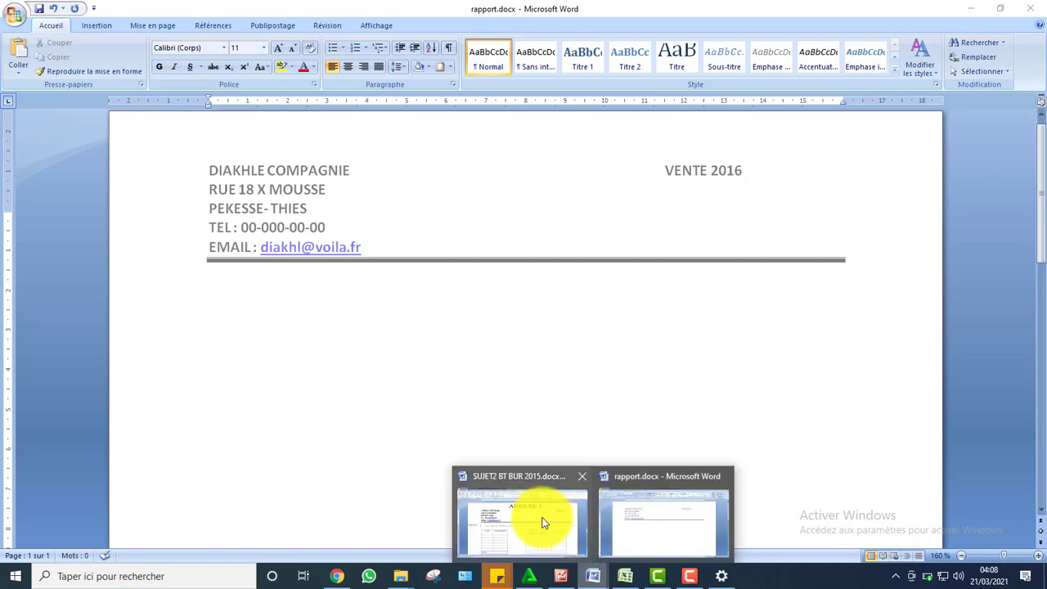
{"action": "left_click", "coordinate": [544, 519]}
{"action": "double_click", "coordinate": [439, 351]}
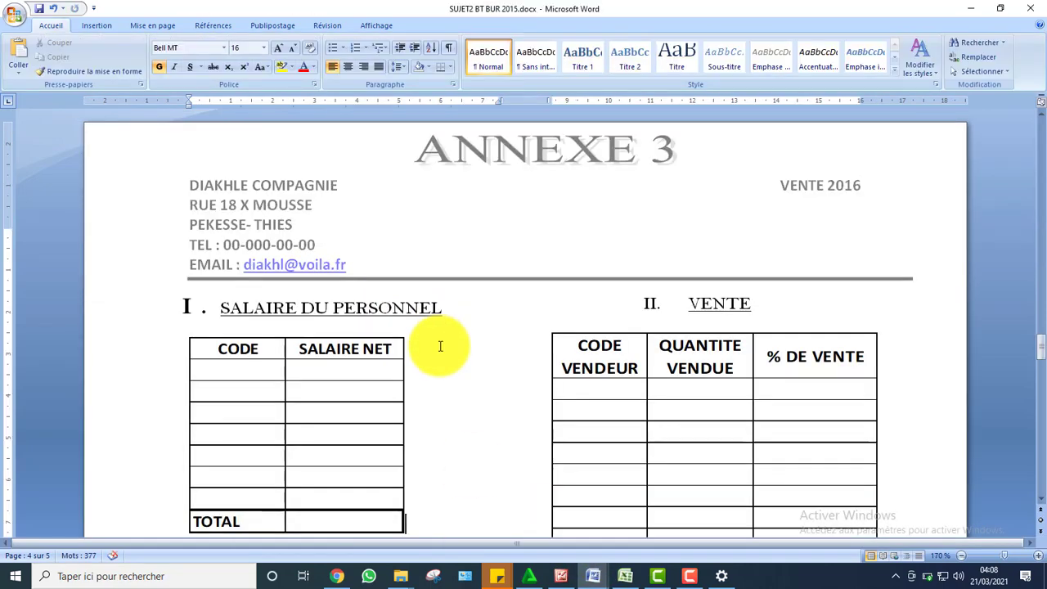
{"action": "left_click", "coordinate": [232, 307]}
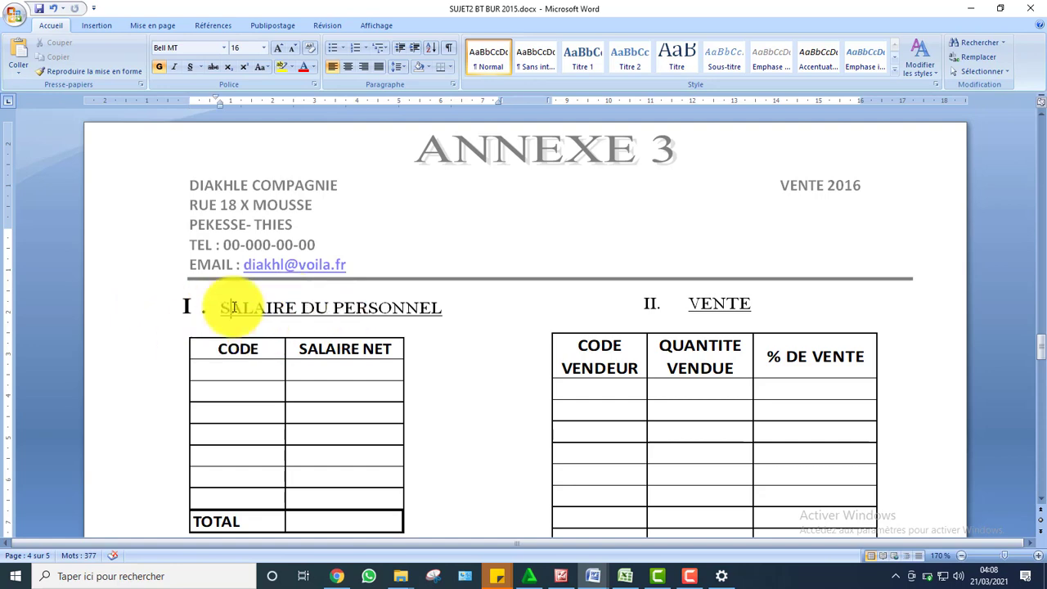
{"action": "left_click", "coordinate": [621, 309]}
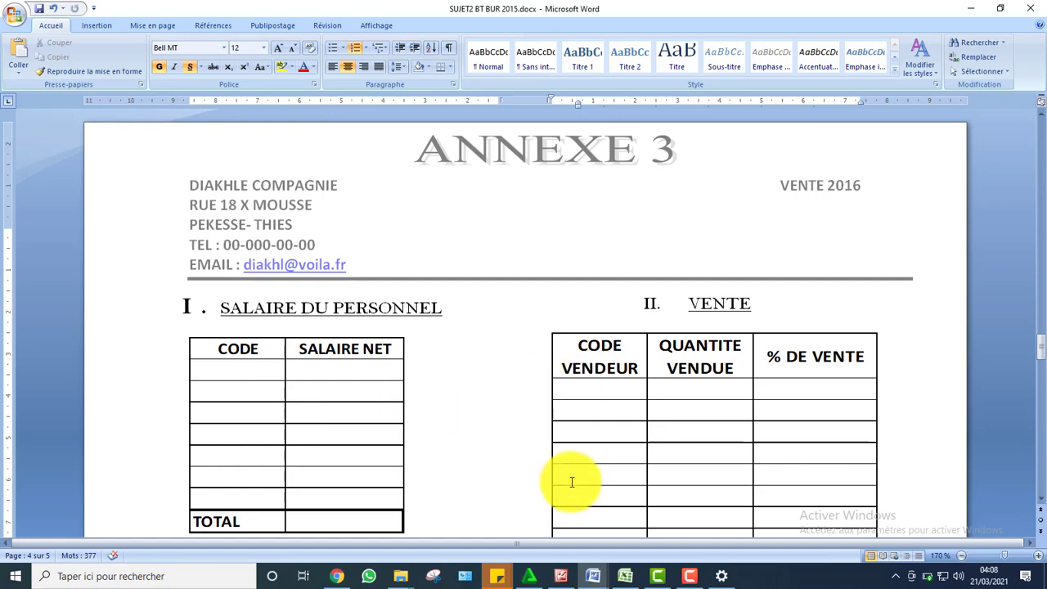
{"action": "mouse_move", "coordinate": [573, 564]}
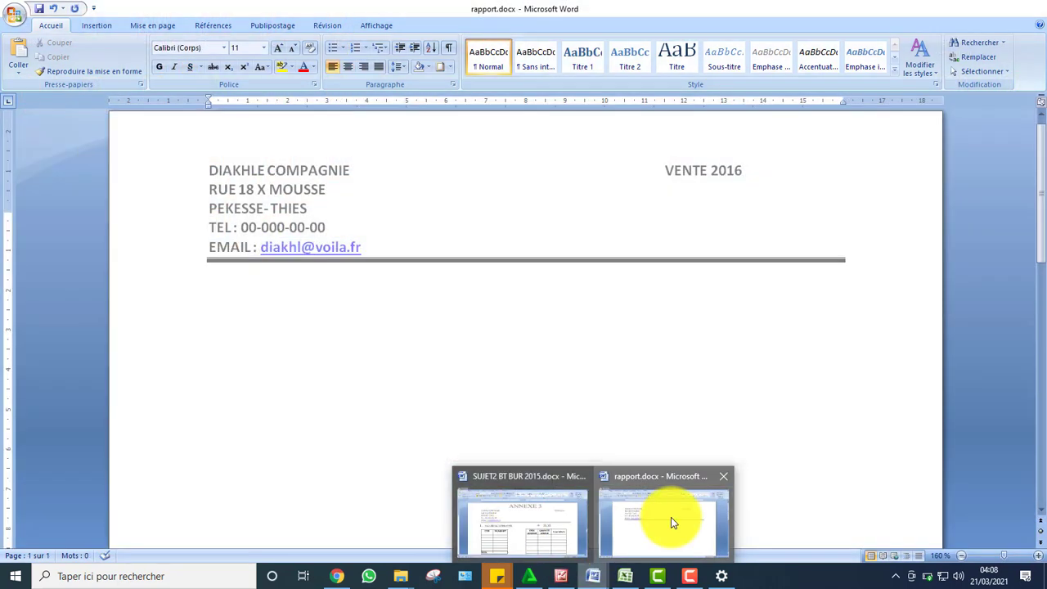
{"action": "left_click", "coordinate": [671, 519]}
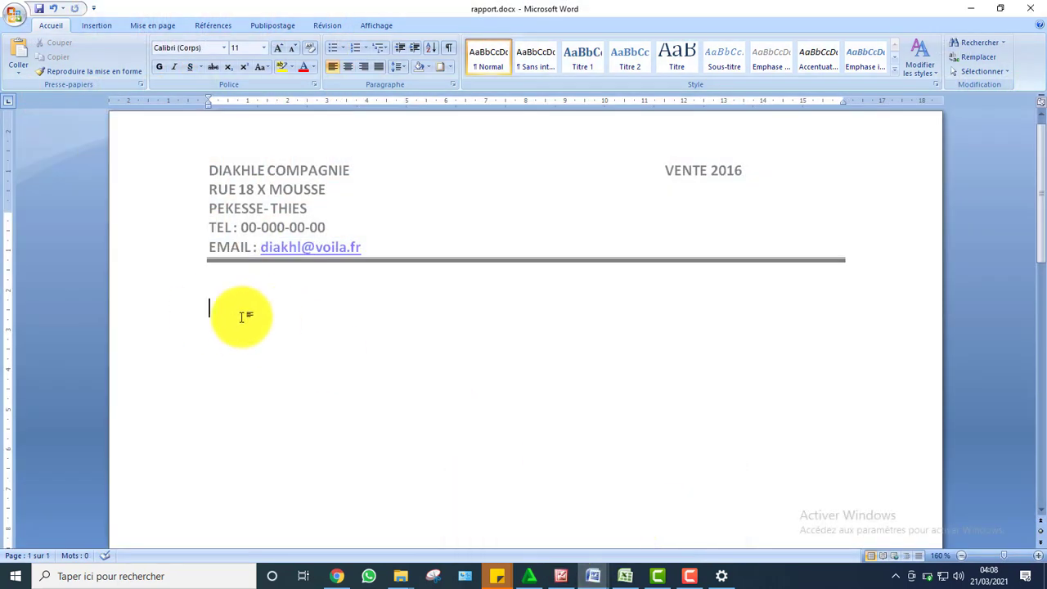
Open the detailed column settings for the document body and choose the two-column preset (Deux)
{"action": "left_click", "coordinate": [159, 27]}
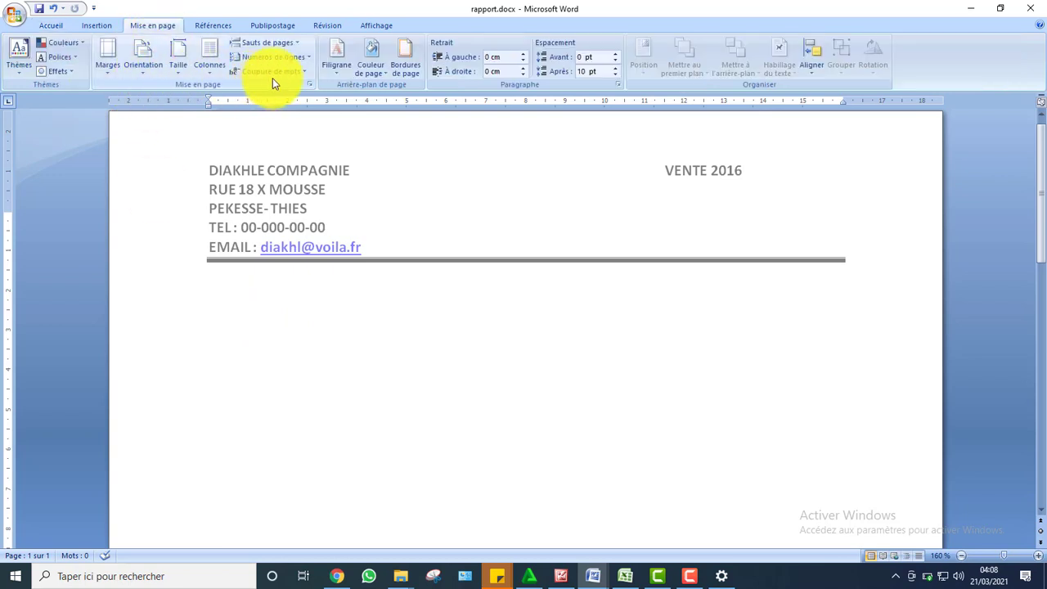
{"action": "left_click", "coordinate": [211, 66]}
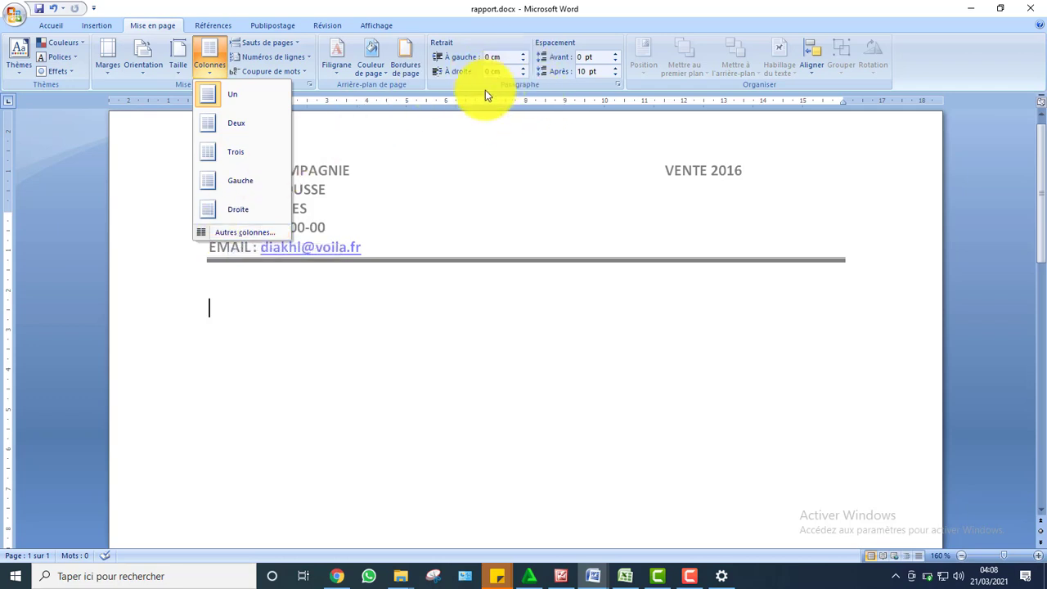
{"action": "left_click", "coordinate": [245, 230]}
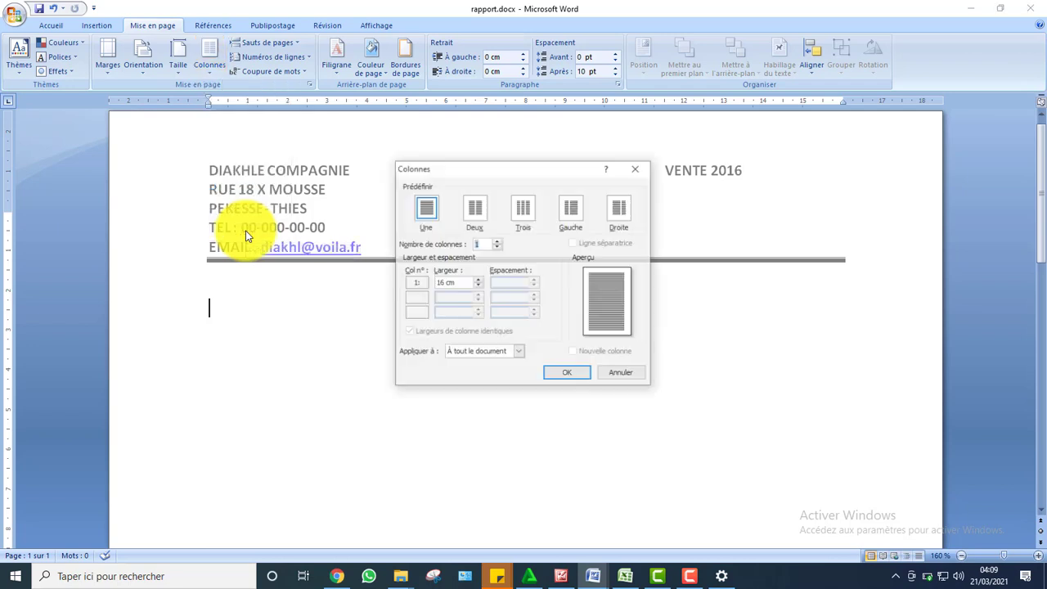
{"action": "left_click", "coordinate": [481, 214]}
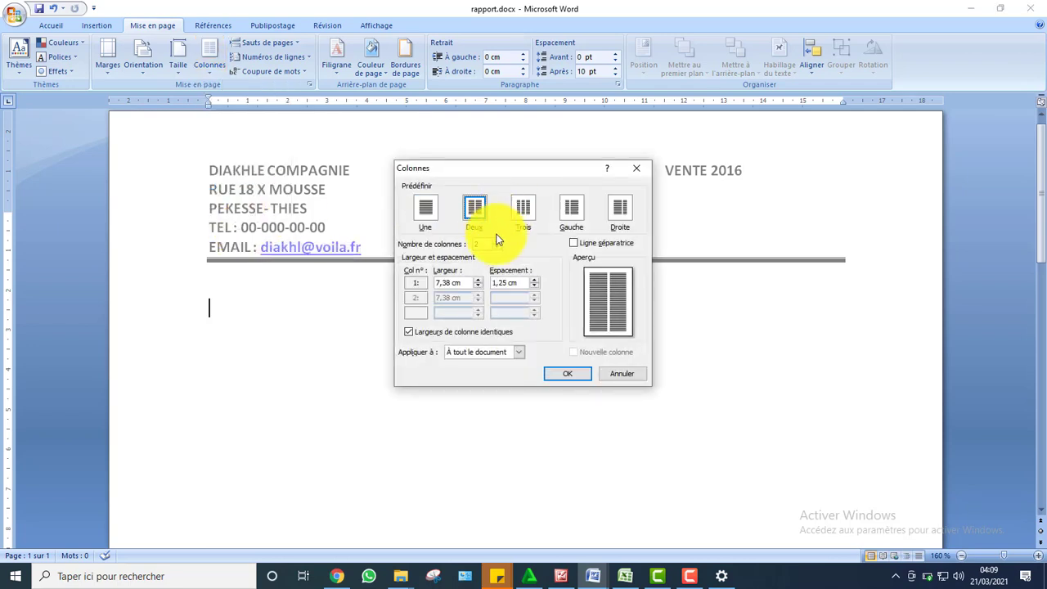
Try raising the number of columns to 5 and bring it back to 2
{"action": "left_click", "coordinate": [496, 241]}
{"action": "left_click", "coordinate": [496, 241]}
{"action": "left_click", "coordinate": [496, 241]}
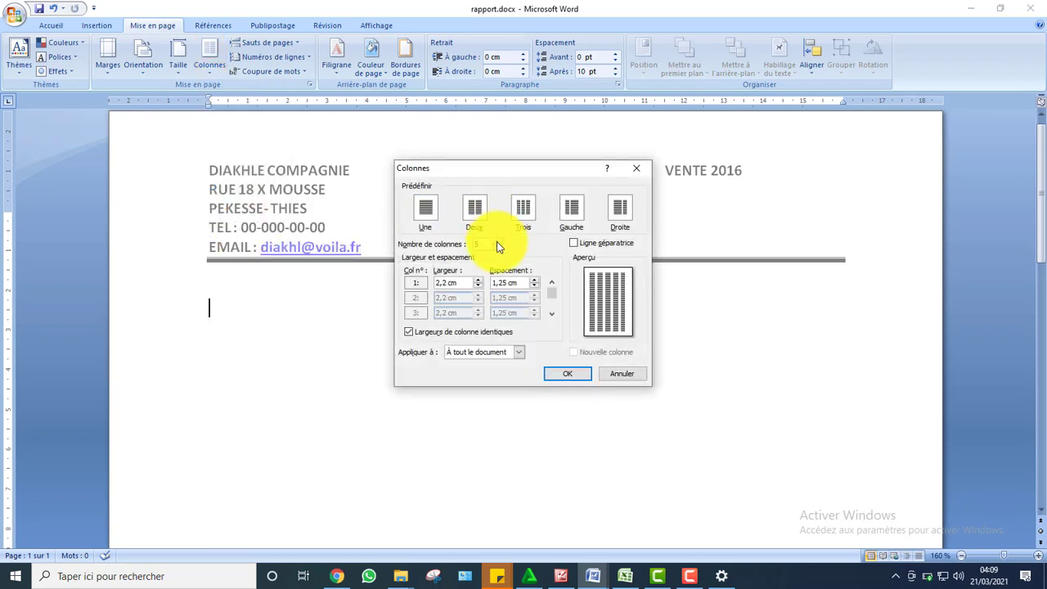
{"action": "left_click", "coordinate": [496, 247]}
{"action": "left_click", "coordinate": [497, 247]}
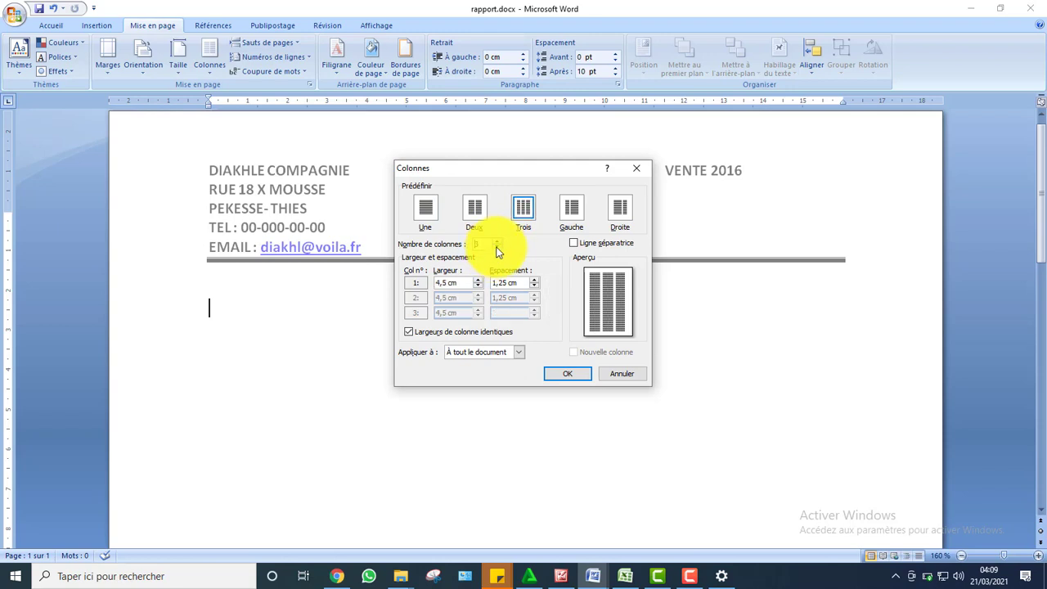
{"action": "left_click", "coordinate": [496, 247]}
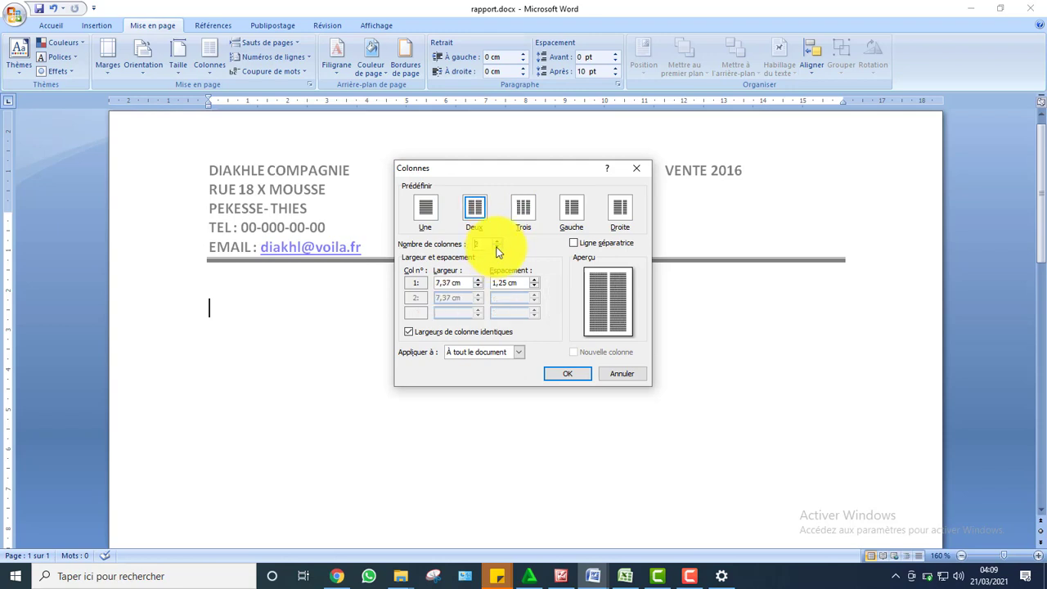
Add a separator line between the two columns and apply the column layout from the cursor onward (À partir de ce point)
{"action": "left_click", "coordinate": [575, 244]}
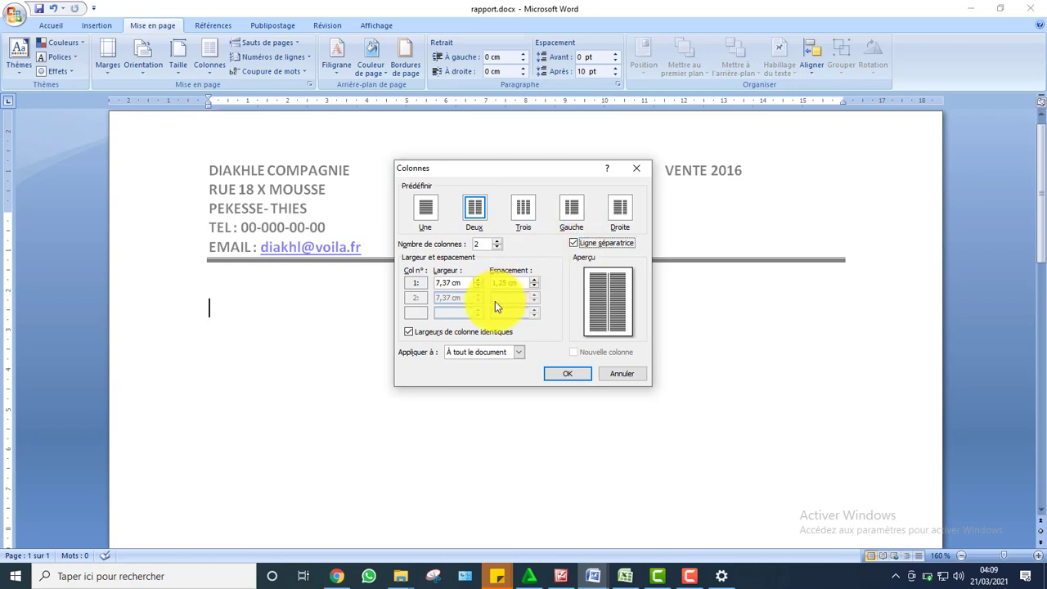
{"action": "left_click", "coordinate": [497, 350]}
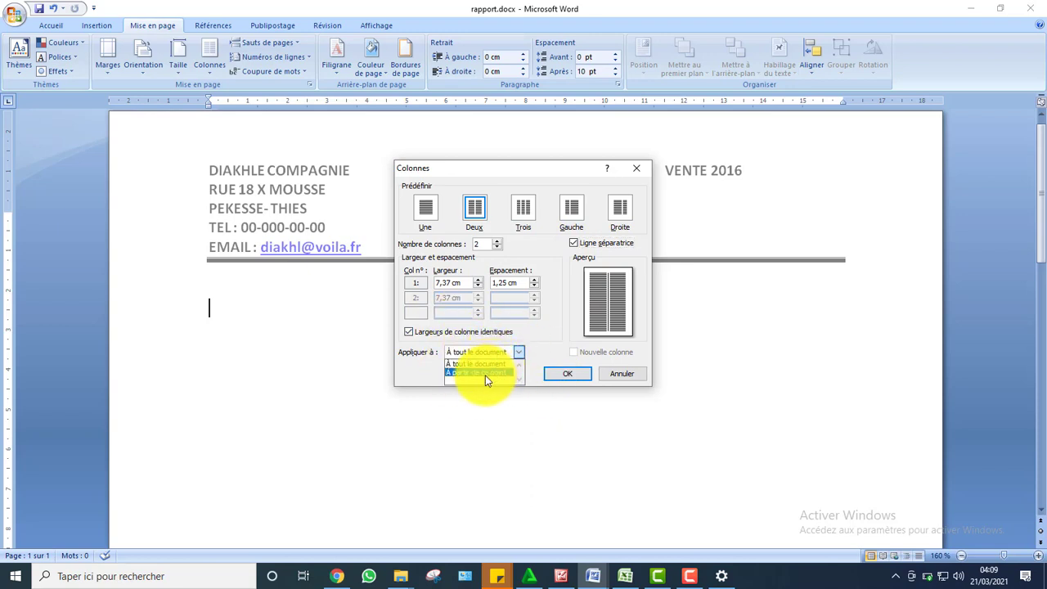
{"action": "left_click", "coordinate": [485, 376]}
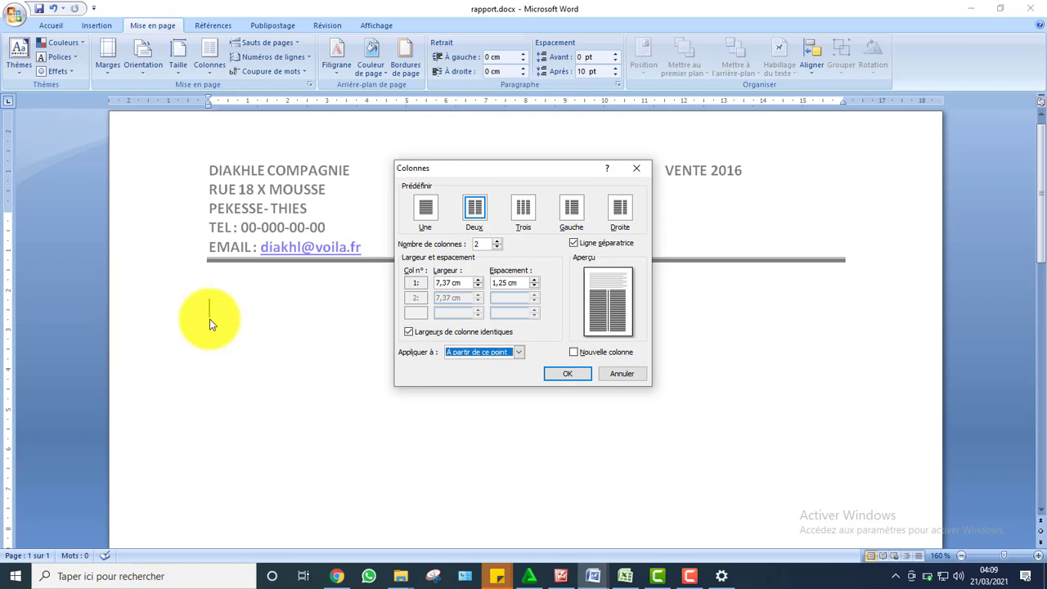
{"action": "left_click", "coordinate": [564, 374]}
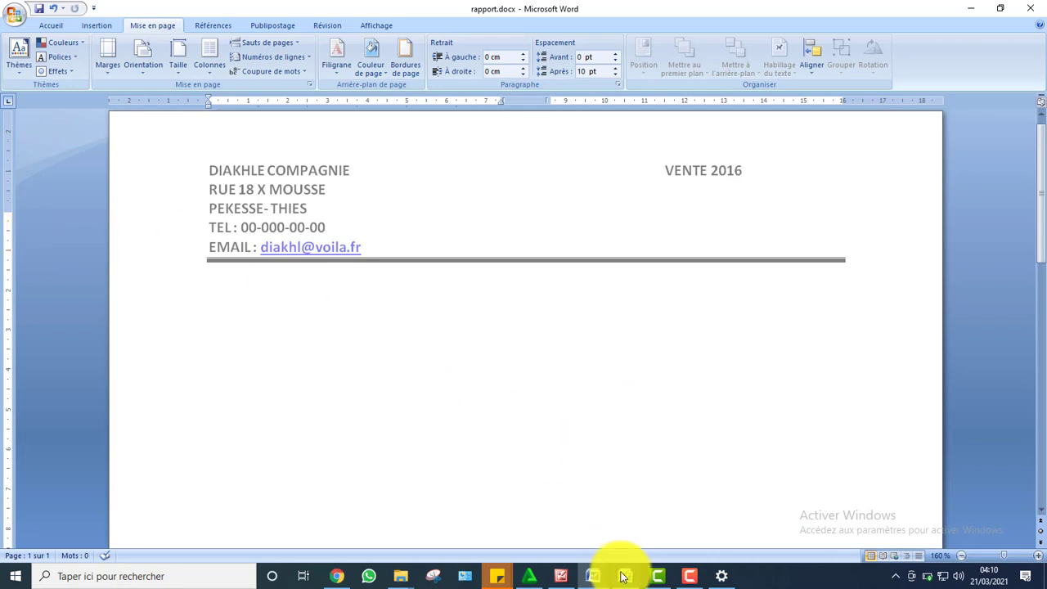
Copy the SALAIRE DU PERSONNEL heading text from SUJET2 BT BUR 2015.docx and return to rapport.docx
{"action": "mouse_move", "coordinate": [594, 581]}
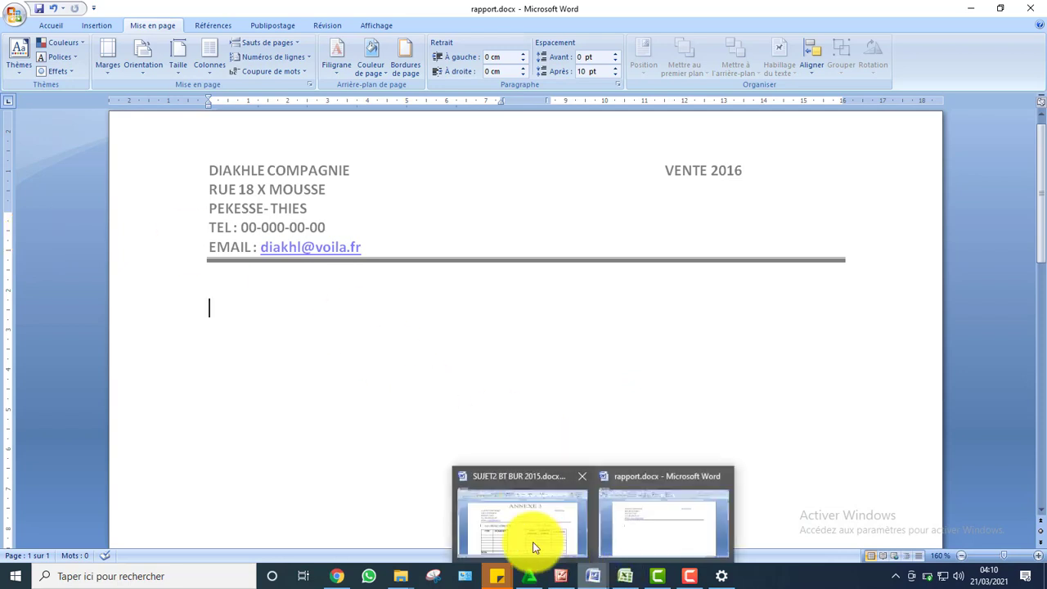
{"action": "left_click", "coordinate": [534, 518]}
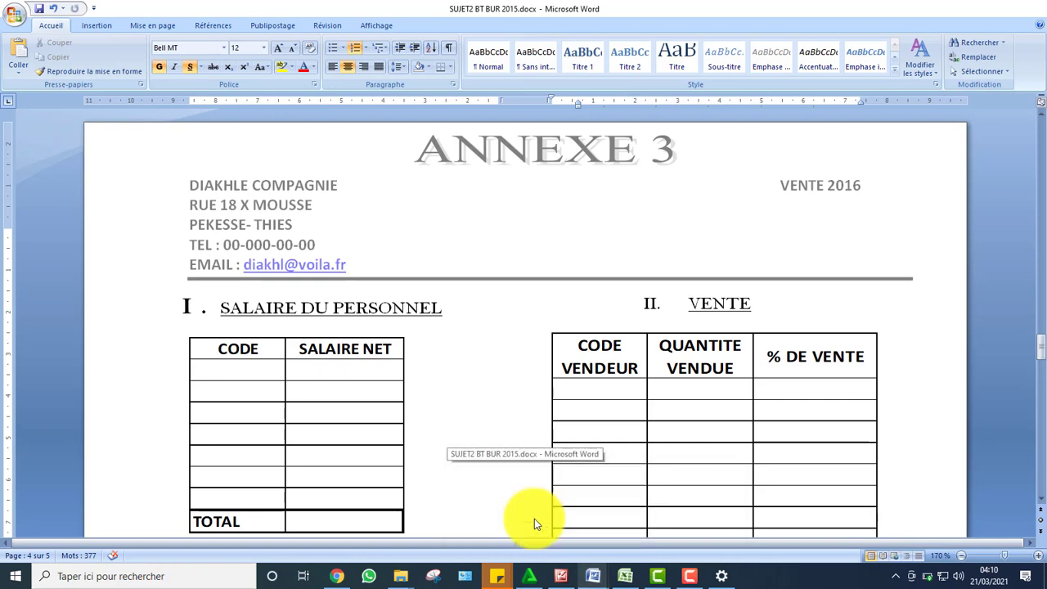
{"action": "left_click_drag", "start_coordinate": [443, 304], "coordinate": [232, 309]}
{"action": "key", "text": "ctrl+c"}
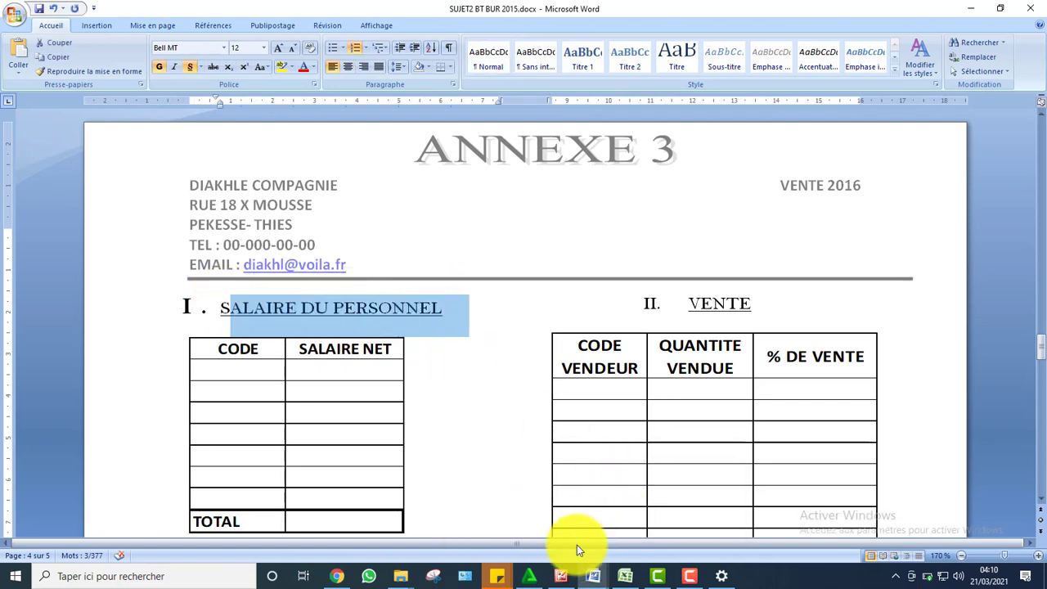
{"action": "left_click", "coordinate": [592, 575]}
{"action": "left_click", "coordinate": [628, 519]}
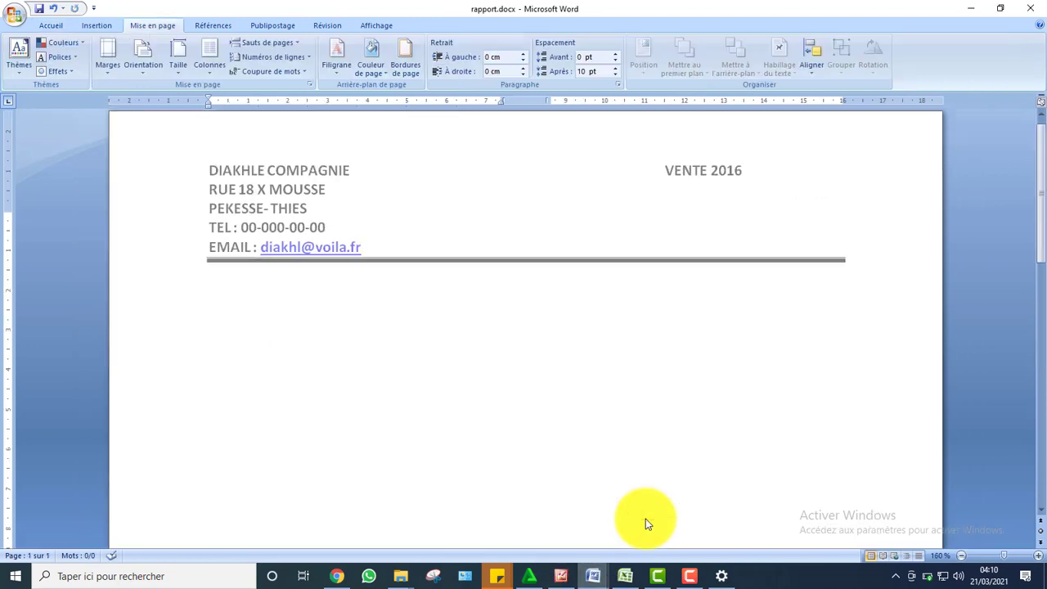
Apply Roman numeral numbering (I., II., III.) to the first paragraph of the document body
{"action": "left_click", "coordinate": [57, 28]}
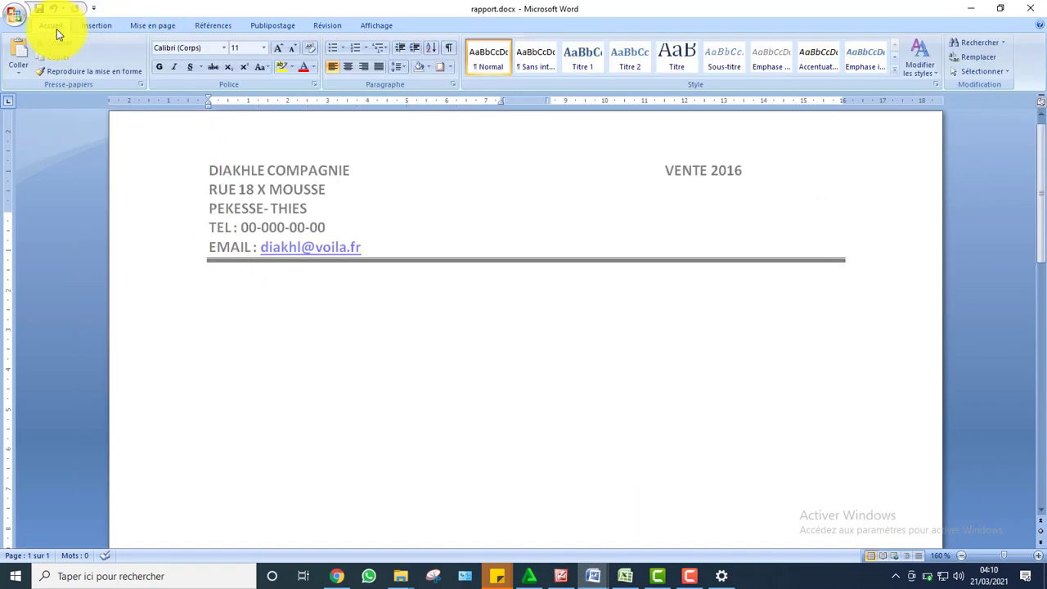
{"action": "left_click", "coordinate": [365, 53]}
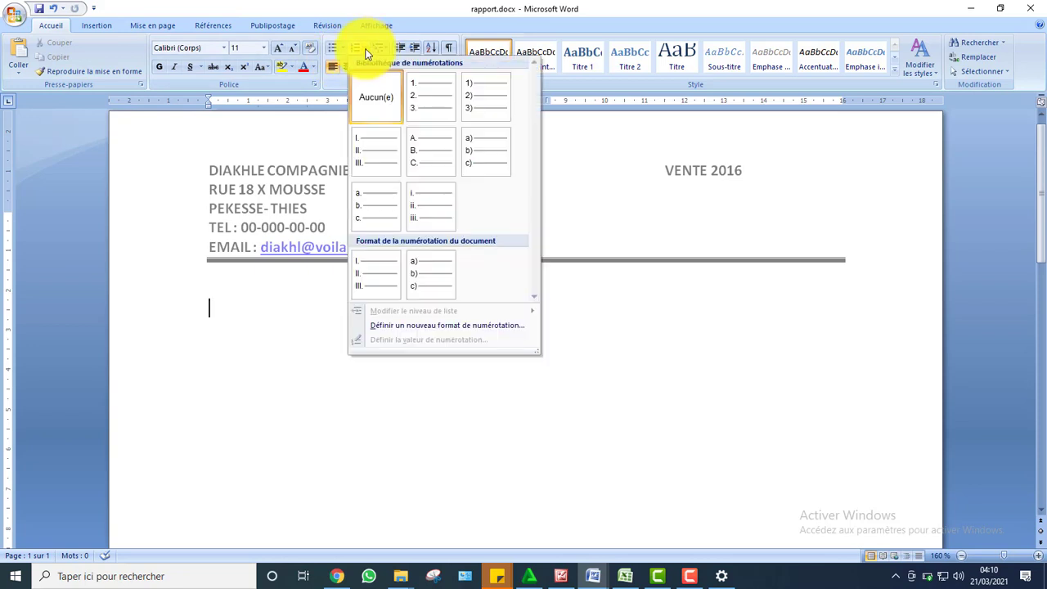
{"action": "left_click", "coordinate": [368, 160]}
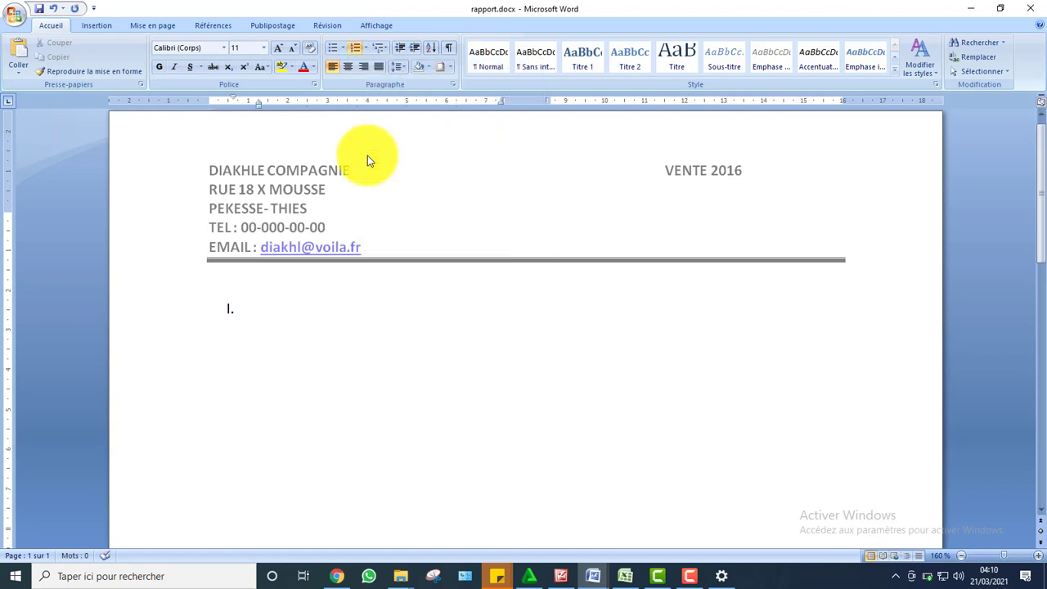
Paste the SALAIRE DU PERSONNEL heading at numeral I and copy its formatting onto the initial S
{"action": "type", "text": "S"}
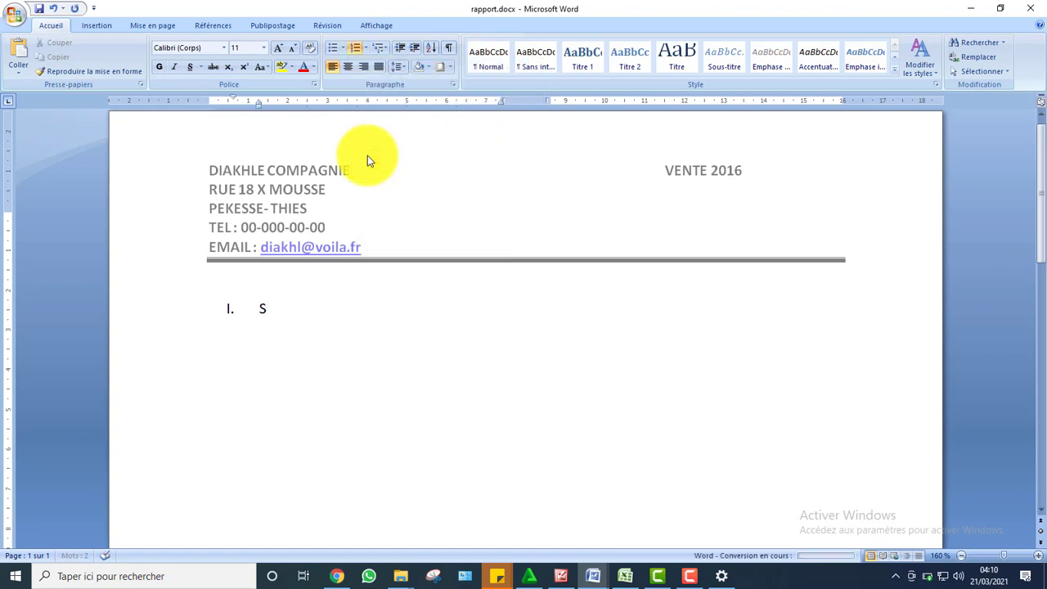
{"action": "key", "text": "ctrl+v"}
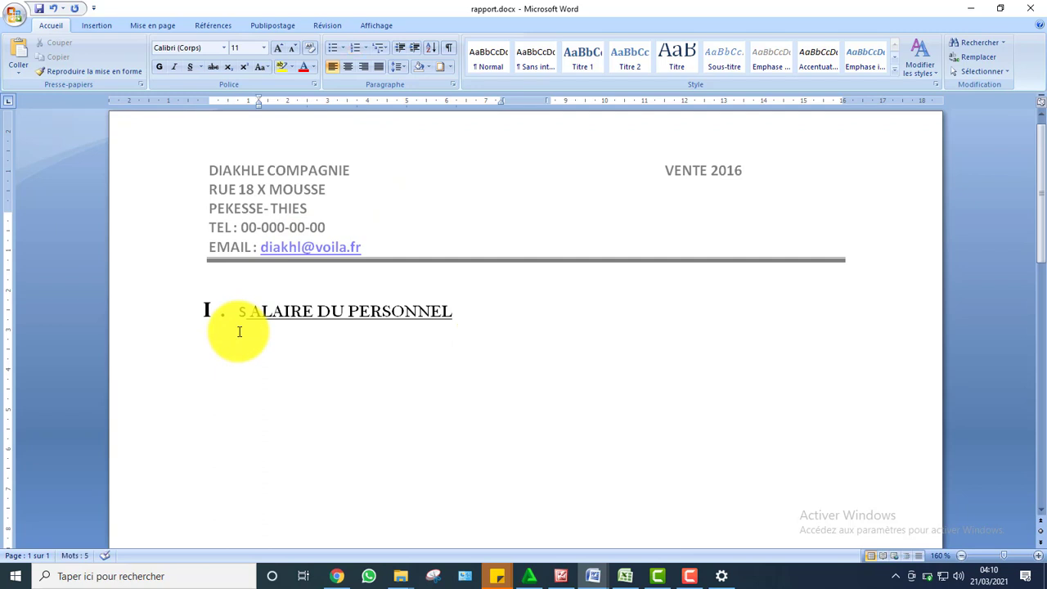
{"action": "left_click", "coordinate": [255, 311]}
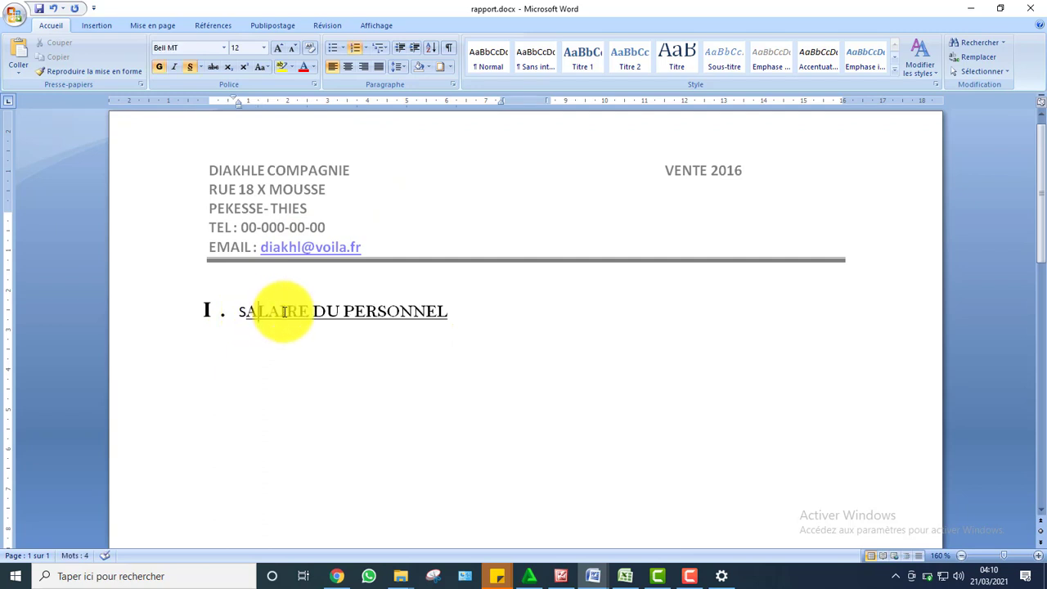
{"action": "left_click", "coordinate": [94, 71]}
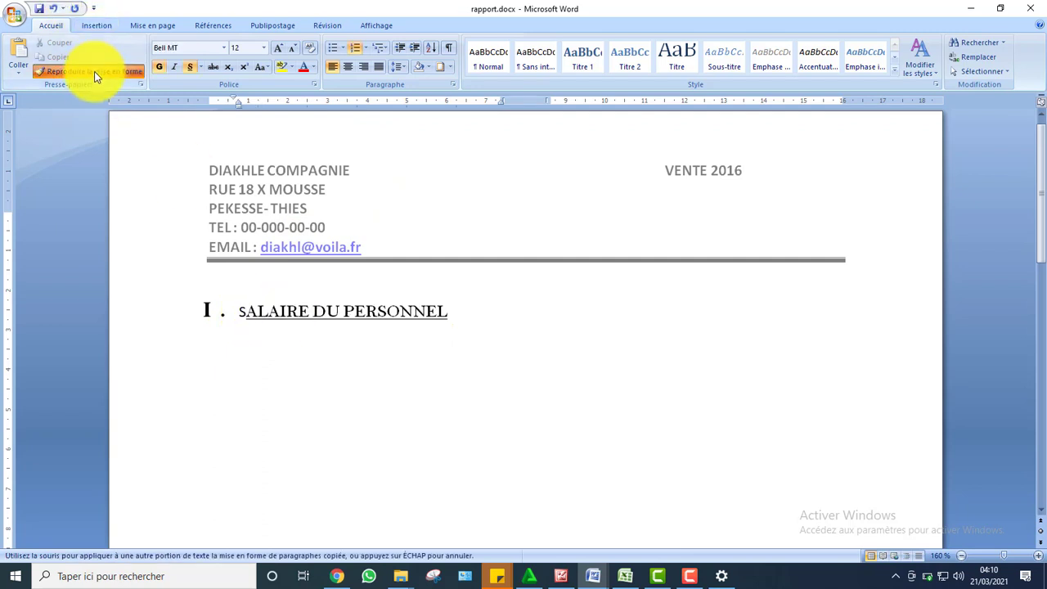
{"action": "left_click", "coordinate": [239, 312]}
Remove the list indent from the line below the heading and insert an Excel spreadsheet there
{"action": "left_click", "coordinate": [262, 350]}
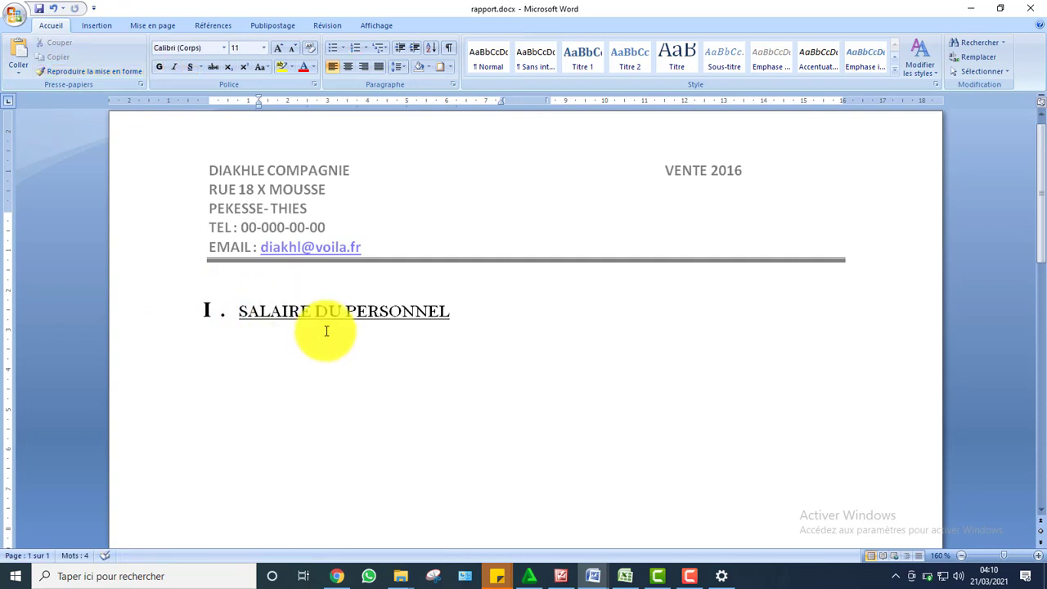
{"action": "key", "text": "BackSpace"}
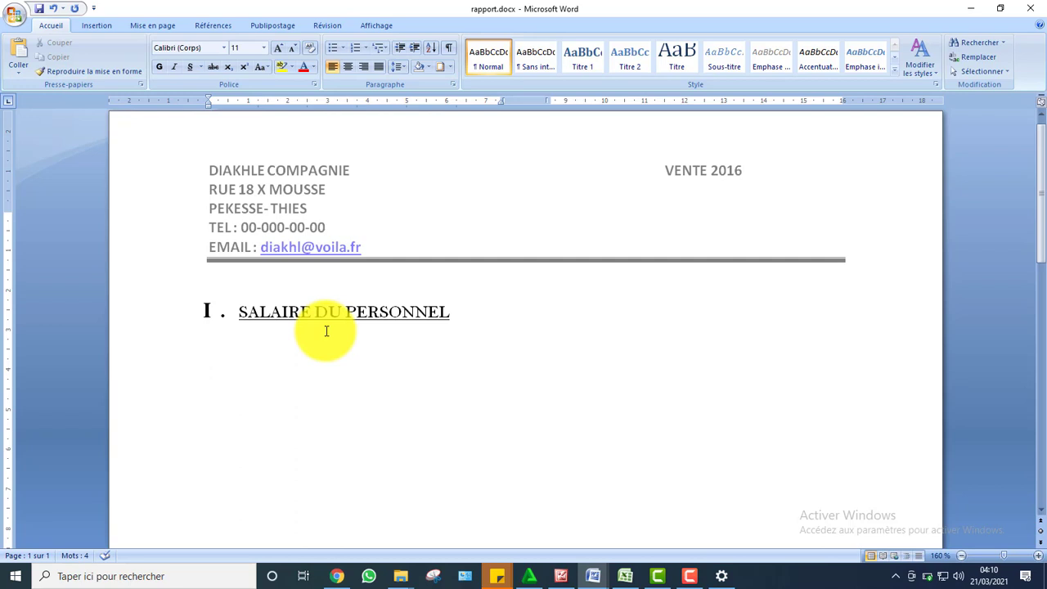
{"action": "left_click", "coordinate": [95, 27]}
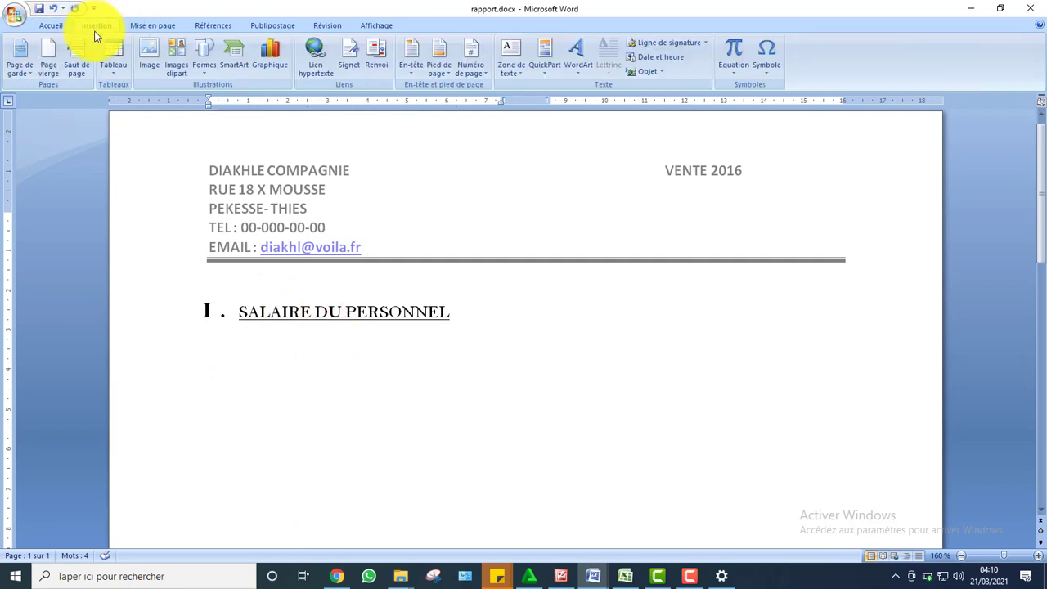
{"action": "left_click", "coordinate": [113, 70]}
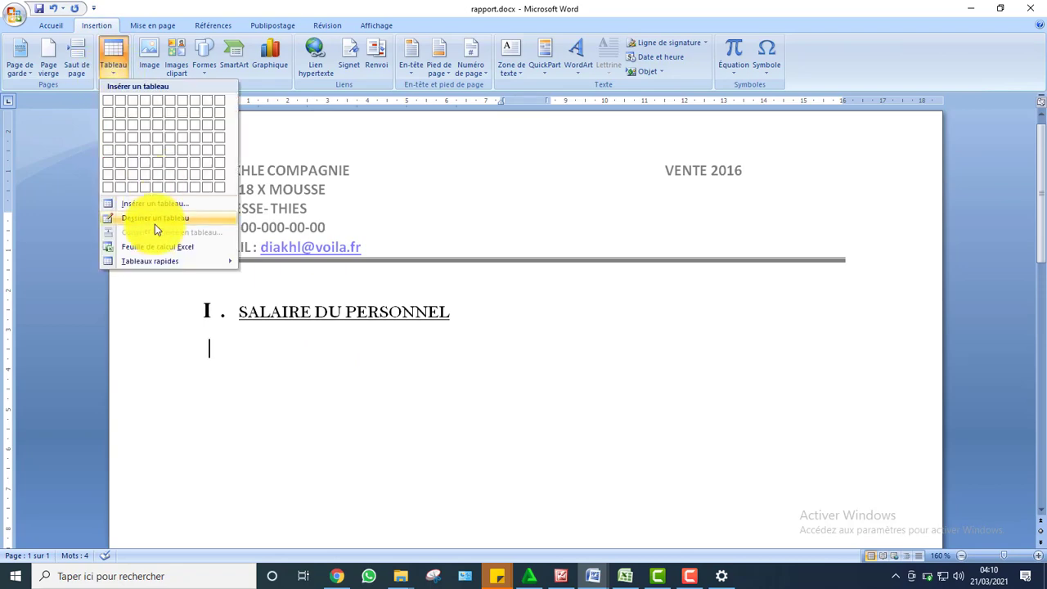
{"action": "left_click", "coordinate": [156, 248]}
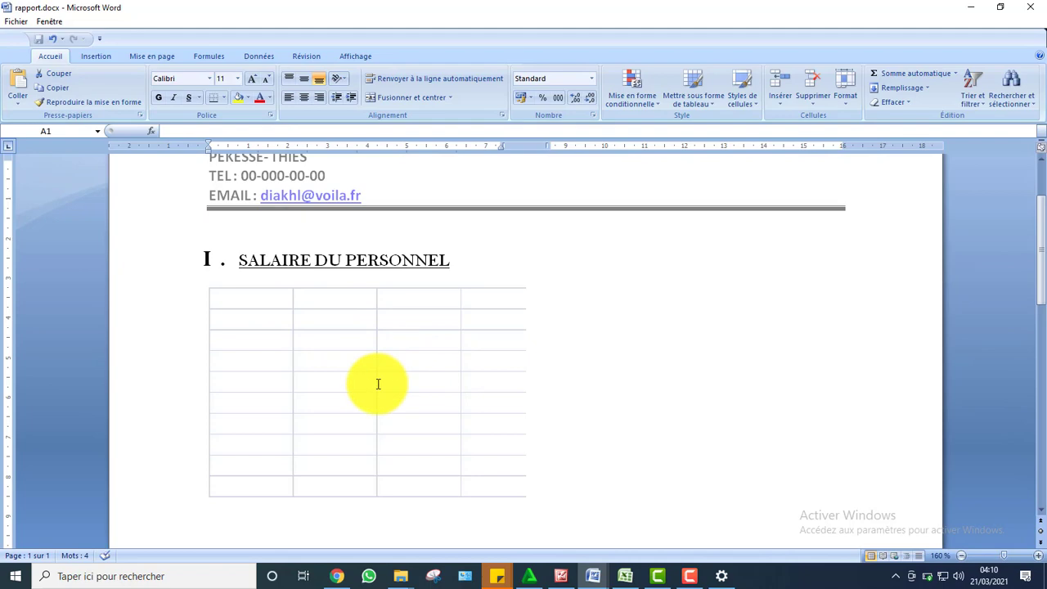
Narrow the embedded spreadsheet to columns A to C, dismiss the low-battery notice, and reopen the sheet for editing
{"action": "left_click", "coordinate": [377, 383]}
{"action": "double_click", "coordinate": [335, 331]}
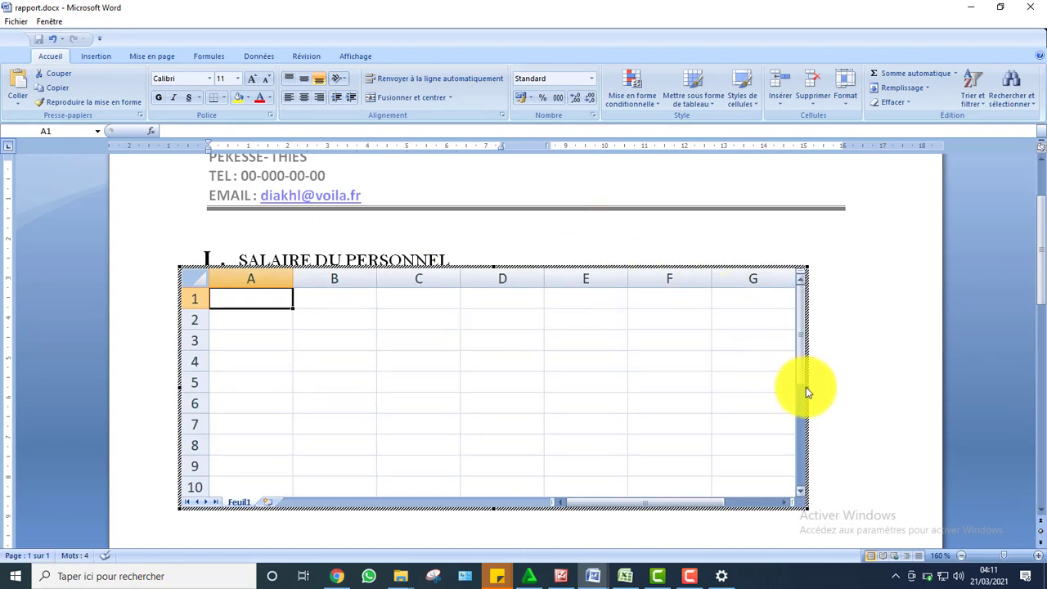
{"action": "left_click_drag", "start_coordinate": [806, 386], "coordinate": [471, 332]}
{"action": "left_click", "coordinate": [556, 292]}
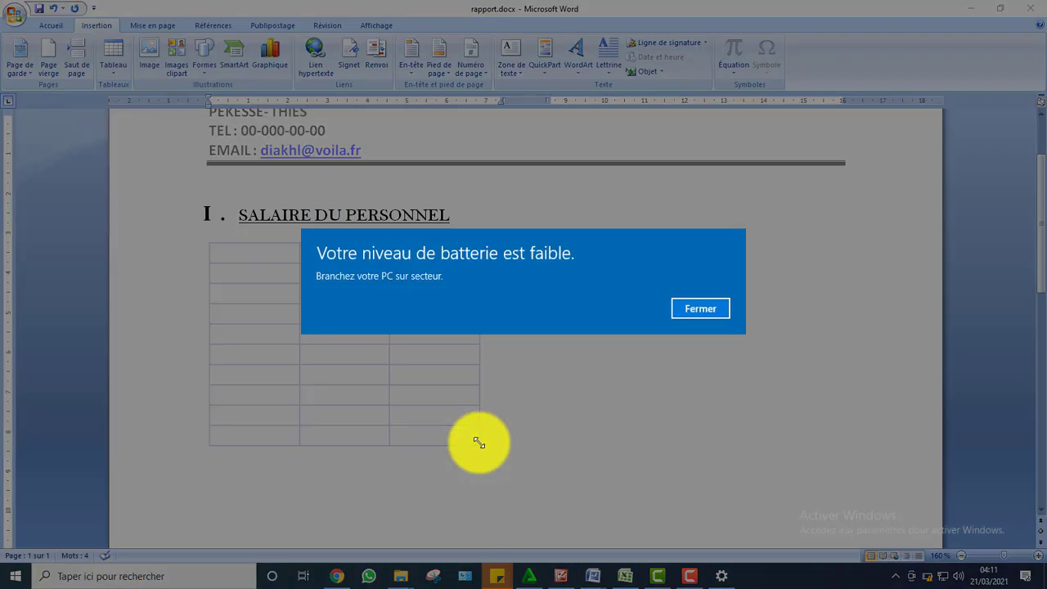
{"action": "left_click", "coordinate": [701, 311]}
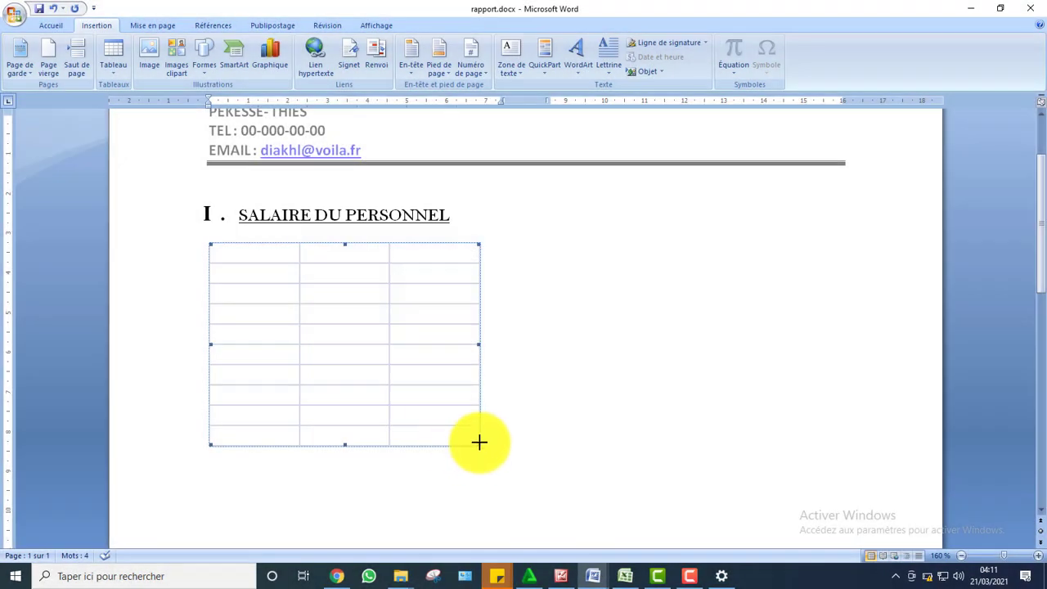
{"action": "left_click_drag", "start_coordinate": [475, 449], "coordinate": [467, 444]}
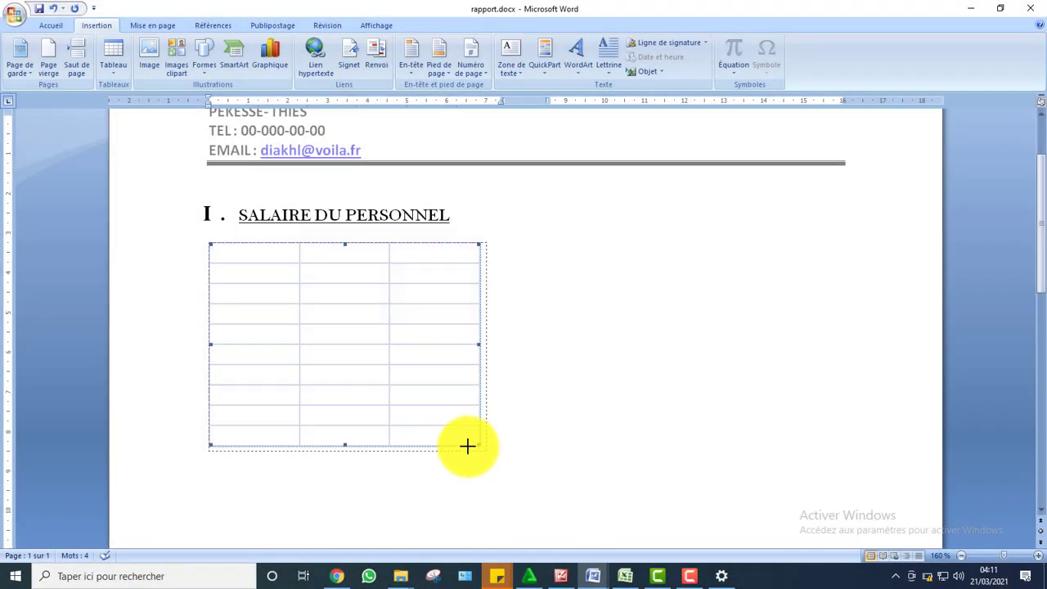
{"action": "double_click", "coordinate": [353, 325]}
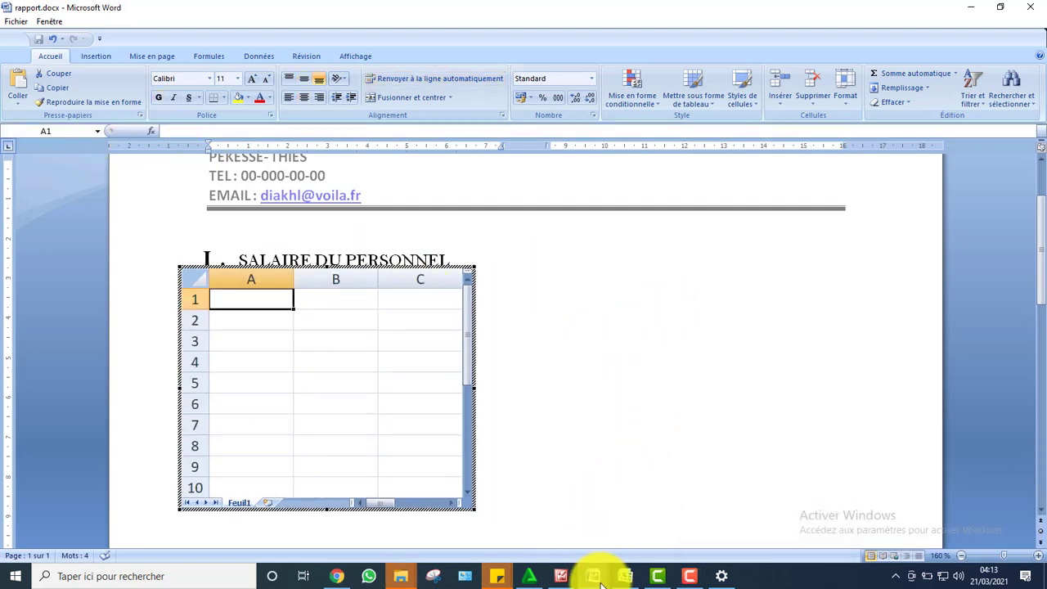
Check the salary table's layout under ANNEXE 3 in SUJET2 BT BUR 2015.docx and return to rapport.docx
{"action": "mouse_move", "coordinate": [600, 583]}
{"action": "left_click", "coordinate": [539, 536]}
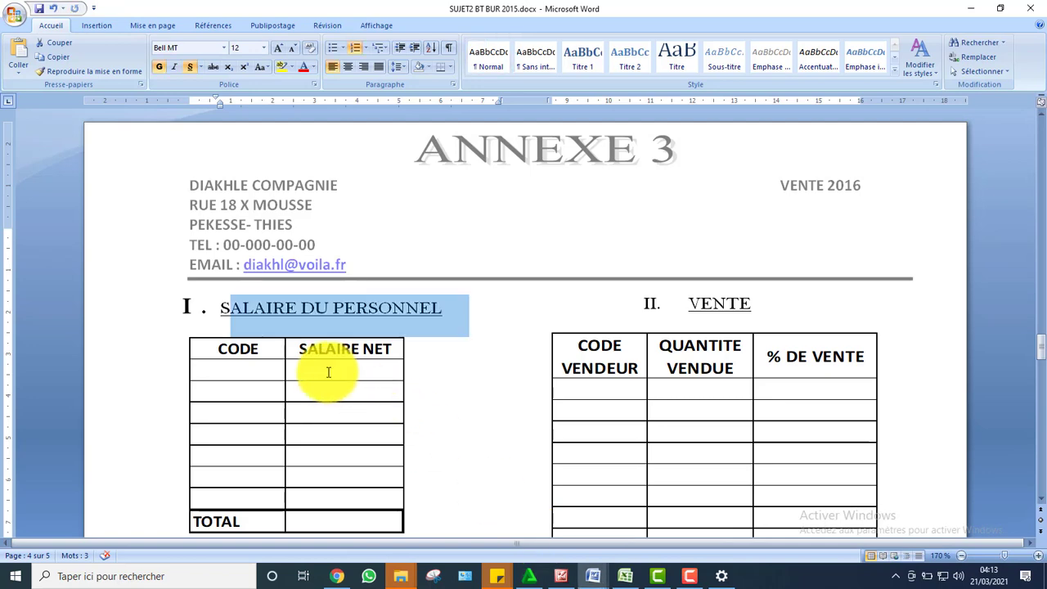
{"action": "left_click", "coordinate": [254, 349]}
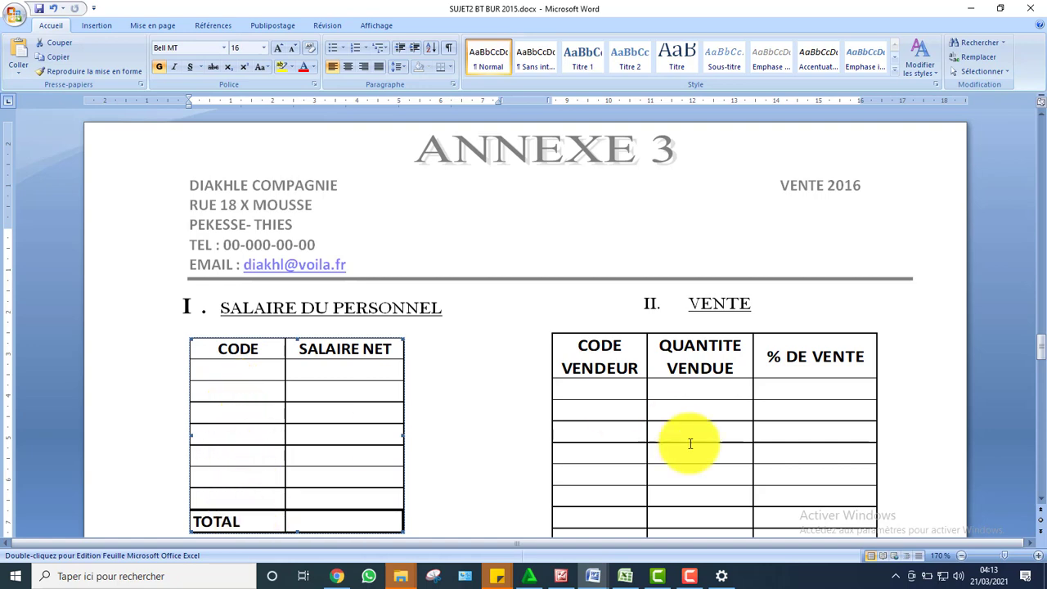
{"action": "mouse_move", "coordinate": [595, 574]}
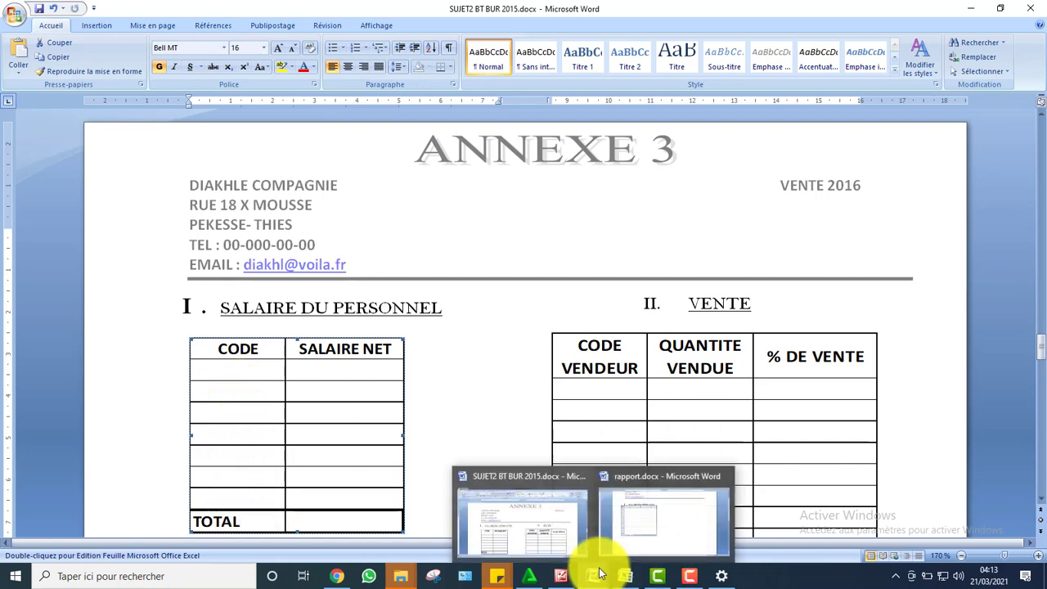
{"action": "left_click", "coordinate": [655, 503]}
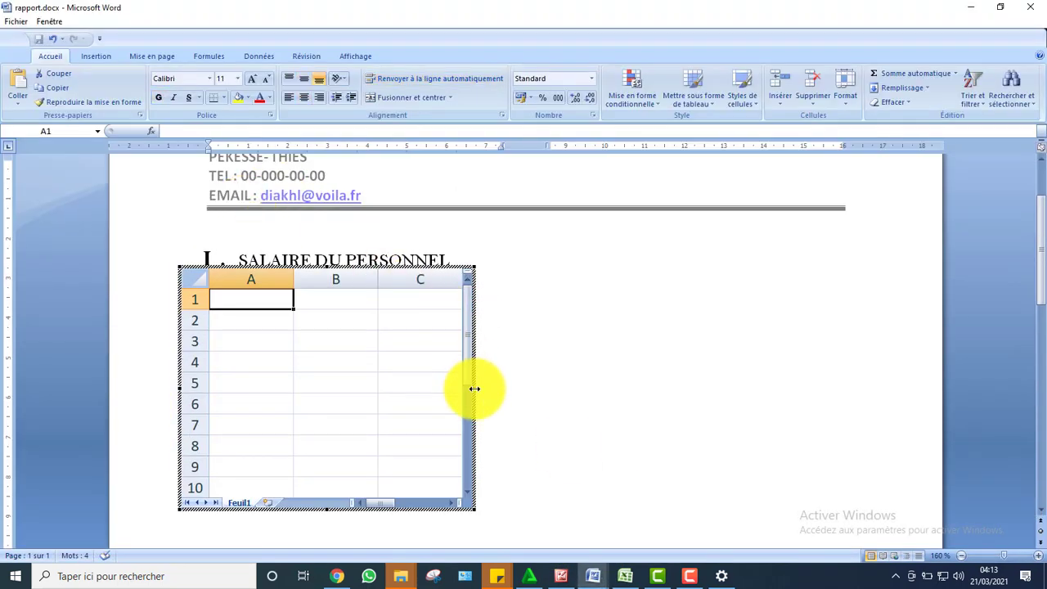
Widen column B of the embedded sheet and enter the headers Code in A1 and Salaire du personne in B1
{"action": "left_click_drag", "start_coordinate": [474, 388], "coordinate": [441, 383]}
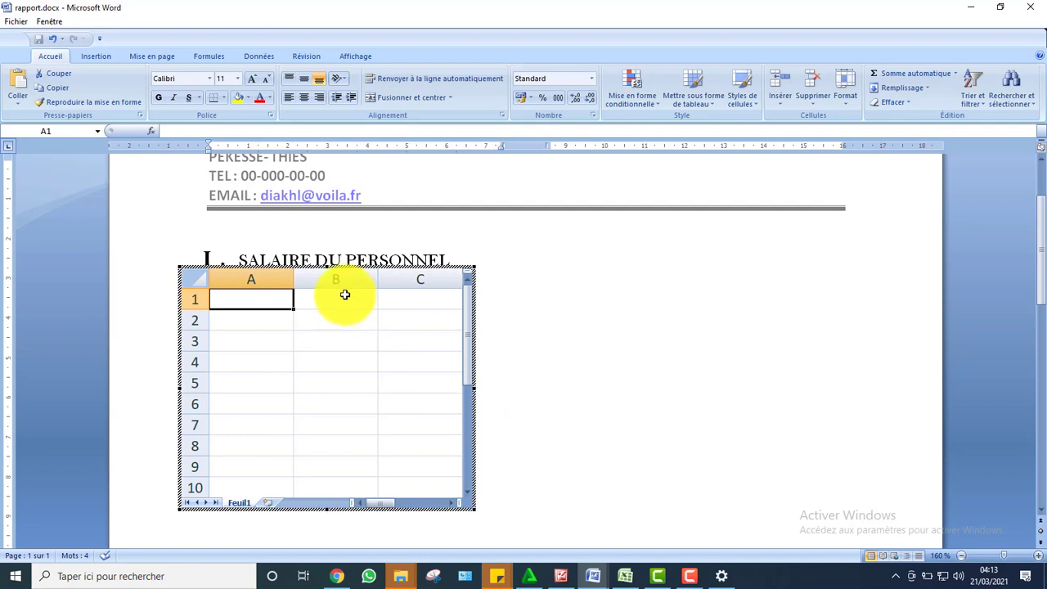
{"action": "left_click_drag", "start_coordinate": [374, 279], "coordinate": [423, 278]}
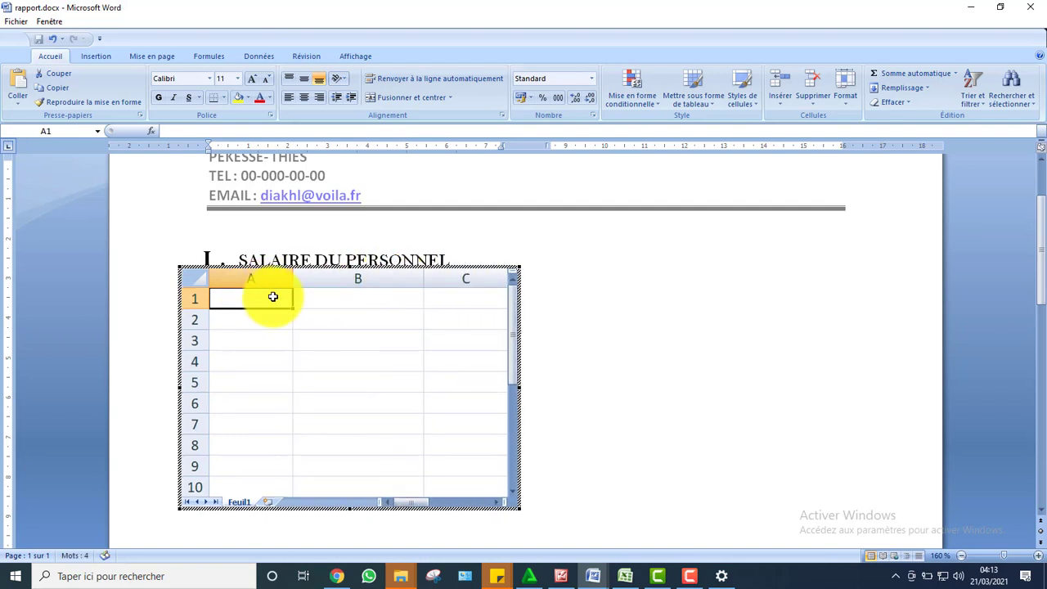
{"action": "type", "text": "Ode"}
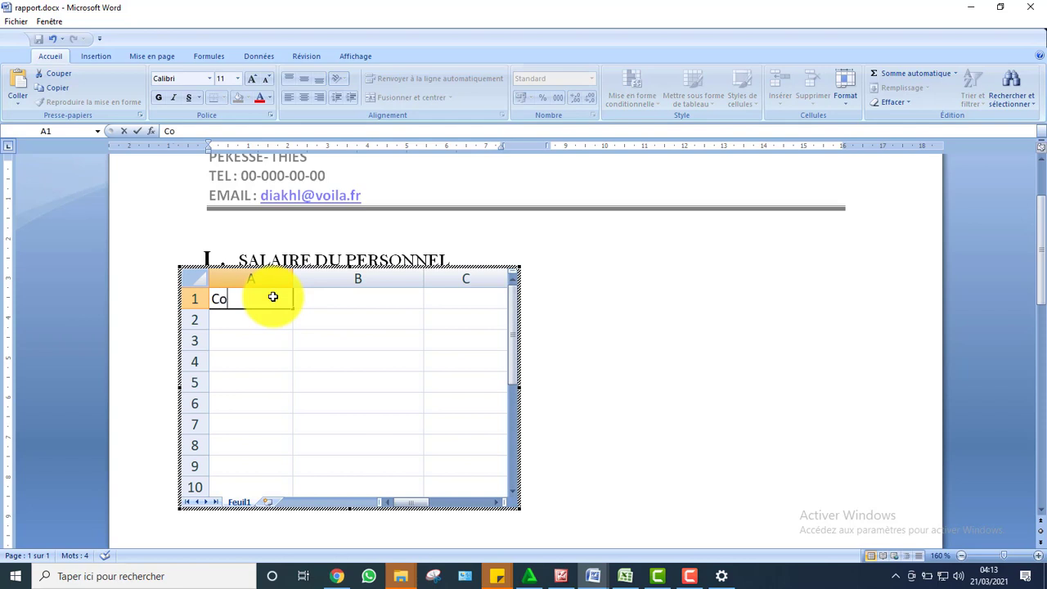
{"action": "key", "text": "Tab"}
{"action": "type", "text": "Sa"}
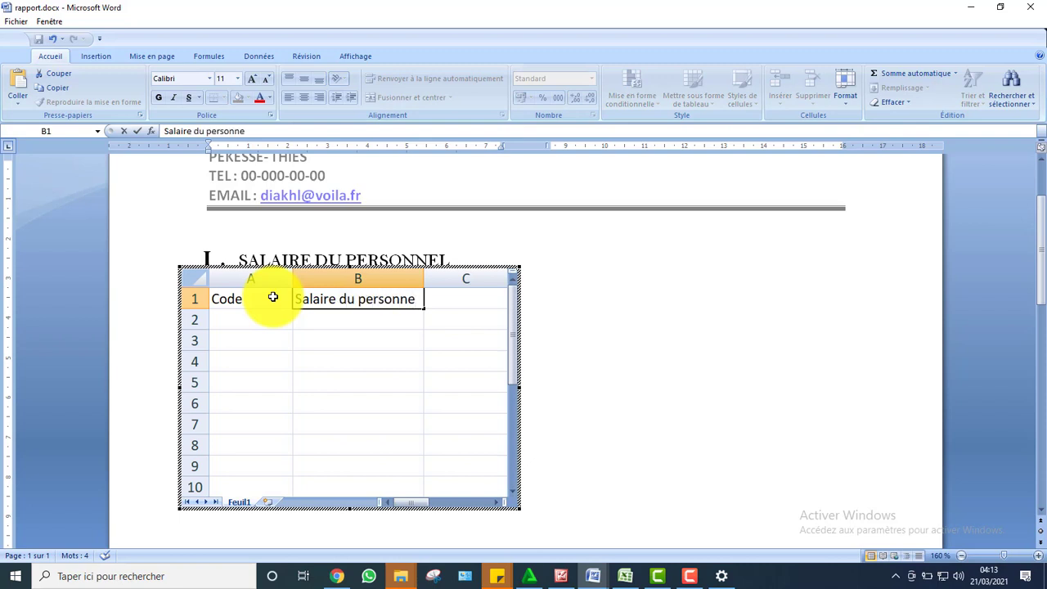
{"action": "type", "text": "laire du personne"}
Apply all borders (Toutes les bordures) to cells A1:B9 and exit the embedded sheet
{"action": "left_click_drag", "start_coordinate": [245, 296], "coordinate": [409, 460]}
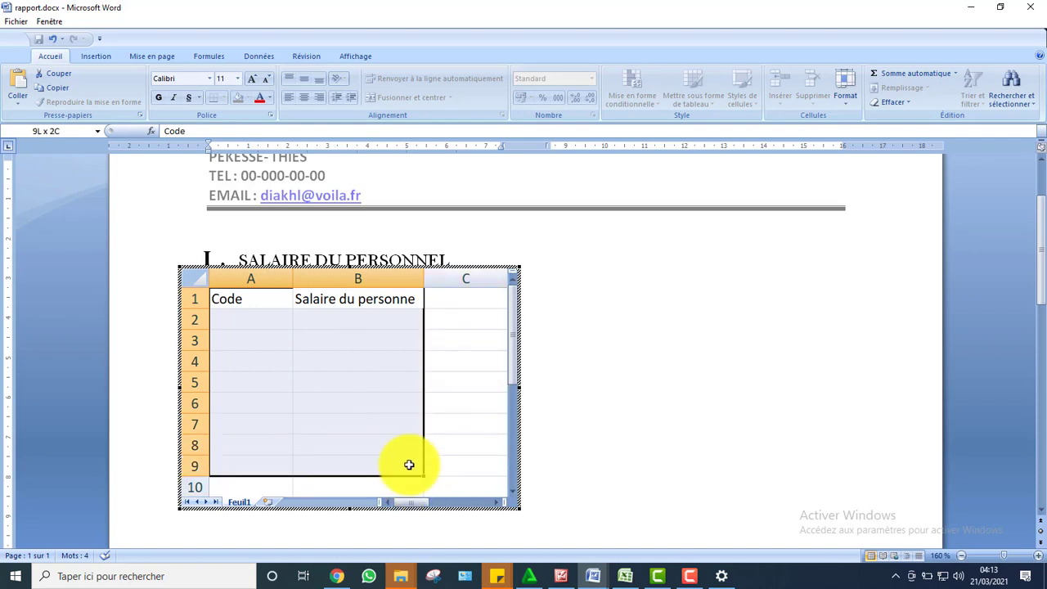
{"action": "left_click", "coordinate": [224, 98]}
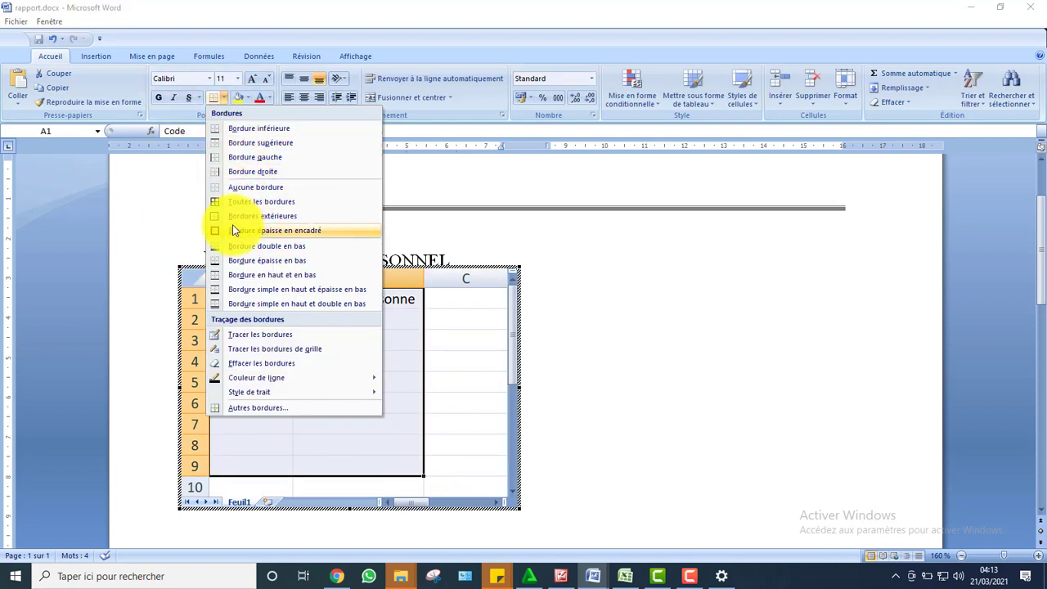
{"action": "left_click", "coordinate": [229, 203]}
{"action": "left_click", "coordinate": [578, 352]}
Reduce the embedded spreadsheet's width so that it shows only columns A and B
{"action": "left_click", "coordinate": [402, 327]}
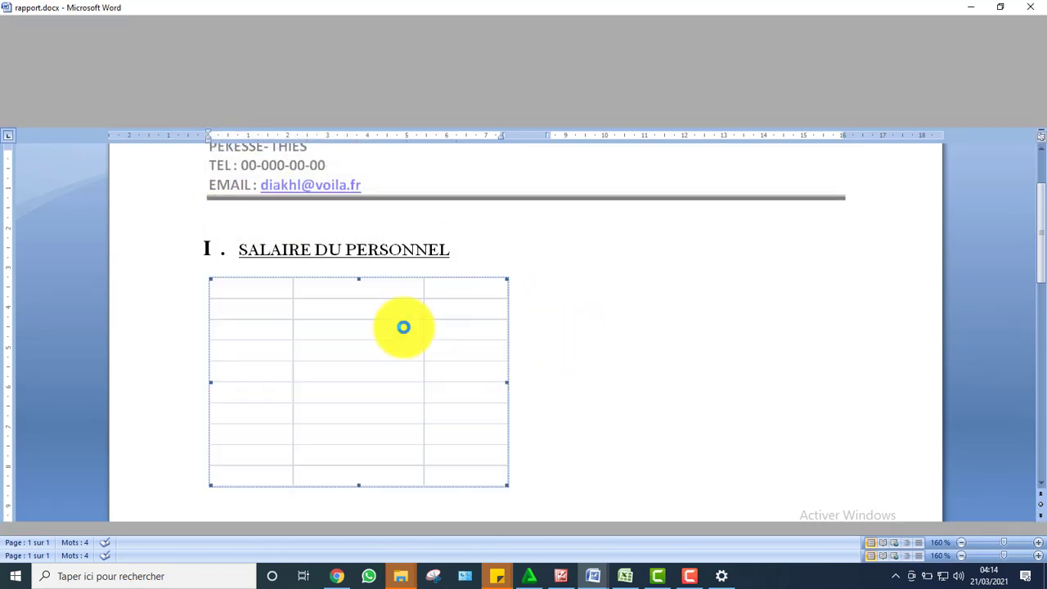
{"action": "double_click", "coordinate": [404, 327]}
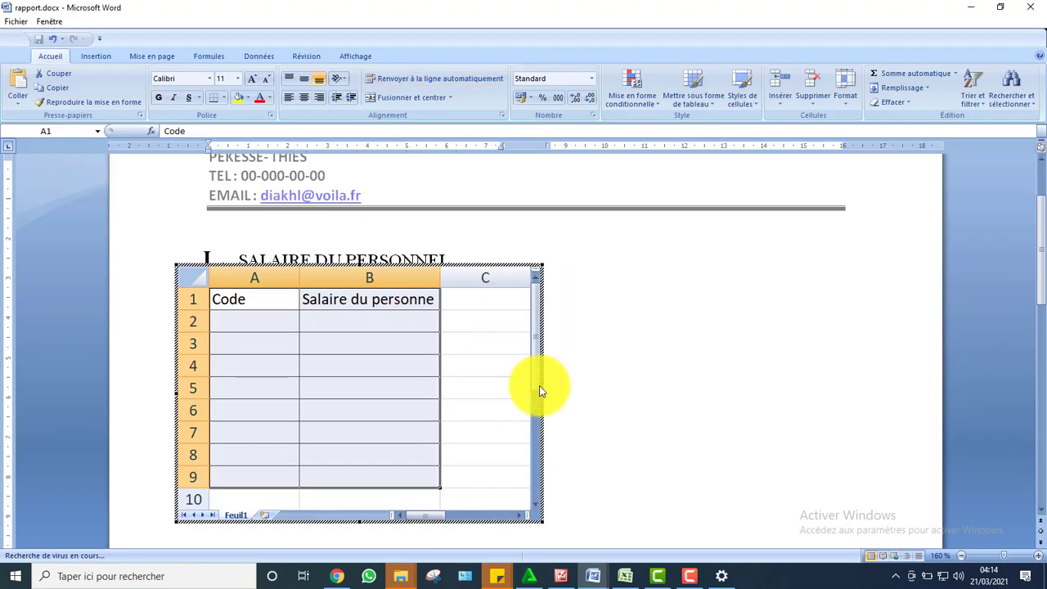
{"action": "left_click_drag", "start_coordinate": [540, 395], "coordinate": [452, 392]}
{"action": "left_click", "coordinate": [516, 335]}
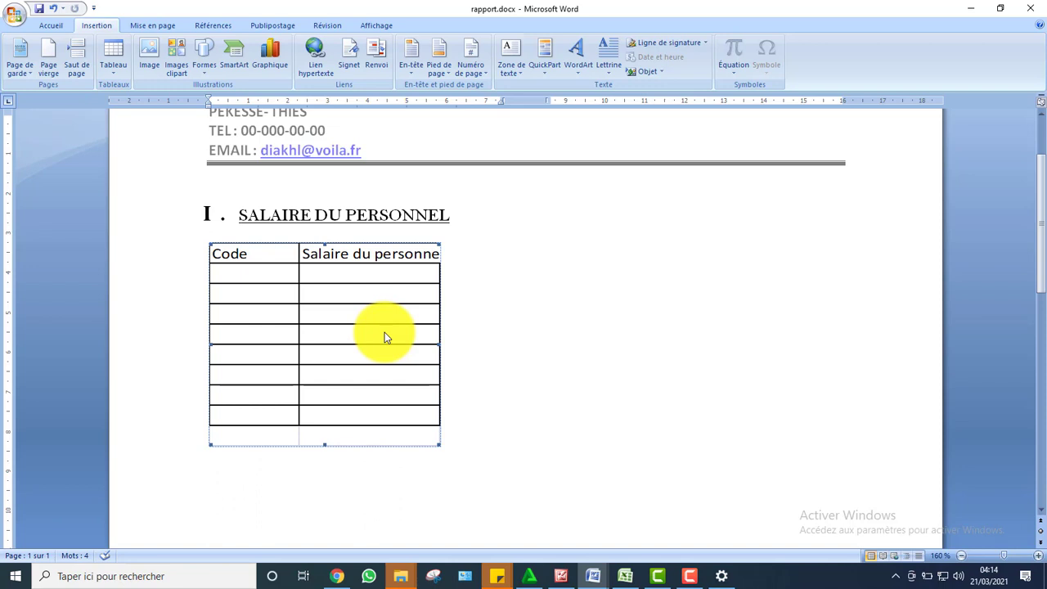
Open the embedded sheet for editing and copy the seller codes A2:A11 from the ANNEXE2 sheet of EXCEL.xlsx
{"action": "double_click", "coordinate": [248, 273]}
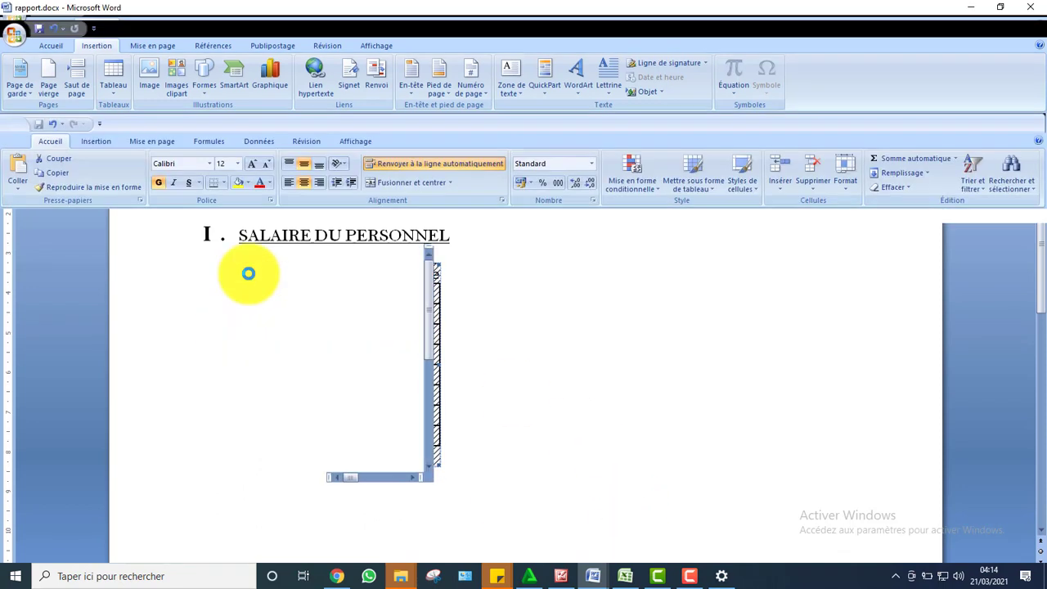
{"action": "left_click", "coordinate": [622, 574]}
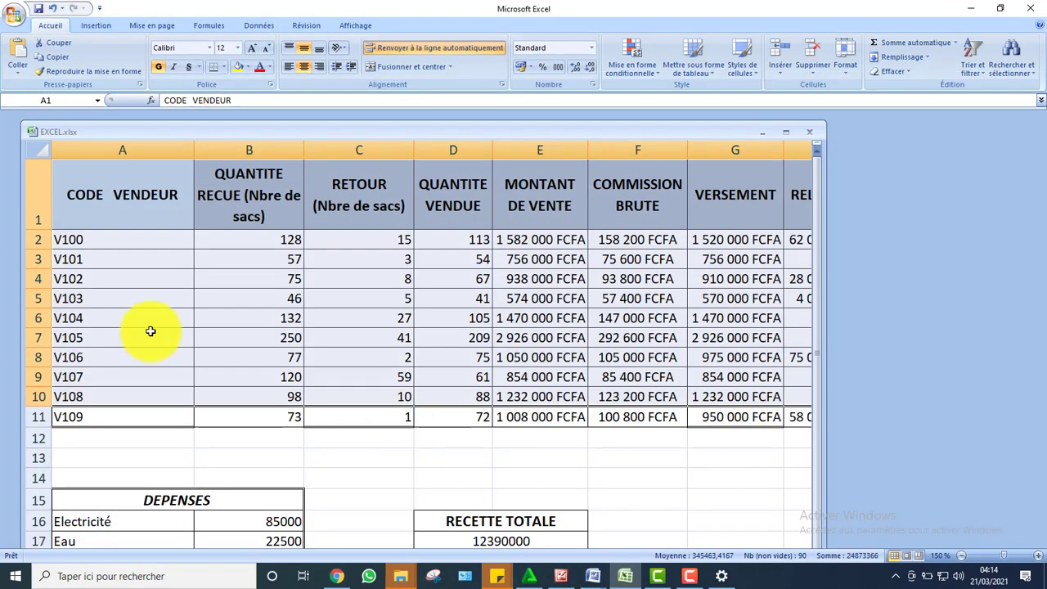
{"action": "left_click", "coordinate": [378, 377]}
{"action": "double_click", "coordinate": [272, 129]}
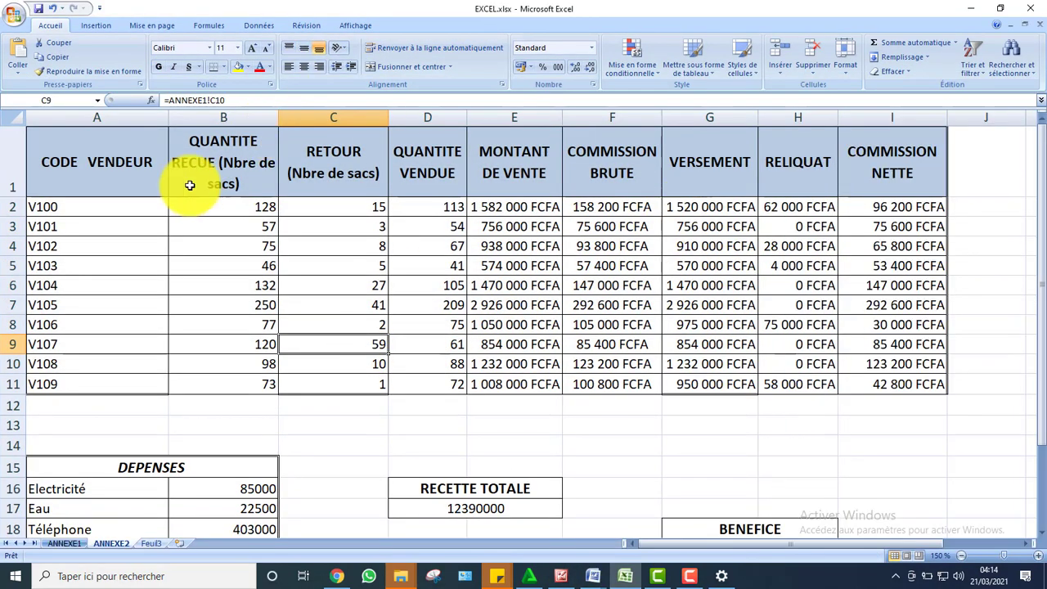
{"action": "left_click_drag", "start_coordinate": [77, 206], "coordinate": [77, 385]}
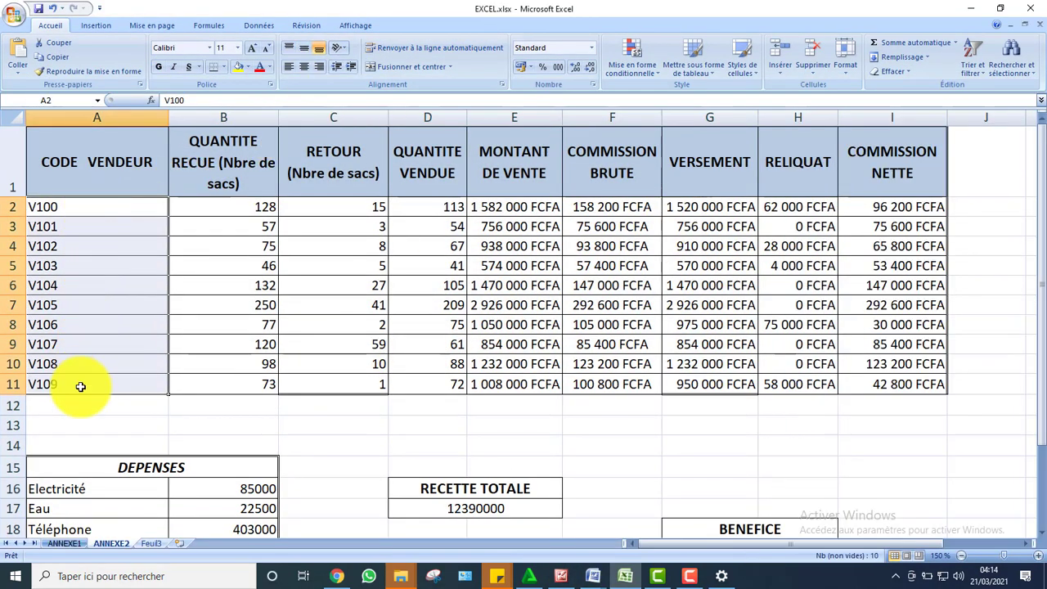
{"action": "right_click", "coordinate": [79, 268]}
{"action": "left_click", "coordinate": [127, 289]}
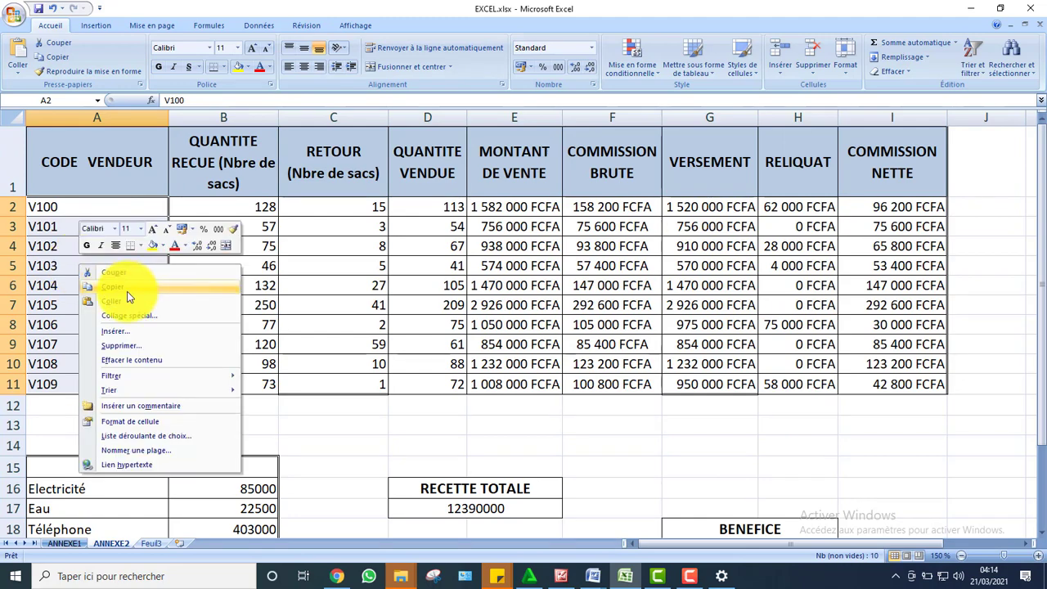
In rapport.docx, paste the copied seller codes as links from cell A2 of the embedded sheet and extend its height through row 11
{"action": "left_click", "coordinate": [594, 574]}
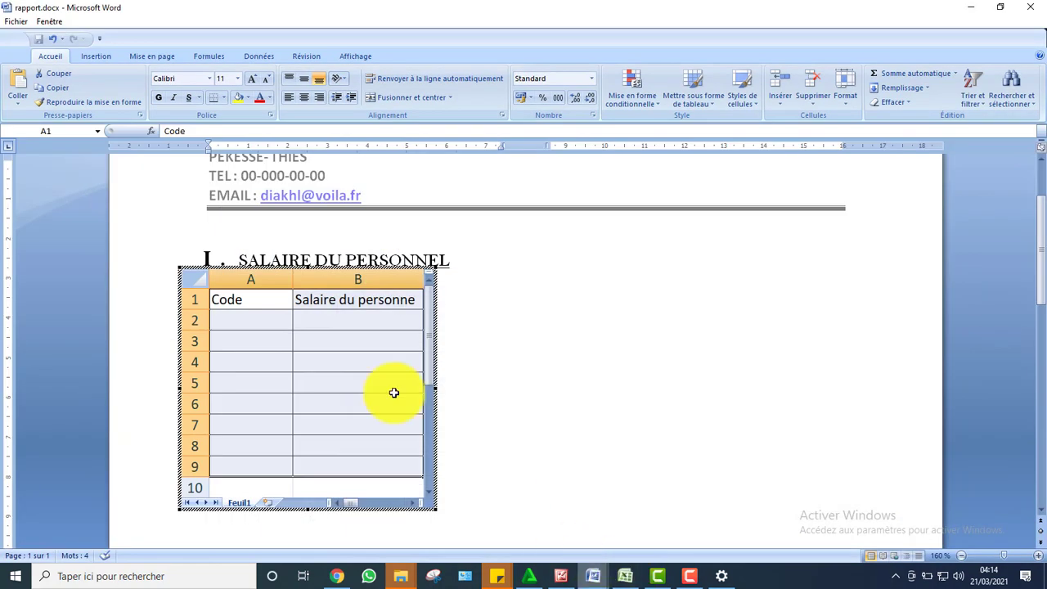
{"action": "left_click", "coordinate": [240, 320]}
{"action": "right_click", "coordinate": [240, 319]}
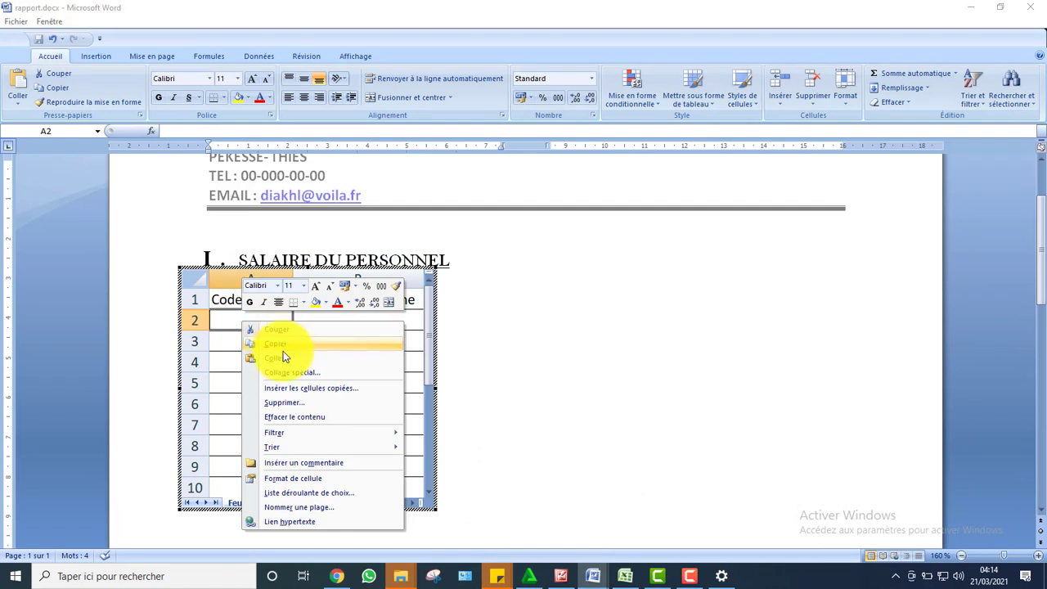
{"action": "left_click", "coordinate": [278, 373]}
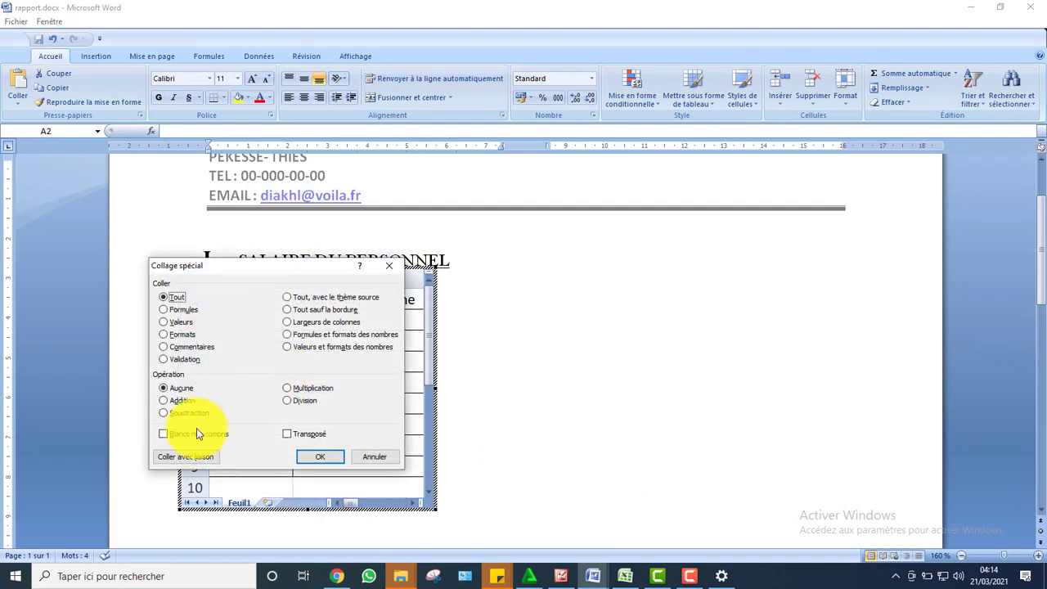
{"action": "left_click", "coordinate": [180, 455]}
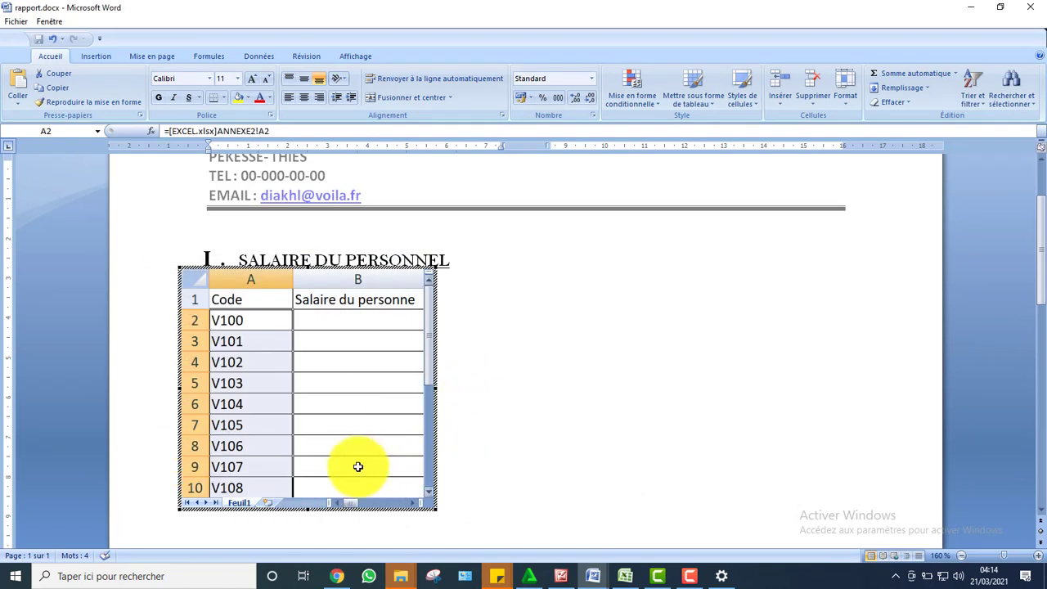
{"action": "left_click_drag", "start_coordinate": [306, 508], "coordinate": [305, 524]}
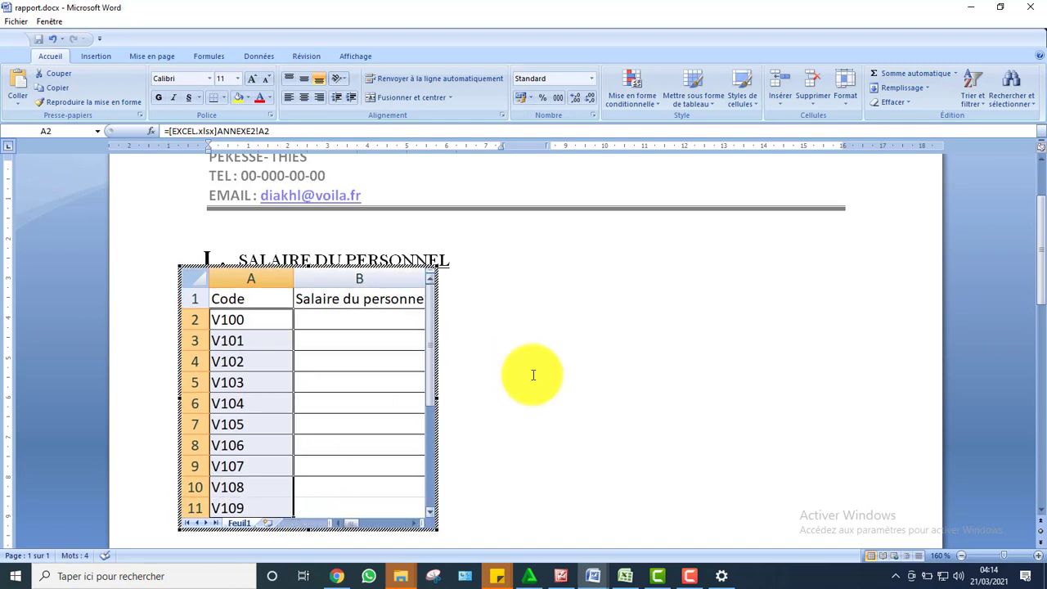
{"action": "left_click", "coordinate": [586, 400]}
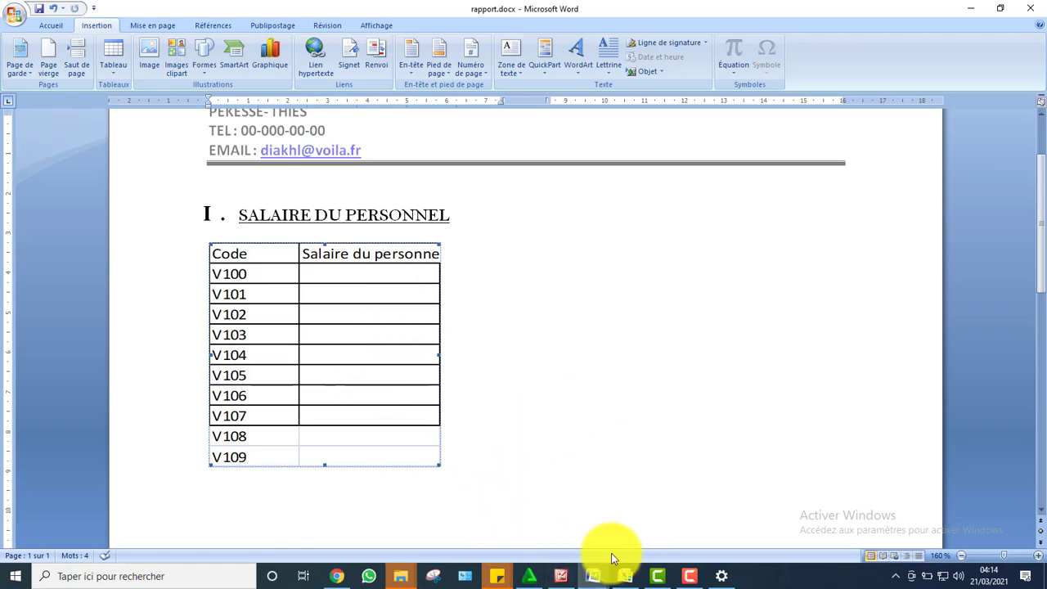
Select and copy the staff codes A18:A24 from the SALAIRES DU PERSONNEL table on the ANNEXE1 sheet of EXCEL.xlsx
{"action": "mouse_move", "coordinate": [592, 576]}
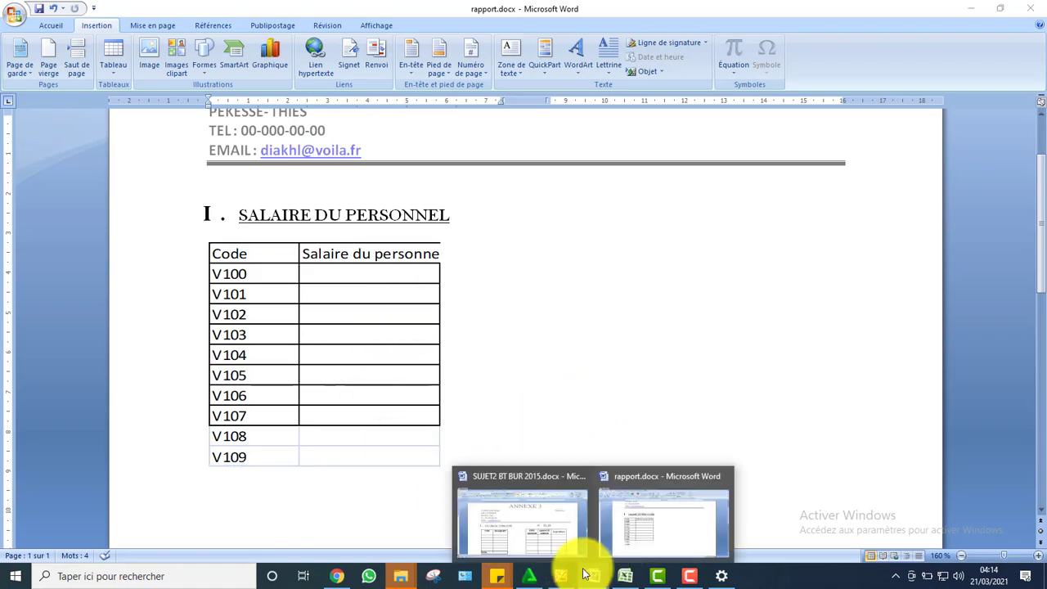
{"action": "left_click", "coordinate": [510, 518]}
{"action": "left_click", "coordinate": [624, 574]}
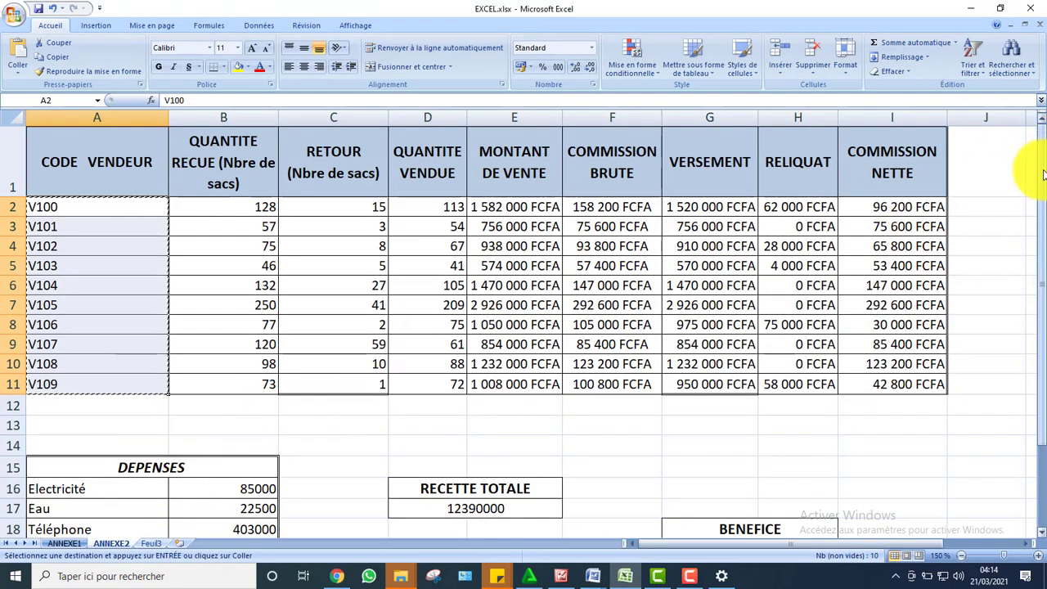
{"action": "left_click_drag", "start_coordinate": [1041, 163], "coordinate": [1041, 245]}
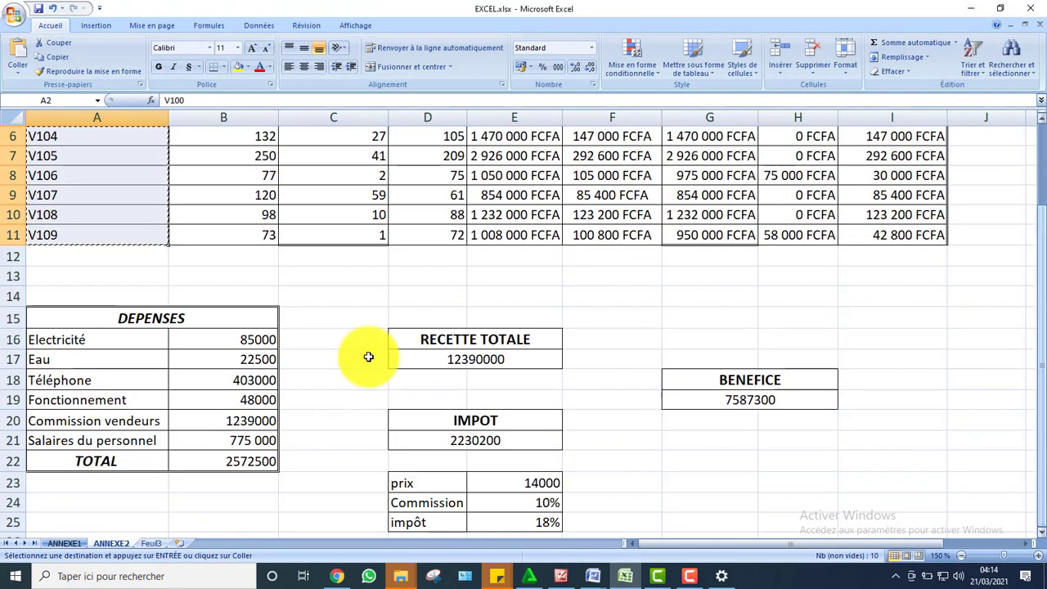
{"action": "left_click", "coordinate": [65, 543]}
{"action": "left_click_drag", "start_coordinate": [45, 395], "coordinate": [49, 497]}
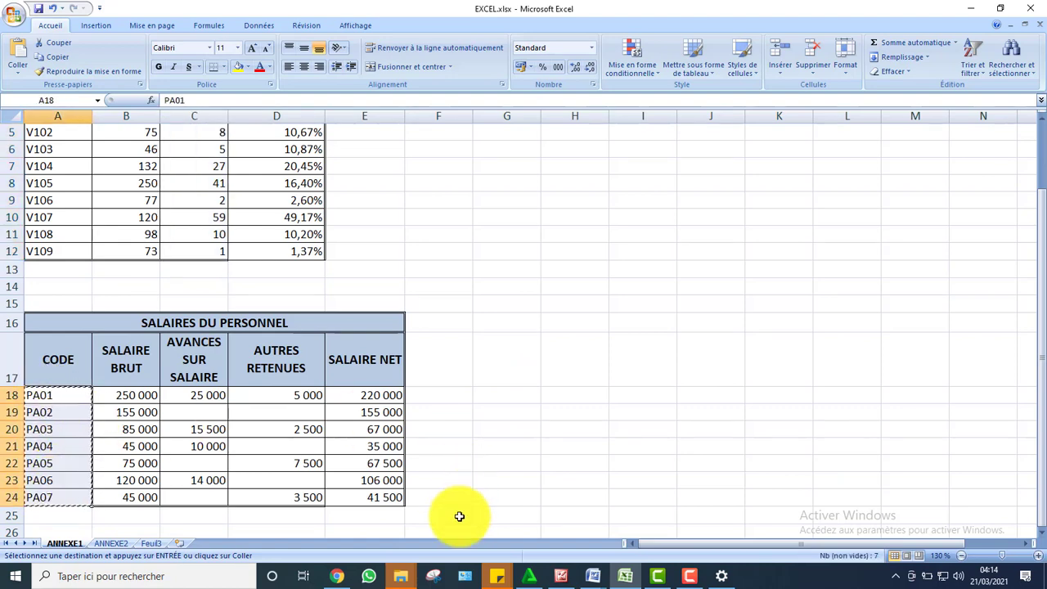
Return to rapport.docx, reopen the embedded sheet and clear the seller codes from A2:A11
{"action": "left_click", "coordinate": [581, 568]}
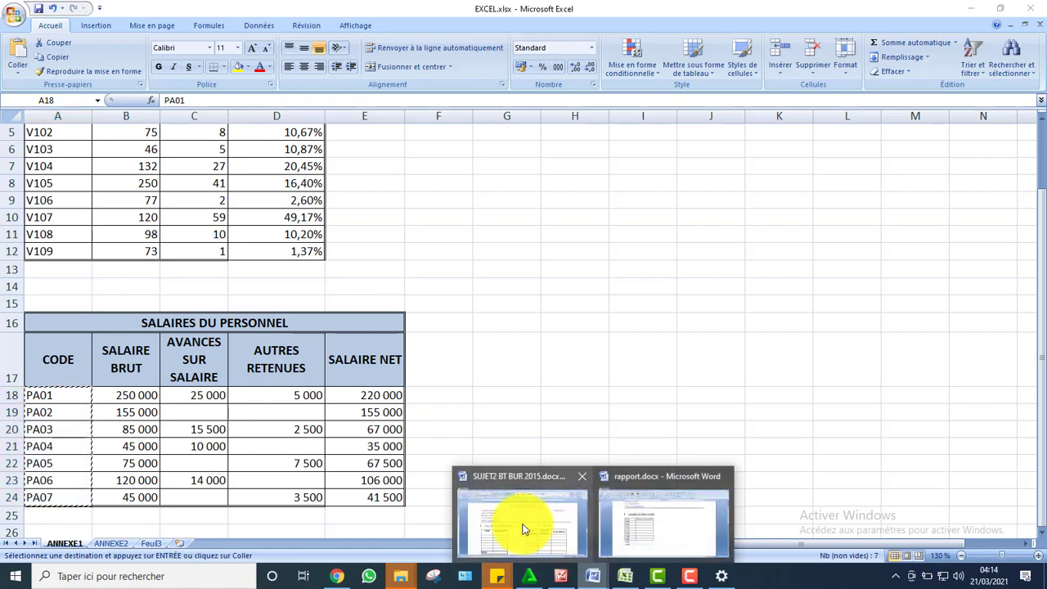
{"action": "left_click", "coordinate": [687, 511]}
{"action": "left_click", "coordinate": [223, 278]}
{"action": "key", "text": "ctrl+v"}
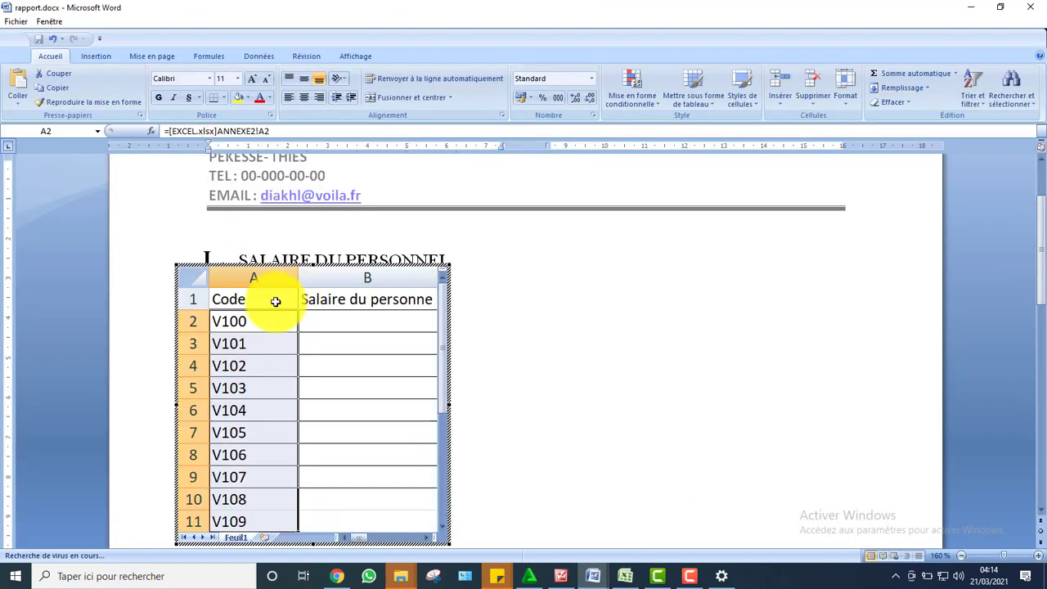
{"action": "right_click", "coordinate": [232, 316]}
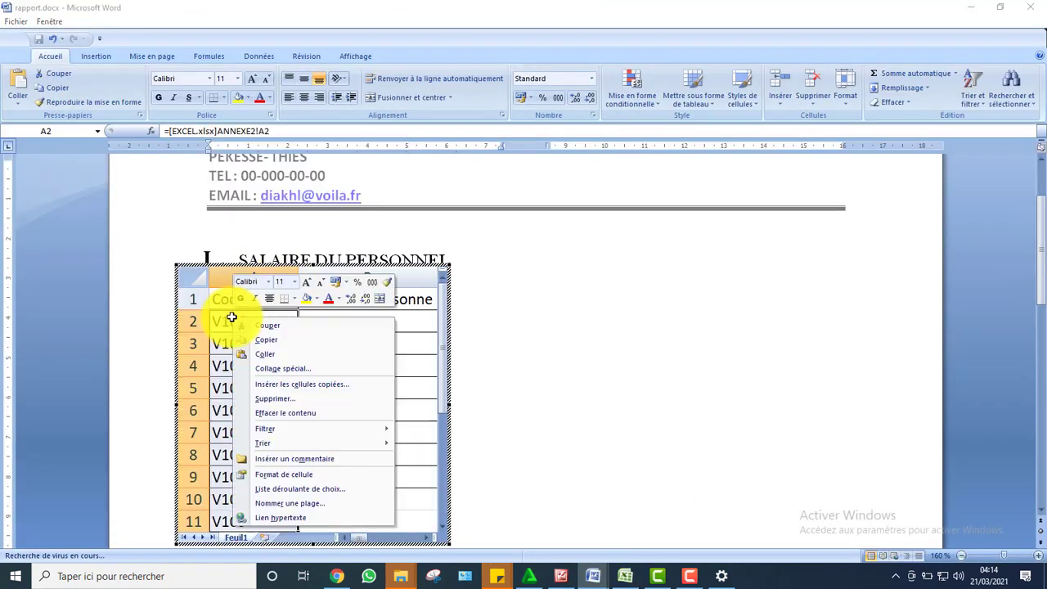
{"action": "left_click", "coordinate": [285, 412]}
{"action": "left_click", "coordinate": [233, 321]}
{"action": "right_click", "coordinate": [228, 317]}
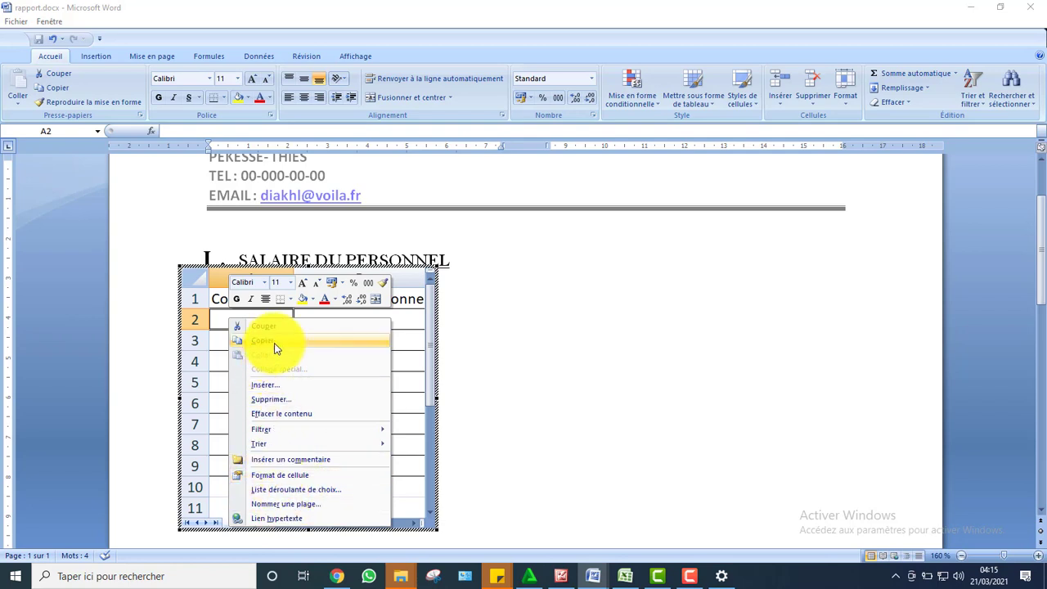
In EXCEL.xlsx, add the net salaries E18:E24 to the selected staff codes A18:A24 and copy both ranges
{"action": "left_click", "coordinate": [624, 576]}
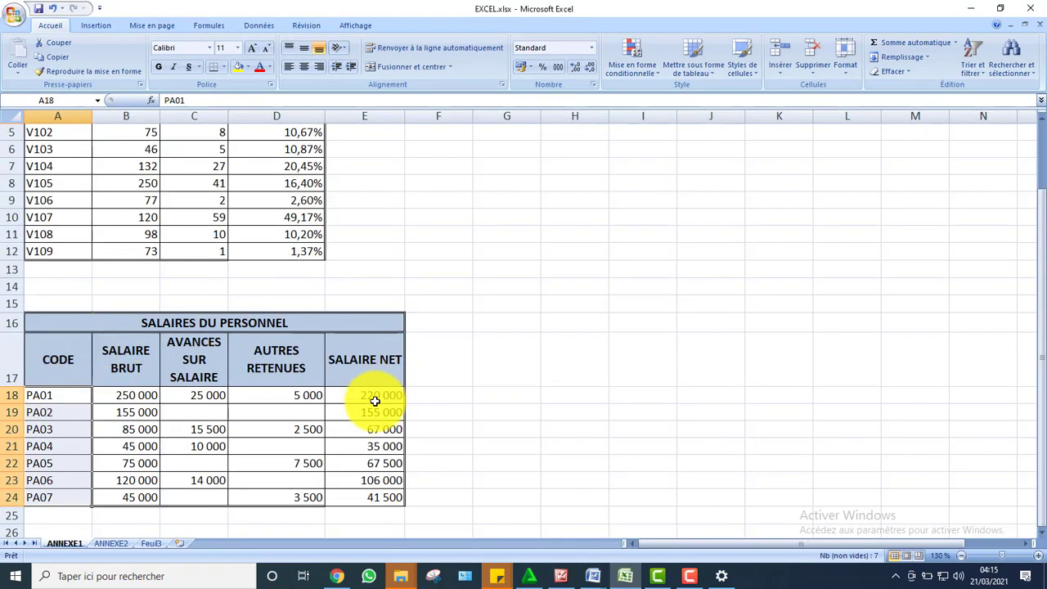
{"action": "left_click_drag", "start_coordinate": [373, 399], "coordinate": [376, 496]}
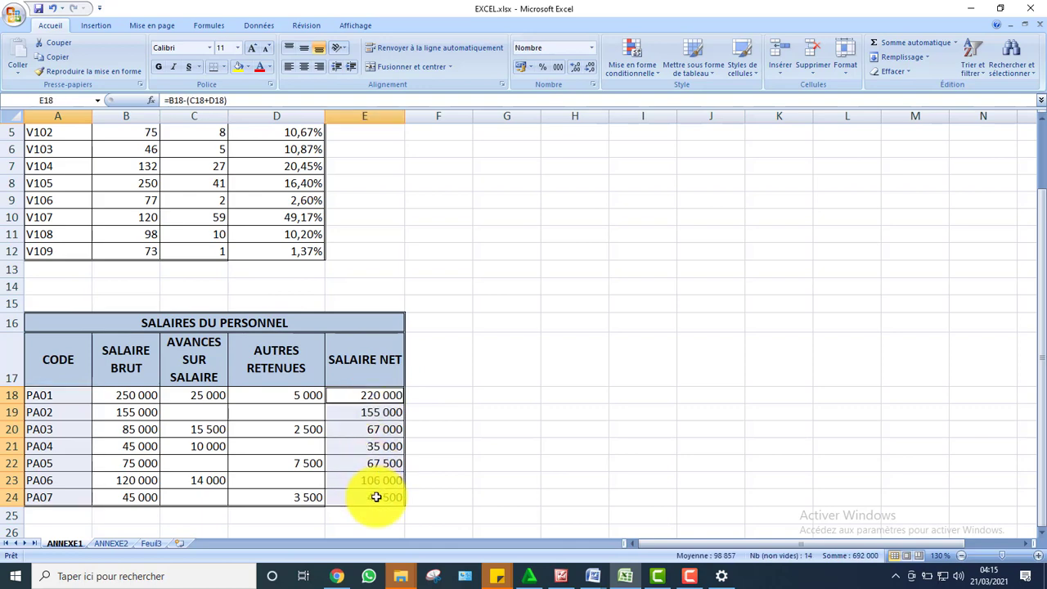
{"action": "right_click", "coordinate": [376, 497]}
{"action": "left_click", "coordinate": [400, 299]}
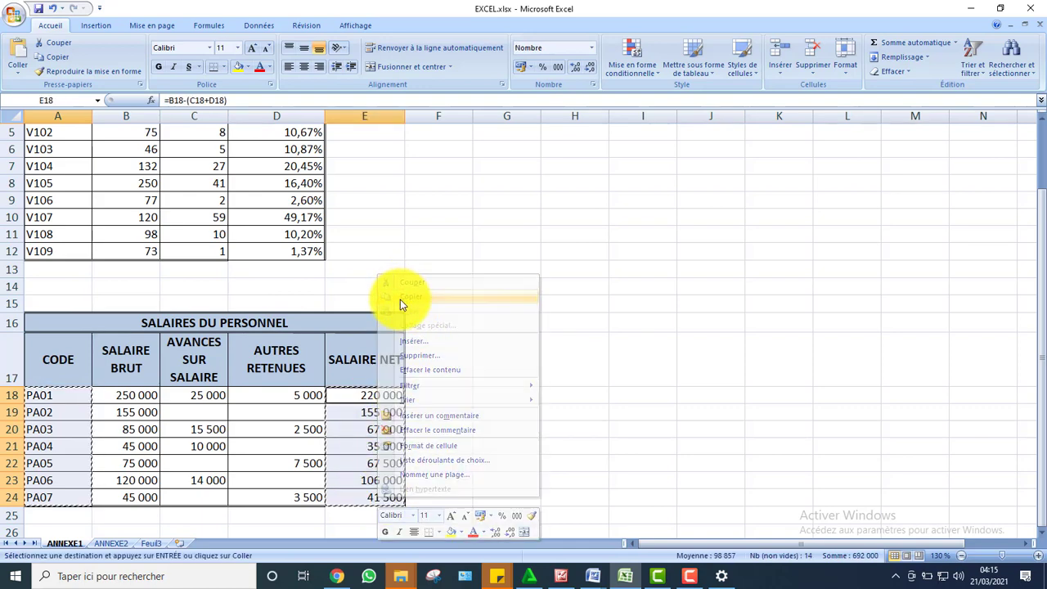
Paste the staff codes and net salaries as links from cell A2 of the embedded sheet in rapport.docx
{"action": "left_click", "coordinate": [606, 576]}
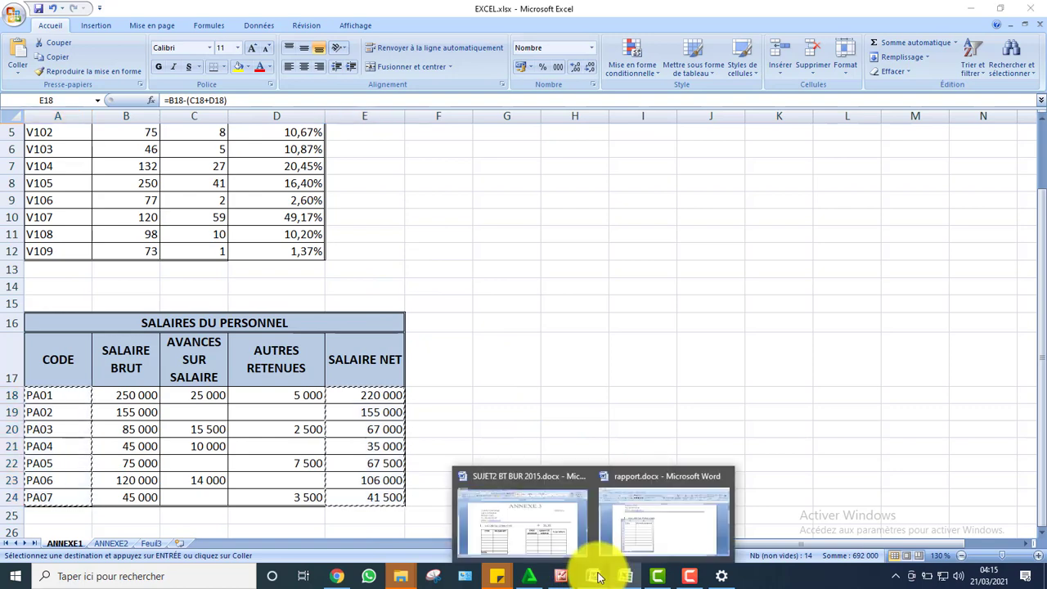
{"action": "left_click", "coordinate": [627, 511]}
{"action": "right_click", "coordinate": [264, 320]}
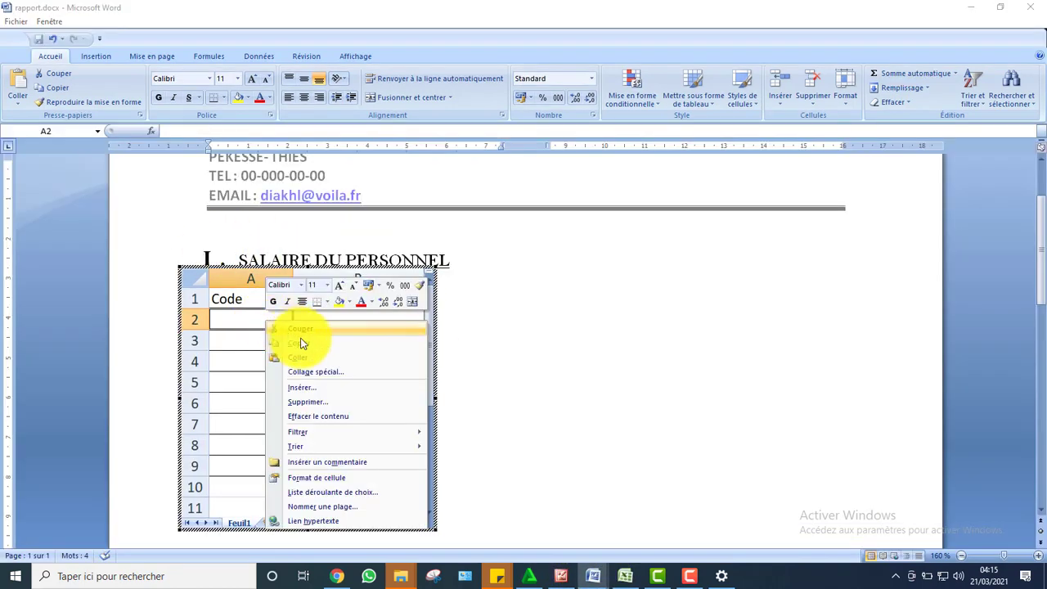
{"action": "left_click", "coordinate": [305, 371]}
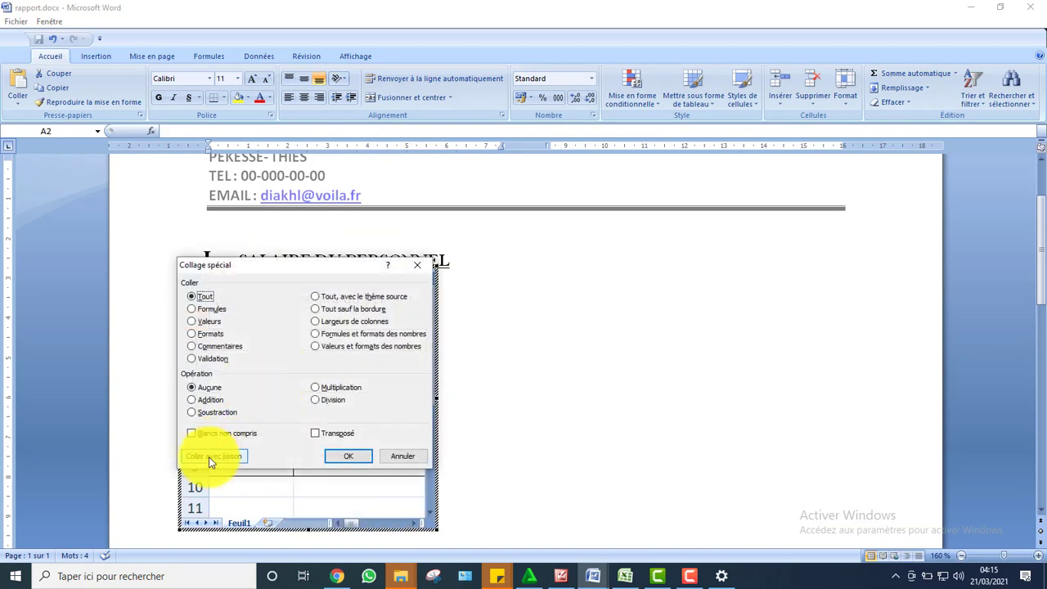
{"action": "left_click", "coordinate": [211, 456]}
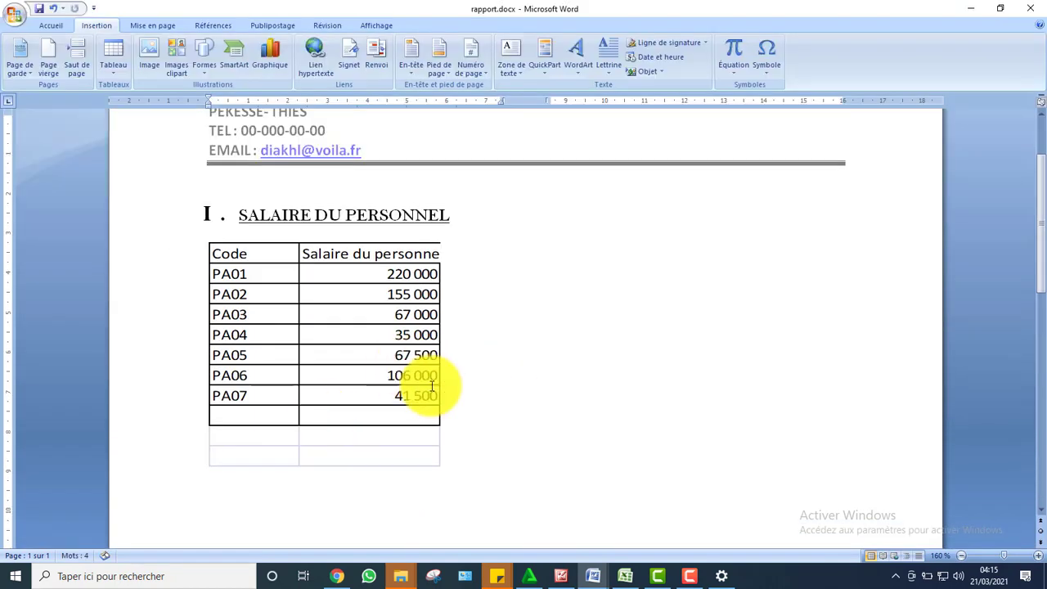
Add a total row to the embedded sheet with the label Total in A9 and the automatic sum of B2:B8 in B9
{"action": "double_click", "coordinate": [299, 436]}
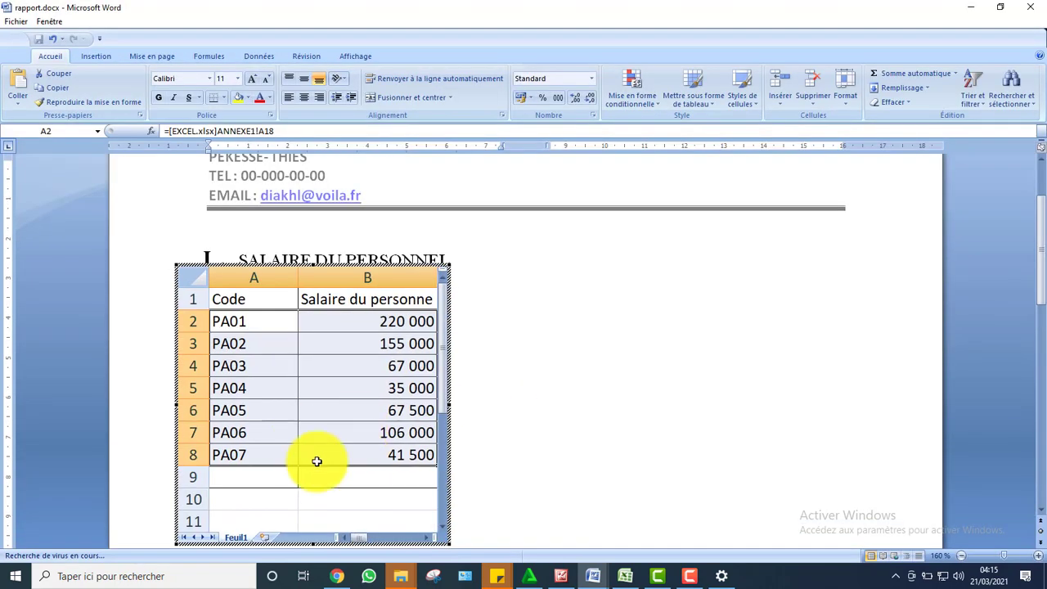
{"action": "left_click", "coordinate": [252, 481]}
{"action": "type", "text": "Y"}
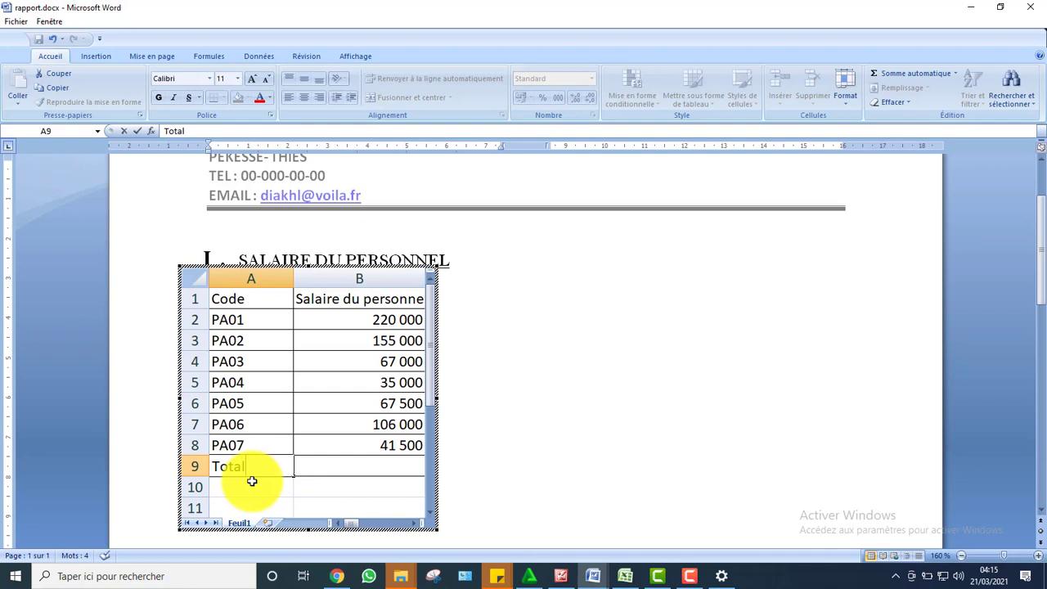
{"action": "left_click", "coordinate": [337, 472]}
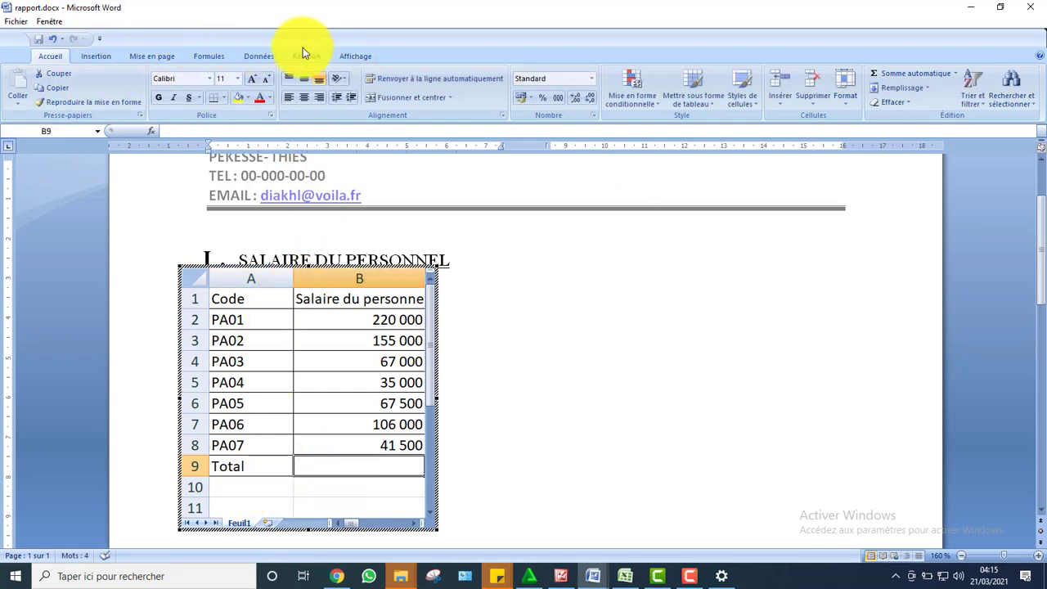
{"action": "left_click", "coordinate": [891, 72]}
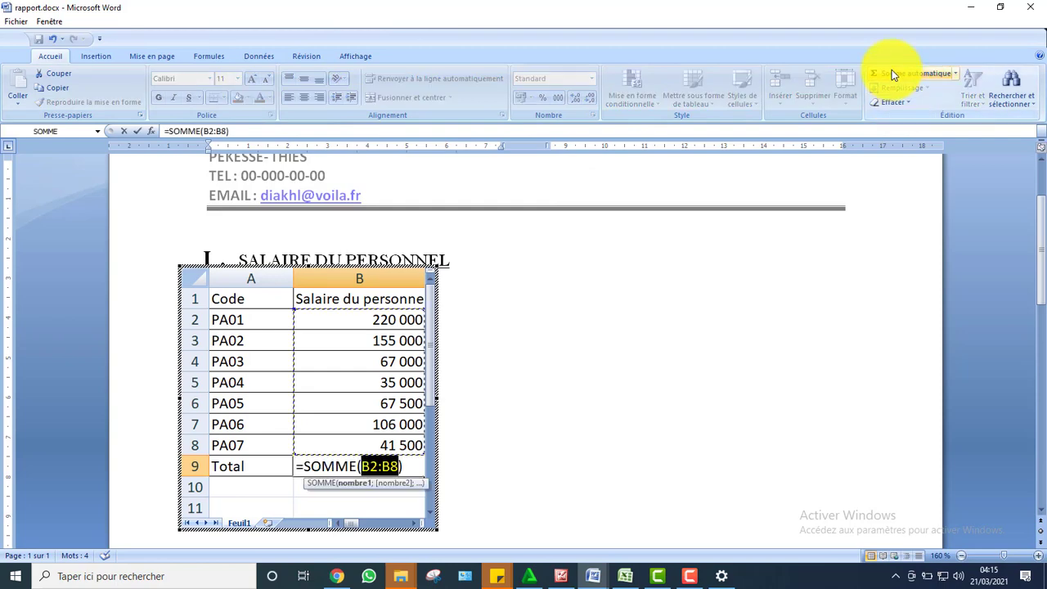
{"action": "key", "text": "Return"}
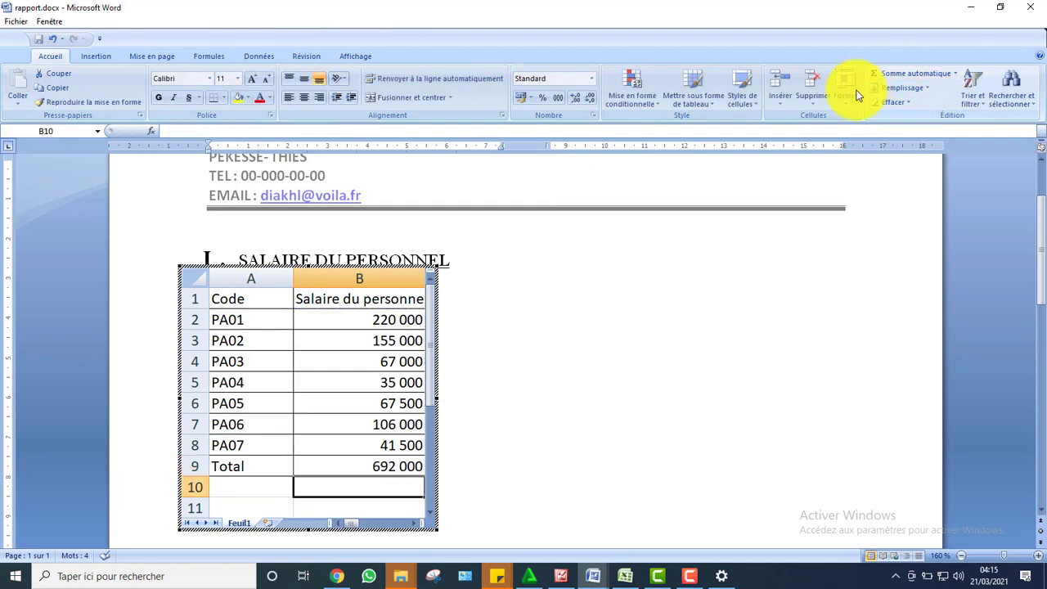
{"action": "left_click", "coordinate": [703, 314]}
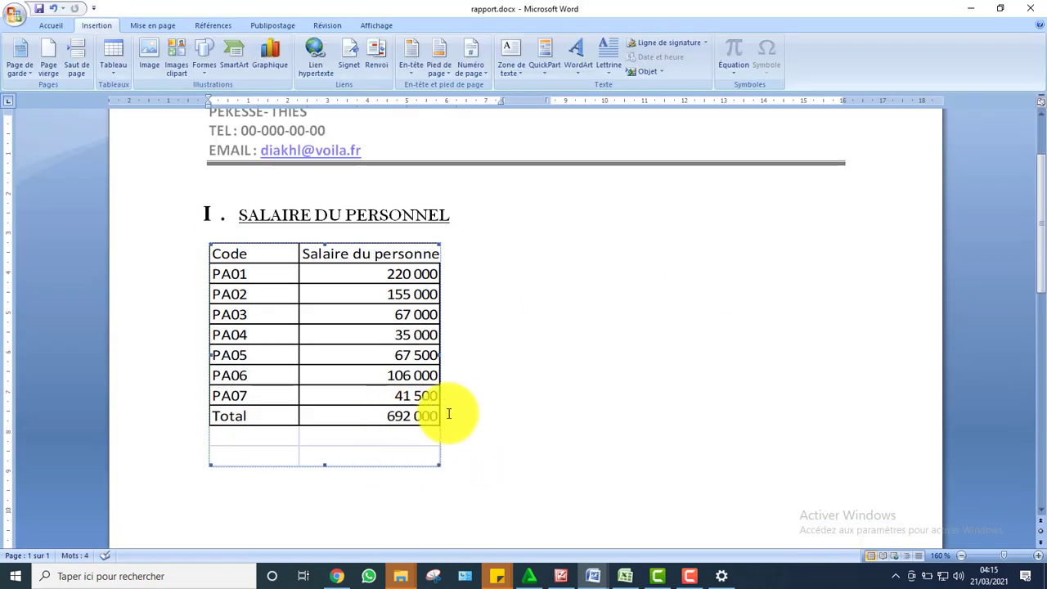
Reduce the embedded spreadsheet's height so that it ends at the Total row, and exit it
{"action": "double_click", "coordinate": [354, 407]}
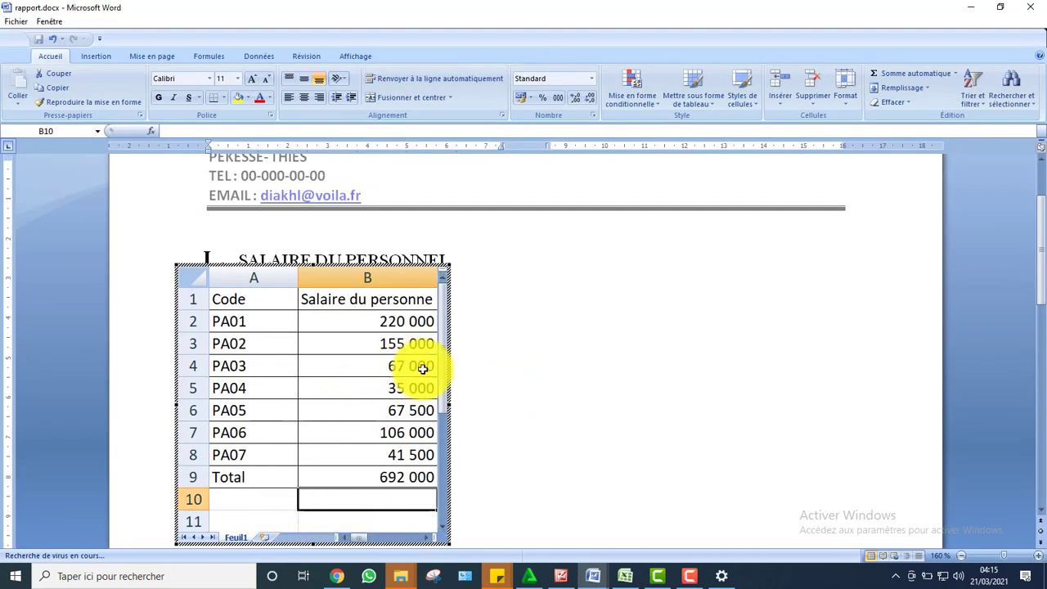
{"action": "left_click", "coordinate": [538, 417]}
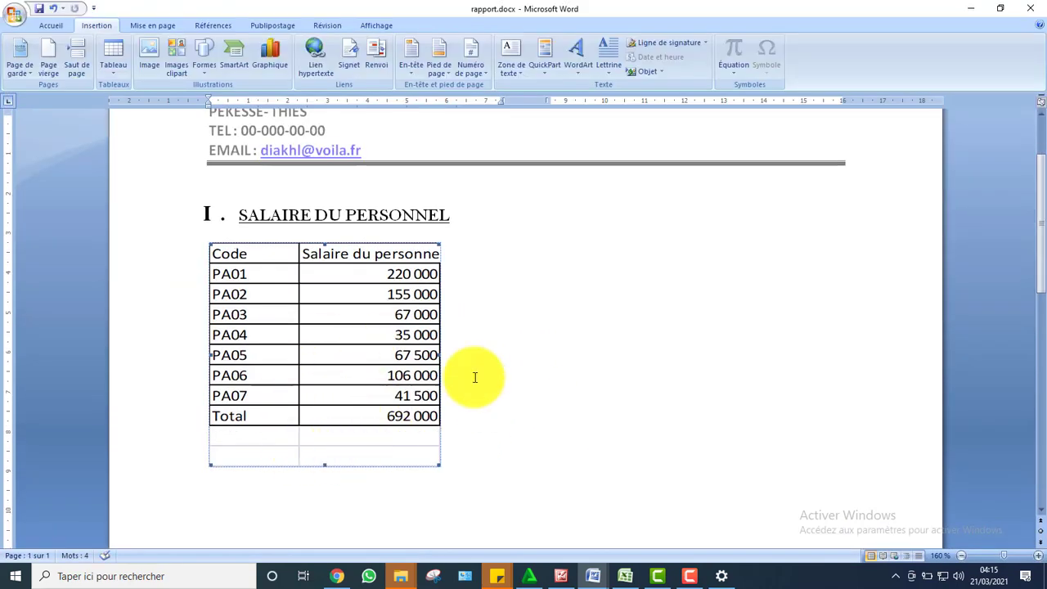
{"action": "double_click", "coordinate": [343, 379]}
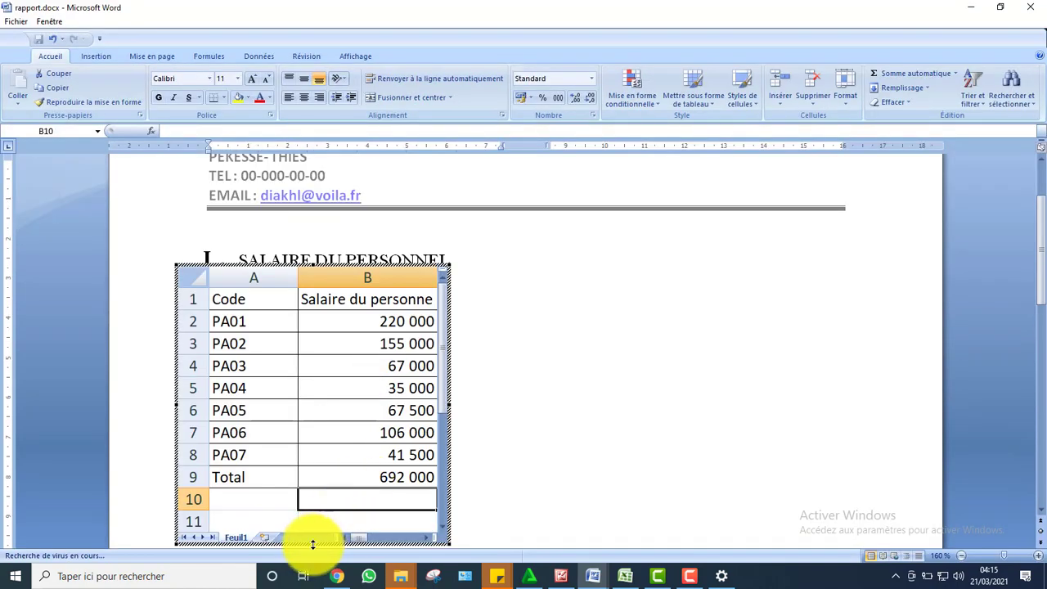
{"action": "left_click_drag", "start_coordinate": [312, 544], "coordinate": [305, 488]}
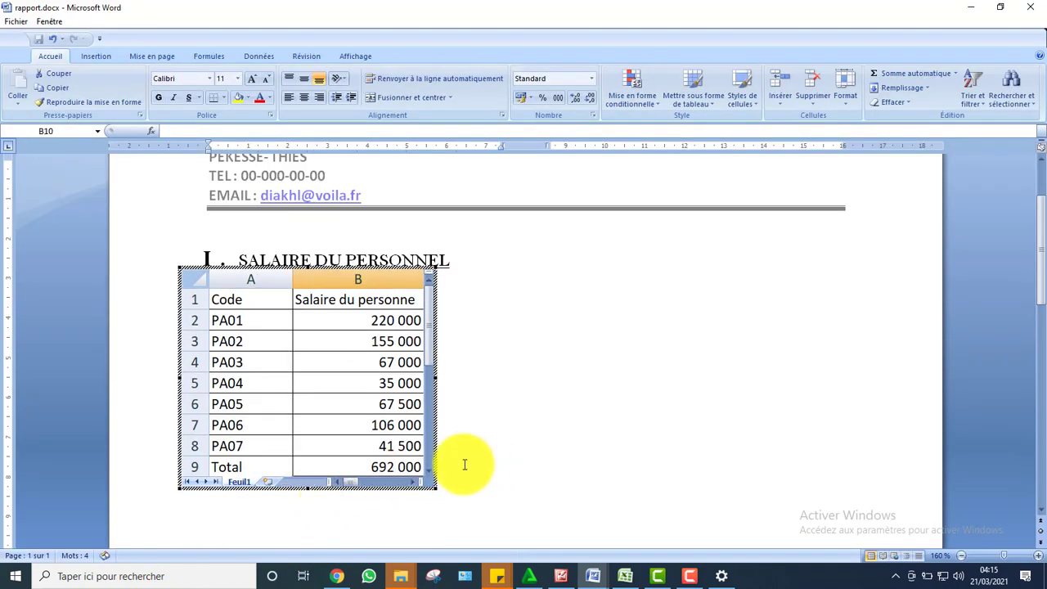
{"action": "left_click", "coordinate": [464, 464]}
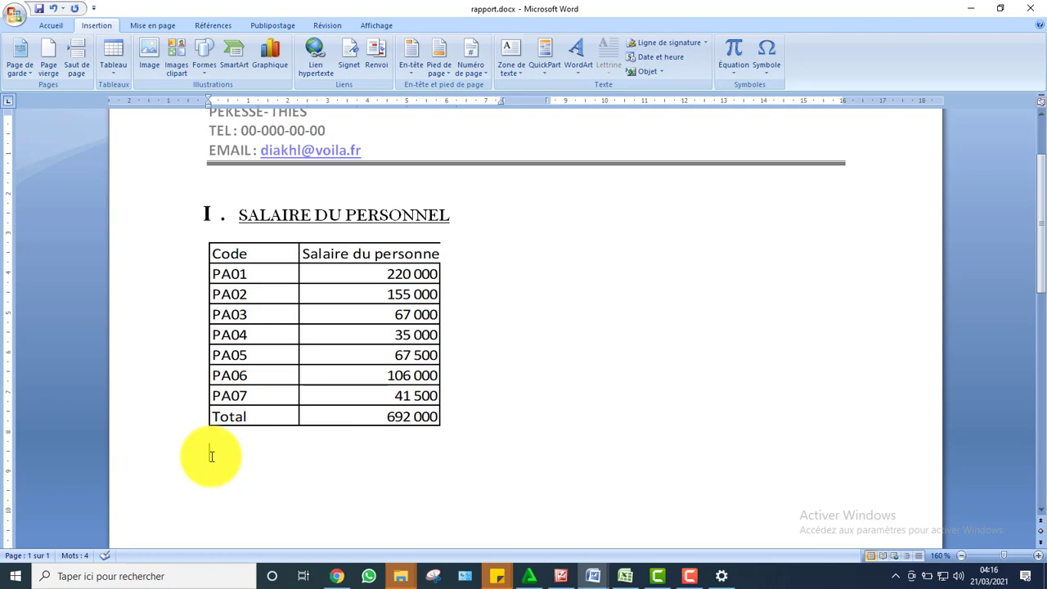
Check in SUJET2 BT BUR 2015.docx which chart belongs below the salary table, and switch to EXCEL.xlsx
{"action": "mouse_move", "coordinate": [592, 572]}
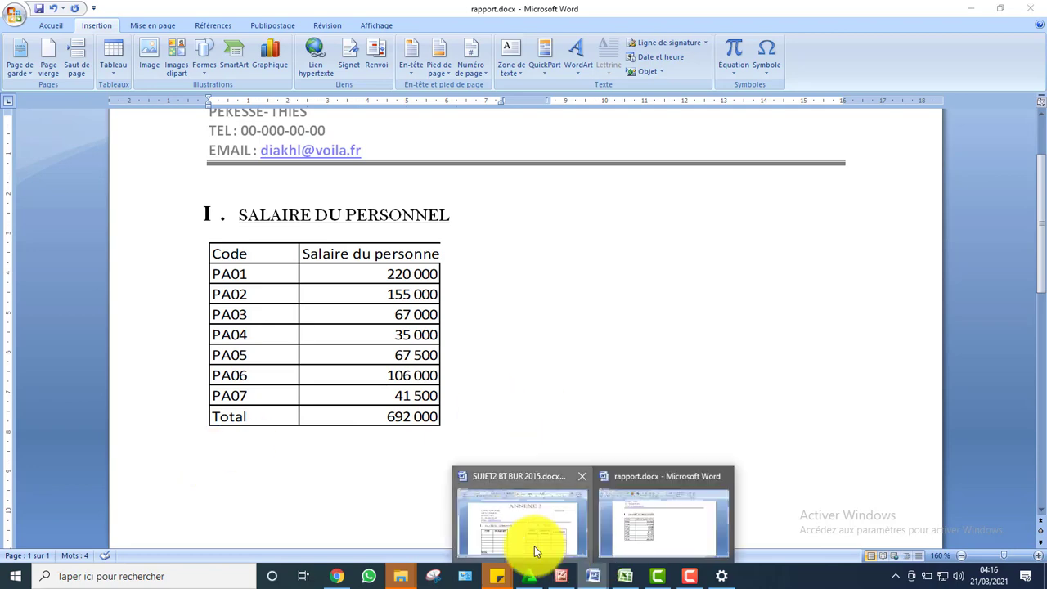
{"action": "left_click", "coordinate": [534, 545]}
{"action": "left_click_drag", "start_coordinate": [1040, 355], "coordinate": [1042, 375]}
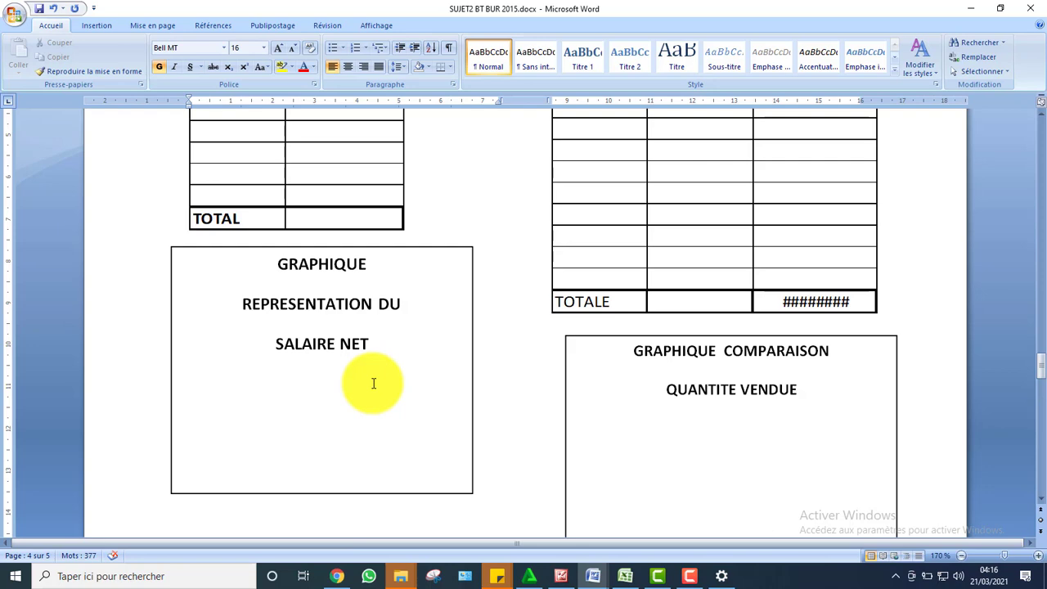
{"action": "left_click", "coordinate": [624, 575]}
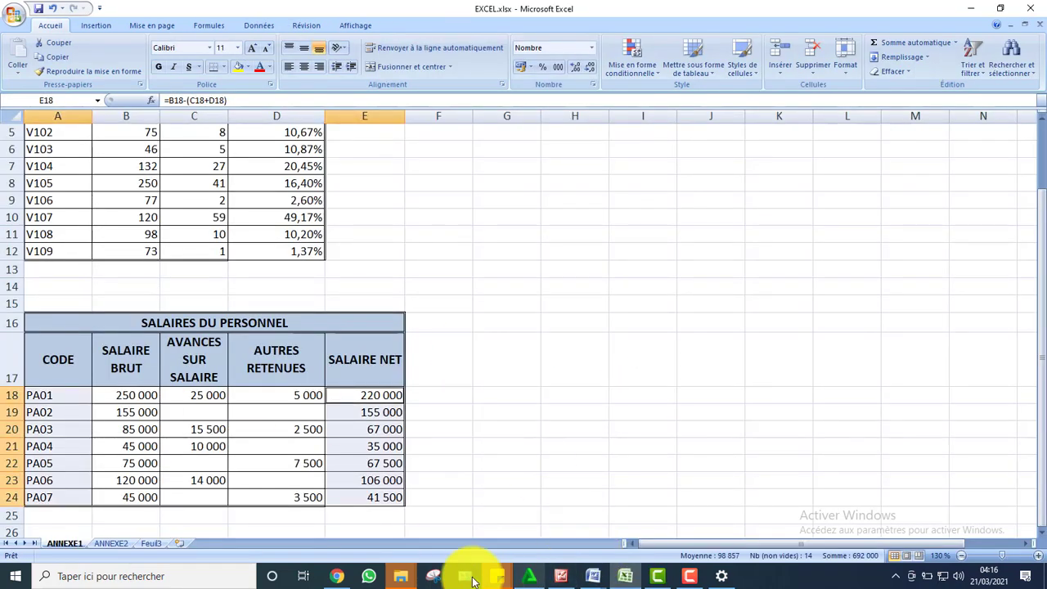
Recheck the GRAPHIQUE REPRESENTATION DU SALAIRE NET box in SUJET2 BT BUR 2015.docx and return to EXCEL.xlsx
{"action": "mouse_move", "coordinate": [597, 572]}
{"action": "left_click", "coordinate": [537, 553]}
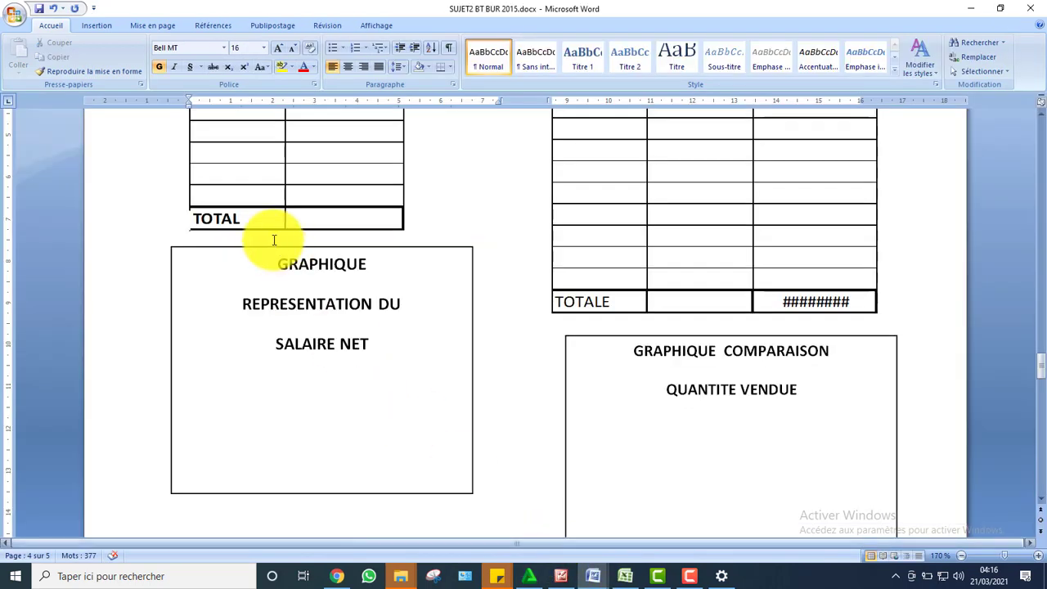
{"action": "left_click", "coordinate": [623, 575]}
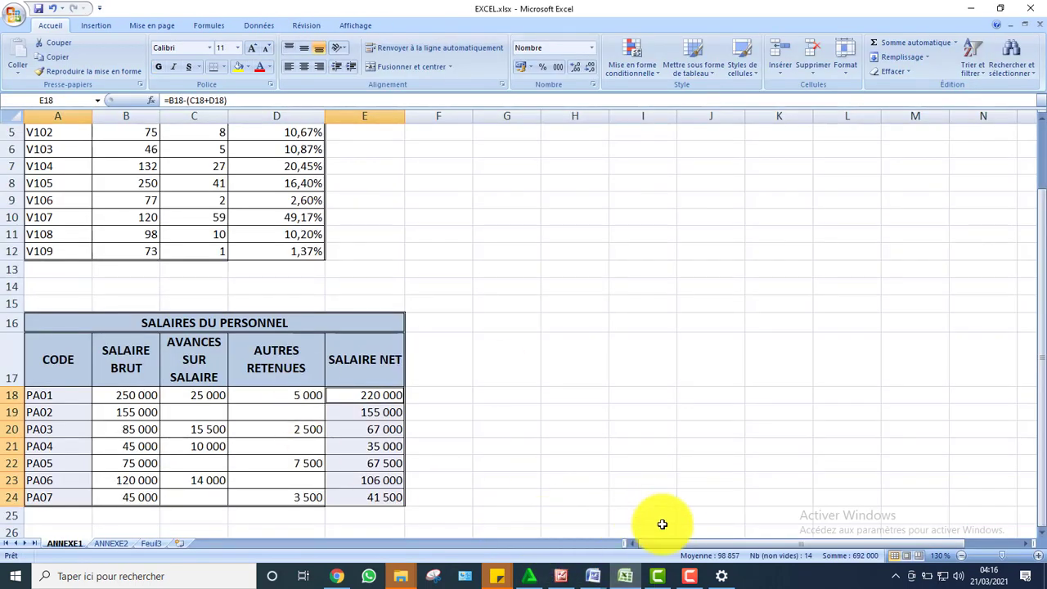
{"action": "left_click", "coordinate": [60, 347]}
{"action": "left_click_drag", "start_coordinate": [60, 348], "coordinate": [63, 493]}
{"action": "left_click_drag", "start_coordinate": [372, 343], "coordinate": [365, 515]}
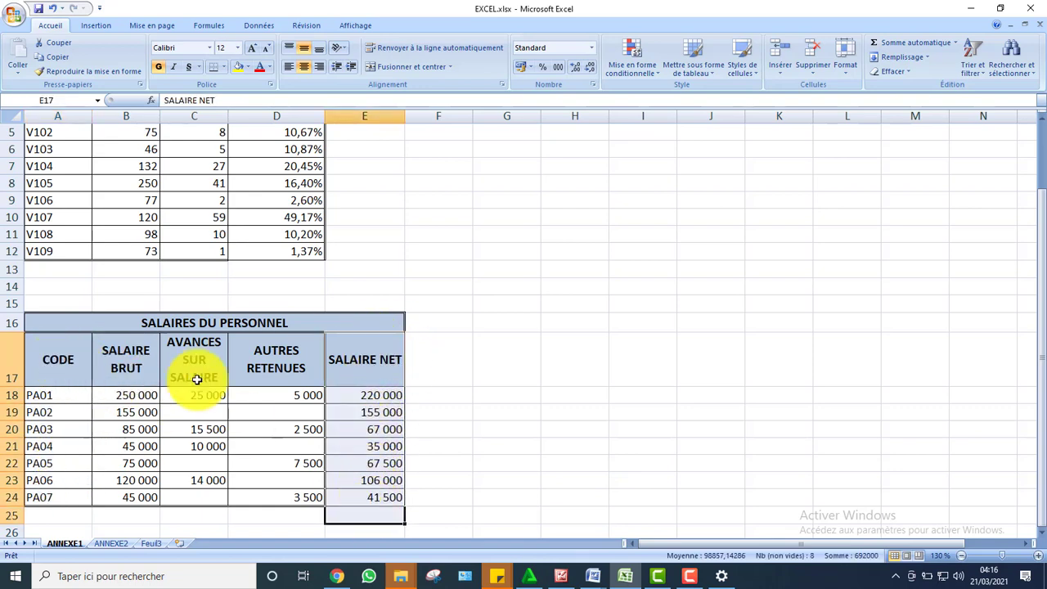
{"action": "left_click", "coordinate": [469, 416]}
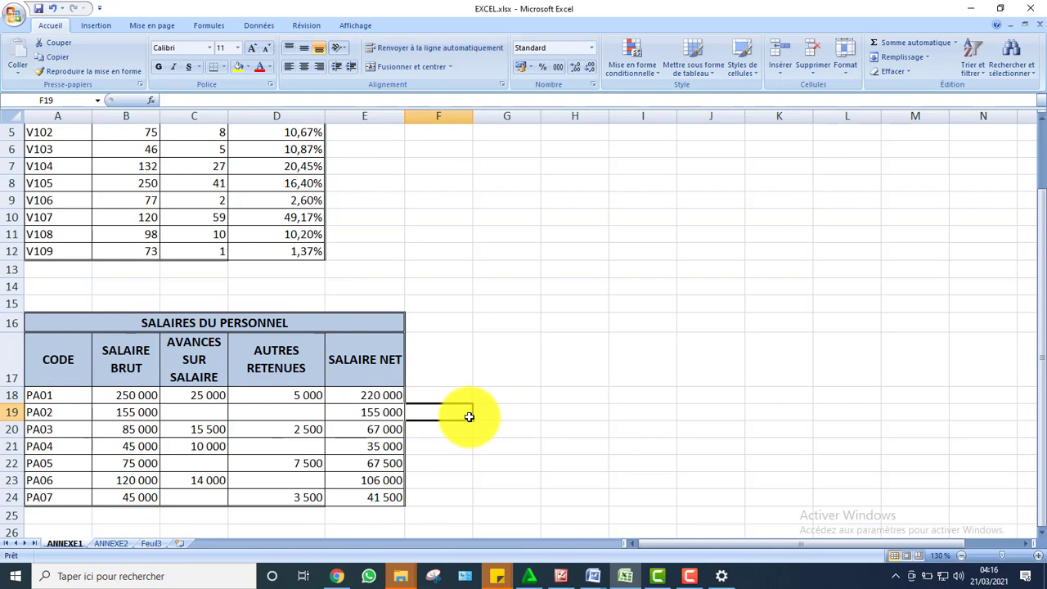
{"action": "left_click_drag", "start_coordinate": [63, 351], "coordinate": [67, 497]}
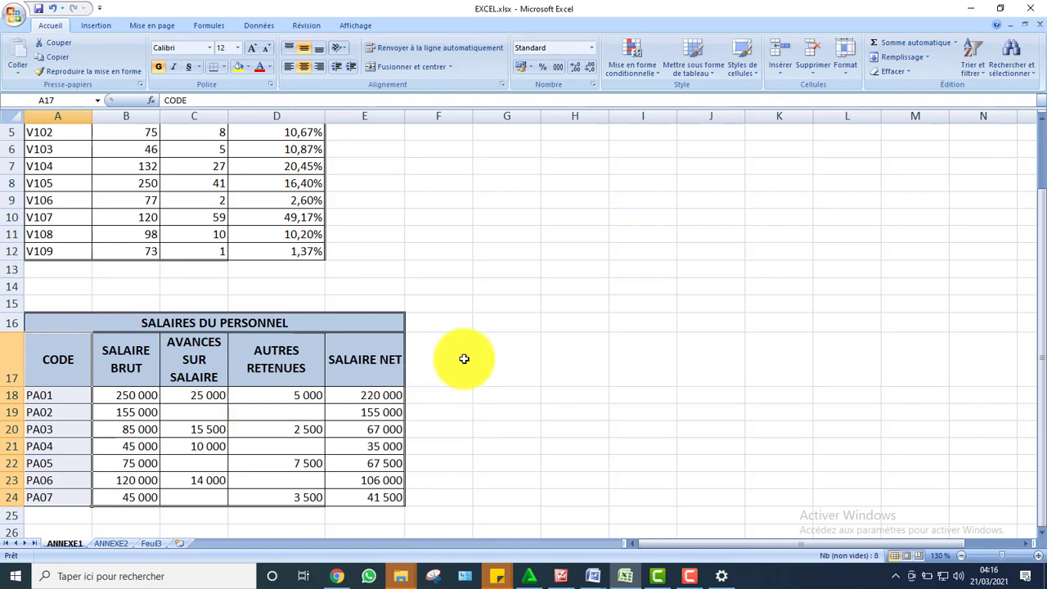
Enter the note CTRL in cell G17 beside the SALAIRES DU PERSONNEL table
{"action": "left_click", "coordinate": [509, 377]}
{"action": "type", "text": "x"}
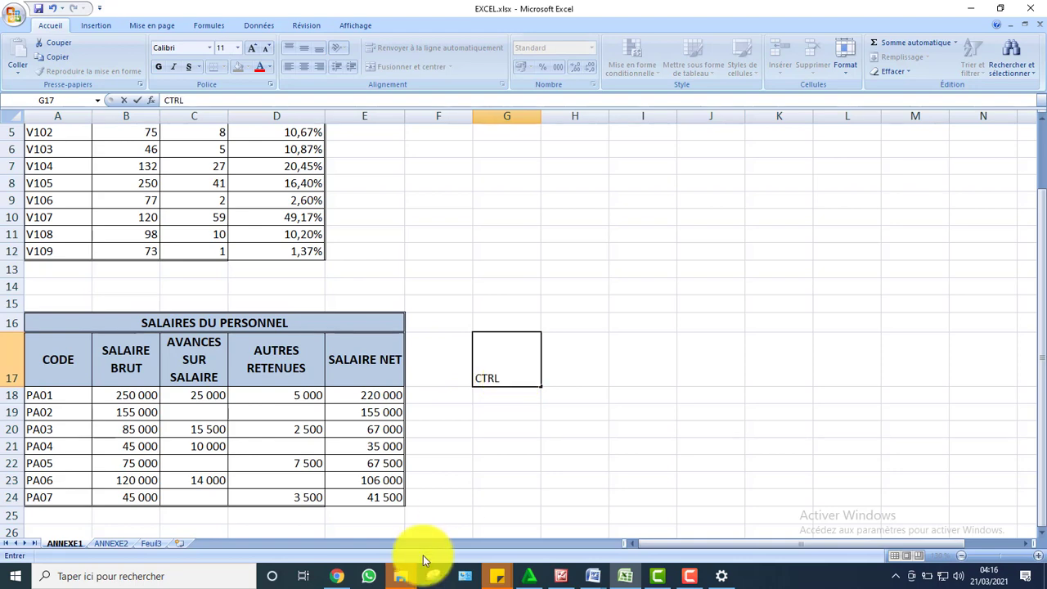
{"action": "left_click", "coordinate": [113, 361]}
Insert a clustered 3D column chart from the CODE column A17:A24 and the SALAIRE NET column E17:E24
{"action": "left_click_drag", "start_coordinate": [66, 352], "coordinate": [58, 497]}
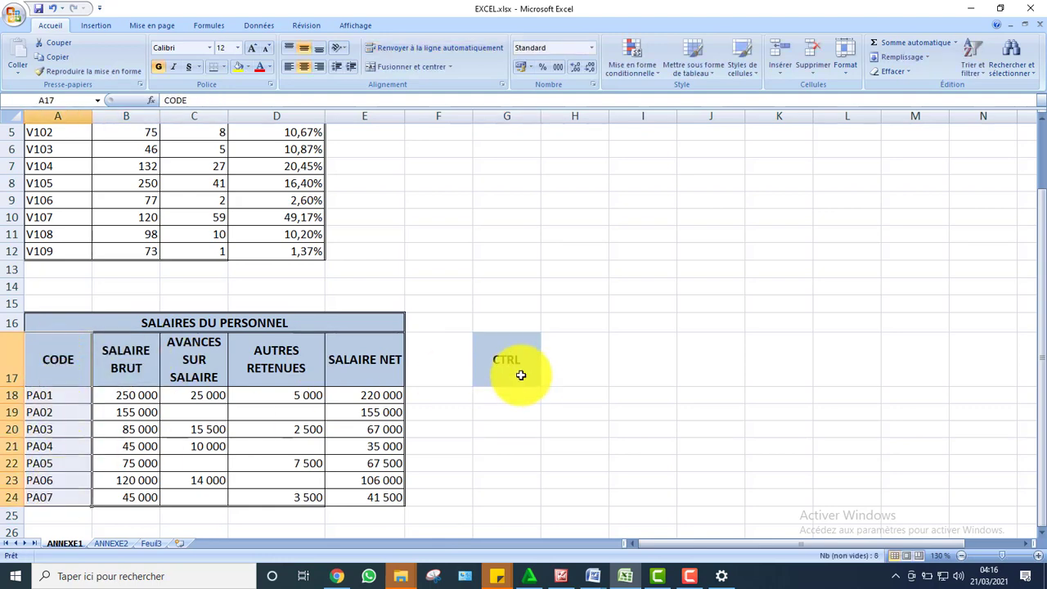
{"action": "left_click_drag", "start_coordinate": [376, 354], "coordinate": [369, 498], "text": "ctrl"}
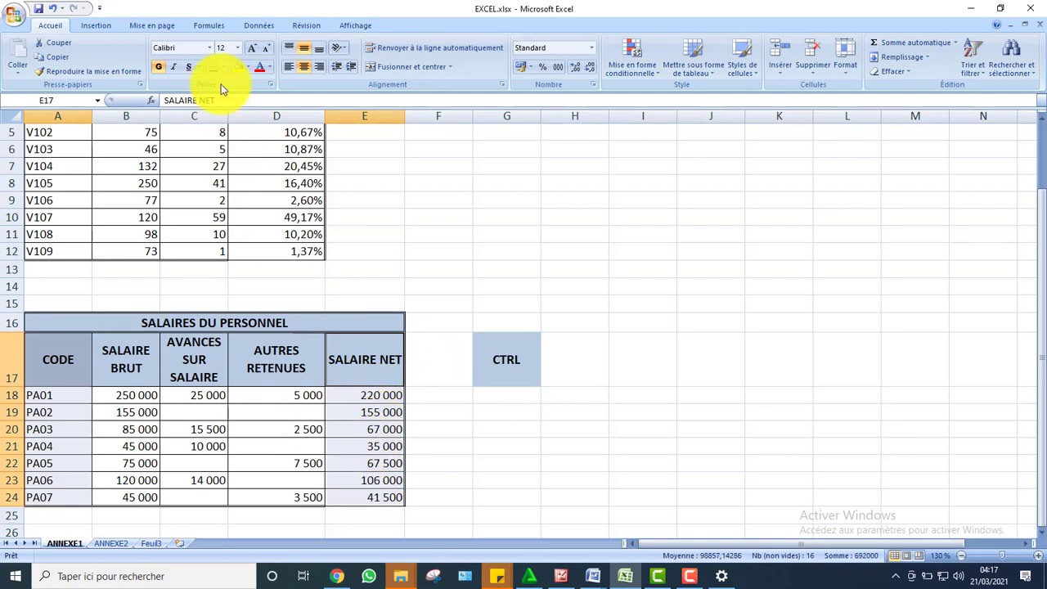
{"action": "left_click", "coordinate": [109, 26]}
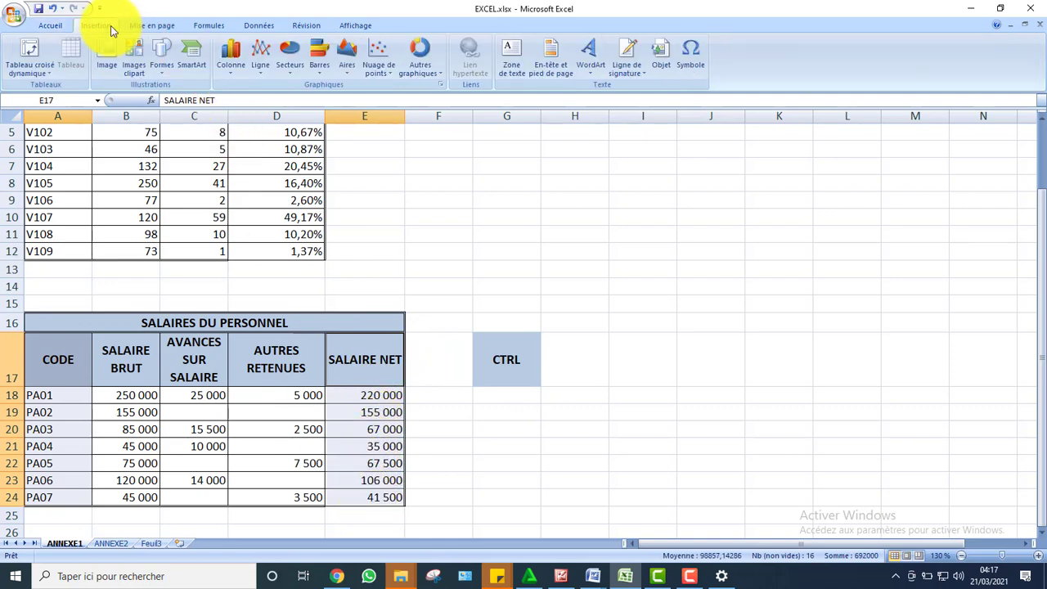
{"action": "left_click", "coordinate": [228, 61]}
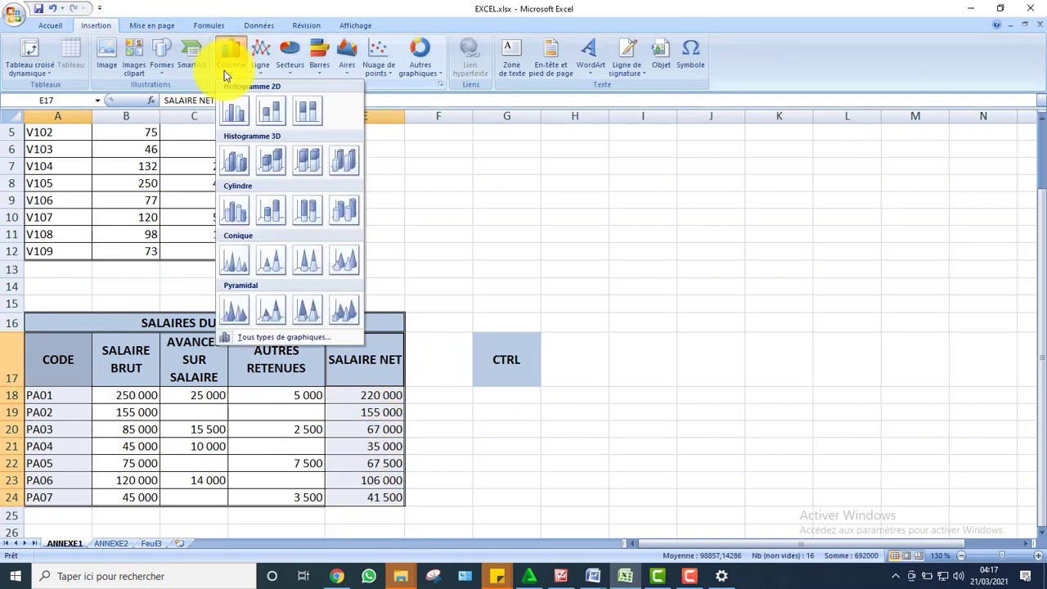
{"action": "left_click", "coordinate": [237, 157]}
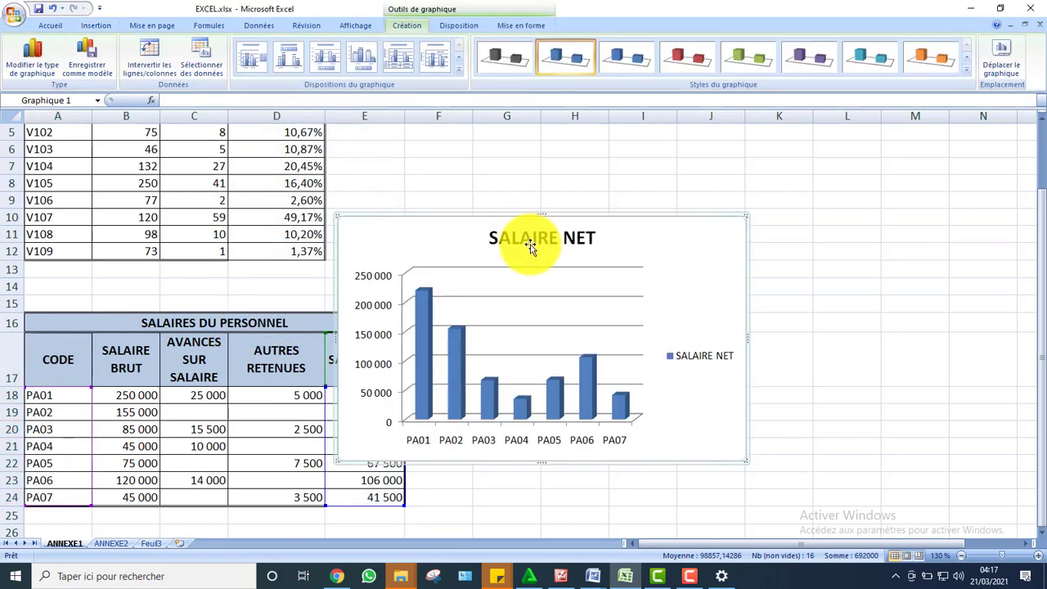
Apply the blue chart style with bevelled columns from the style gallery's second row to the SALAIRE NET chart
{"action": "left_click", "coordinate": [681, 54]}
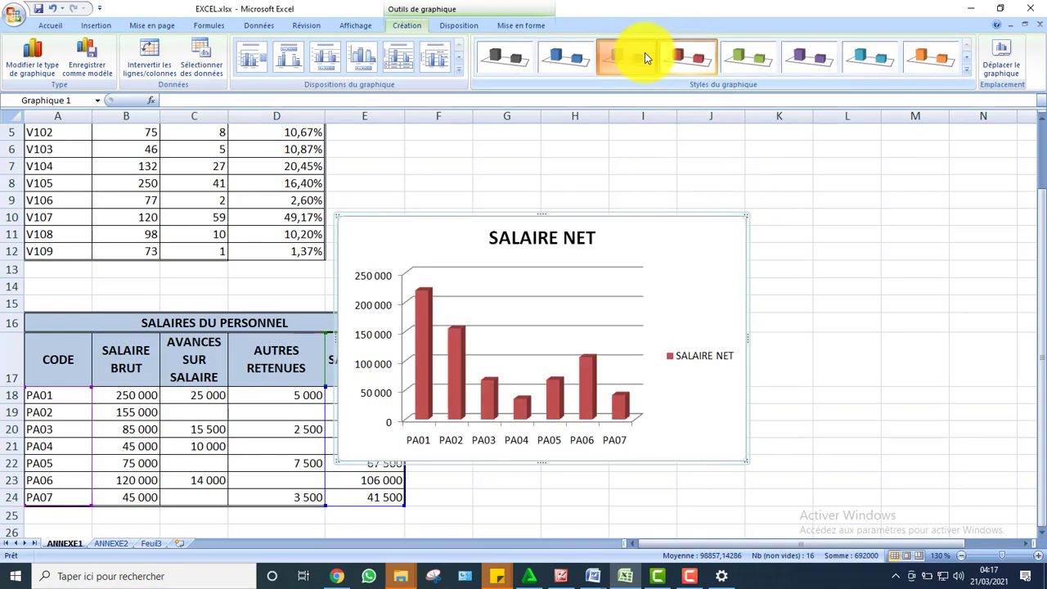
{"action": "left_click", "coordinate": [640, 56]}
{"action": "left_click", "coordinate": [968, 71]}
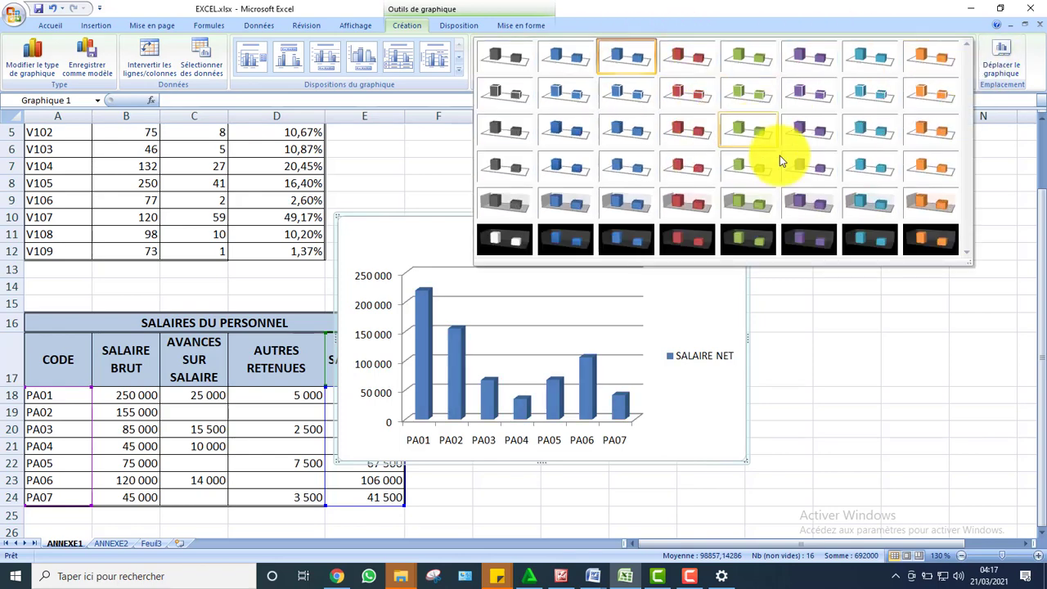
{"action": "left_click", "coordinate": [568, 88]}
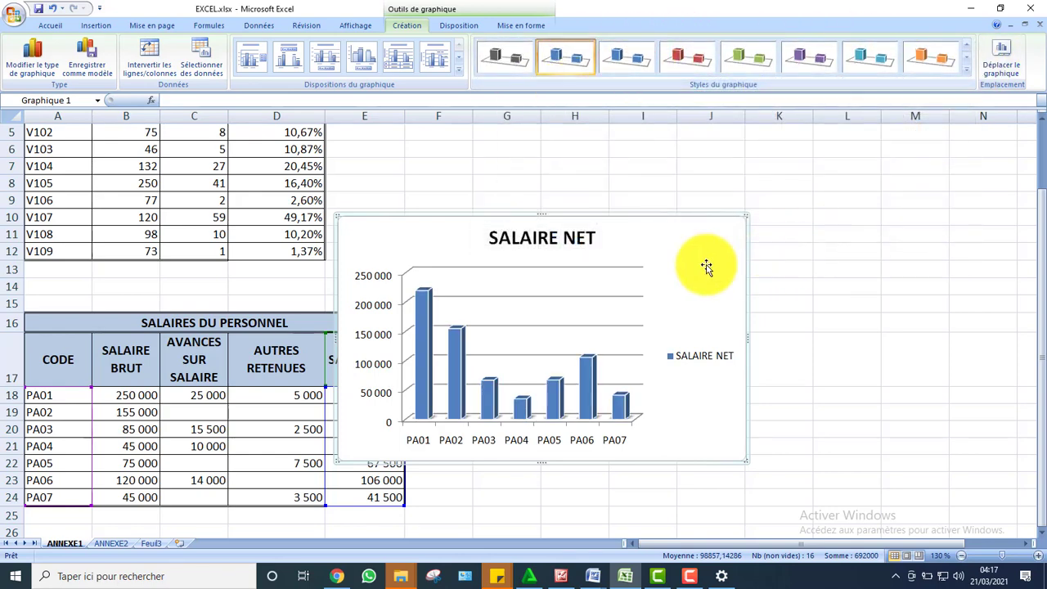
Move the SALAIRE NET chart clear of the SALAIRES DU PERSONNEL table and copy it
{"action": "left_click_drag", "start_coordinate": [649, 243], "coordinate": [738, 203]}
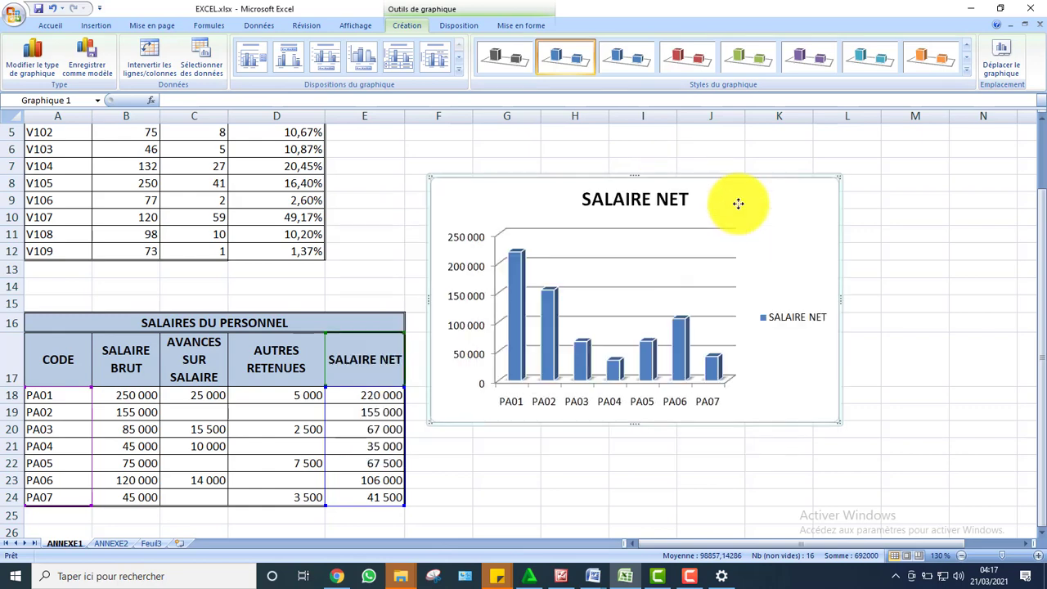
{"action": "right_click", "coordinate": [737, 203]}
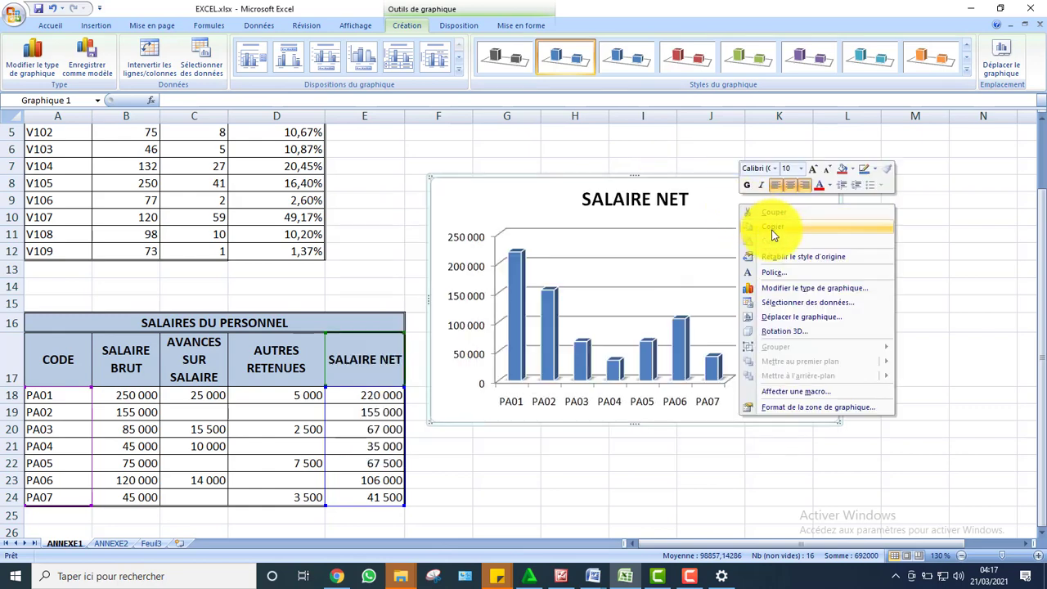
{"action": "left_click", "coordinate": [774, 232]}
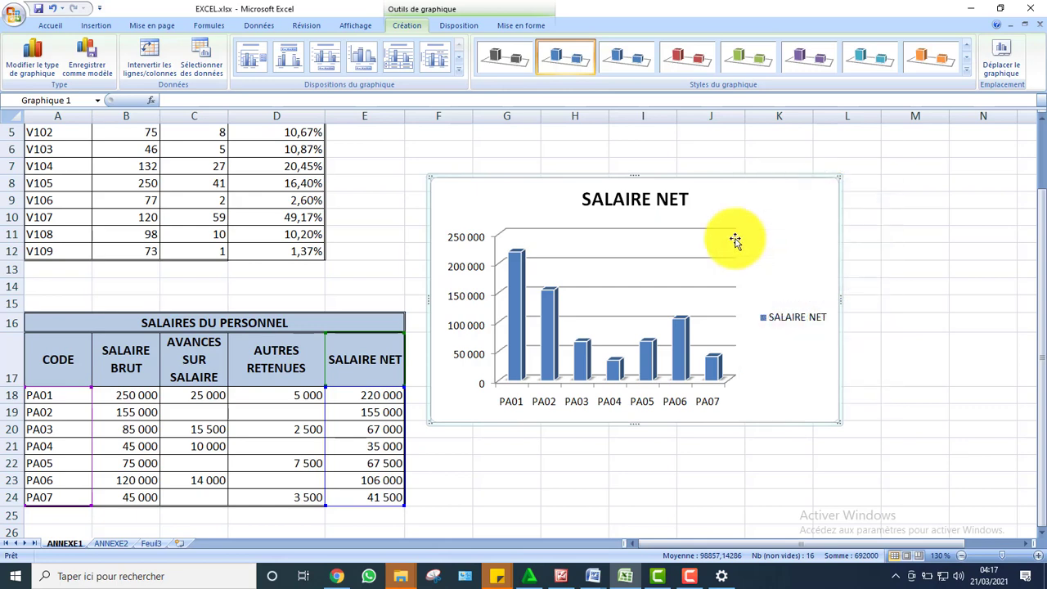
Switch to rapport.docx, paste the chart below the salary table and enlarge it slightly
{"action": "mouse_move", "coordinate": [595, 570]}
{"action": "left_click", "coordinate": [540, 521]}
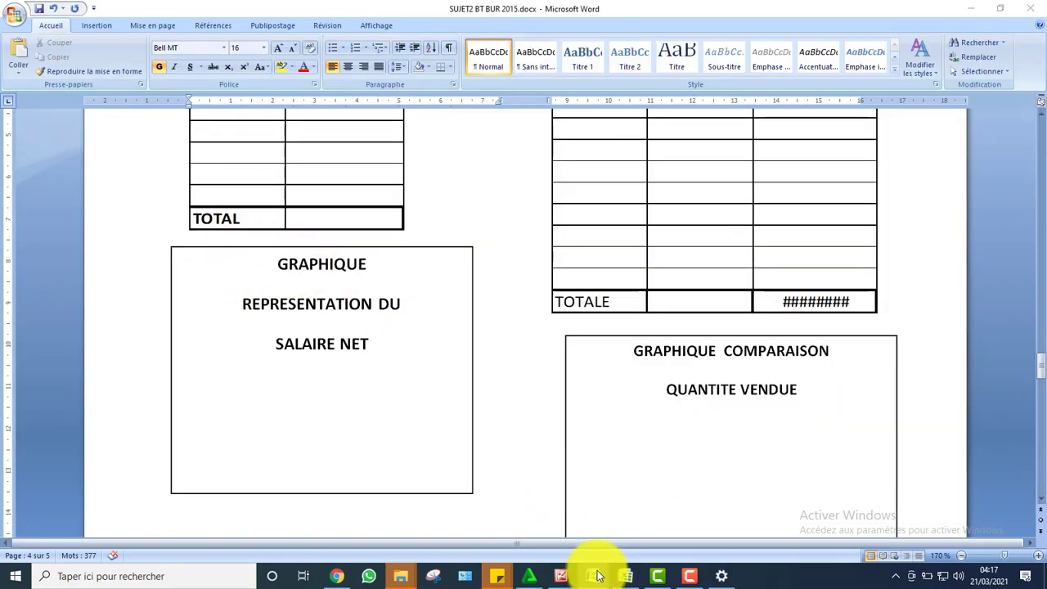
{"action": "mouse_move", "coordinate": [596, 572]}
{"action": "left_click", "coordinate": [654, 528]}
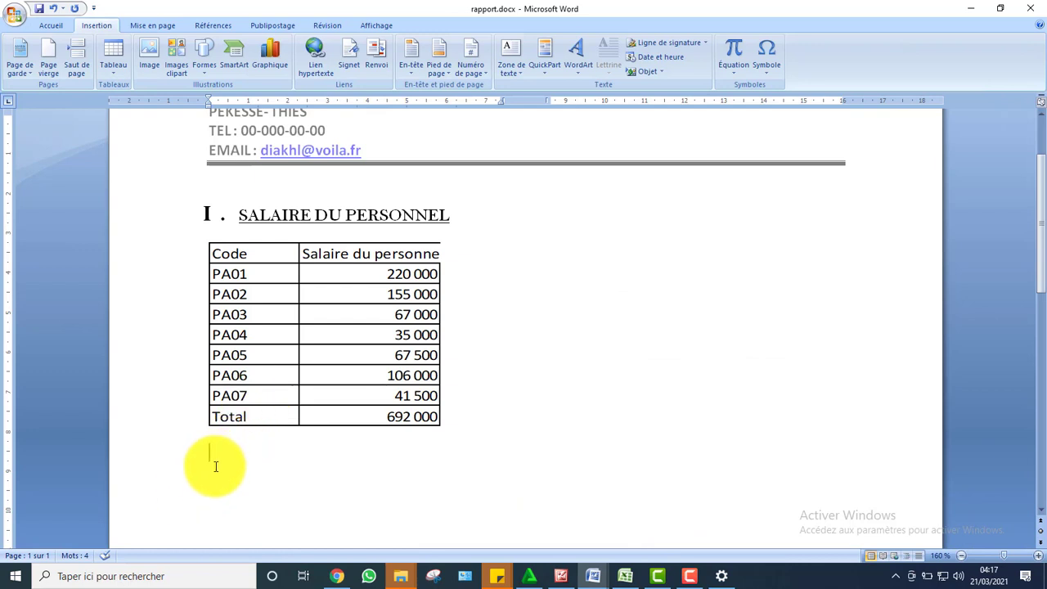
{"action": "key", "text": "ctrl+v"}
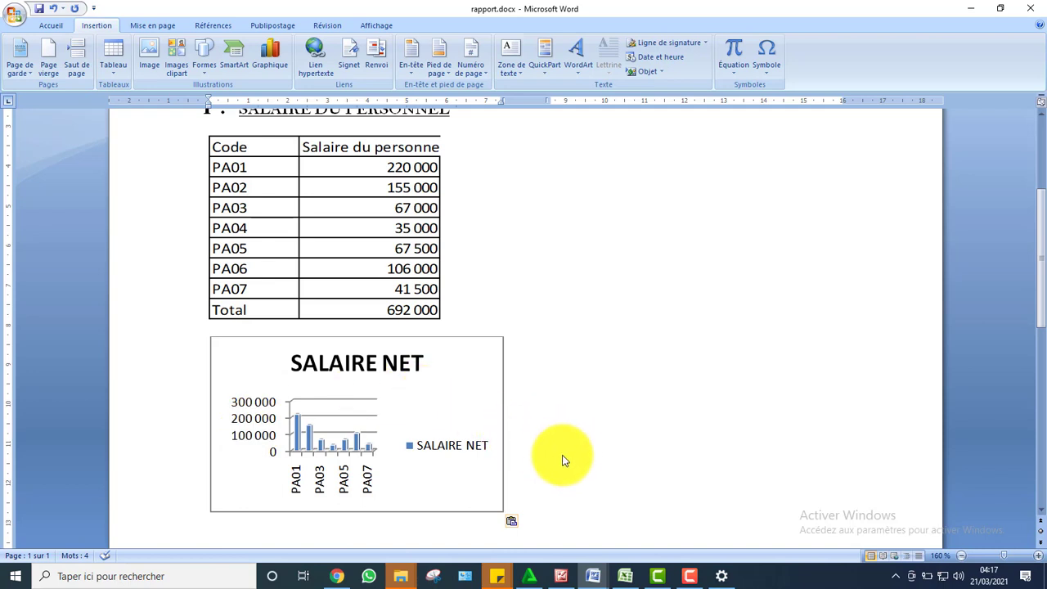
{"action": "left_click", "coordinate": [303, 480]}
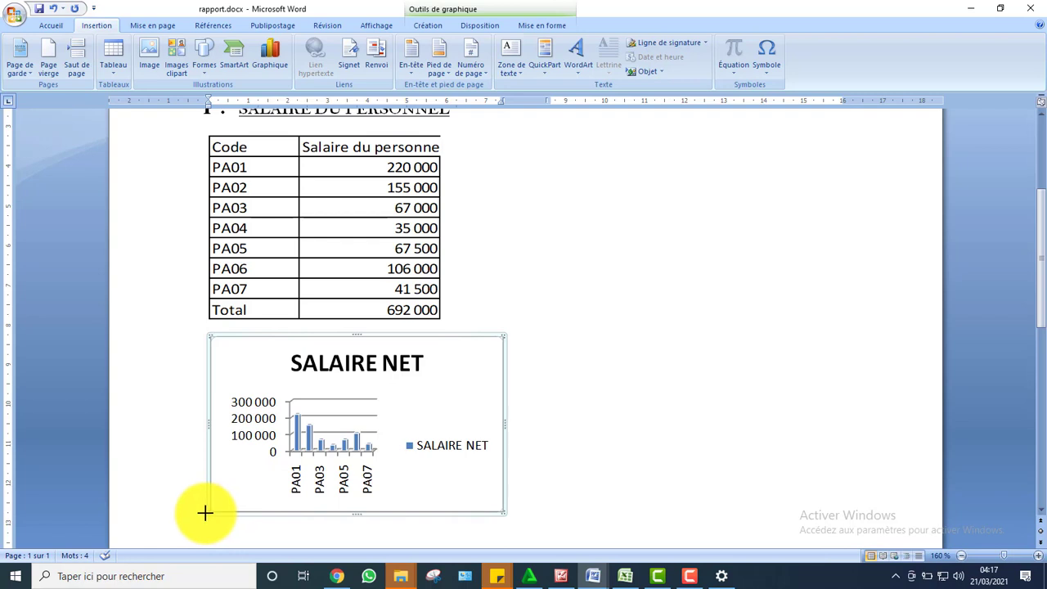
{"action": "left_click_drag", "start_coordinate": [205, 512], "coordinate": [191, 531]}
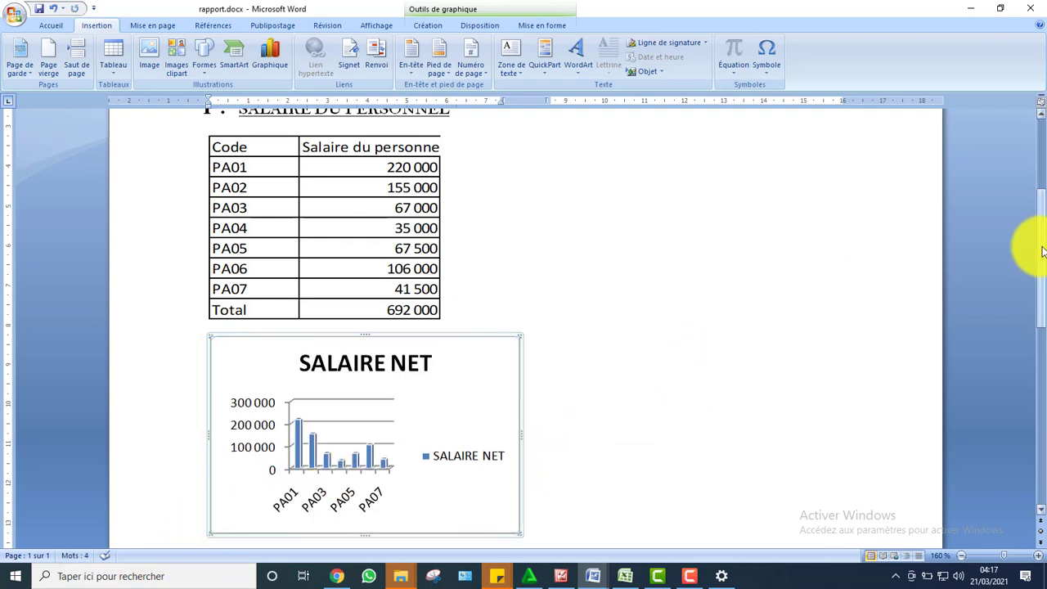
Insert a column break on the line below the SALAIRE NET chart
{"action": "left_click_drag", "start_coordinate": [1033, 246], "coordinate": [1032, 294]}
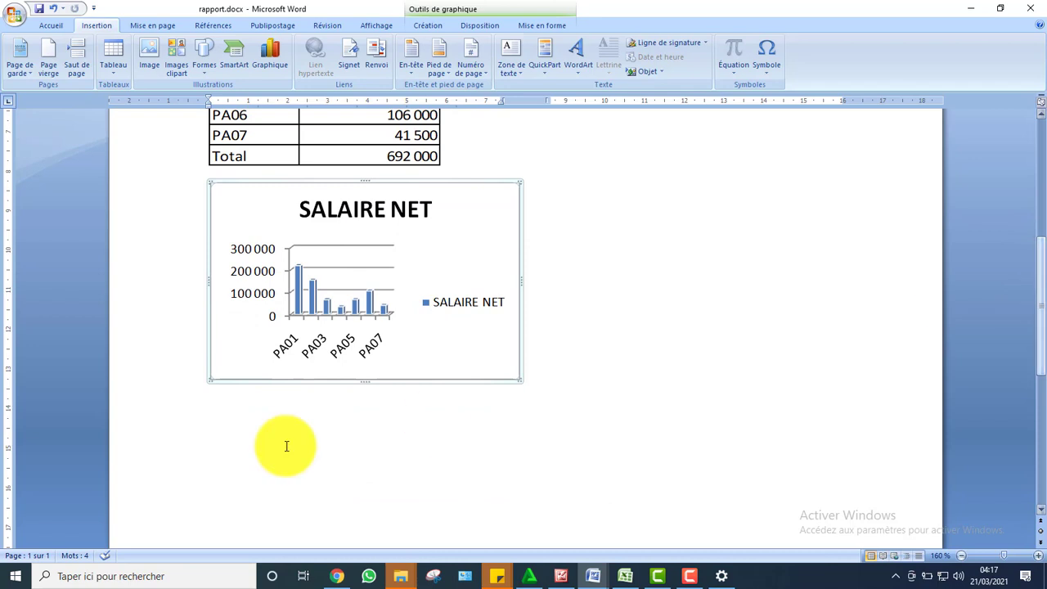
{"action": "left_click", "coordinate": [229, 401]}
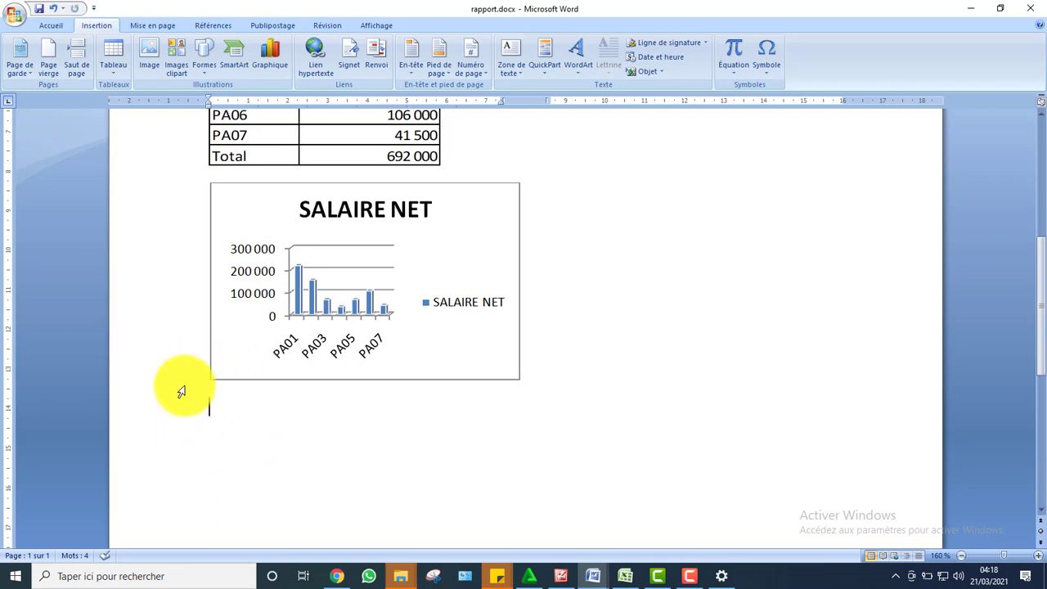
{"action": "left_click", "coordinate": [156, 28]}
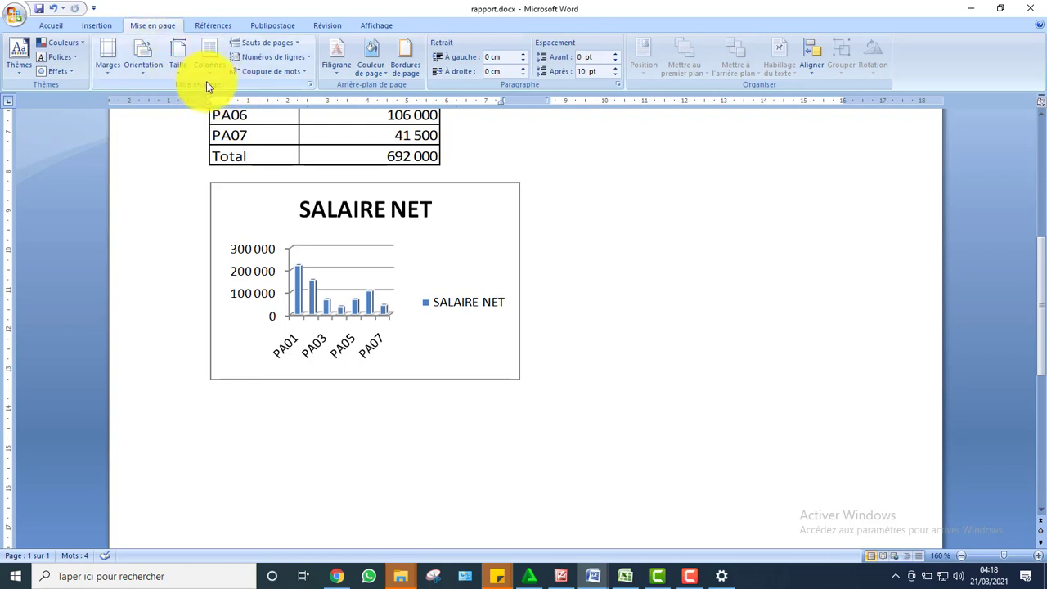
{"action": "left_click", "coordinate": [295, 44]}
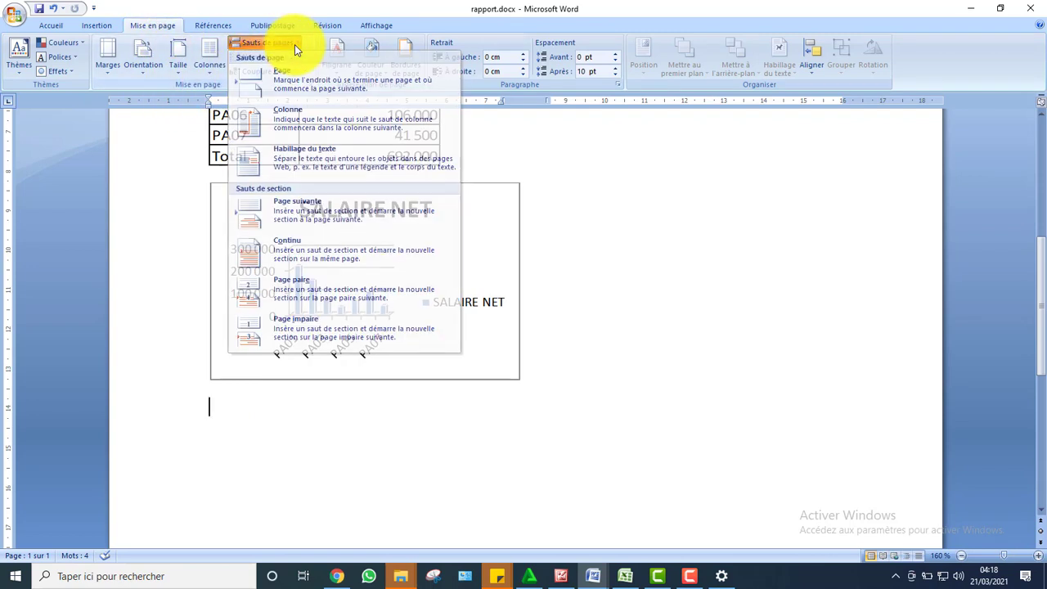
{"action": "left_click", "coordinate": [295, 44]}
{"action": "left_click", "coordinate": [291, 42]}
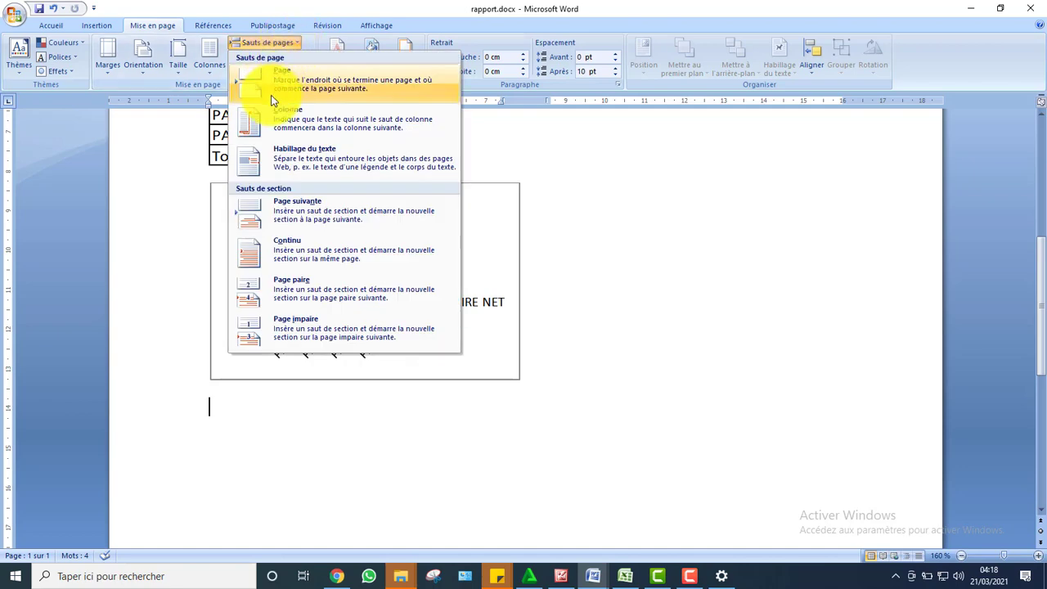
{"action": "left_click", "coordinate": [265, 116]}
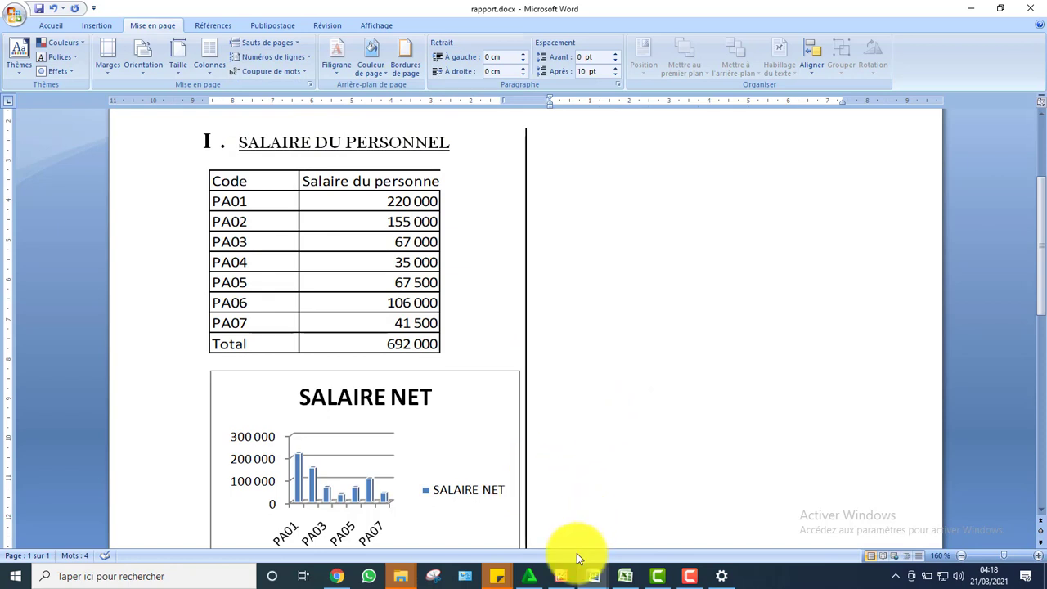
Check the second section's heading in SUJET2 BT BUR 2015.docx and enter VENTES at the start of the second column in rapport.docx
{"action": "mouse_move", "coordinate": [681, 568]}
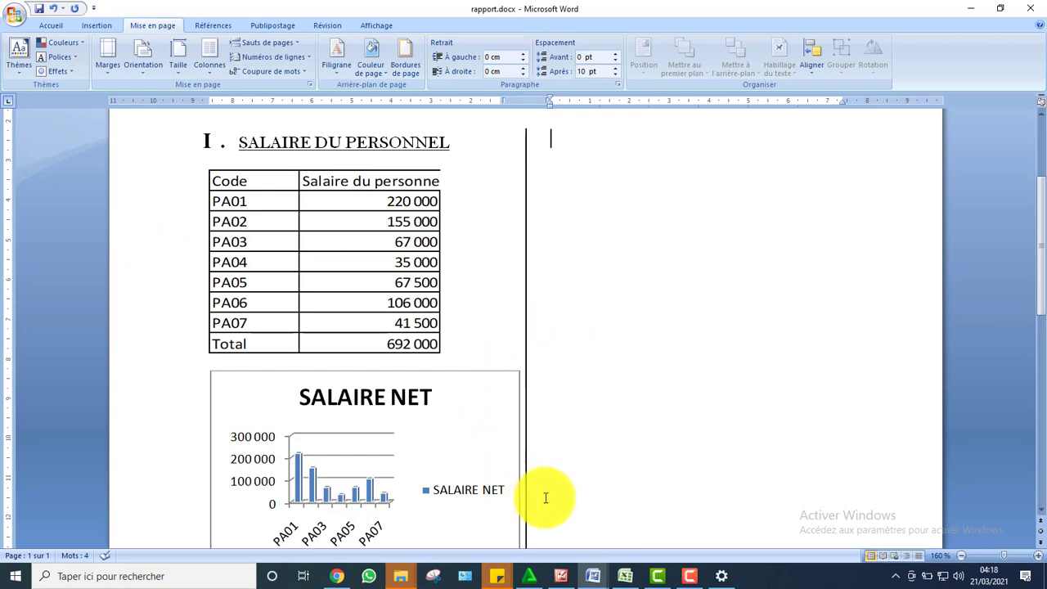
{"action": "left_click", "coordinate": [595, 580]}
{"action": "left_click", "coordinate": [551, 533]}
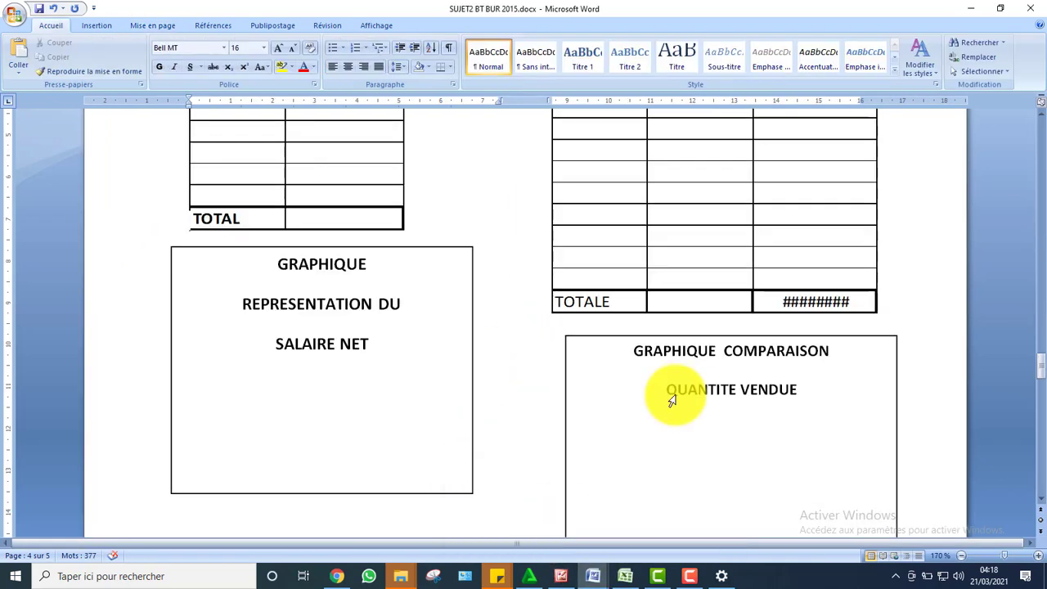
{"action": "left_click_drag", "start_coordinate": [1042, 373], "coordinate": [1009, 350]}
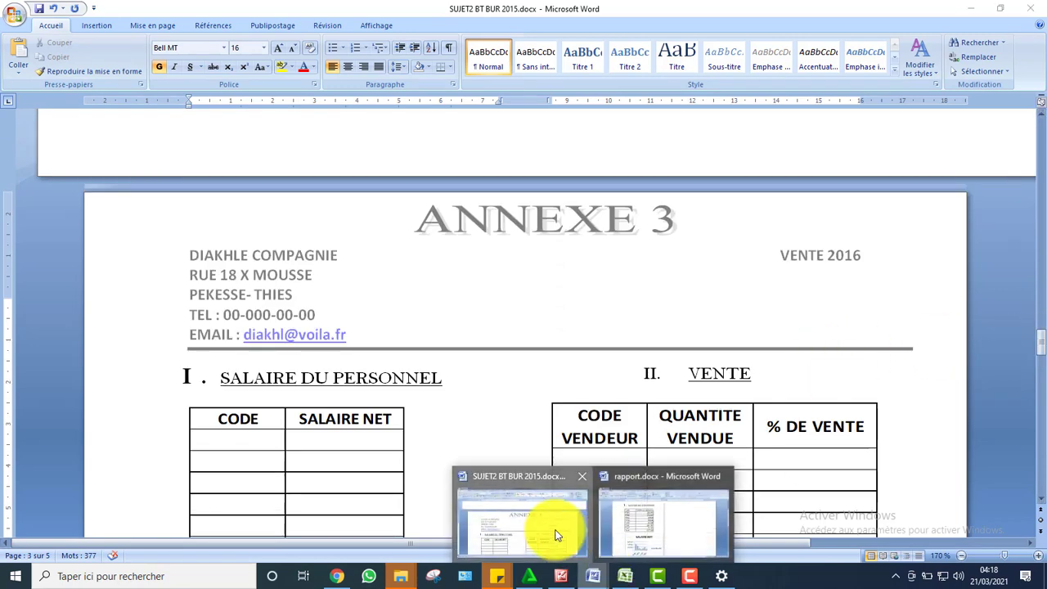
{"action": "mouse_move", "coordinate": [602, 564]}
{"action": "left_click", "coordinate": [642, 518]}
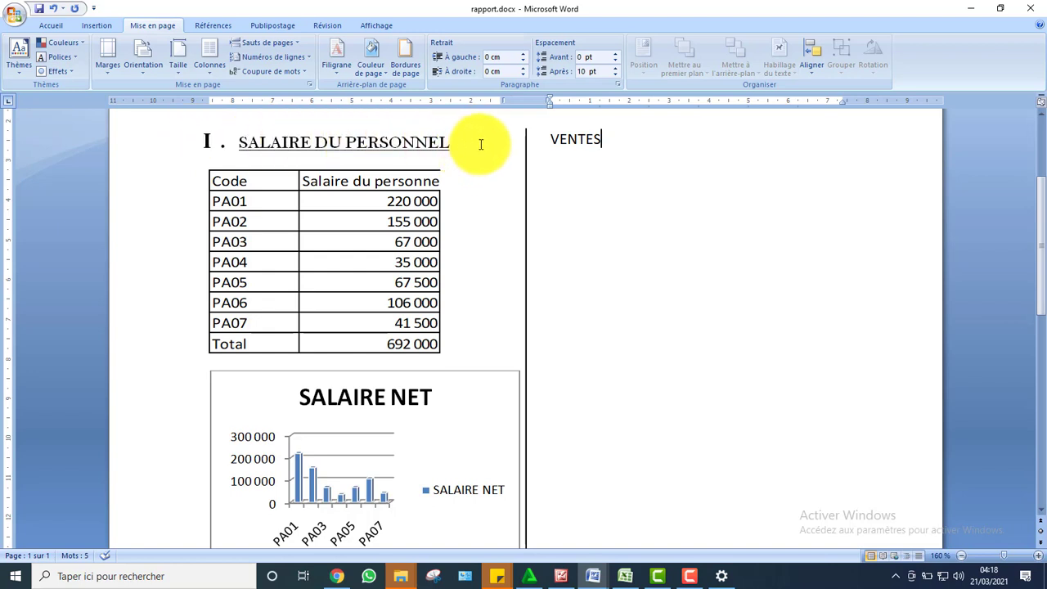
Copy the formatting of the SALAIRE DU PERSONNEL heading onto the VENTES heading
{"action": "left_click_drag", "start_coordinate": [481, 144], "coordinate": [245, 122]}
{"action": "left_click", "coordinate": [53, 25]}
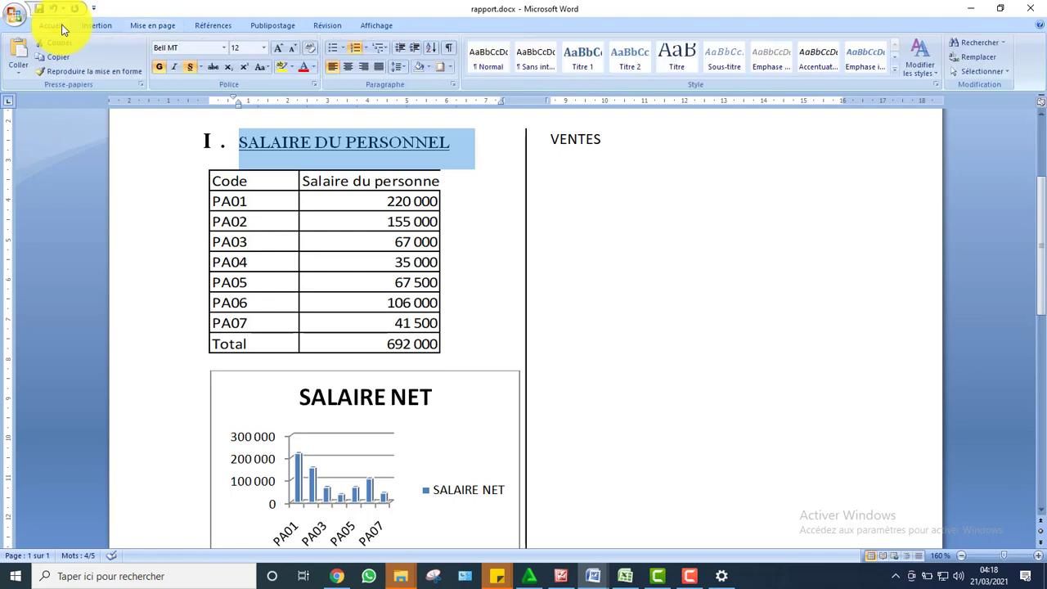
{"action": "left_click", "coordinate": [64, 71]}
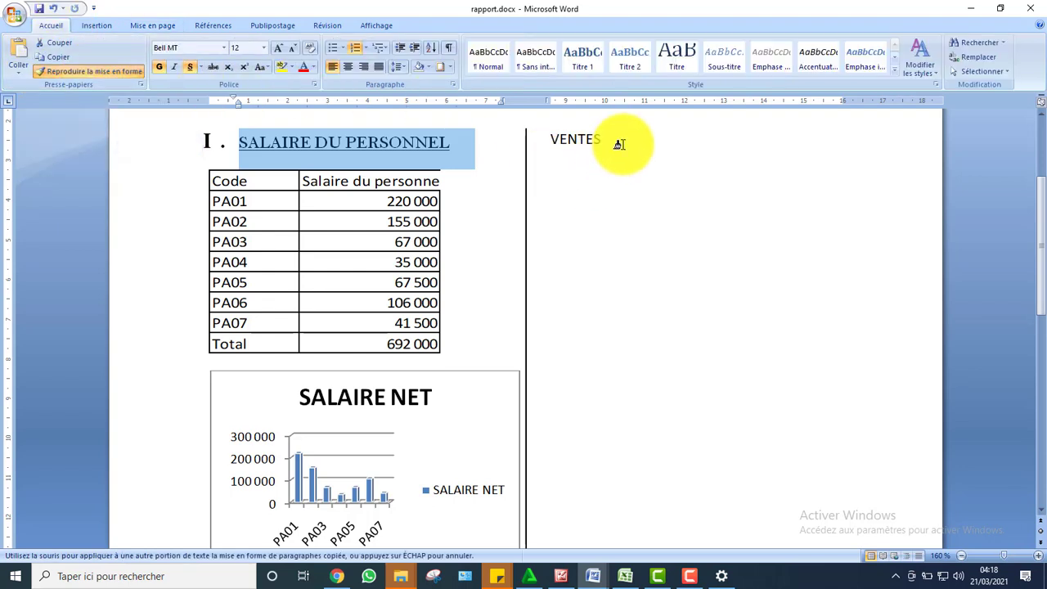
{"action": "left_click_drag", "start_coordinate": [619, 141], "coordinate": [540, 139]}
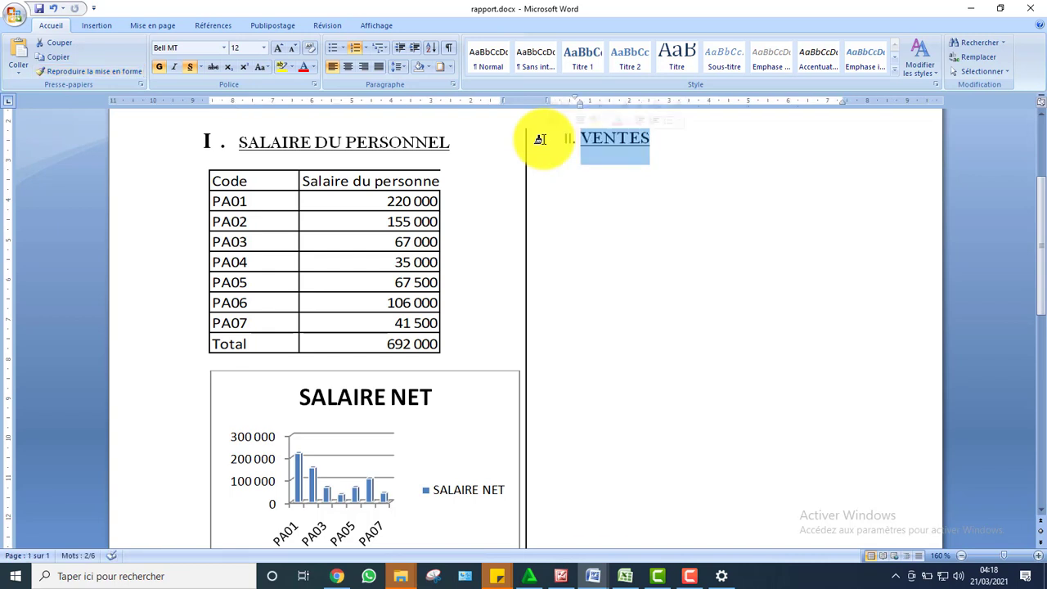
Undo the numbering and copied formatting on the VENTES heading
{"action": "left_click", "coordinate": [669, 144]}
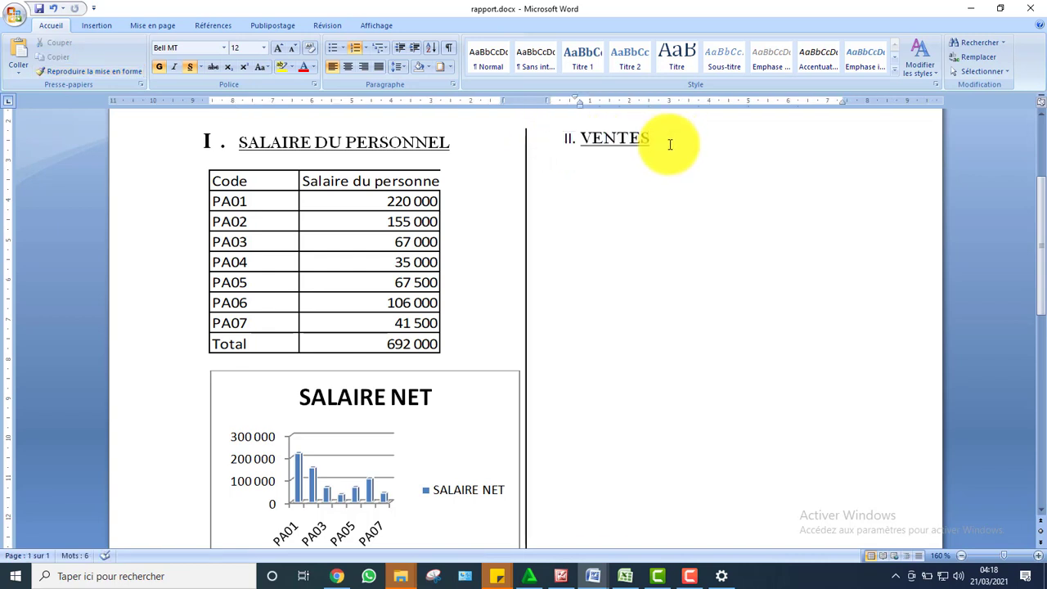
{"action": "key", "text": "ctrl+z"}
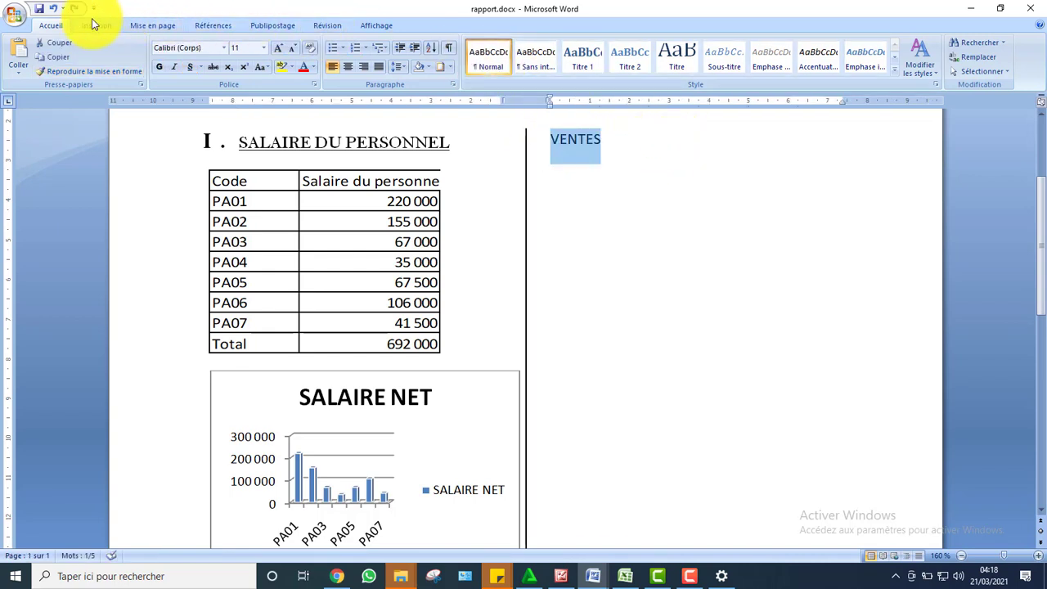
{"action": "left_click", "coordinate": [93, 21]}
{"action": "left_click", "coordinate": [51, 25]}
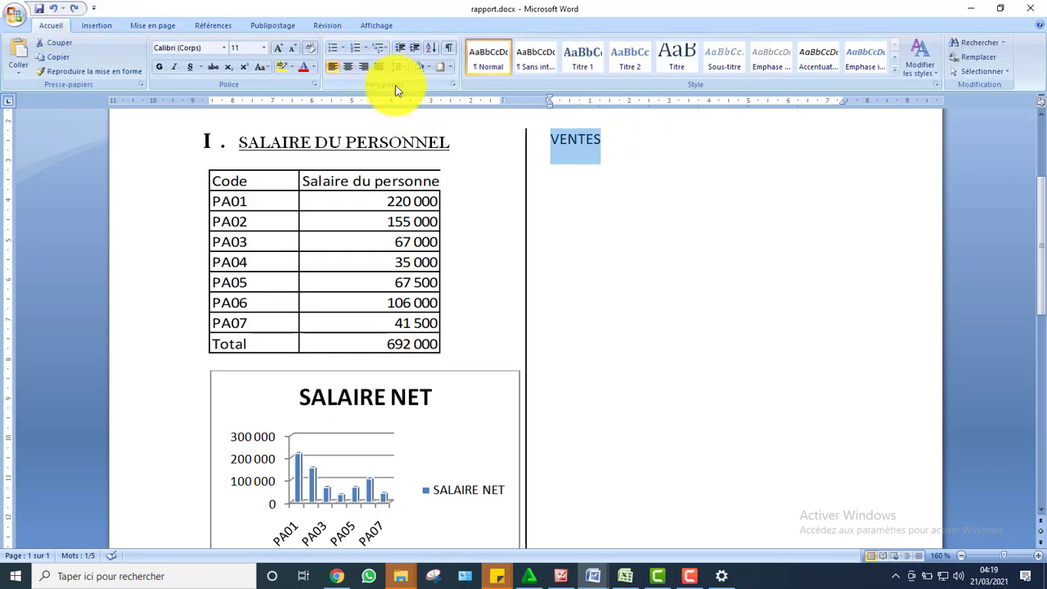
Number the VENTES heading in Roman numerals, continuing the list as II
{"action": "left_click", "coordinate": [366, 48]}
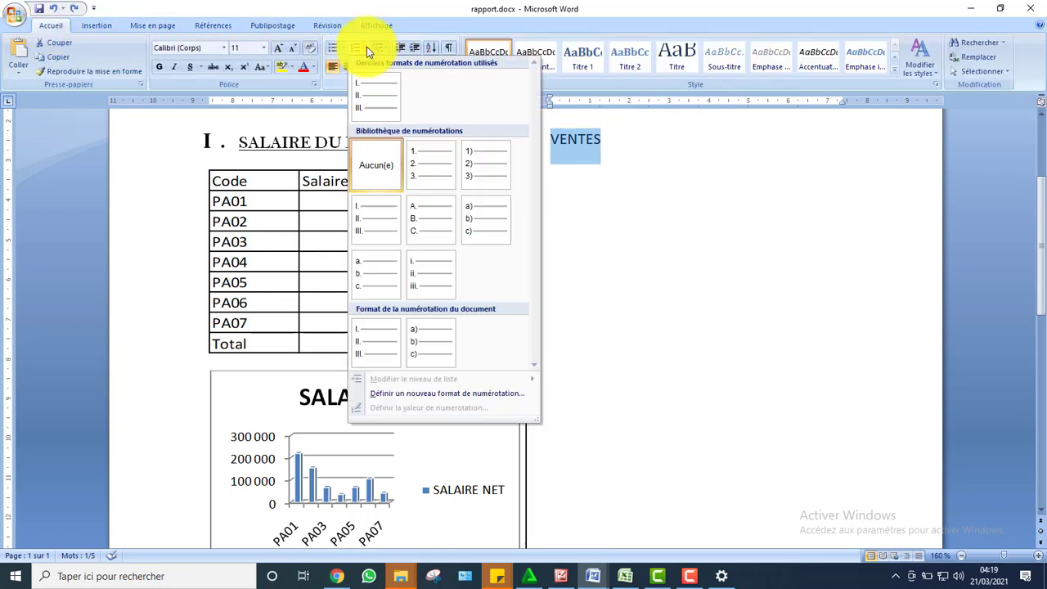
{"action": "left_click", "coordinate": [375, 92]}
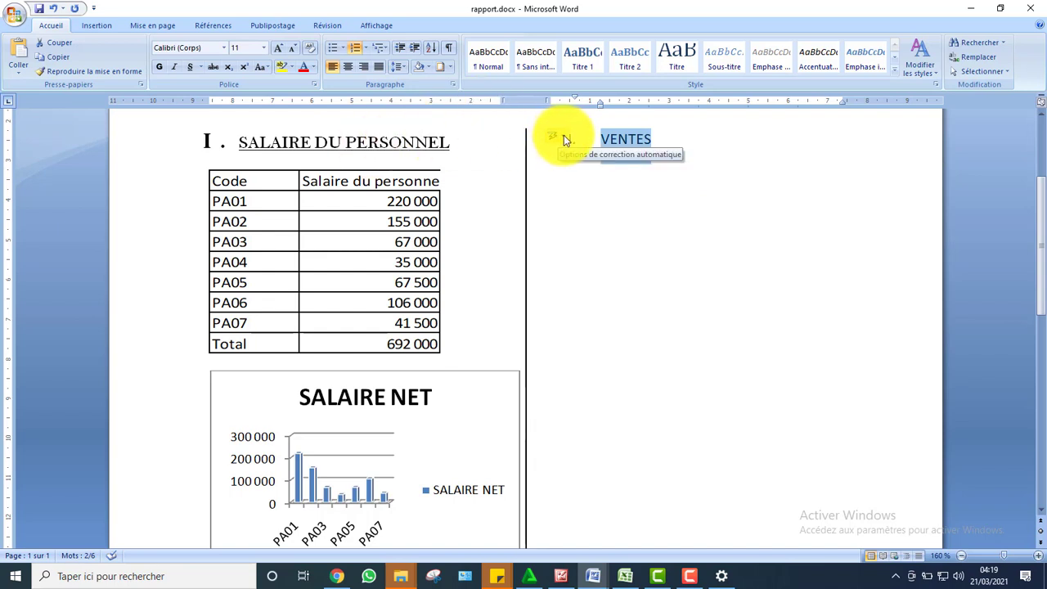
{"action": "left_click", "coordinate": [576, 154]}
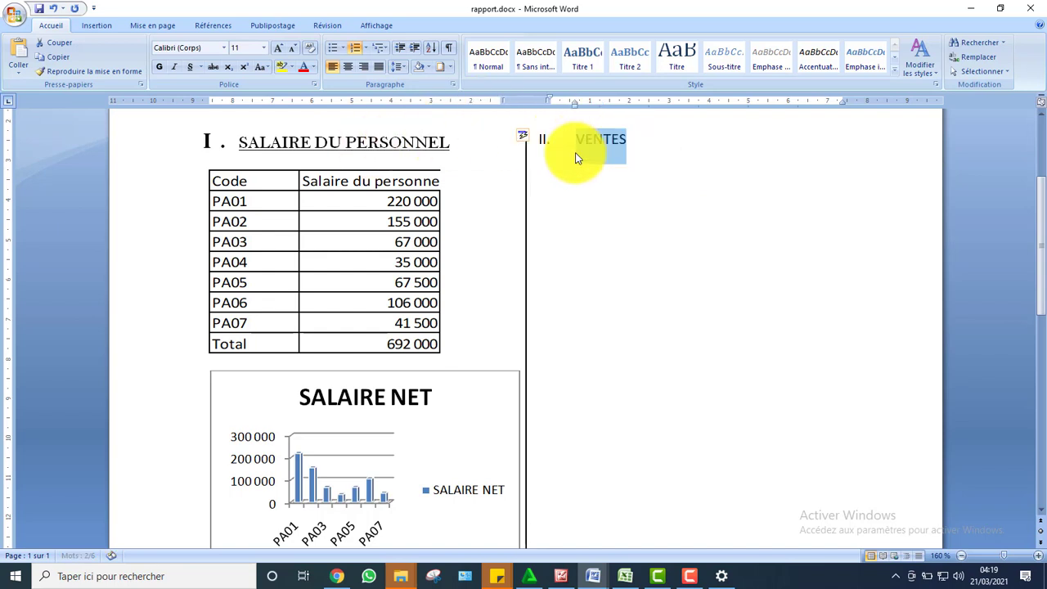
{"action": "left_click", "coordinate": [643, 150]}
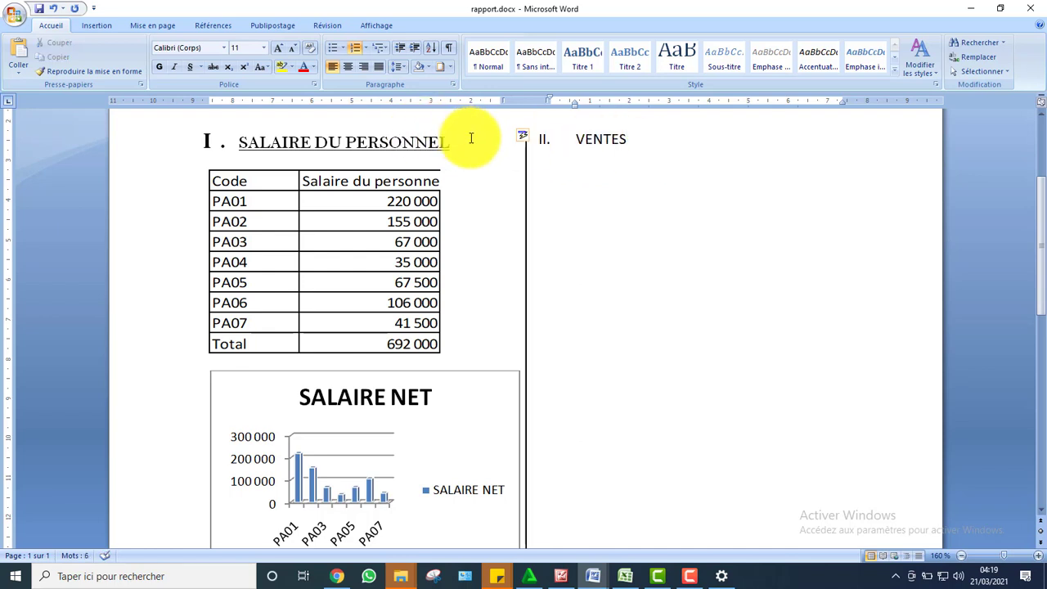
Copy the formatting of the SALAIRE DU PERSONNEL heading onto the VENTES heading
{"action": "left_click_drag", "start_coordinate": [470, 136], "coordinate": [233, 137]}
{"action": "left_click", "coordinate": [81, 72]}
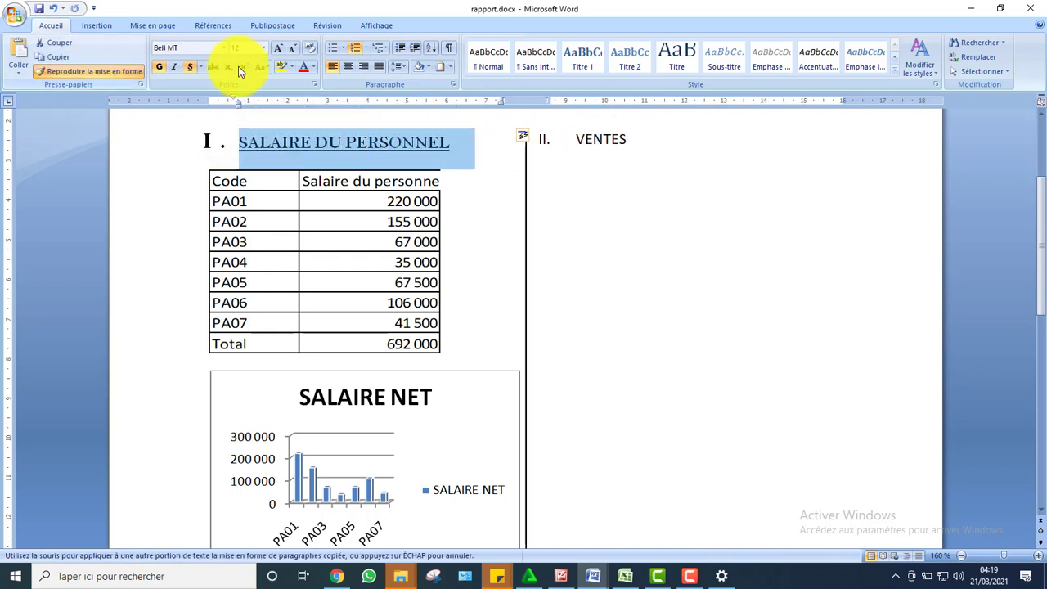
{"action": "left_click_drag", "start_coordinate": [626, 143], "coordinate": [545, 138]}
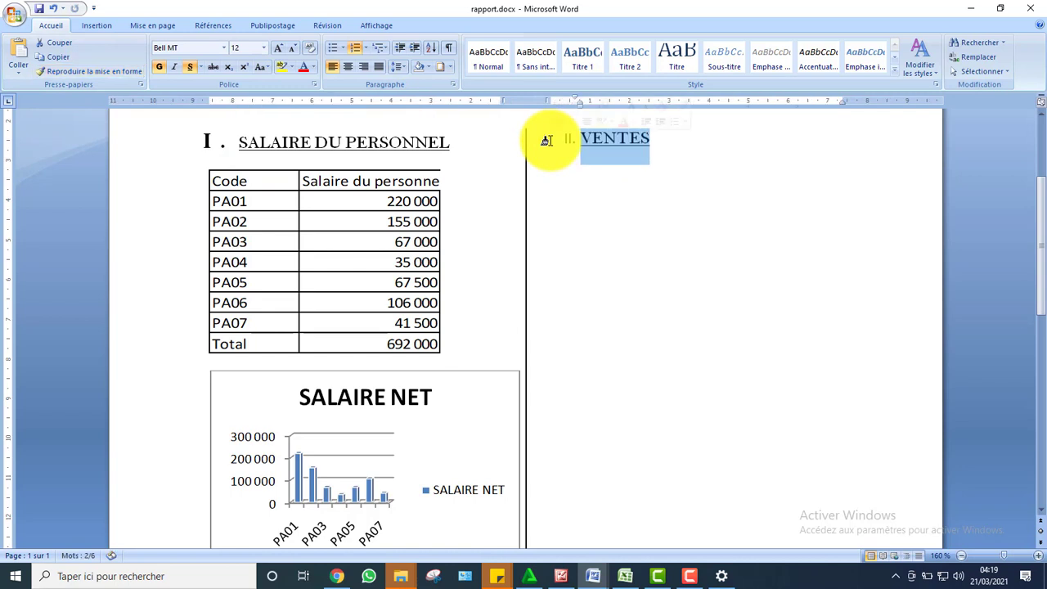
{"action": "left_click", "coordinate": [565, 174]}
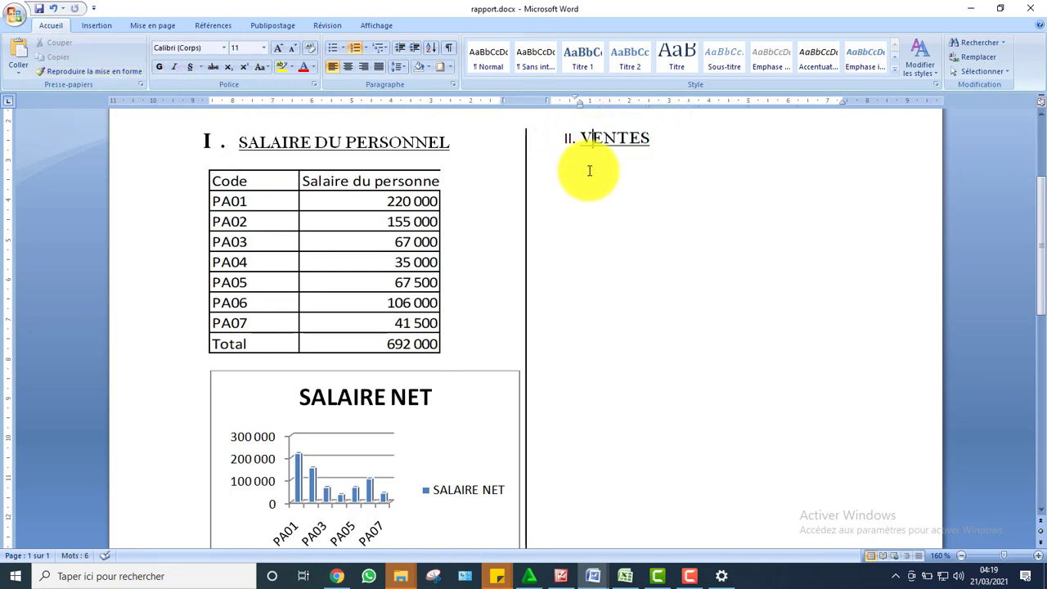
{"action": "double_click", "coordinate": [589, 171]}
{"action": "double_click", "coordinate": [588, 191]}
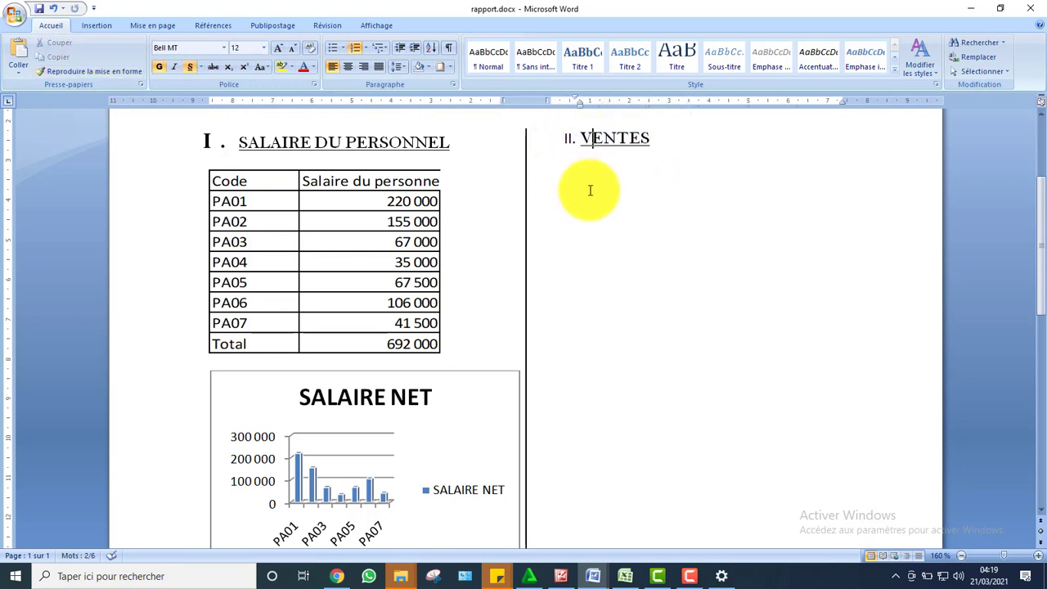
Start an unnumbered blank line below the VENTES heading with a left indent of 0 cm
{"action": "left_click", "coordinate": [693, 137]}
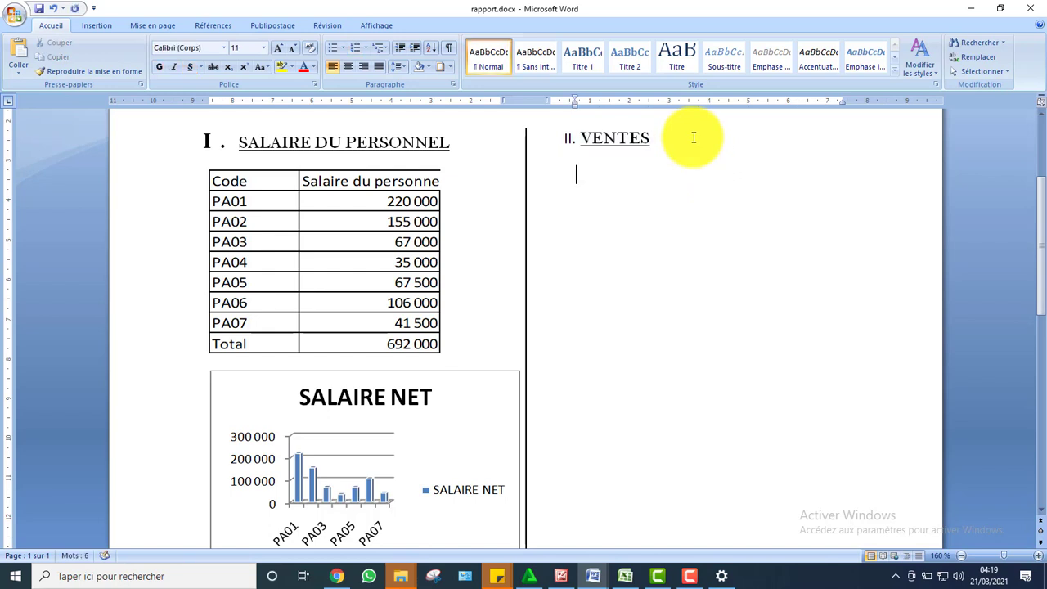
{"action": "key", "text": "Return"}
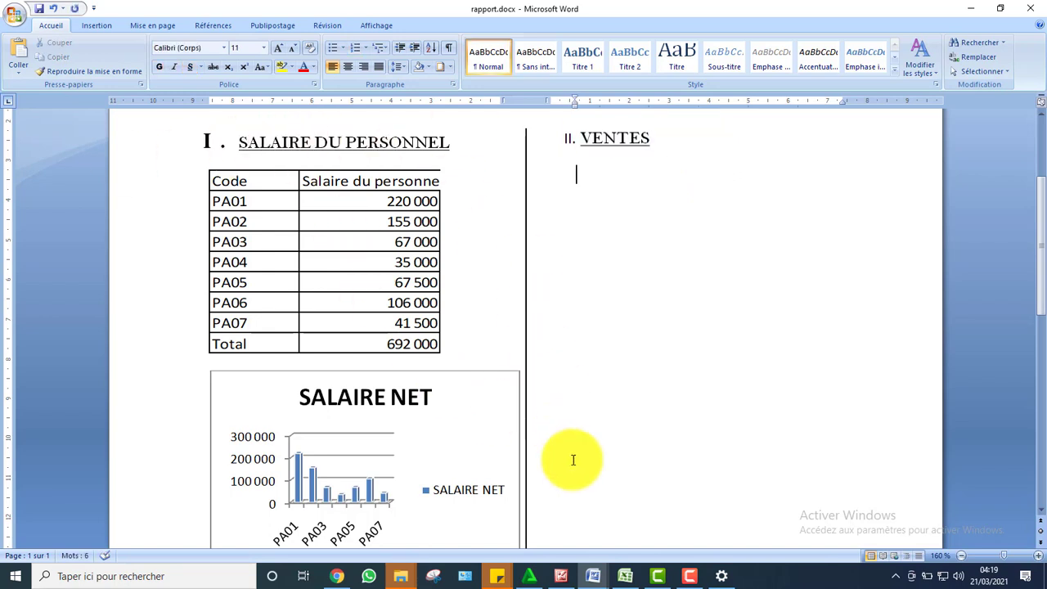
{"action": "left_click", "coordinate": [596, 575]}
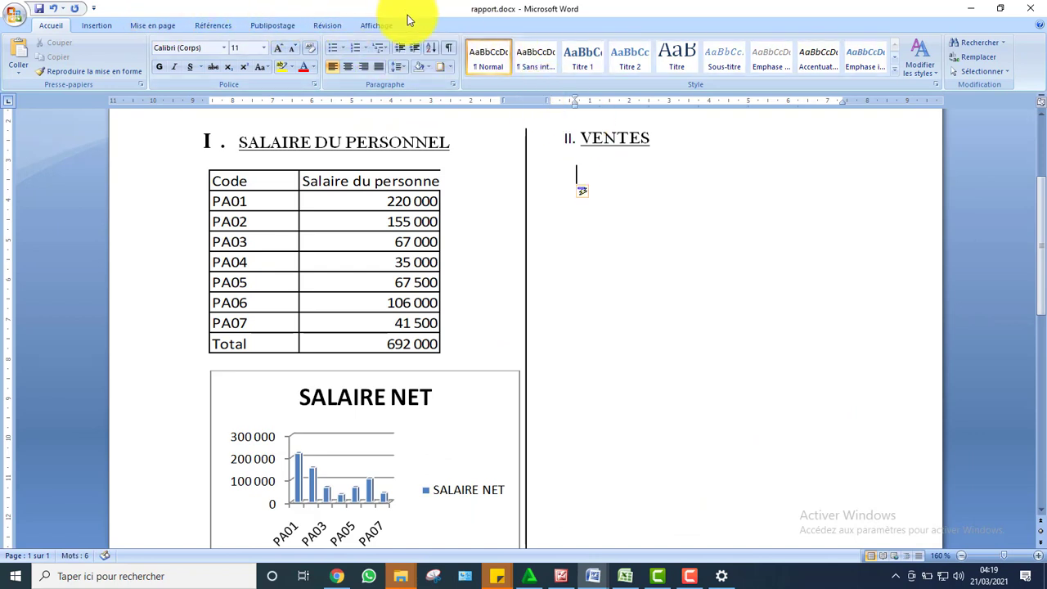
{"action": "left_click", "coordinate": [150, 25]}
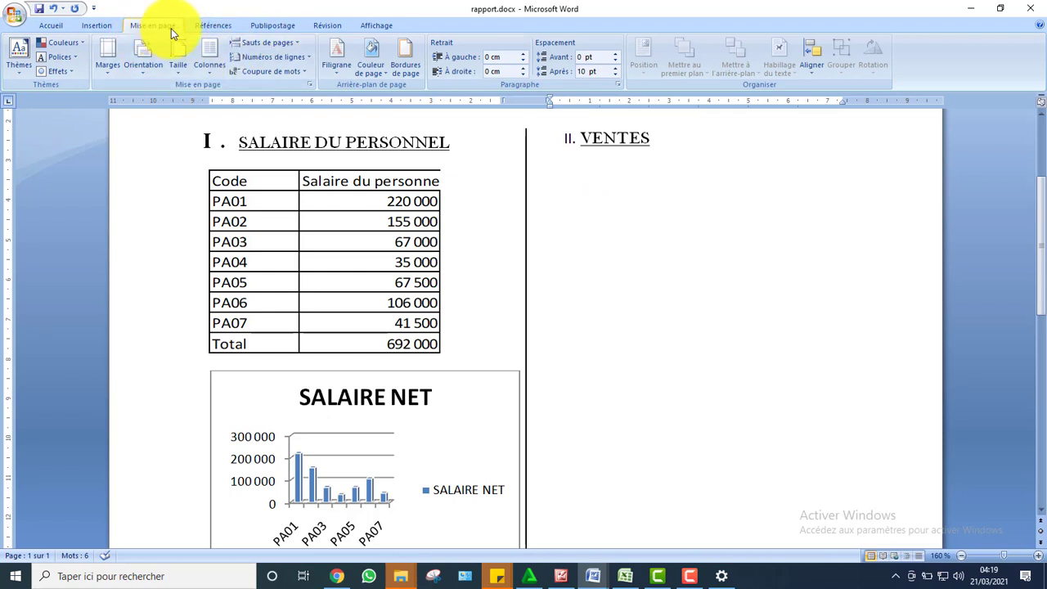
{"action": "left_click", "coordinate": [523, 54]}
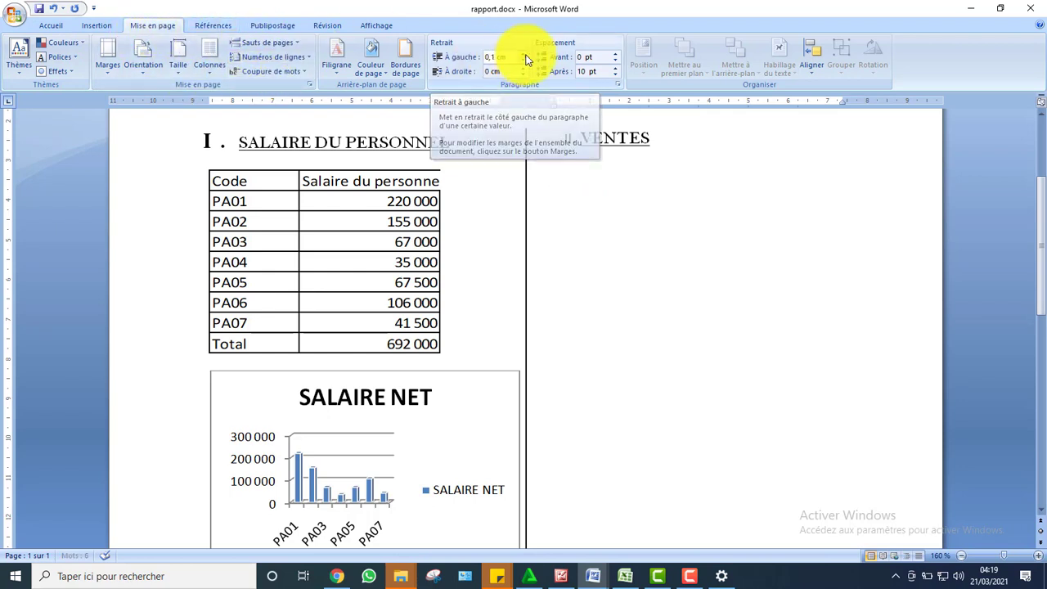
{"action": "left_click", "coordinate": [525, 54]}
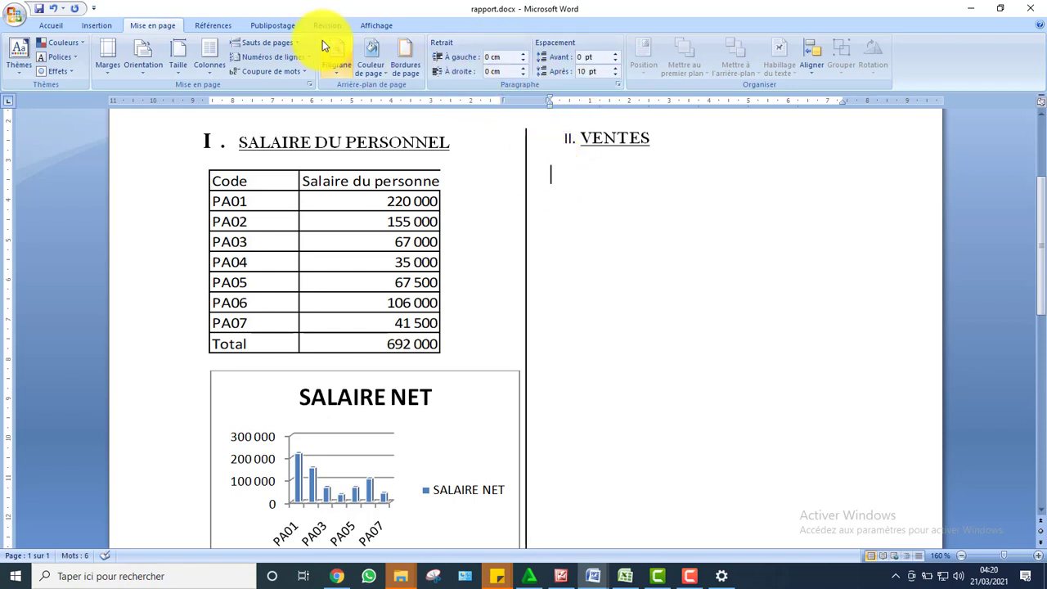
Insert an Excel spreadsheet below the VENTES heading and narrow it to show only columns A to D
{"action": "left_click", "coordinate": [96, 27]}
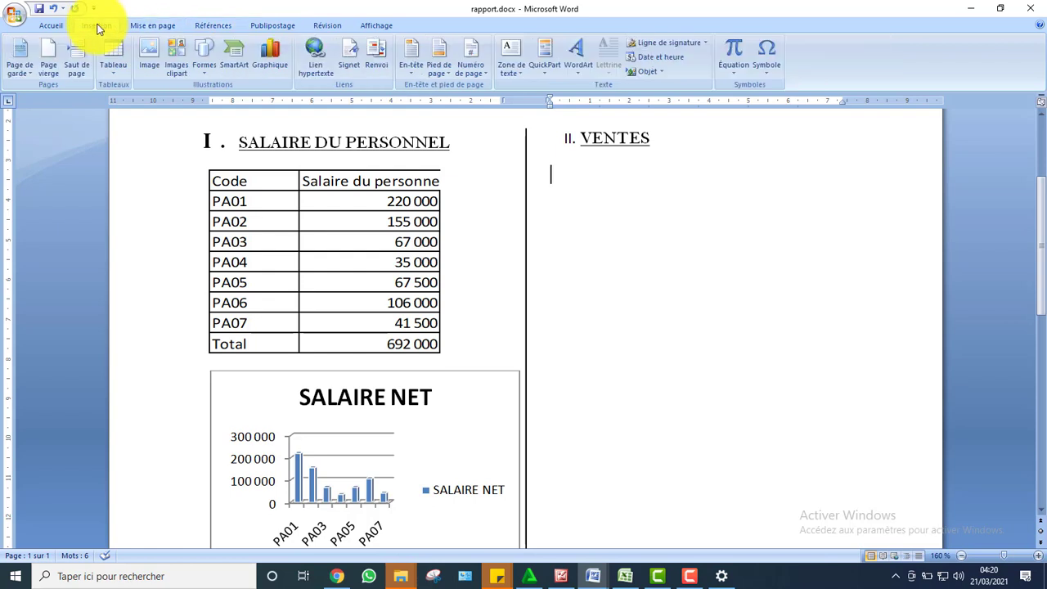
{"action": "left_click", "coordinate": [116, 65]}
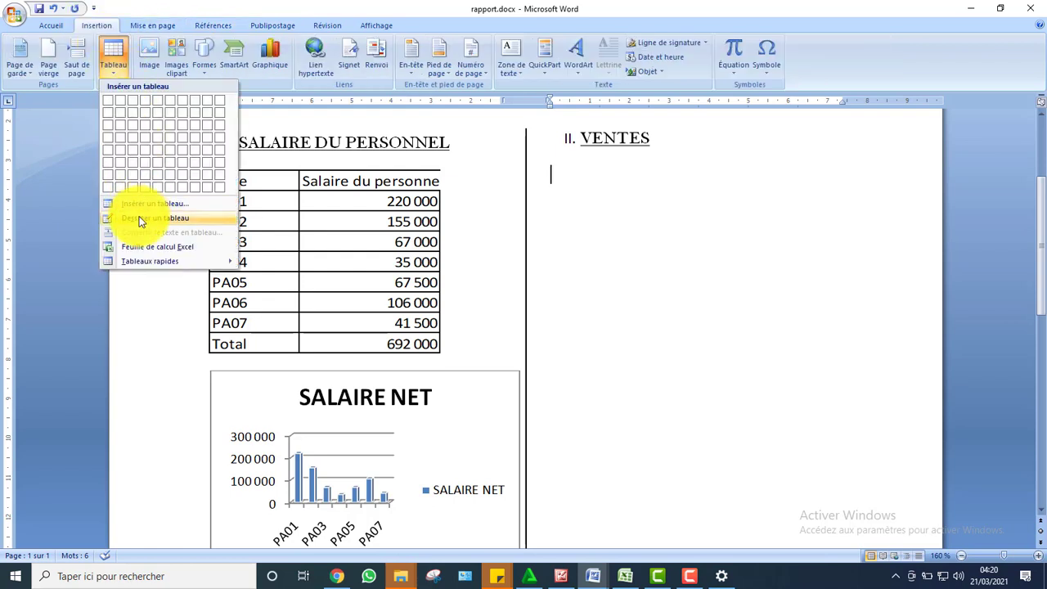
{"action": "left_click", "coordinate": [142, 249]}
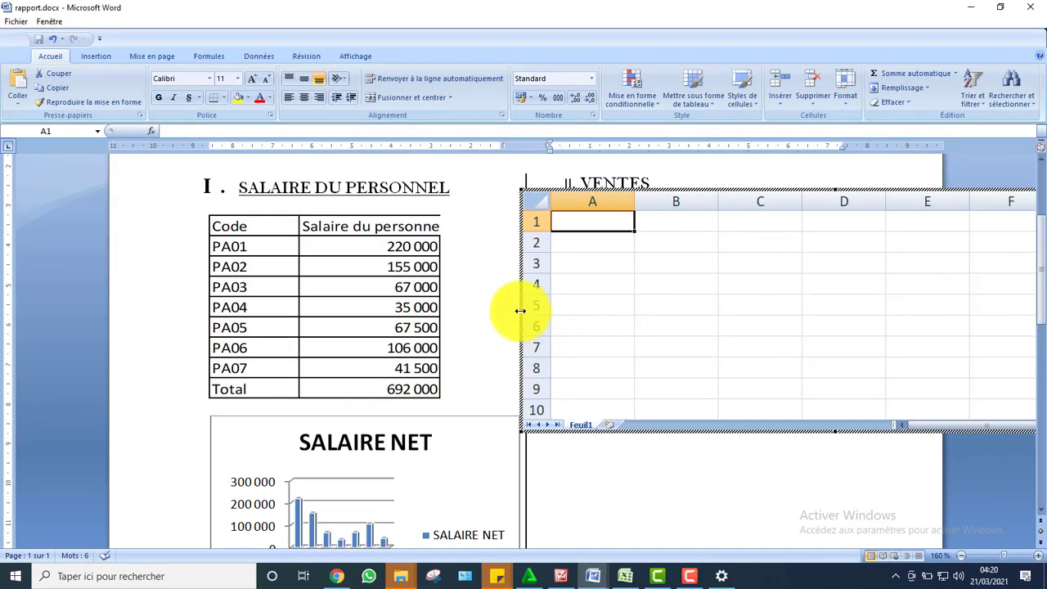
{"action": "left_click_drag", "start_coordinate": [520, 311], "coordinate": [681, 303]}
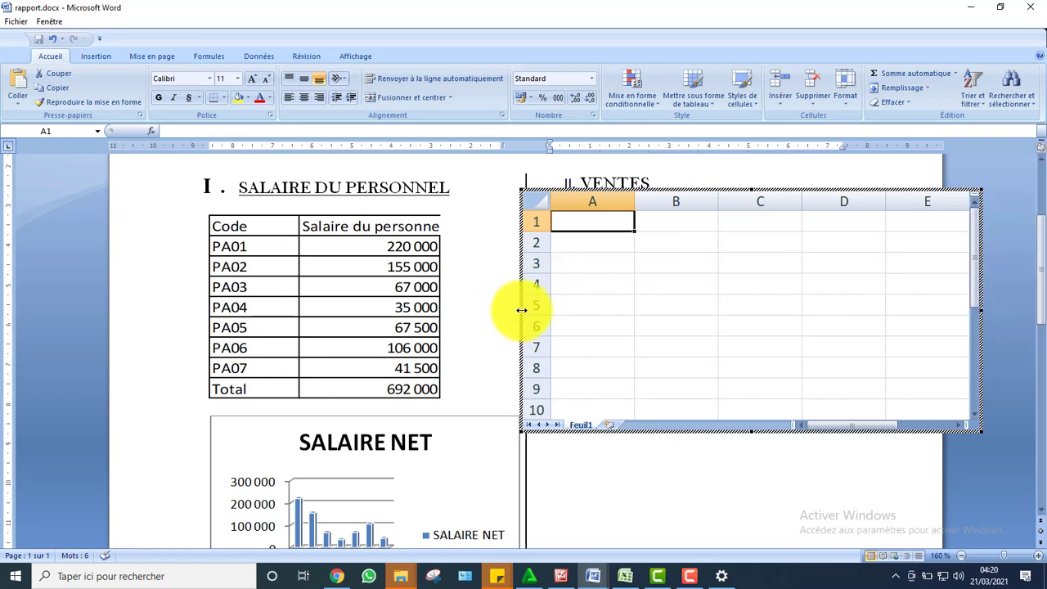
{"action": "left_click_drag", "start_coordinate": [520, 310], "coordinate": [588, 311]}
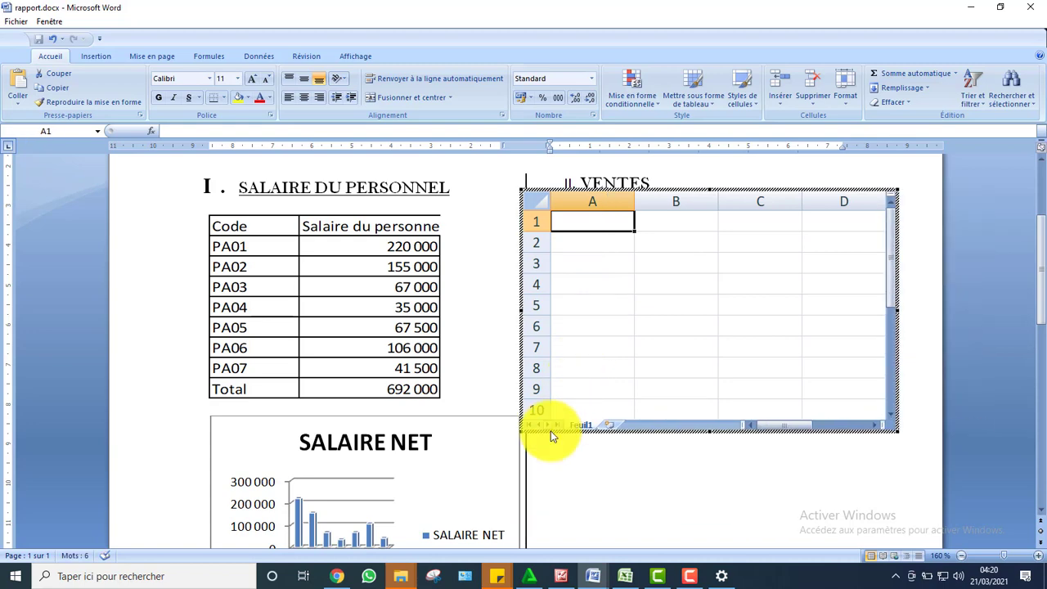
Switch to SUJET2 BT BUR 2015.docx and copy the CODE VENDEUR, QUANTITE VENDUE and % DE VENTE header cells from the ANNEXE 3 sales table
{"action": "mouse_move", "coordinate": [597, 581]}
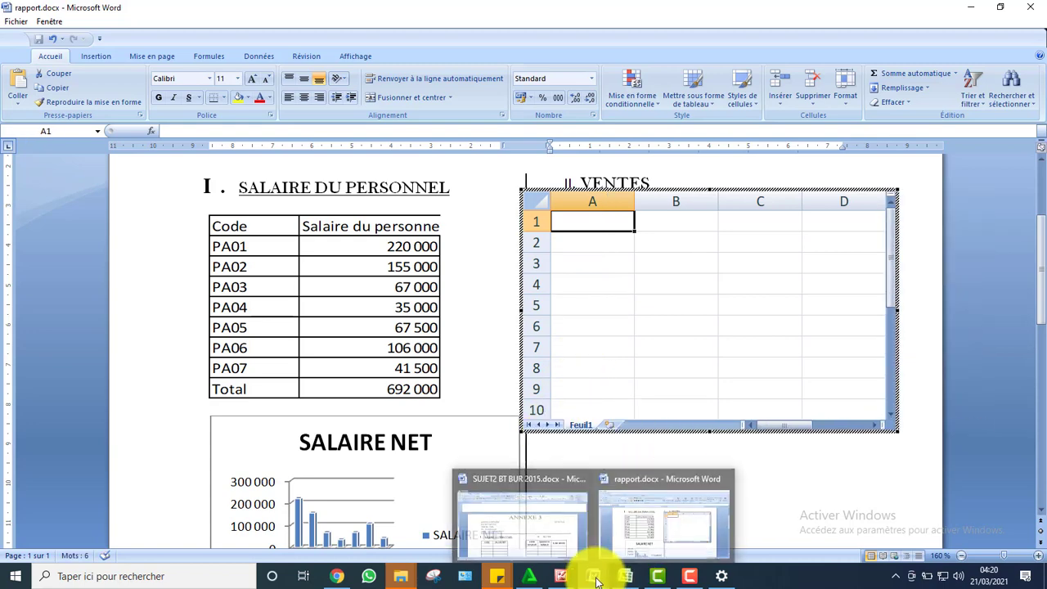
{"action": "mouse_move", "coordinate": [548, 540]}
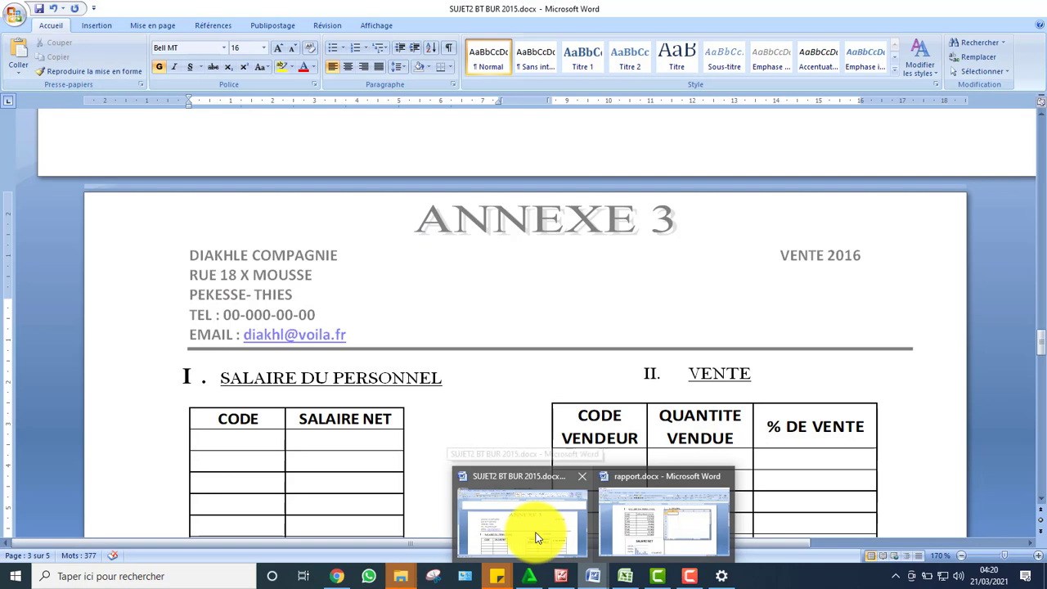
{"action": "left_click", "coordinate": [538, 538]}
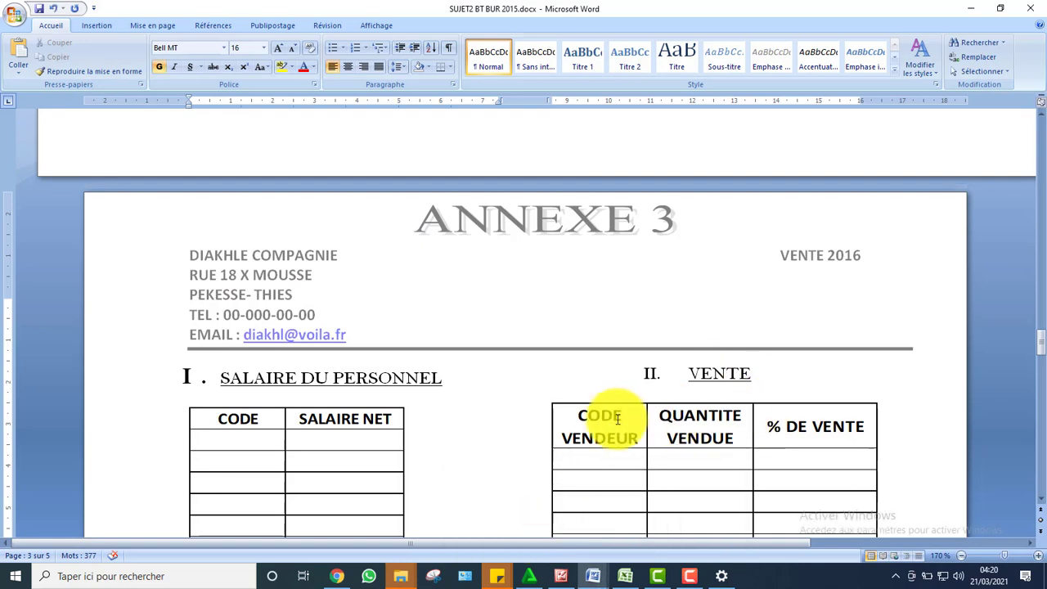
{"action": "double_click", "coordinate": [653, 419]}
{"action": "left_click_drag", "start_coordinate": [573, 455], "coordinate": [787, 454]}
{"action": "key", "text": "ctrl+c"}
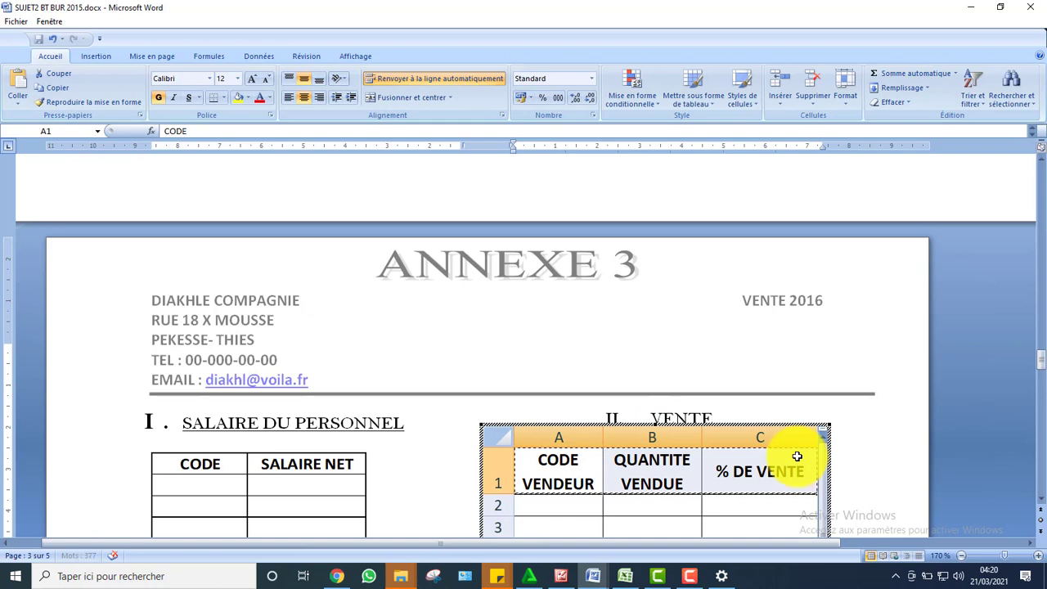
Paste the copied headers into row 1 of the embedded sheet in rapport.docx and widen column B to fit its header
{"action": "left_click", "coordinate": [593, 575]}
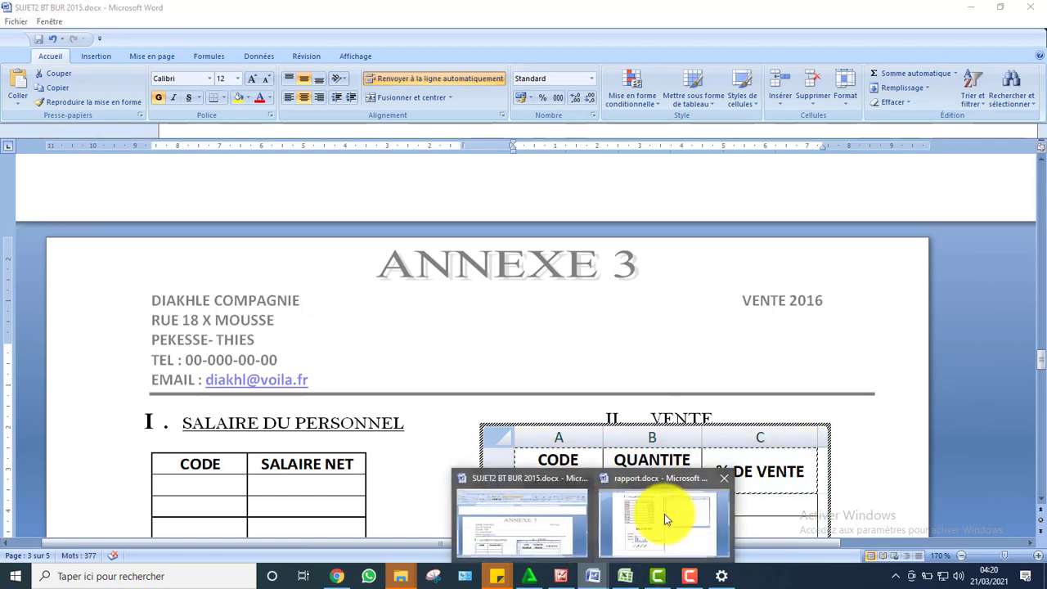
{"action": "left_click", "coordinate": [664, 513]}
{"action": "key", "text": "ctrl+v"}
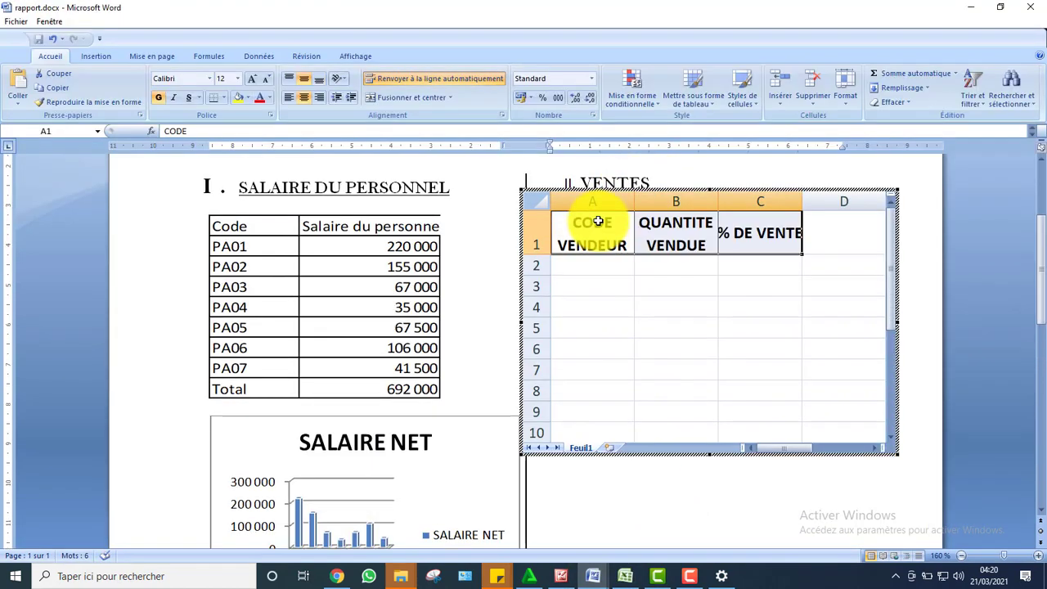
{"action": "left_click", "coordinate": [667, 287]}
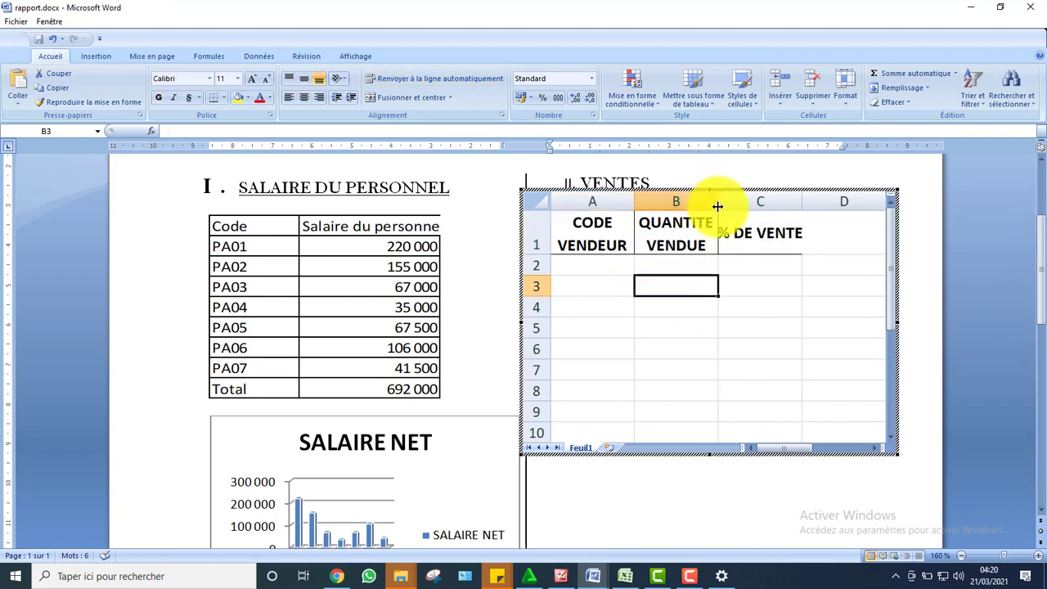
{"action": "left_click_drag", "start_coordinate": [720, 204], "coordinate": [738, 205]}
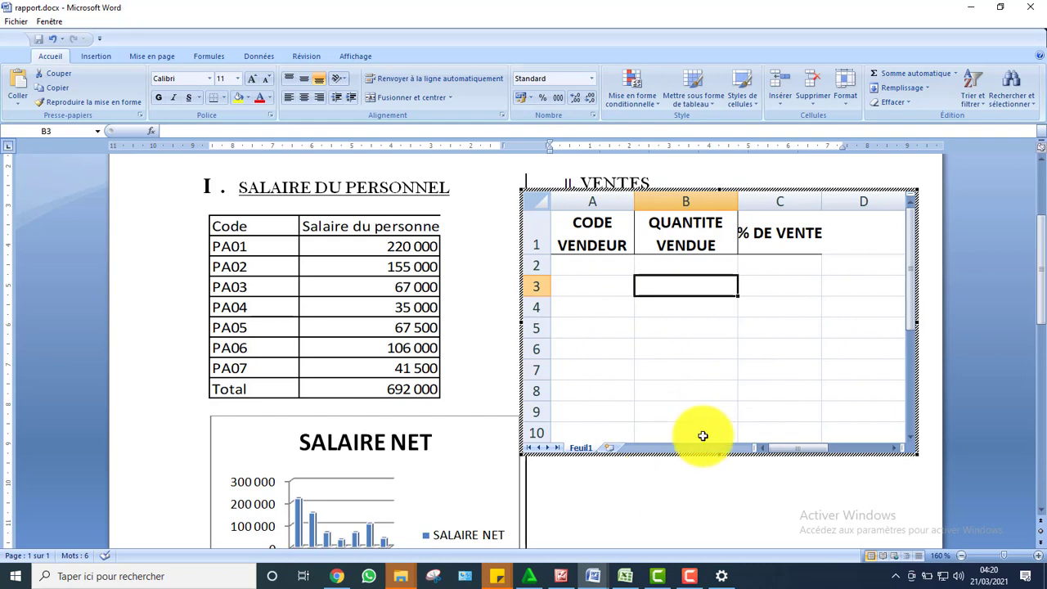
Switch to EXCEL.xlsx and copy the seller codes V100 to V109 from A2:A11 of the ANNEXE2 sheet
{"action": "left_click", "coordinate": [625, 576]}
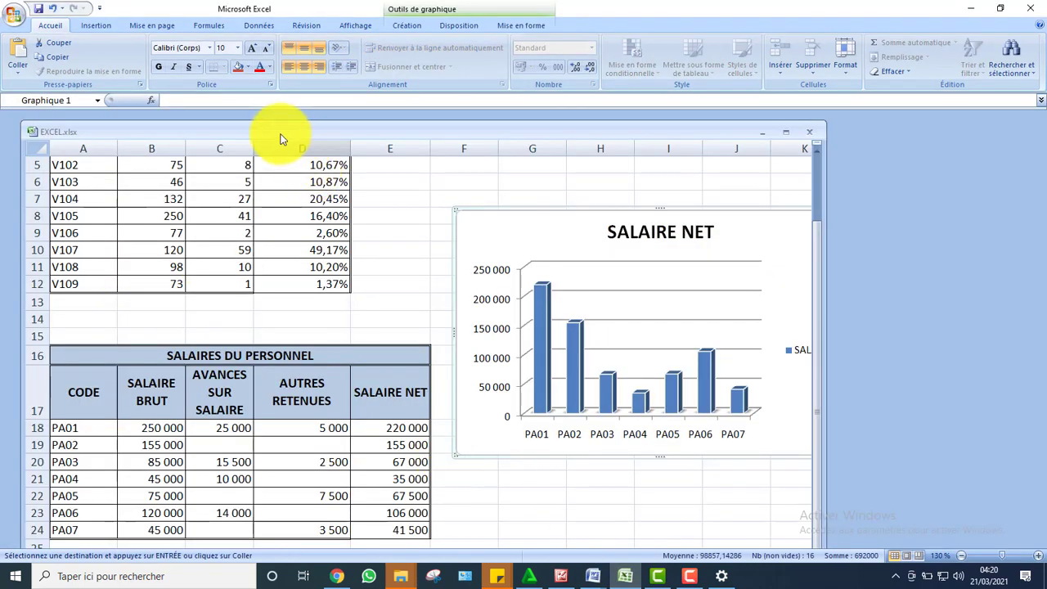
{"action": "double_click", "coordinate": [248, 129]}
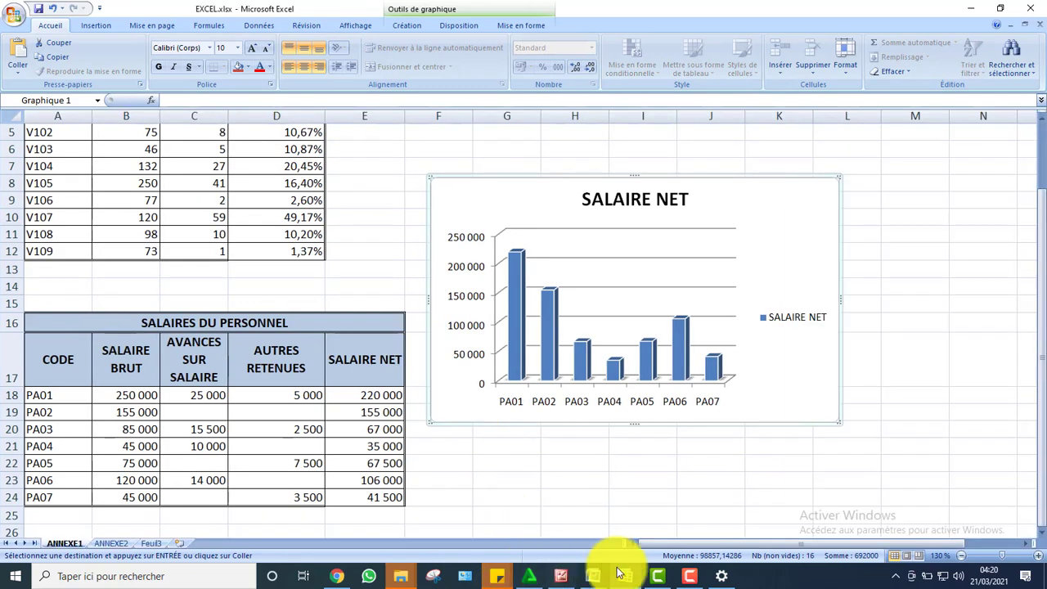
{"action": "left_click", "coordinate": [111, 542]}
{"action": "scroll", "coordinate": [1037, 451], "scroll_direction": "up", "scroll_amount": 2}
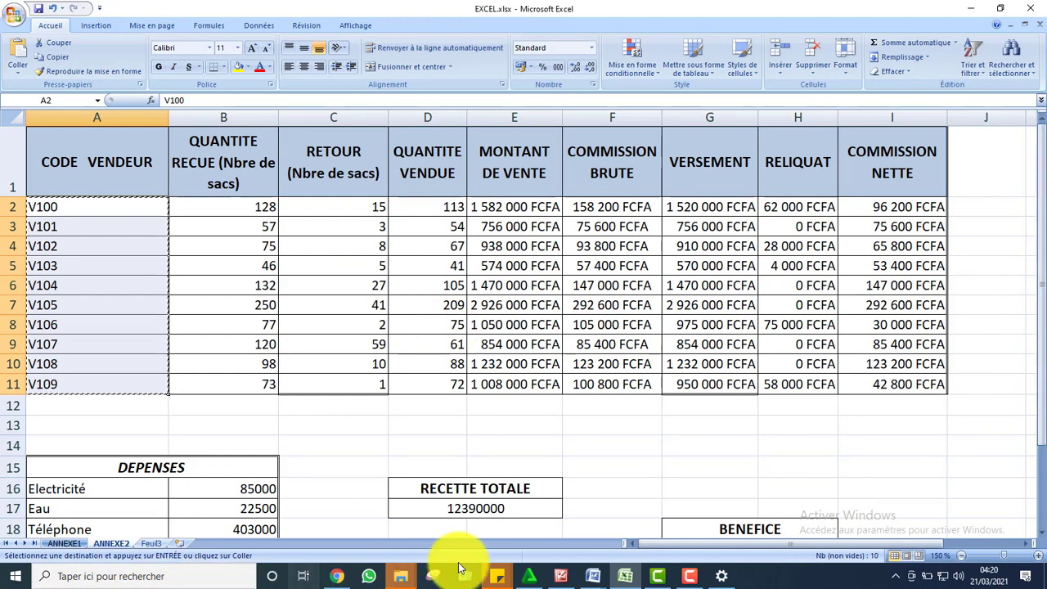
Paste the seller codes as a link from cell A2 of the embedded sheet in rapport.docx and extend its frame down to row 12
{"action": "left_click", "coordinate": [599, 577]}
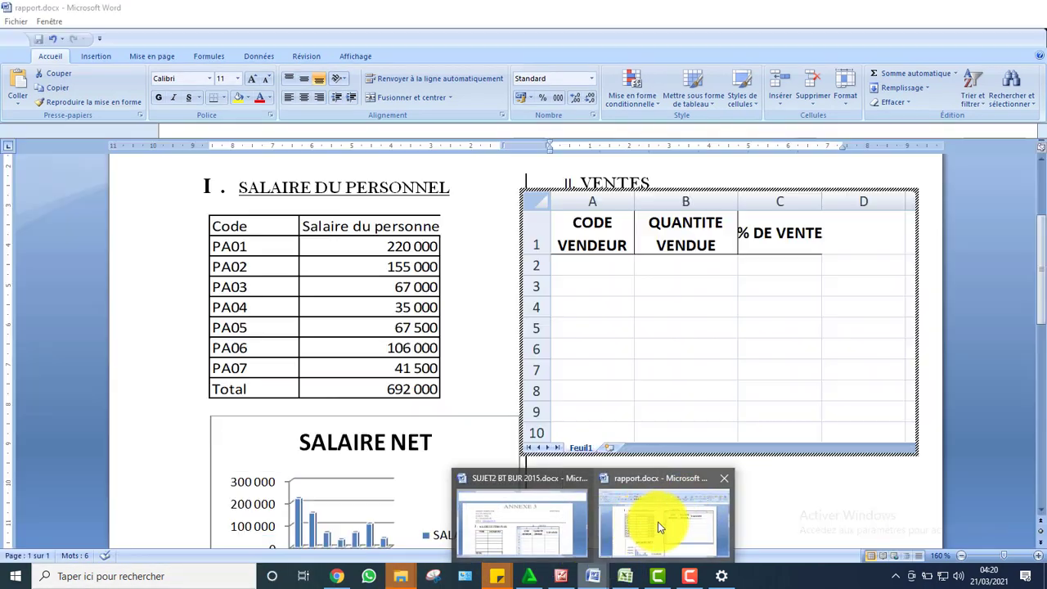
{"action": "left_click", "coordinate": [654, 528]}
{"action": "left_click", "coordinate": [593, 264]}
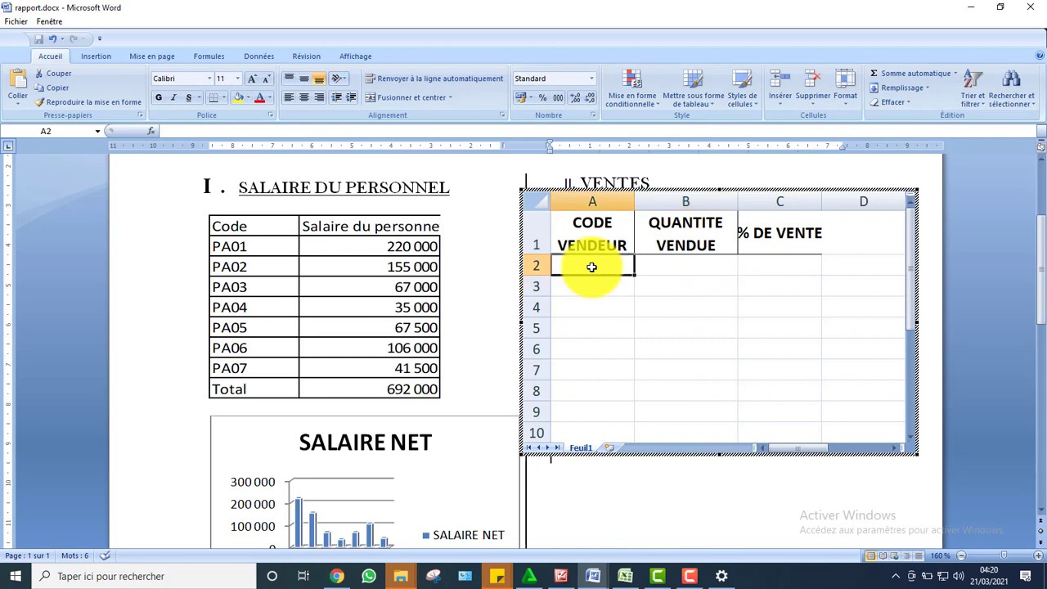
{"action": "right_click", "coordinate": [594, 264]}
{"action": "left_click", "coordinate": [642, 319]}
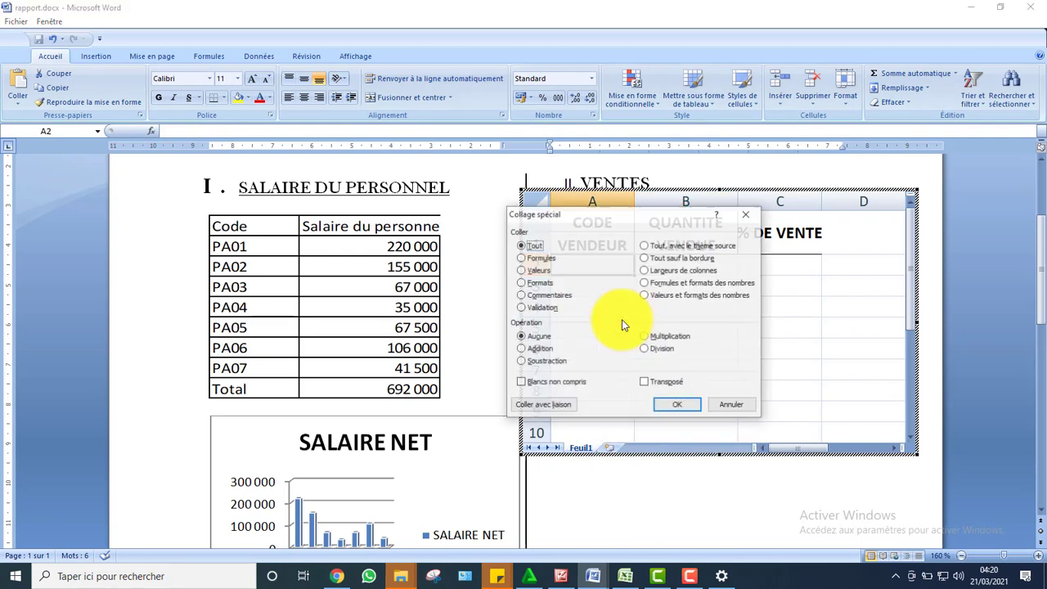
{"action": "left_click", "coordinate": [545, 407]}
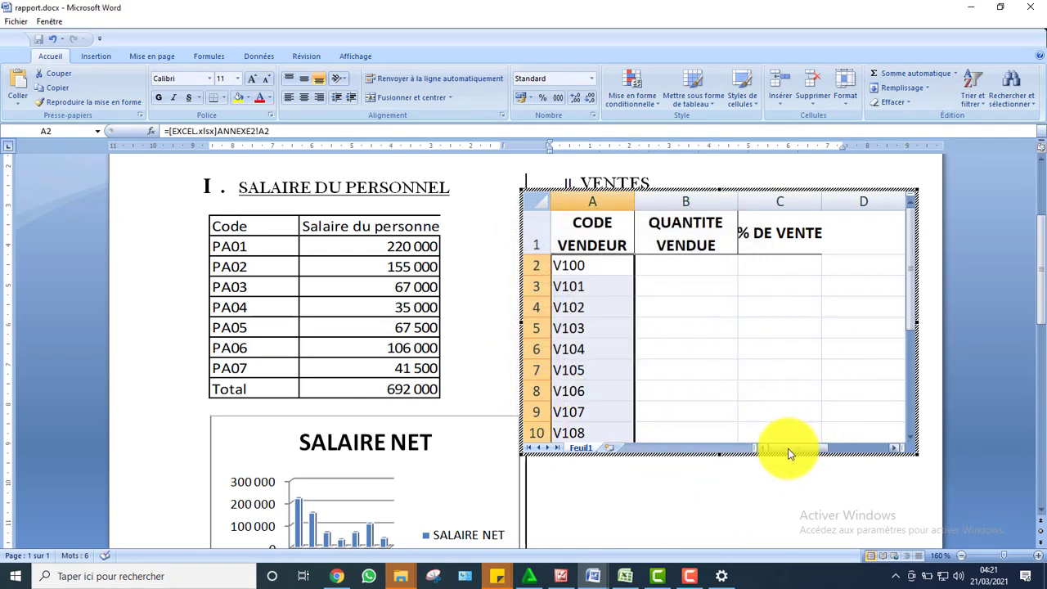
{"action": "left_click_drag", "start_coordinate": [719, 456], "coordinate": [717, 493]}
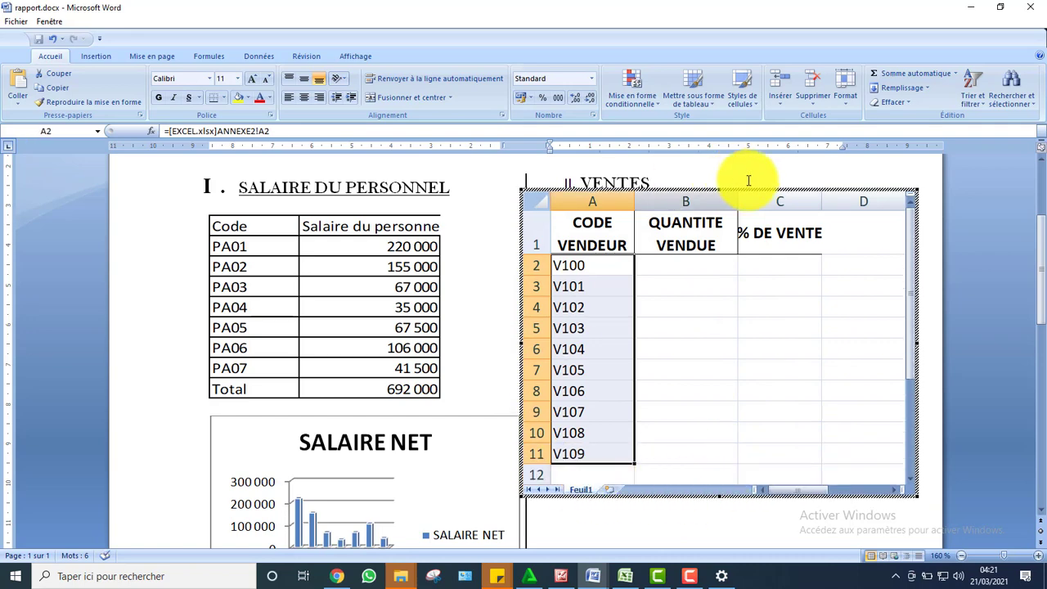
Return to the ANNEXE1 sheet of EXCEL.xlsx and move the SALAIRE NET chart right, away from the APPROVISIONNEMENT table
{"action": "left_click", "coordinate": [597, 577]}
{"action": "left_click", "coordinate": [625, 578]}
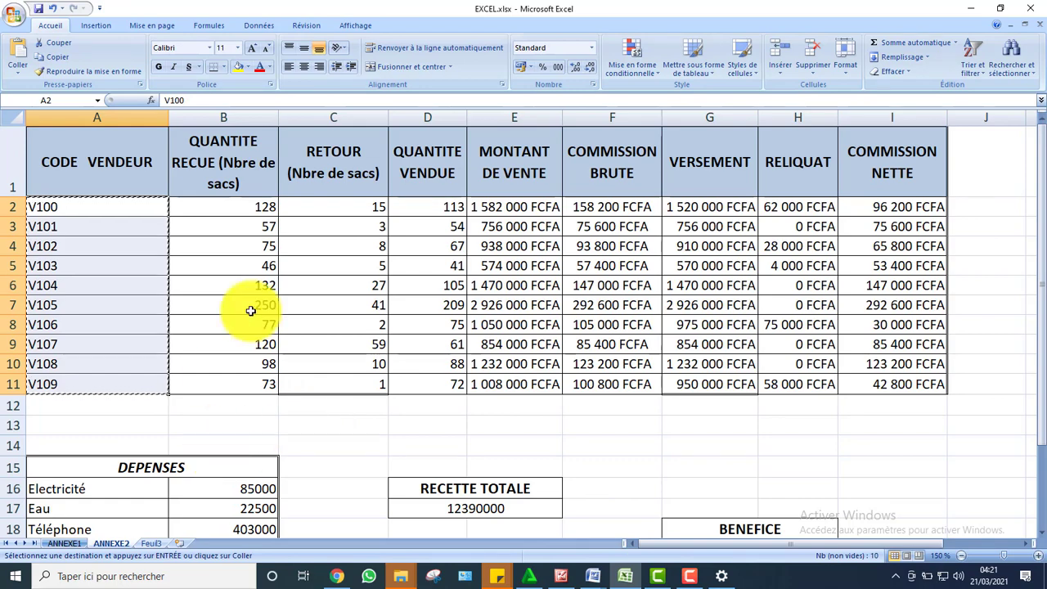
{"action": "left_click", "coordinate": [65, 543]}
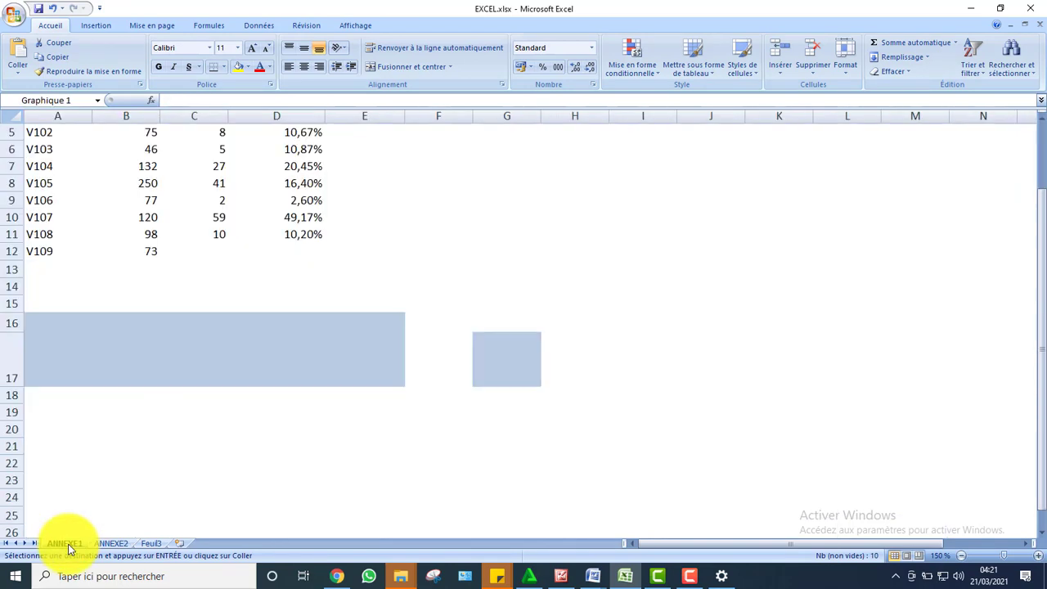
{"action": "scroll", "coordinate": [1038, 274], "scroll_direction": "up", "scroll_amount": 2}
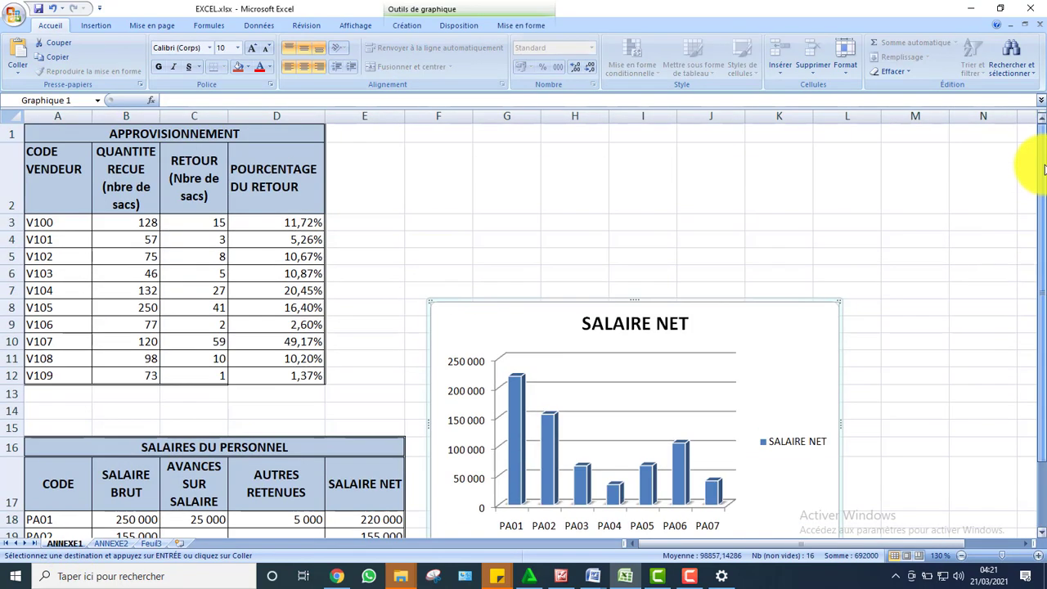
{"action": "left_click", "coordinate": [151, 179]}
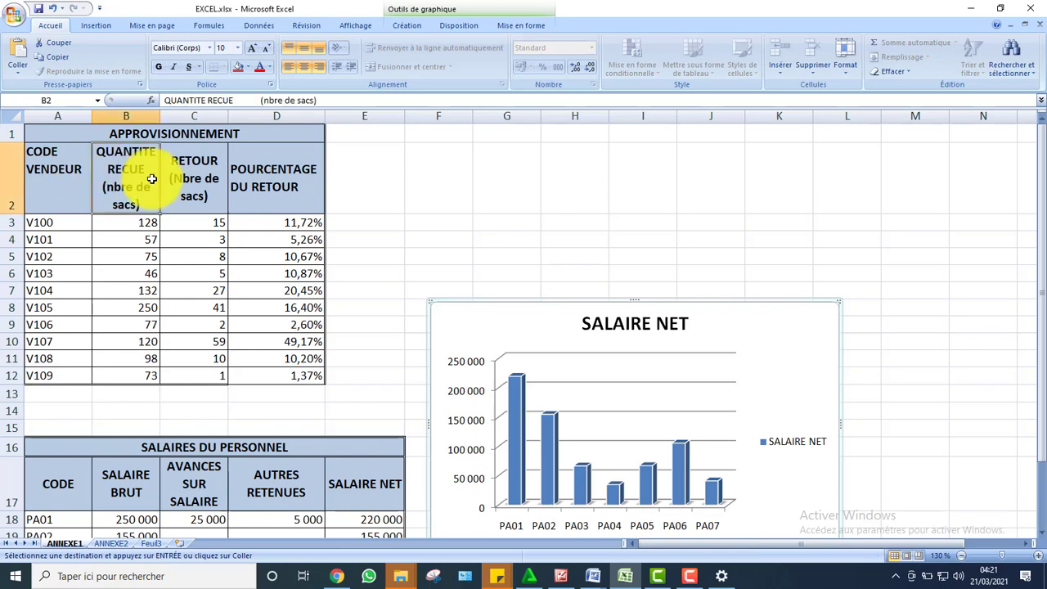
{"action": "left_click", "coordinate": [206, 171]}
{"action": "left_click_drag", "start_coordinate": [469, 326], "coordinate": [683, 299]}
Enter the two-line header "Quantite vendue" in cell E2, beside the POURCENTAGE DU RETOUR header
{"action": "left_click", "coordinate": [380, 191]}
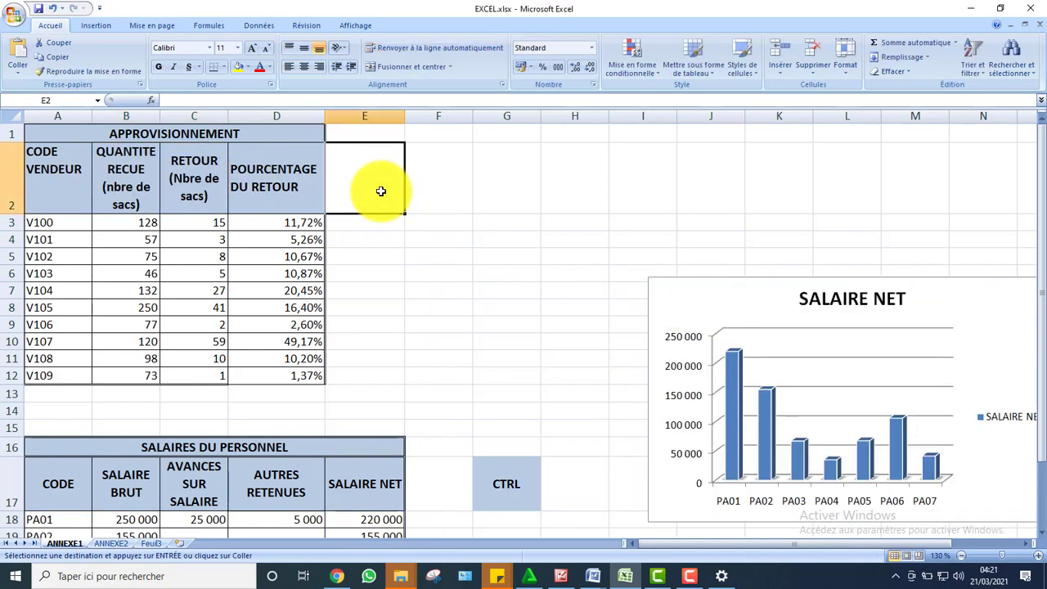
{"action": "type", "text": "Quantite"}
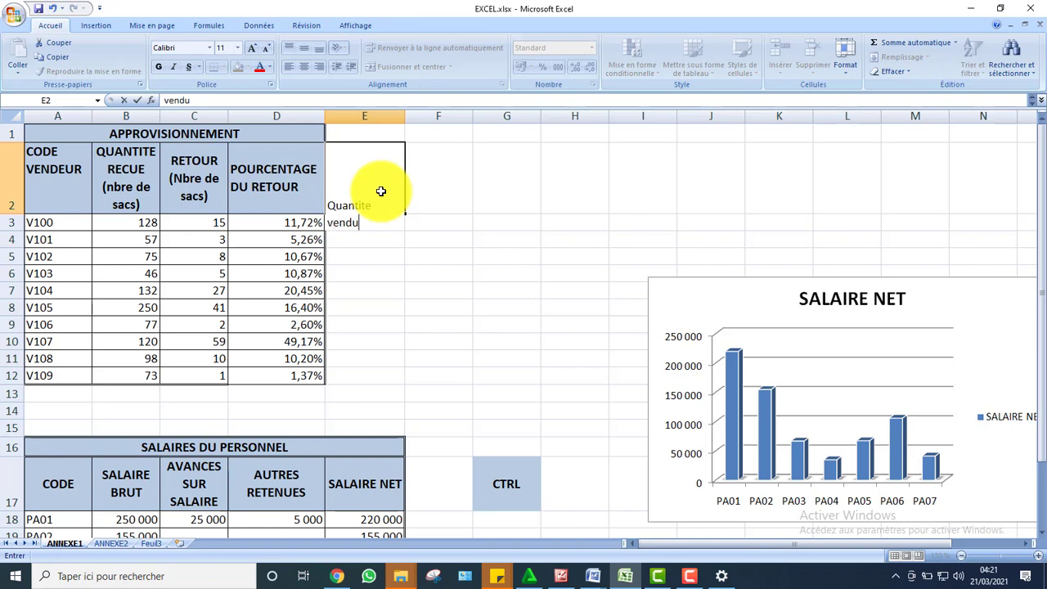
{"action": "key", "text": "Return"}
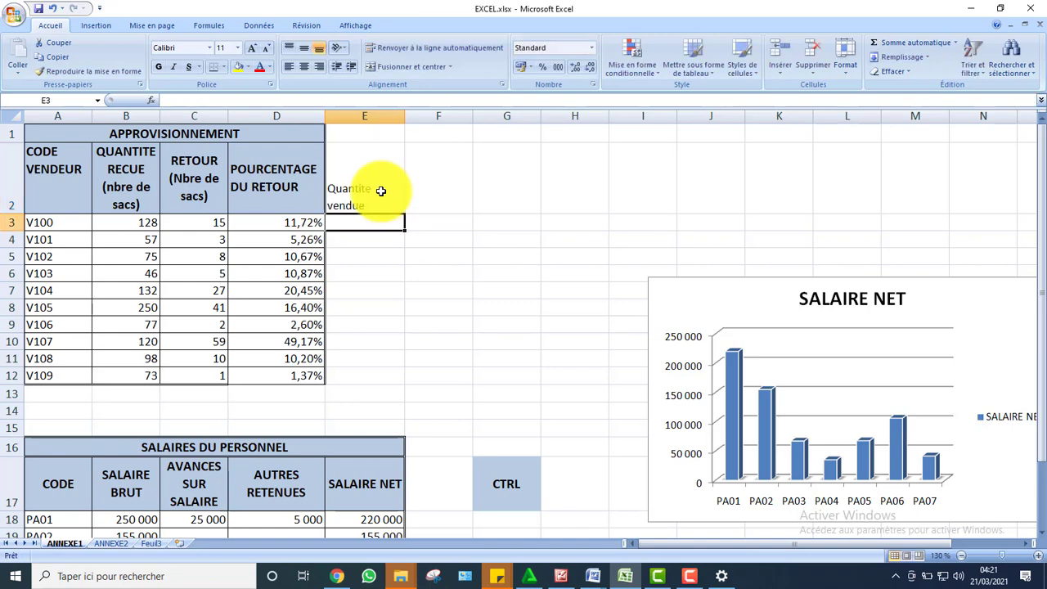
Calculate the quantity sold in E3 with =B3-C3 and fill the formula down to E12
{"action": "left_click", "coordinate": [275, 167]}
{"action": "left_click", "coordinate": [367, 236]}
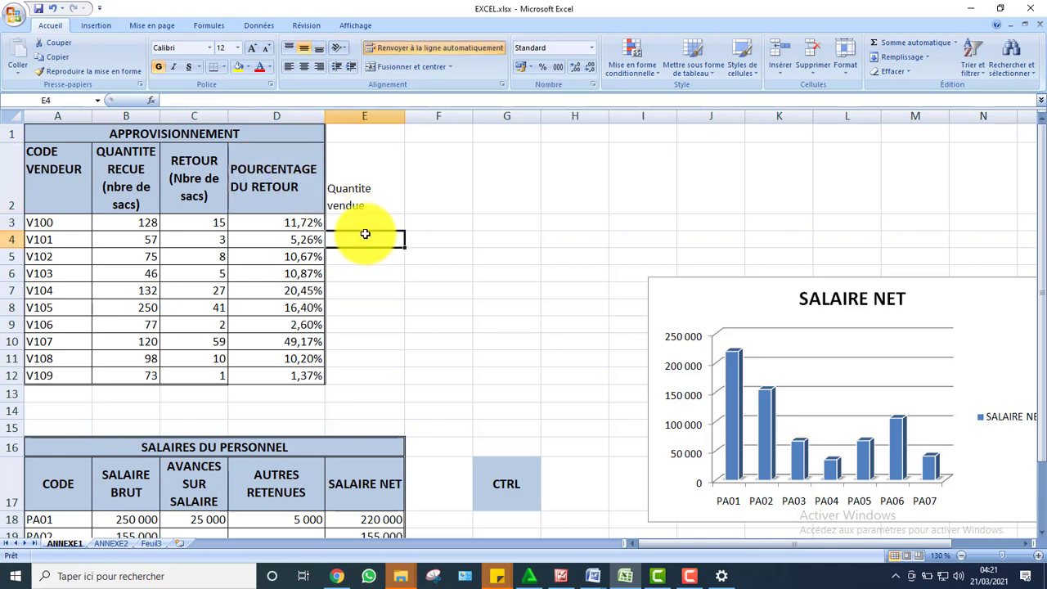
{"action": "left_click", "coordinate": [349, 221]}
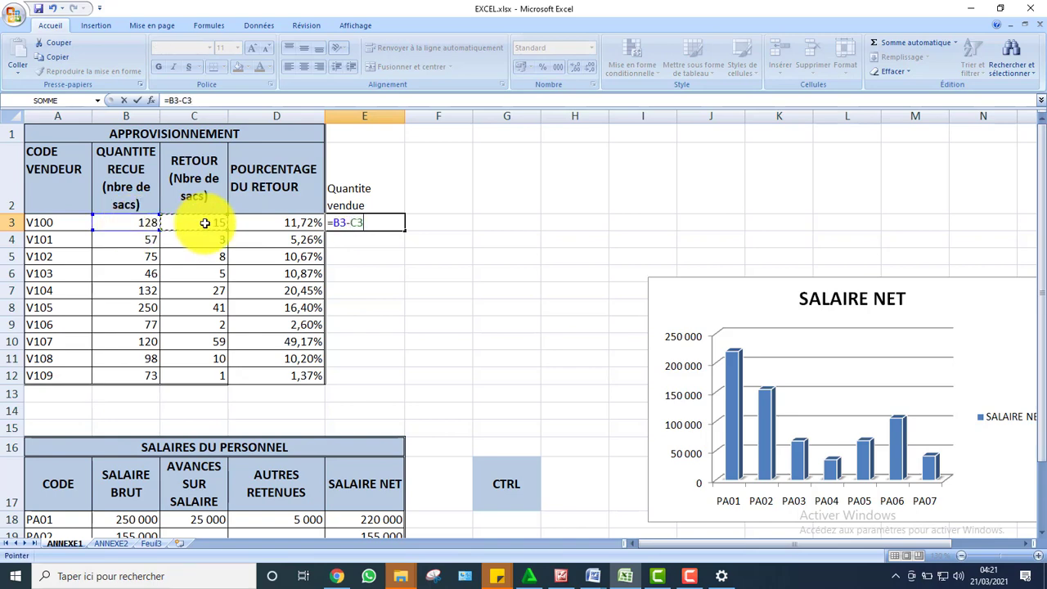
{"action": "key", "text": "Return"}
{"action": "left_click", "coordinate": [368, 223]}
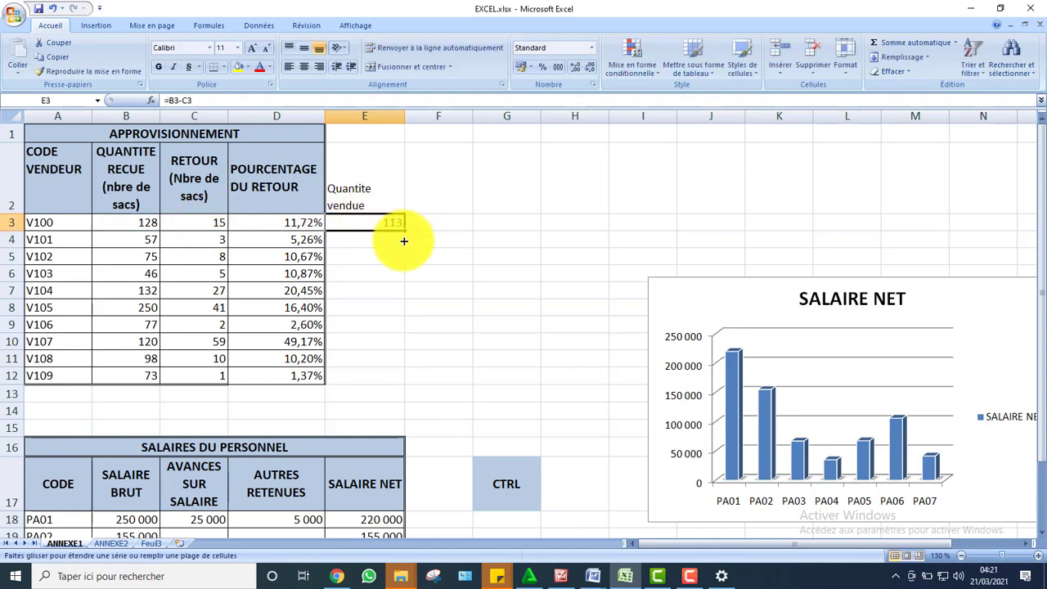
{"action": "left_click_drag", "start_coordinate": [403, 241], "coordinate": [393, 387]}
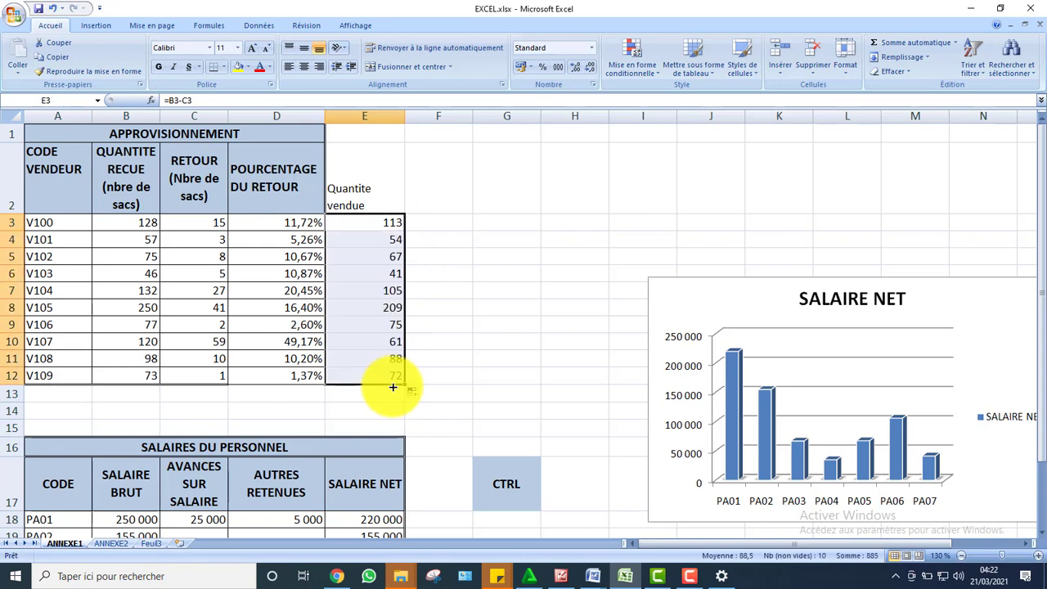
Apply the formatting of header D2 to the Quantite vendue header and the formatting of C4 to E3:E12
{"action": "left_click", "coordinate": [282, 200]}
{"action": "left_click", "coordinate": [86, 71]}
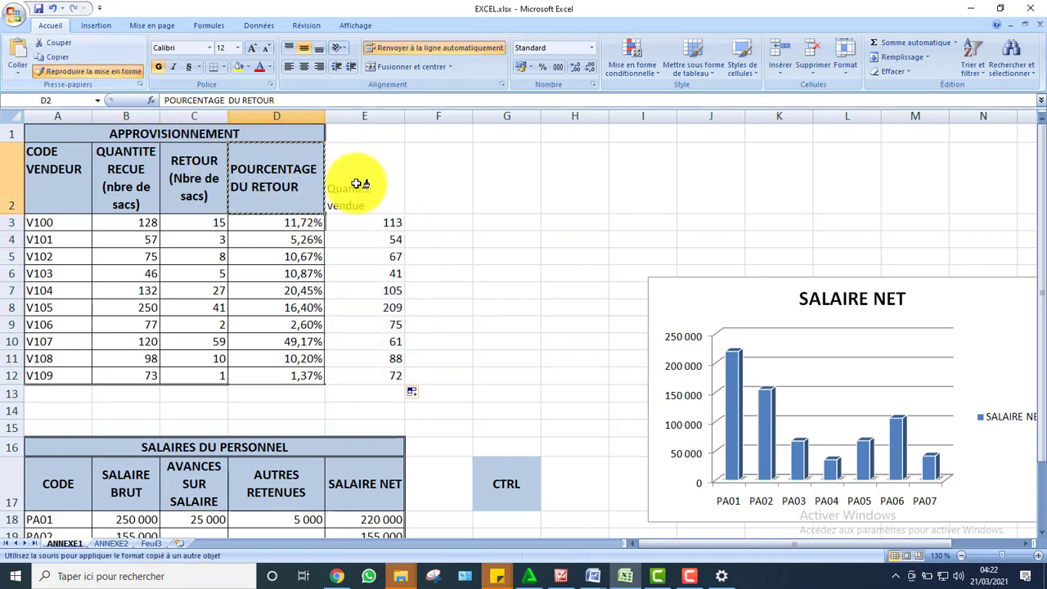
{"action": "left_click", "coordinate": [360, 184]}
{"action": "left_click", "coordinate": [286, 222]}
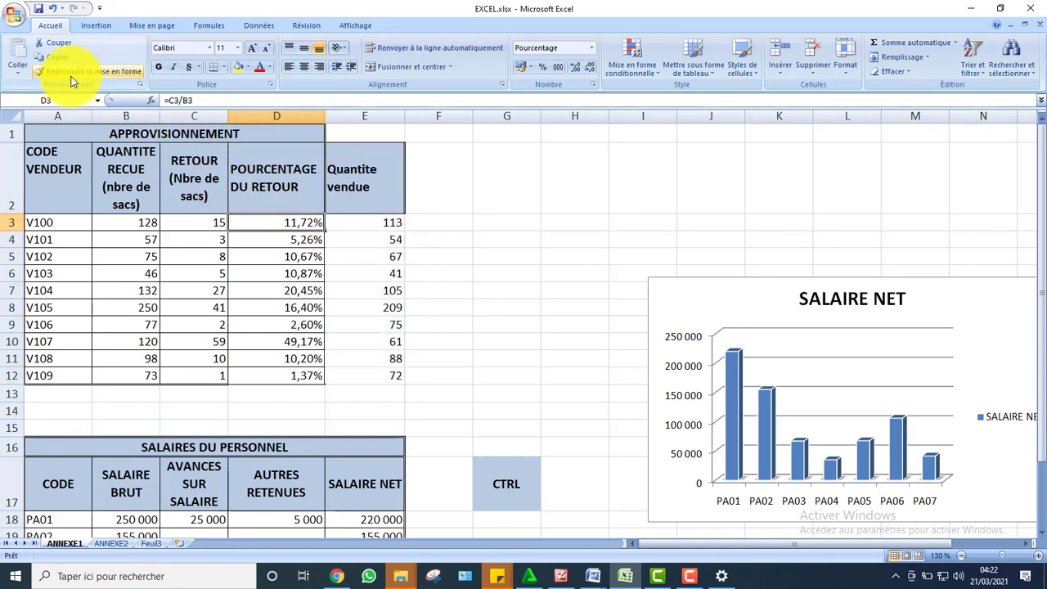
{"action": "left_click", "coordinate": [203, 238]}
{"action": "left_click", "coordinate": [82, 72]}
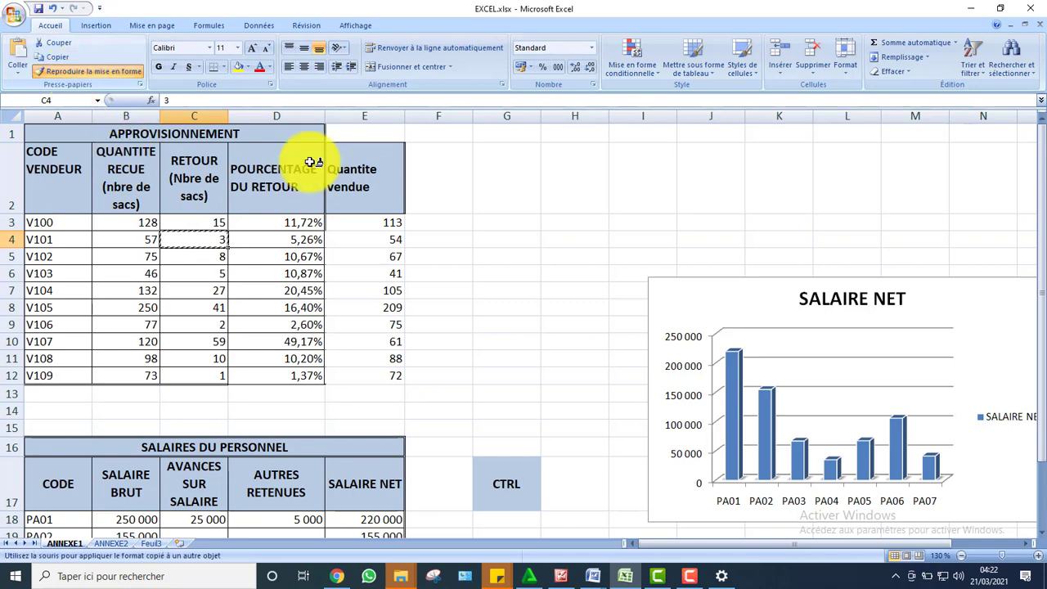
{"action": "left_click_drag", "start_coordinate": [352, 219], "coordinate": [380, 358]}
{"action": "left_click_drag", "start_coordinate": [382, 377], "coordinate": [381, 376]}
{"action": "left_click", "coordinate": [518, 297]}
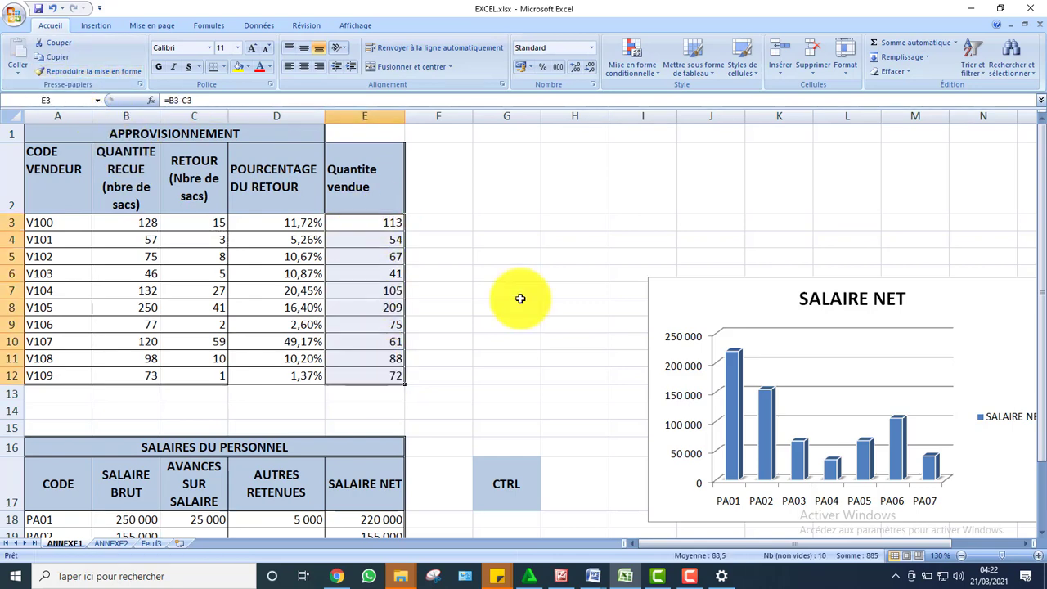
Copy the Quantite vendue values in E3:E12 of the ANNEXE1 sheet
{"action": "left_click", "coordinate": [351, 223]}
{"action": "left_click_drag", "start_coordinate": [359, 235], "coordinate": [353, 369]}
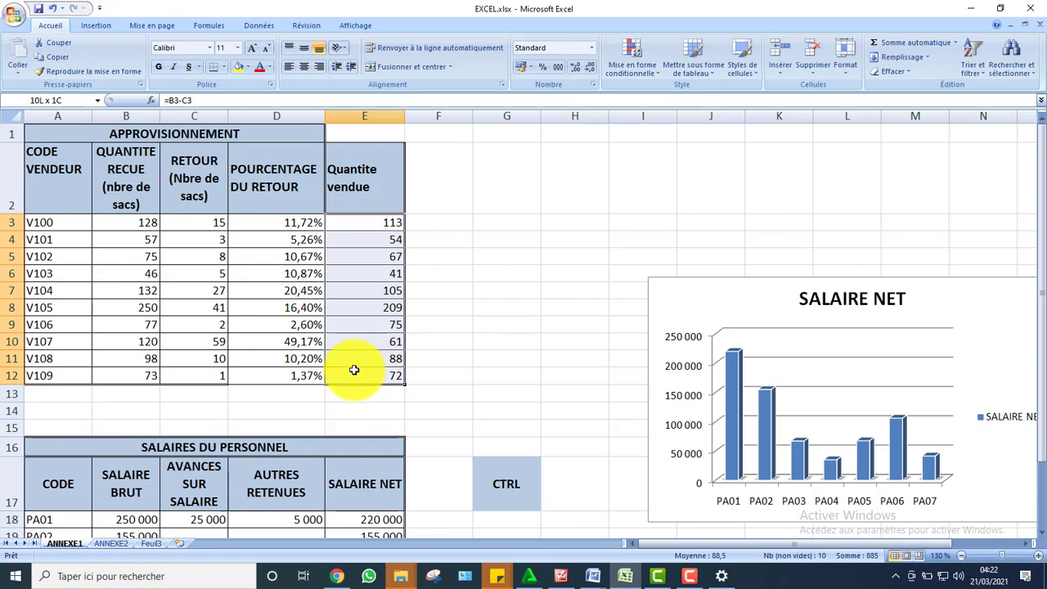
{"action": "right_click", "coordinate": [375, 282]}
{"action": "left_click", "coordinate": [406, 308]}
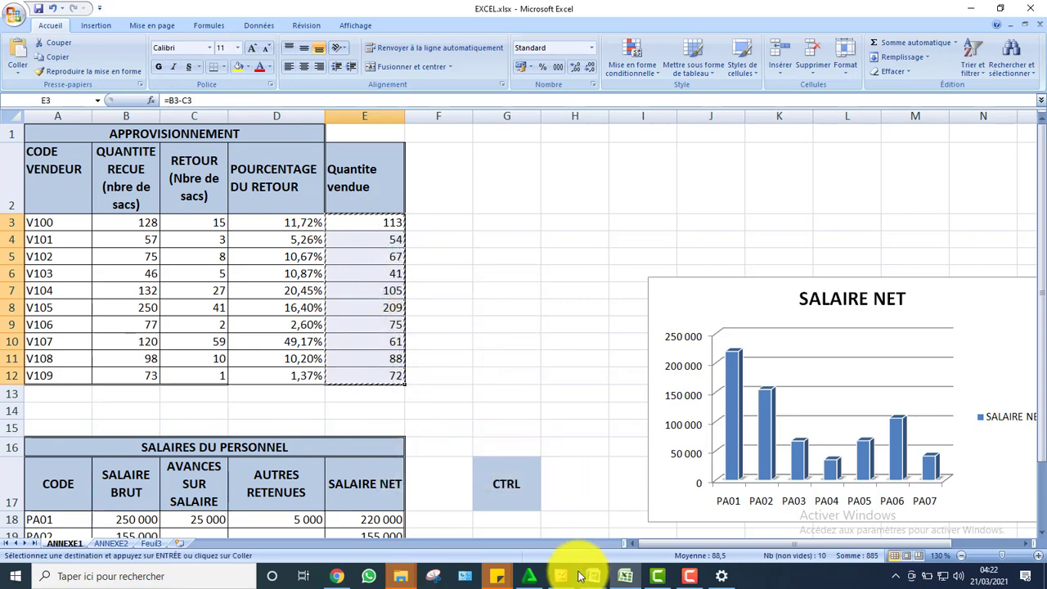
Paste the copied quantities as a link from cell B2 of the embedded sheet in rapport.docx
{"action": "mouse_move", "coordinate": [578, 576]}
{"action": "left_click", "coordinate": [648, 538]}
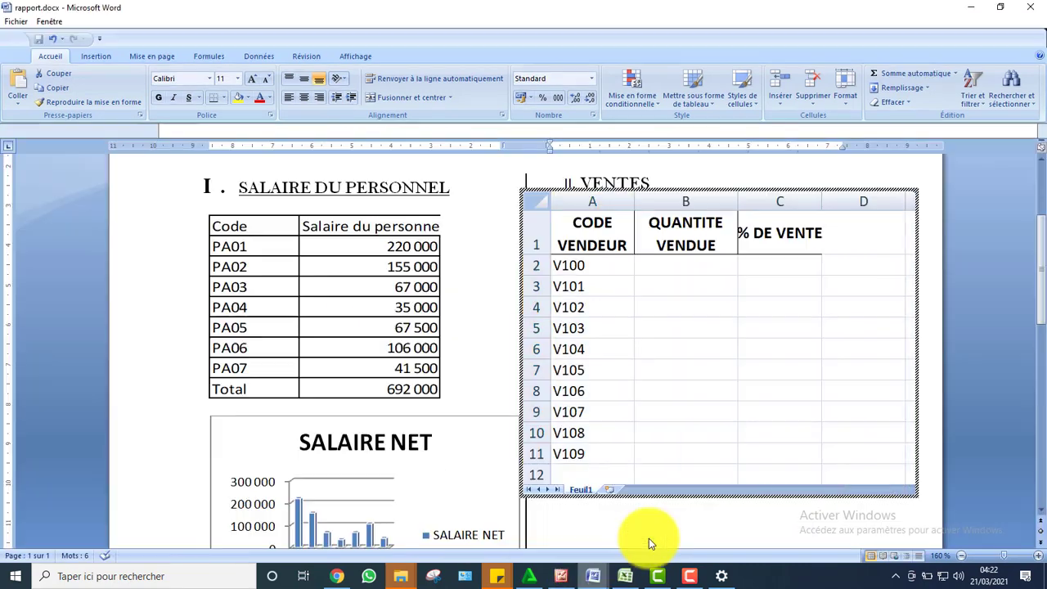
{"action": "right_click", "coordinate": [670, 273]}
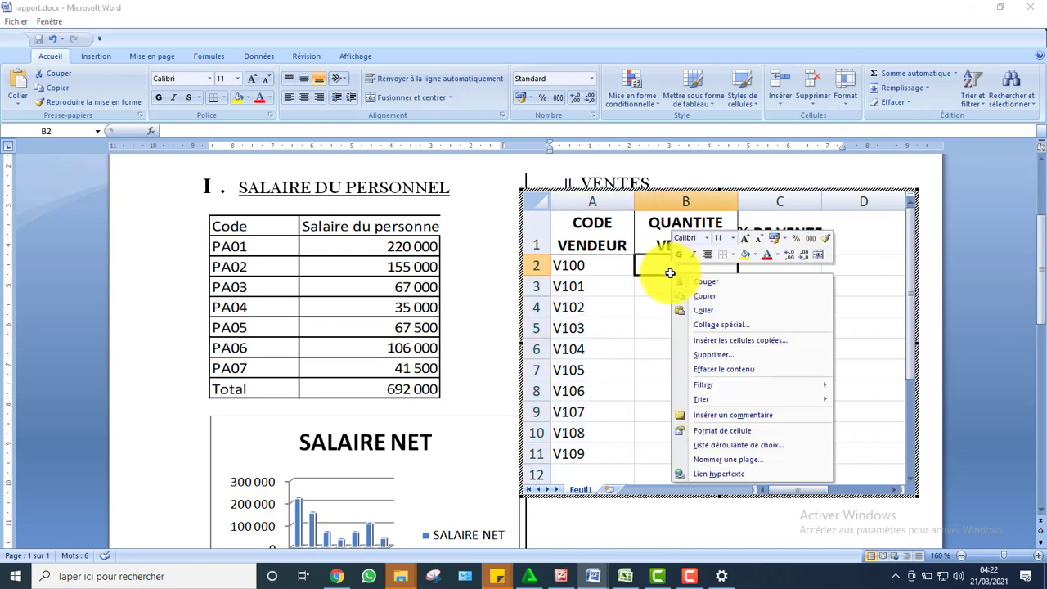
{"action": "left_click", "coordinate": [705, 328]}
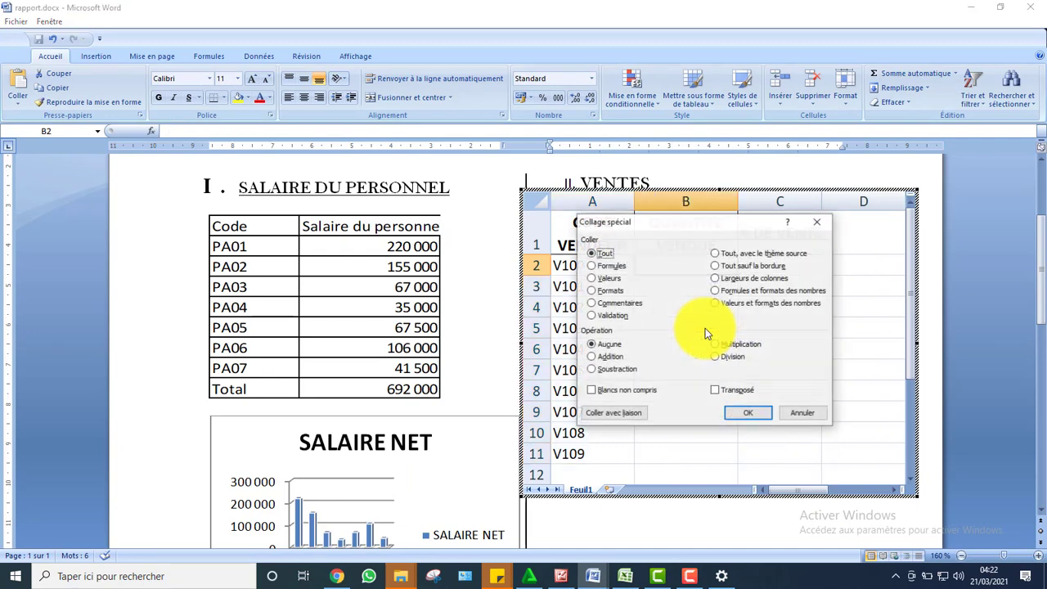
{"action": "left_click", "coordinate": [611, 410]}
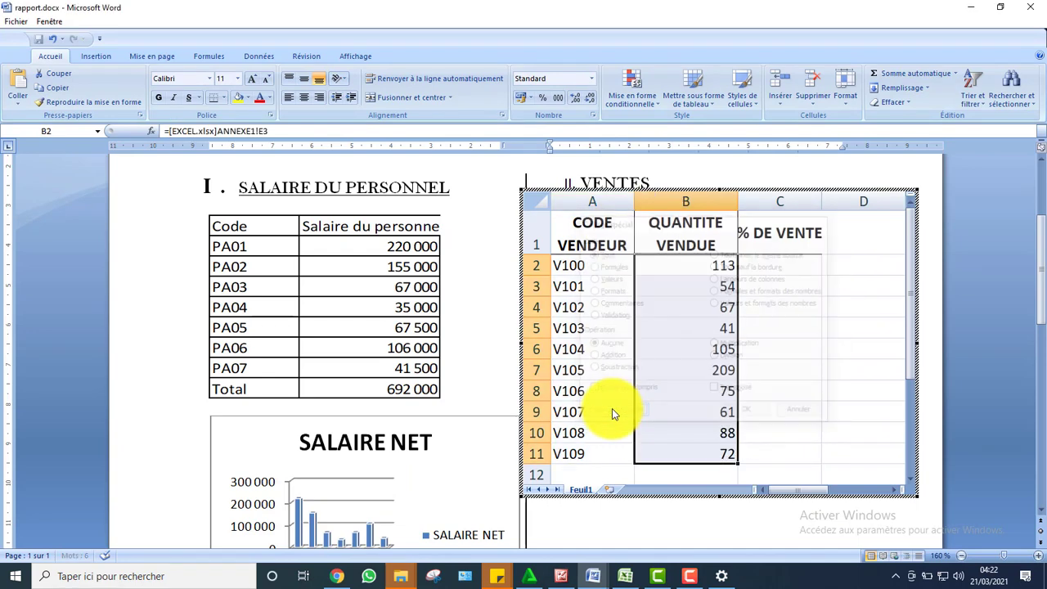
Return to the ANNEXE1 sheet of EXCEL.xlsx and enter the header "% de Vendue" in cell F2
{"action": "left_click", "coordinate": [599, 572]}
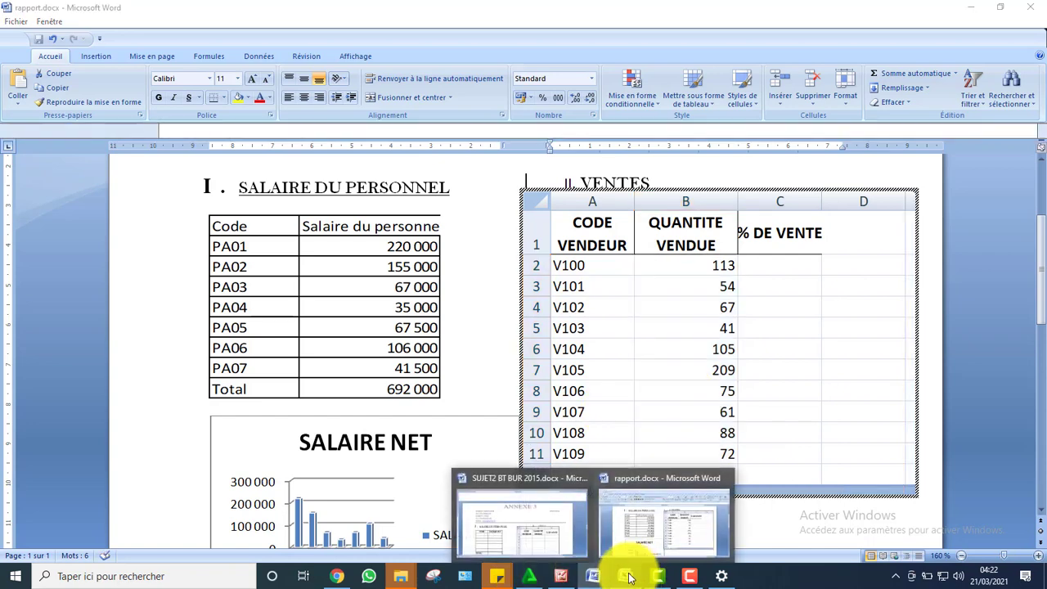
{"action": "left_click", "coordinate": [524, 528]}
{"action": "left_click", "coordinate": [626, 577]}
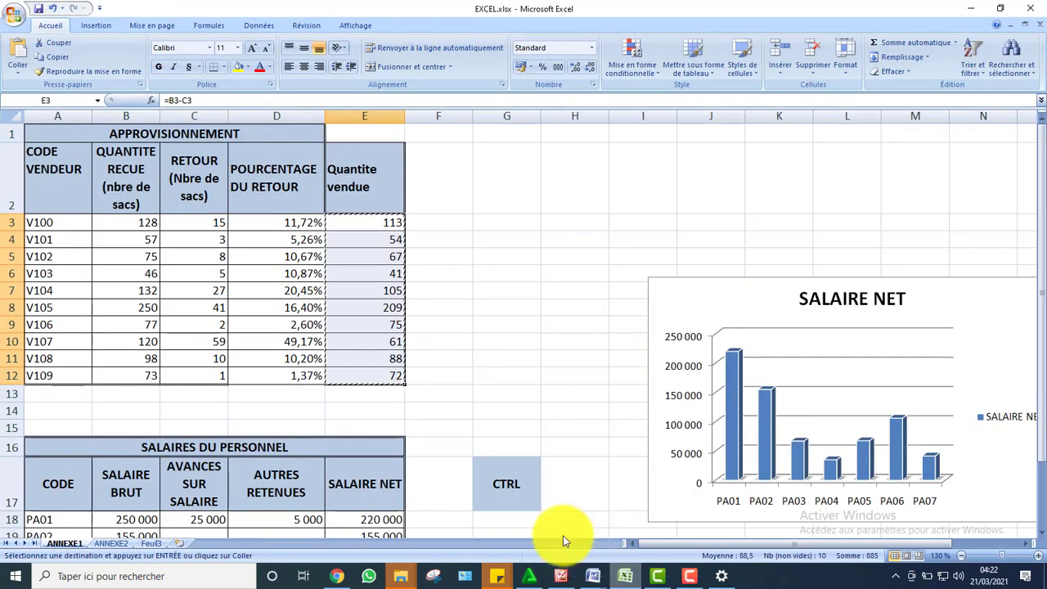
{"action": "left_click", "coordinate": [484, 275]}
{"action": "left_click", "coordinate": [439, 176]}
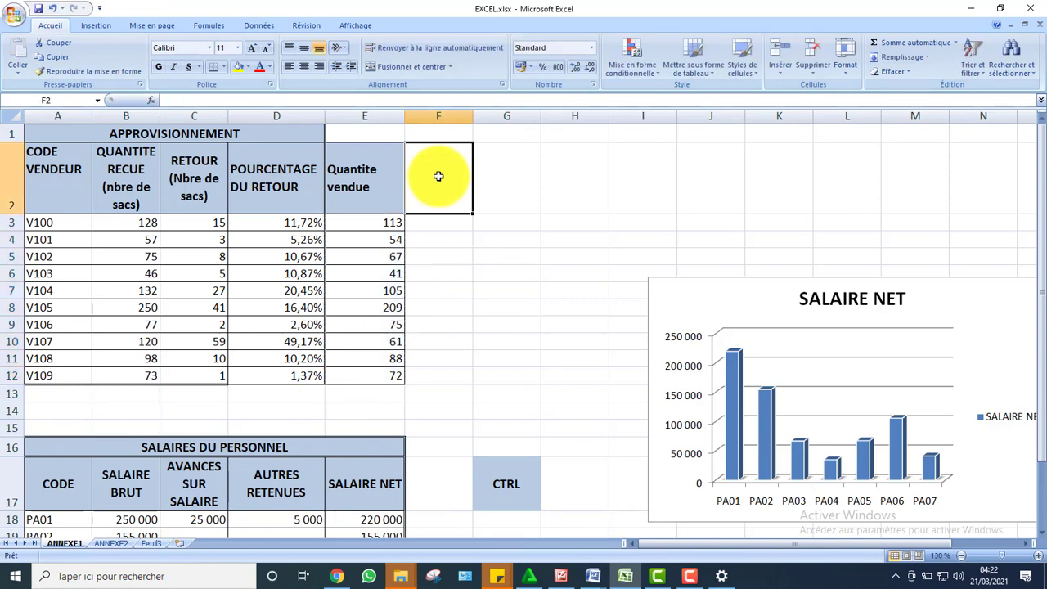
{"action": "type", "text": "% de Vendue"}
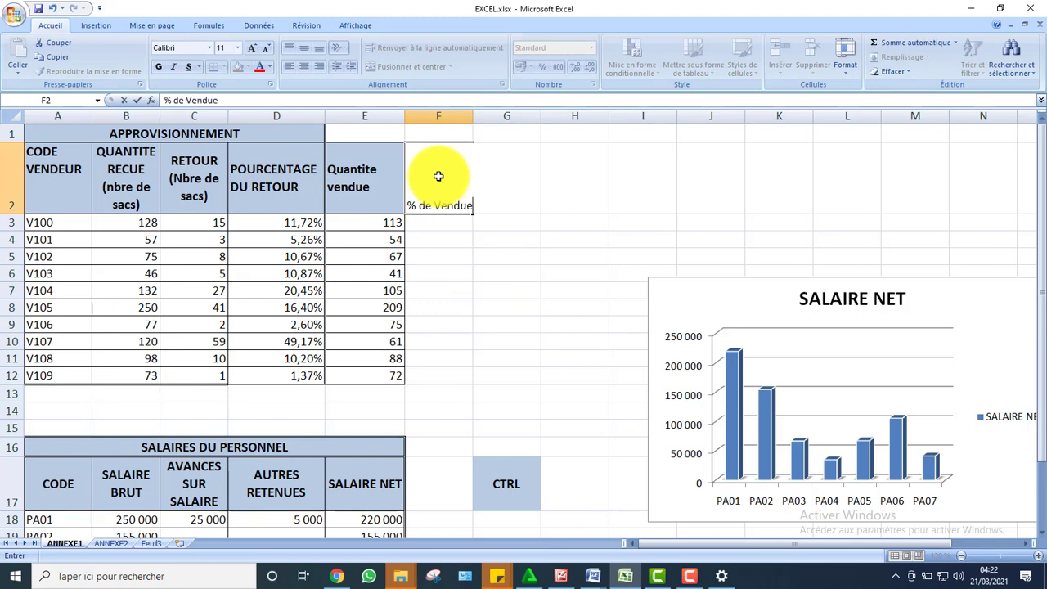
Enter the formula =E3/B3 in cell F3 of the ANNEXE1 sheet and format it as a percentage
{"action": "left_click", "coordinate": [436, 226]}
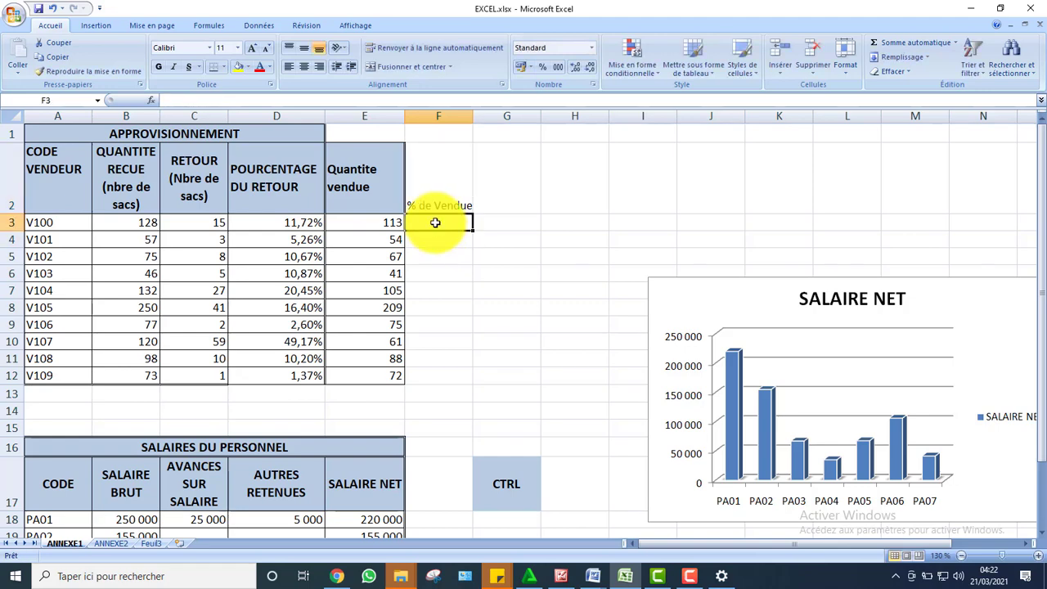
{"action": "type", "text": "="}
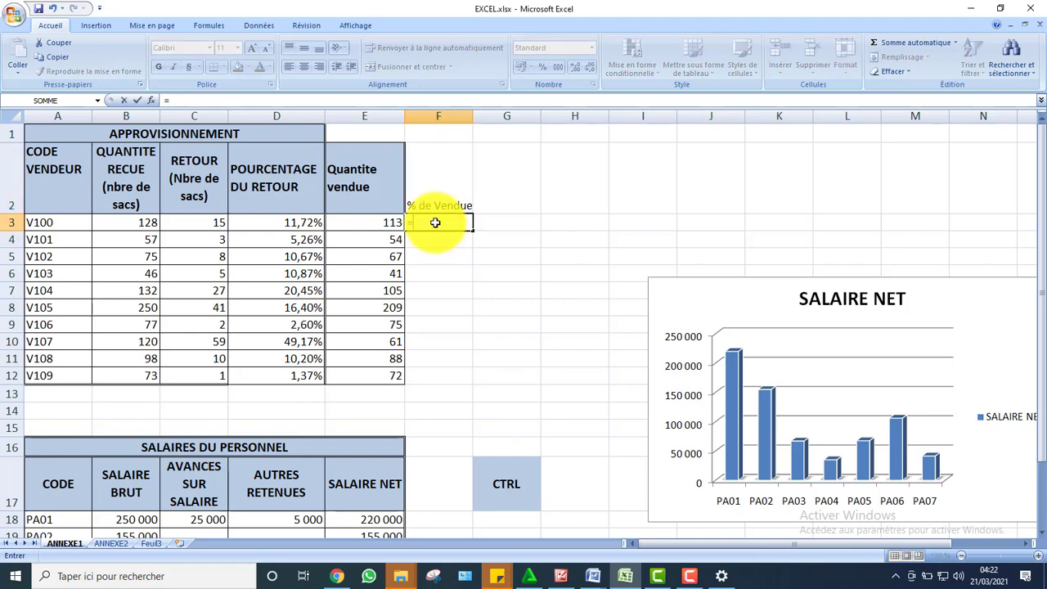
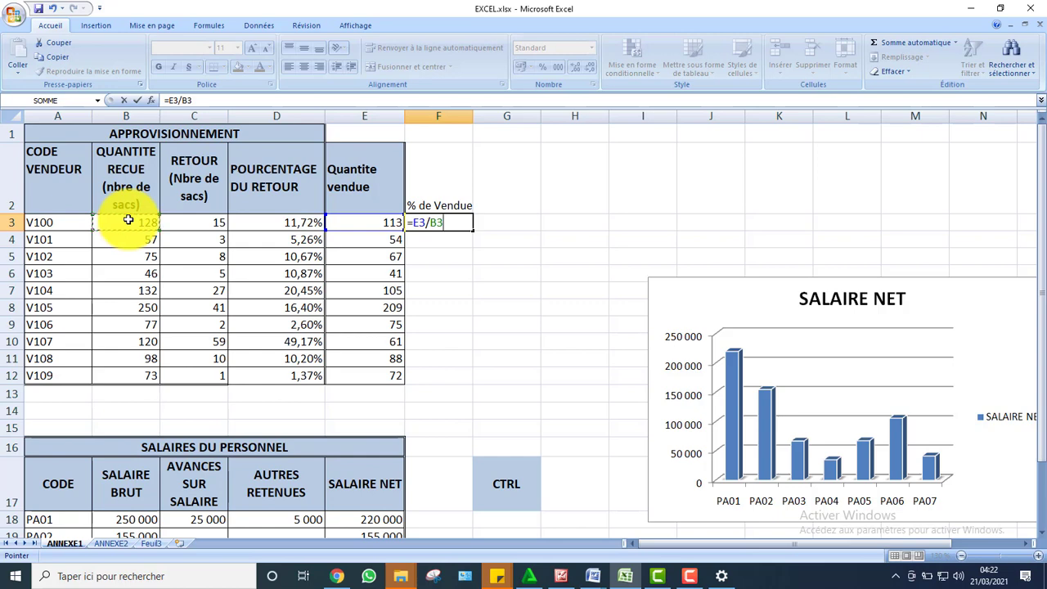
{"action": "key", "text": "Return"}
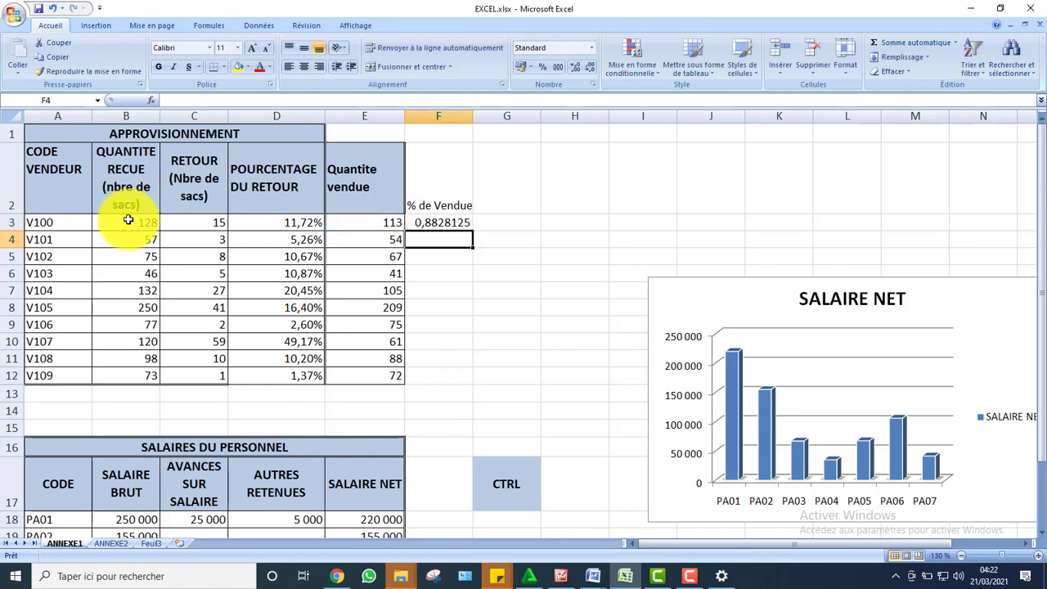
{"action": "left_click", "coordinate": [438, 226]}
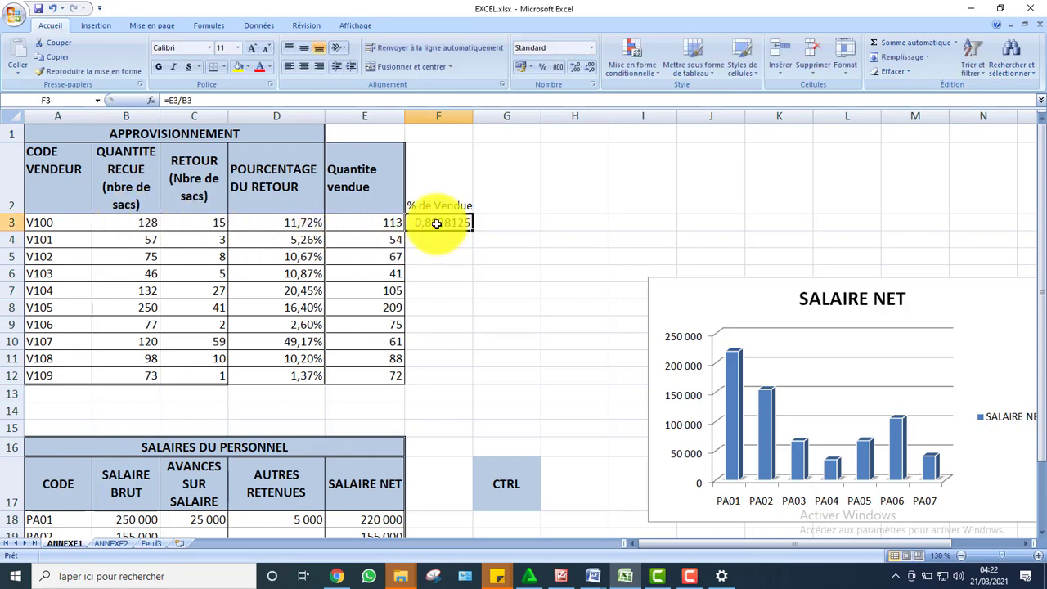
{"action": "left_click", "coordinate": [545, 72]}
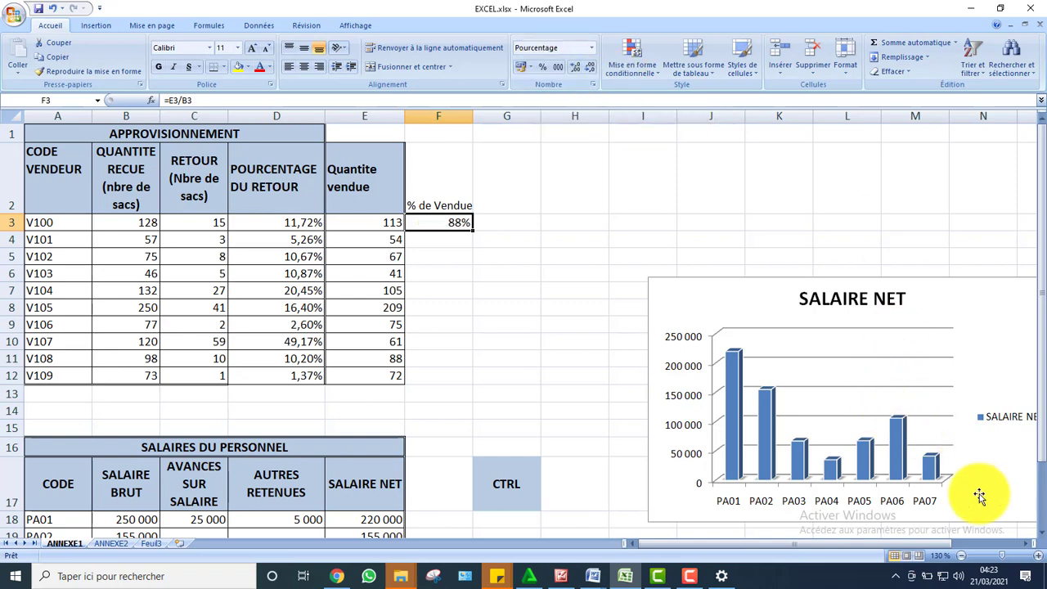
Fill the sales percentage formula from F3 down to F12
{"action": "left_click", "coordinate": [1037, 556]}
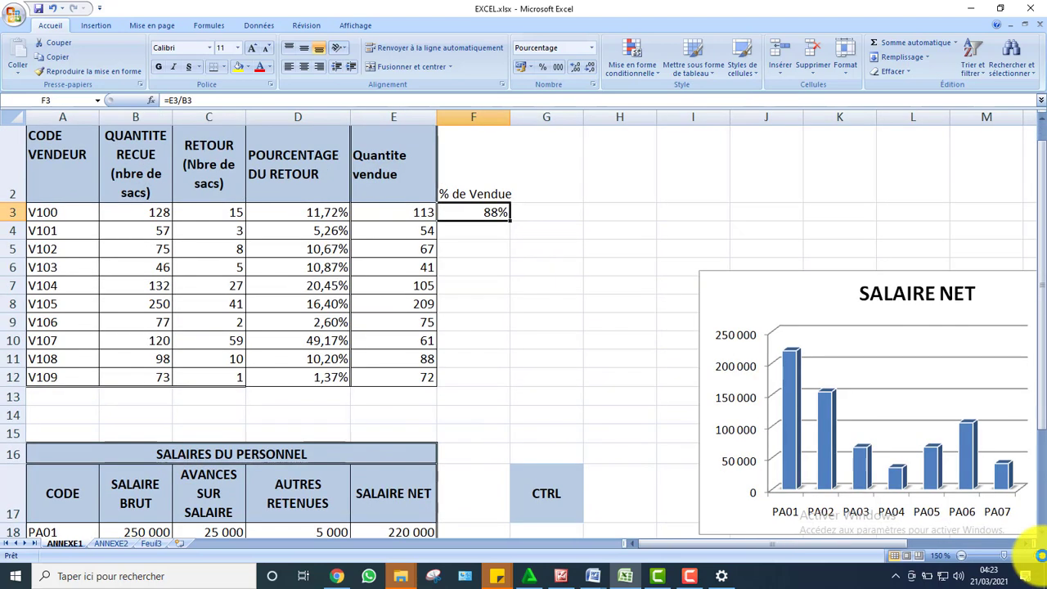
{"action": "left_click", "coordinate": [1037, 556]}
{"action": "scroll", "coordinate": [1032, 253], "scroll_direction": "up", "scroll_amount": 1}
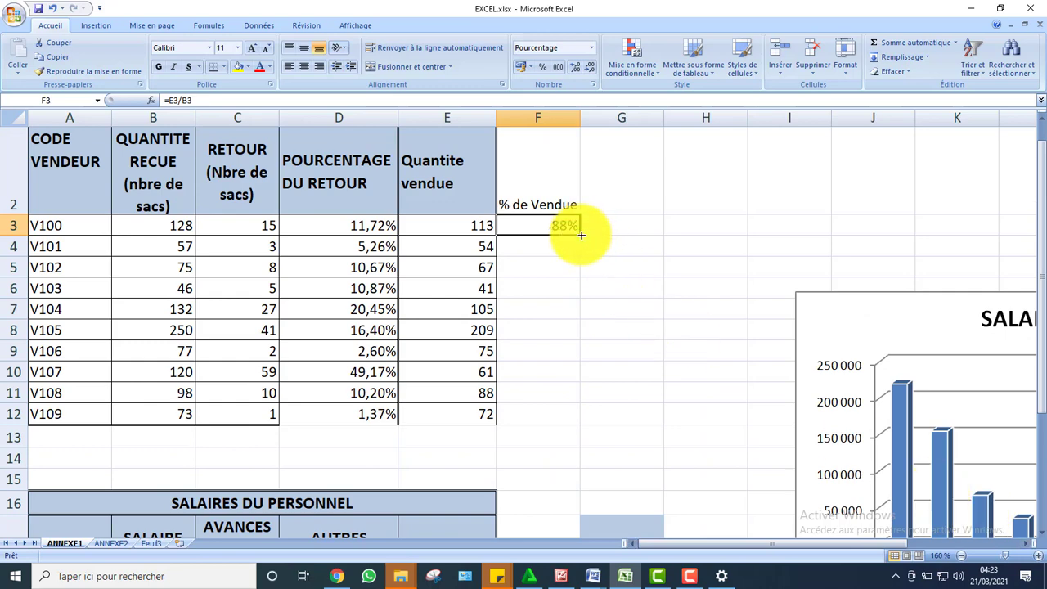
{"action": "left_click_drag", "start_coordinate": [580, 235], "coordinate": [573, 419]}
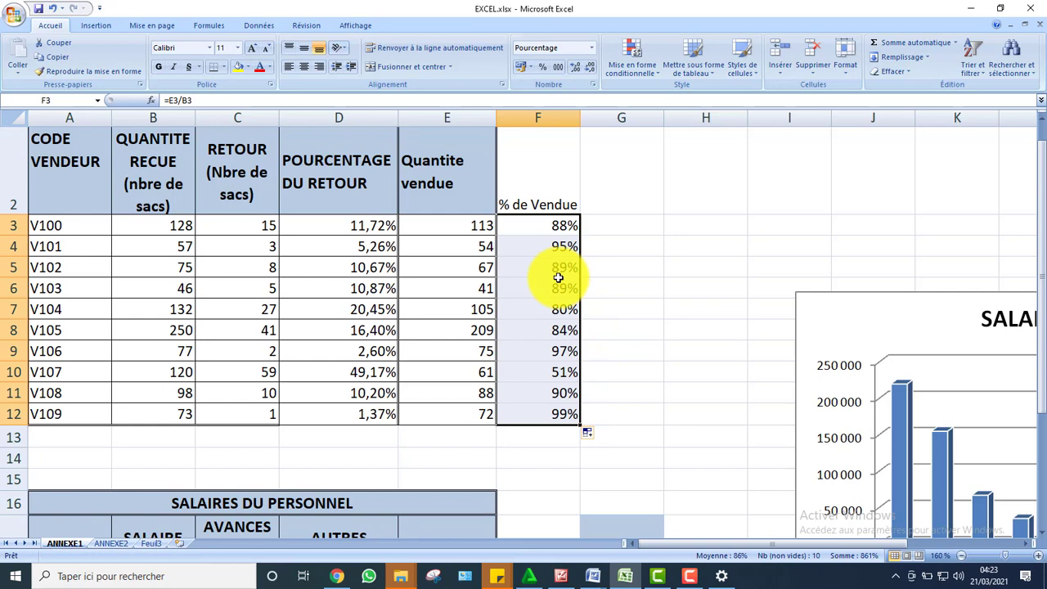
Copy the percentages in F3:F12 and paste them as a link from cell C2 of the embedded sheet in rapport.docx
{"action": "key", "text": "ctrl+c"}
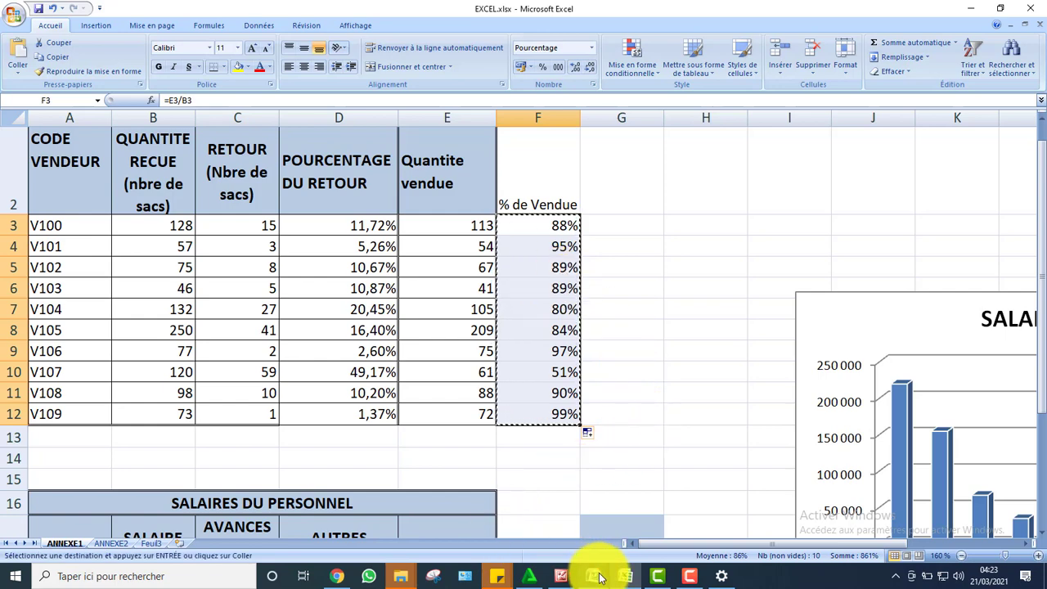
{"action": "mouse_move", "coordinate": [601, 572]}
{"action": "left_click", "coordinate": [660, 478]}
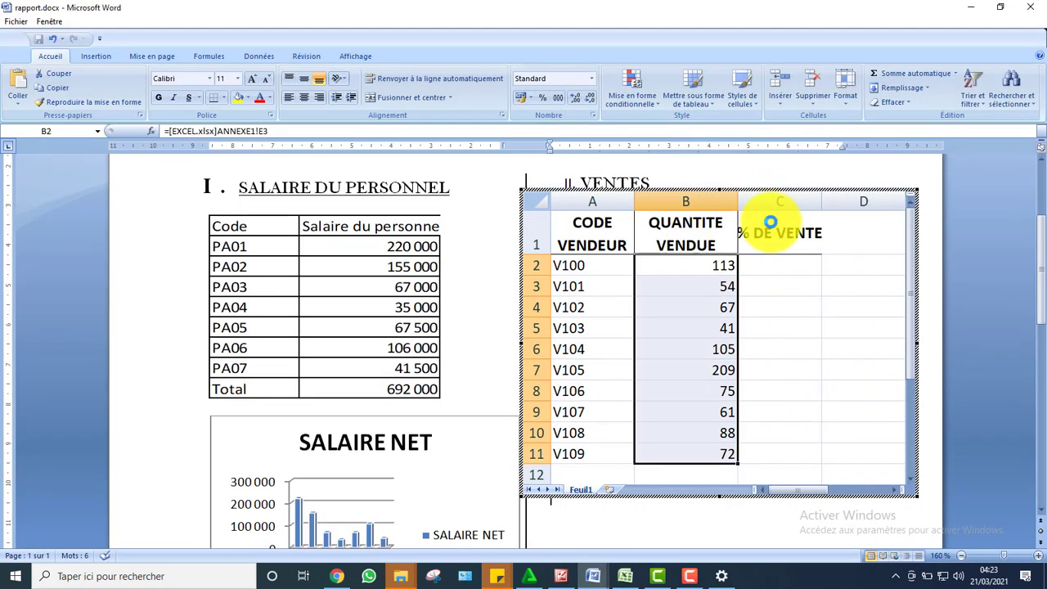
{"action": "left_click", "coordinate": [771, 264]}
{"action": "right_click", "coordinate": [771, 264]}
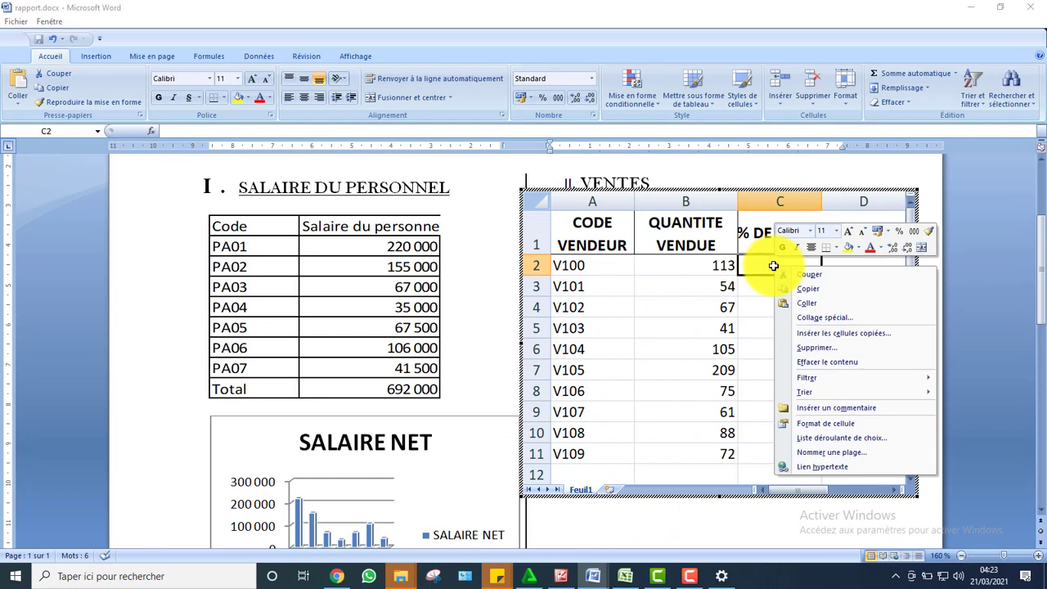
{"action": "left_click", "coordinate": [801, 316]}
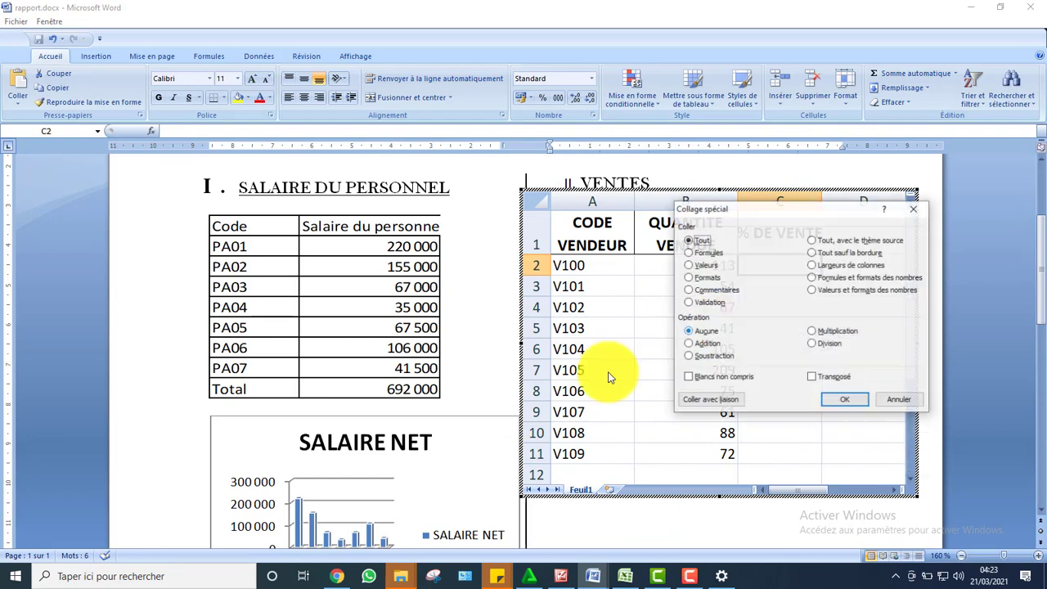
{"action": "left_click", "coordinate": [710, 399]}
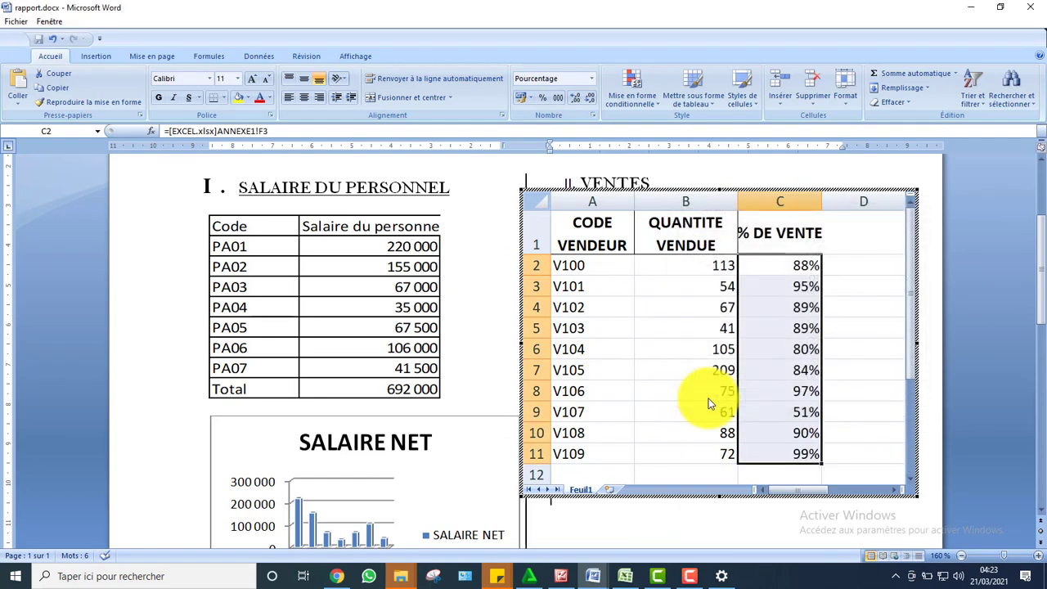
Apply all borders to the range A1:C11 of the embedded sales table
{"action": "left_click", "coordinate": [690, 308]}
{"action": "left_click_drag", "start_coordinate": [587, 236], "coordinate": [783, 454]}
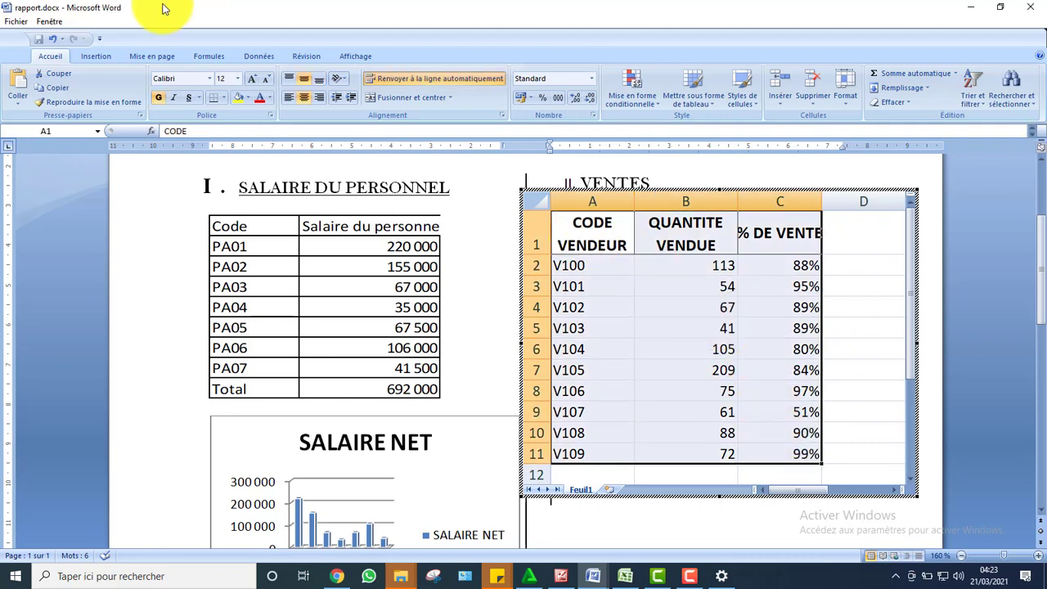
{"action": "left_click", "coordinate": [224, 98]}
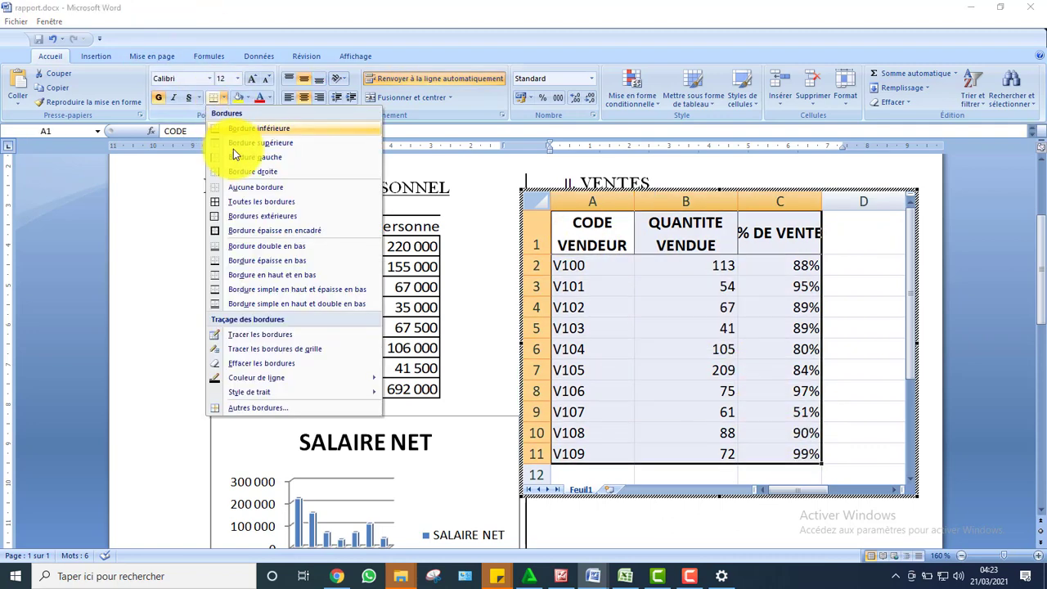
{"action": "left_click", "coordinate": [242, 202]}
Fill the header cells A1:C1 of the embedded sales table with a medium blue theme colour
{"action": "left_click_drag", "start_coordinate": [591, 234], "coordinate": [772, 243]}
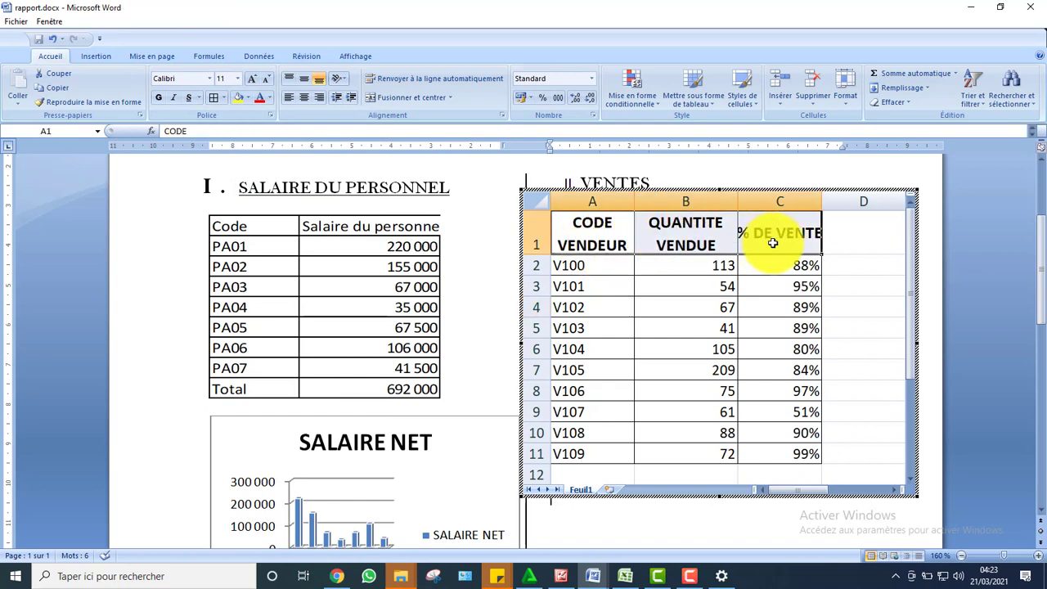
{"action": "left_click", "coordinate": [247, 97]}
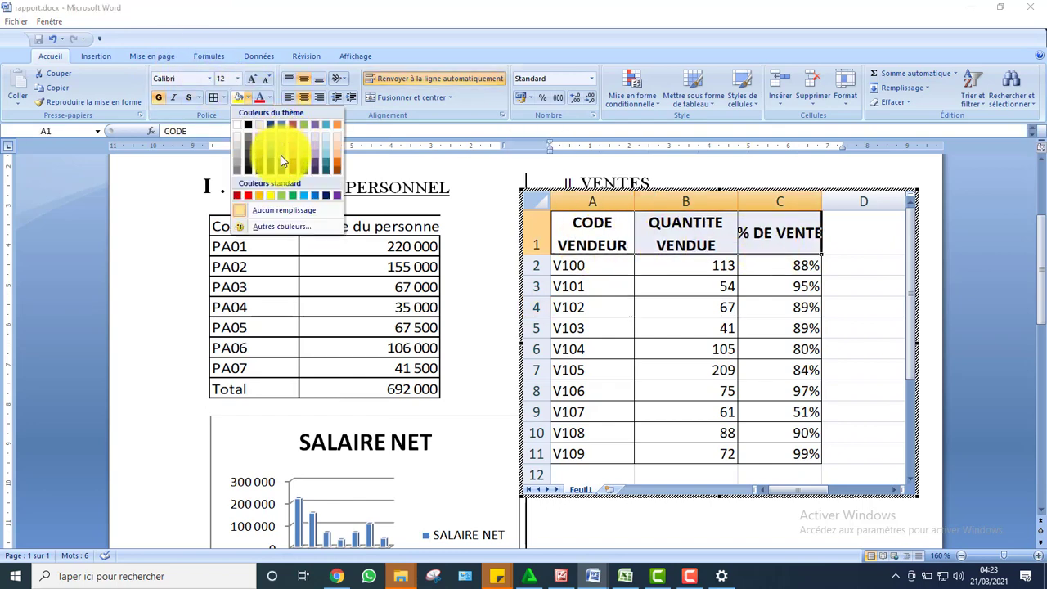
{"action": "left_click", "coordinate": [267, 151]}
Leave the embedded sheet and save the rapport.docx document
{"action": "left_click", "coordinate": [663, 294]}
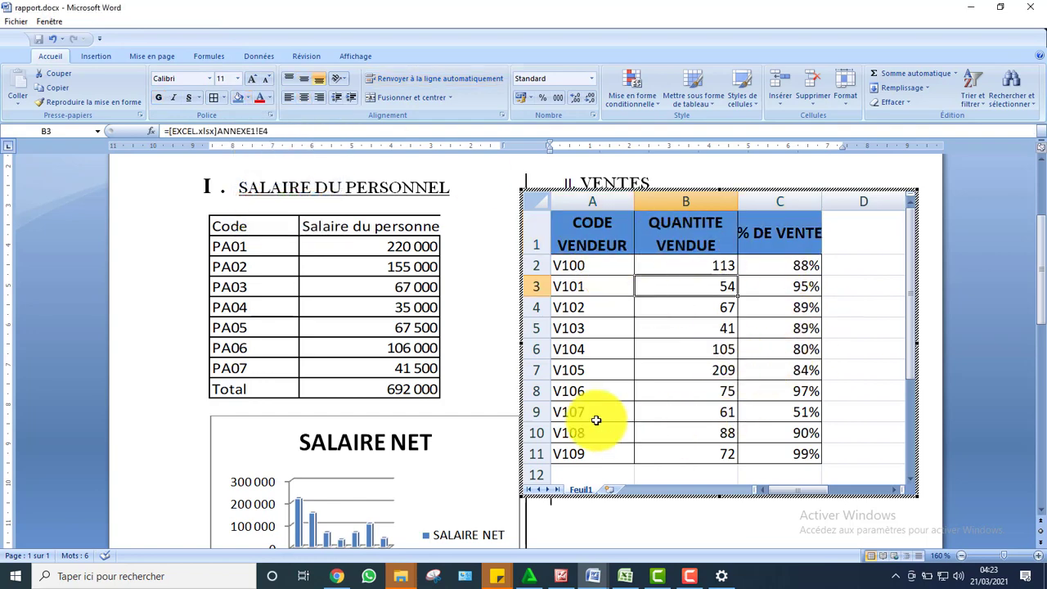
{"action": "left_click", "coordinate": [628, 517]}
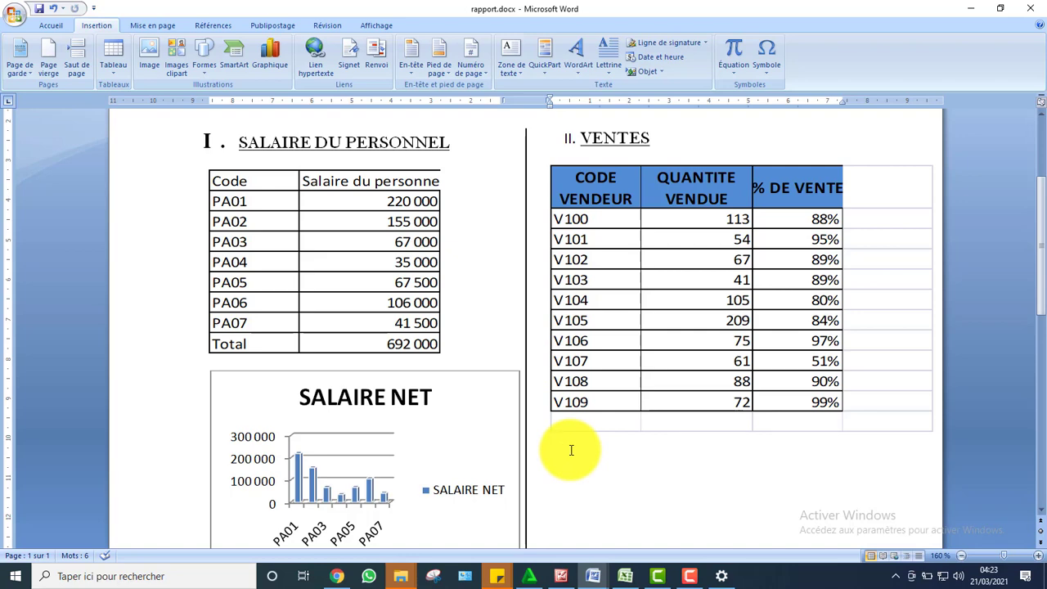
{"action": "key", "text": "ctrl+s"}
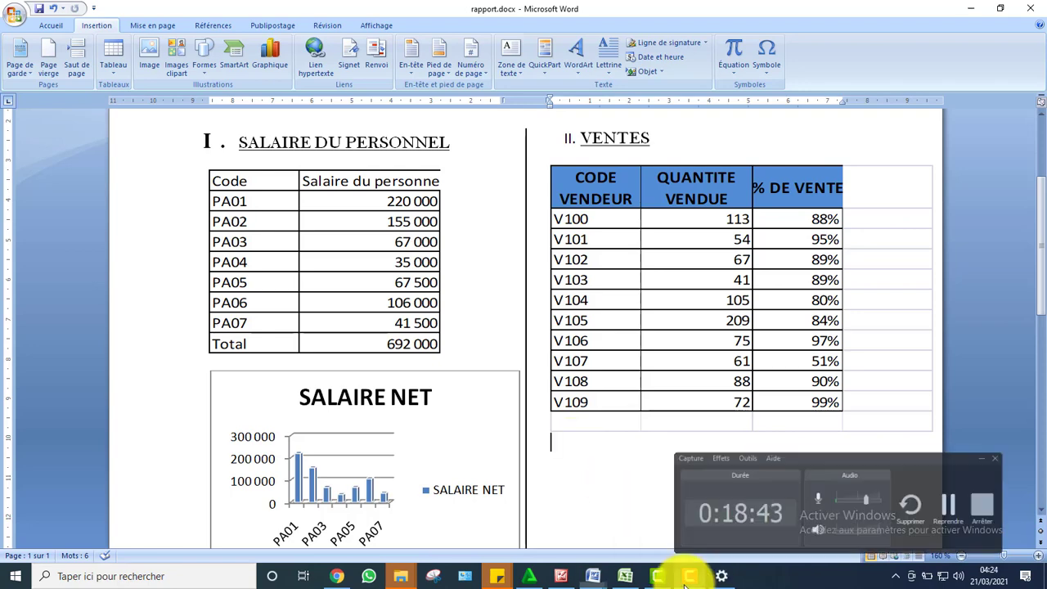
Examine the ANNEXE 3 model in SUJET2 BT BUR 2015.docx for the chart required below the VENTE table
{"action": "mouse_move", "coordinate": [595, 577]}
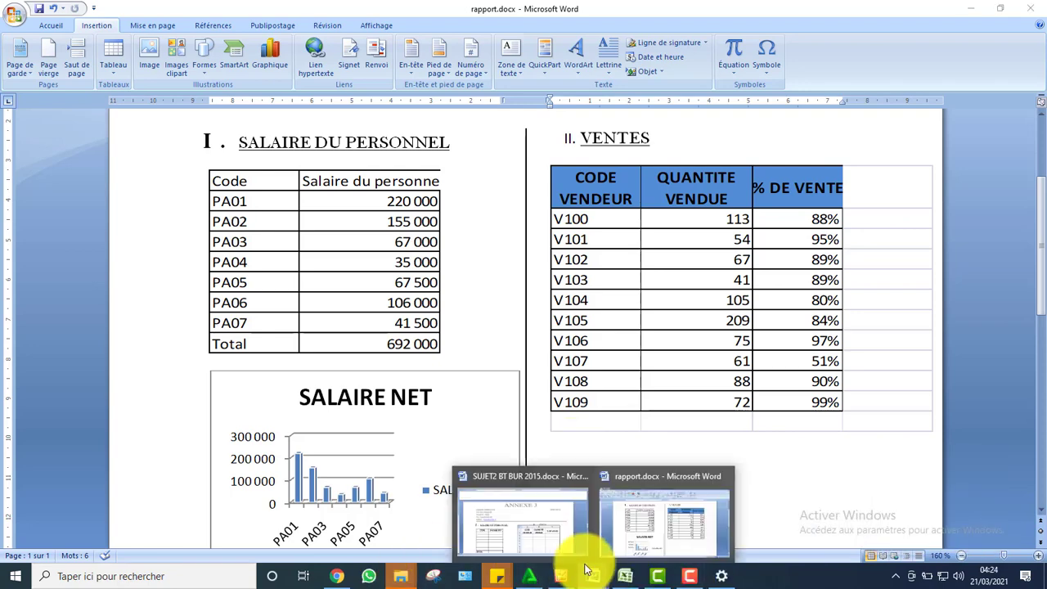
{"action": "left_click", "coordinate": [533, 527]}
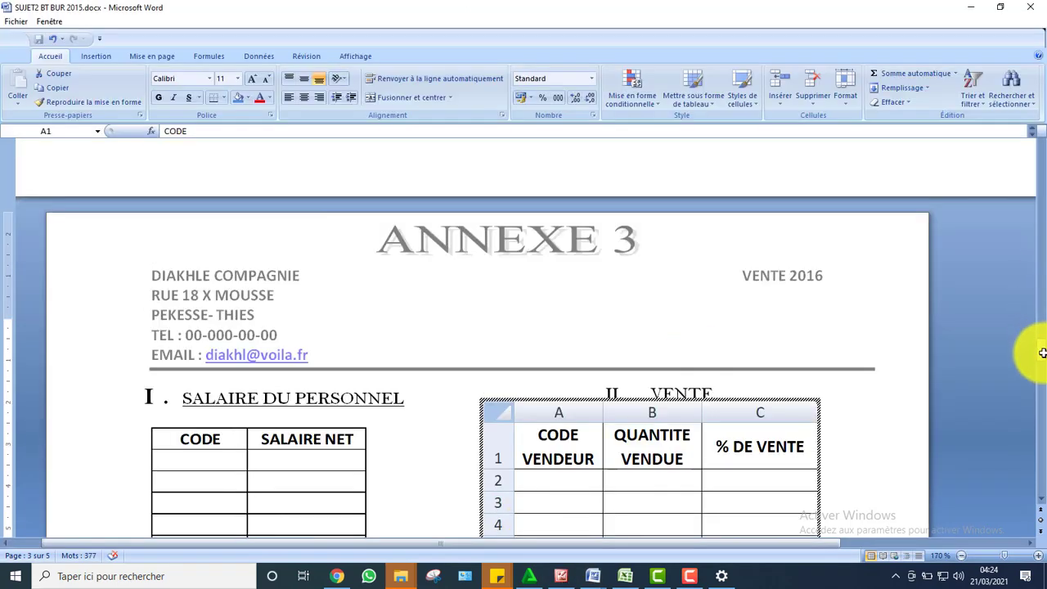
{"action": "left_click", "coordinate": [843, 343]}
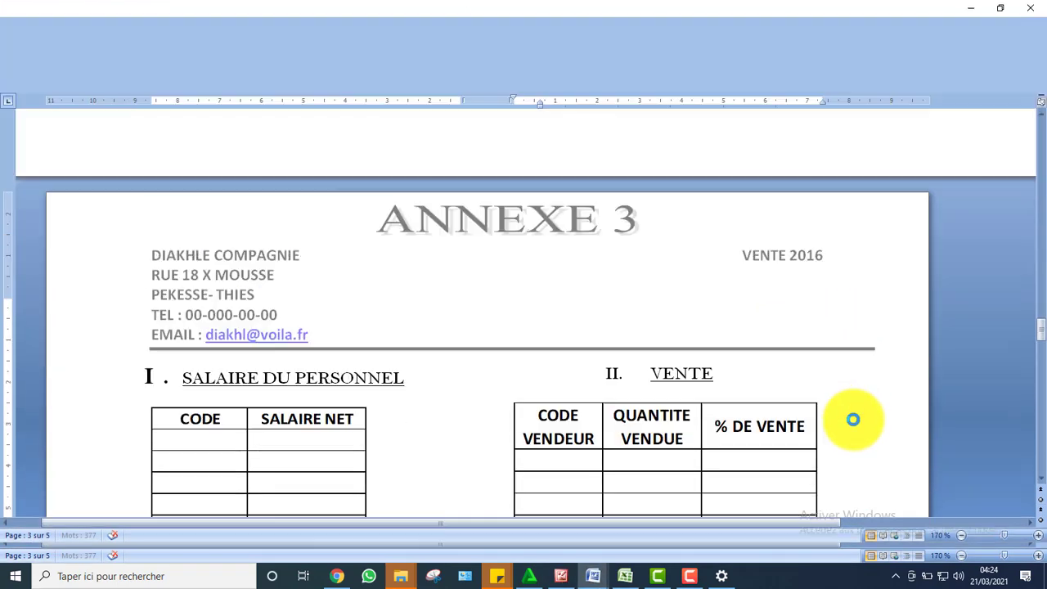
{"action": "left_click_drag", "start_coordinate": [1044, 345], "coordinate": [1042, 377]}
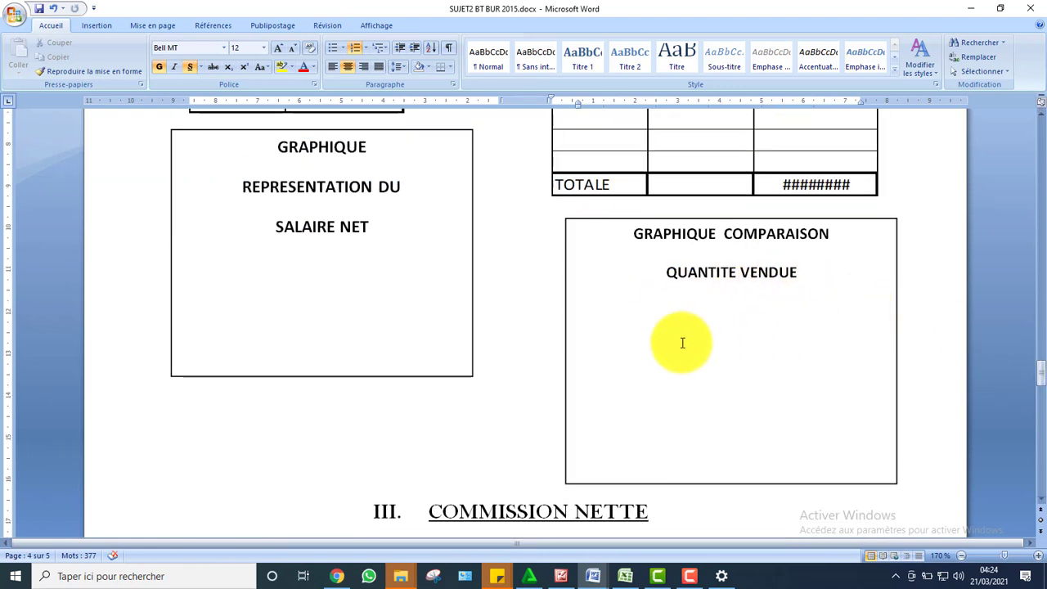
{"action": "left_click", "coordinate": [625, 576]}
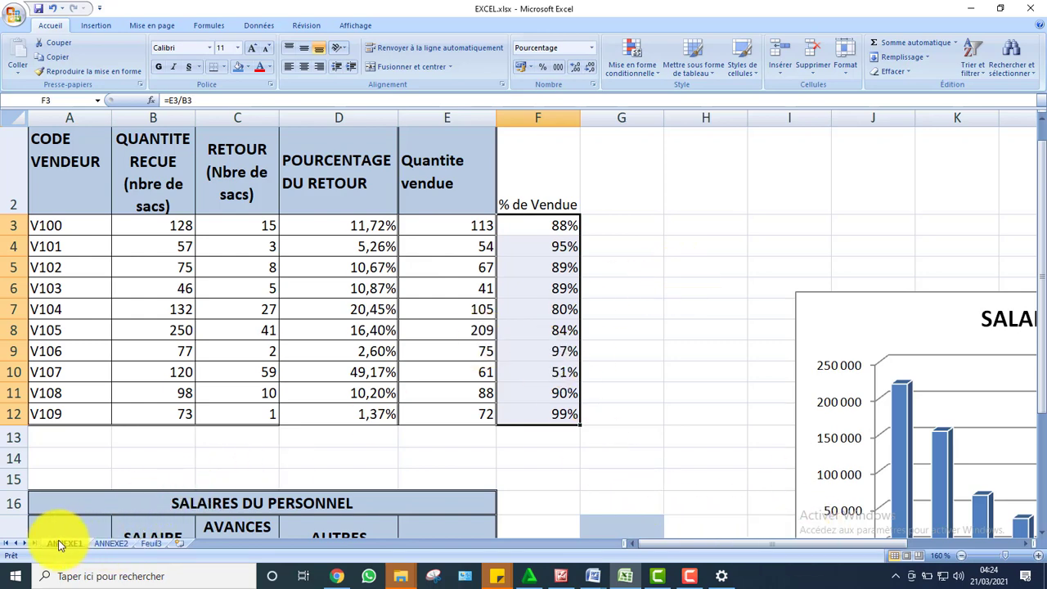
{"action": "left_click", "coordinate": [594, 576]}
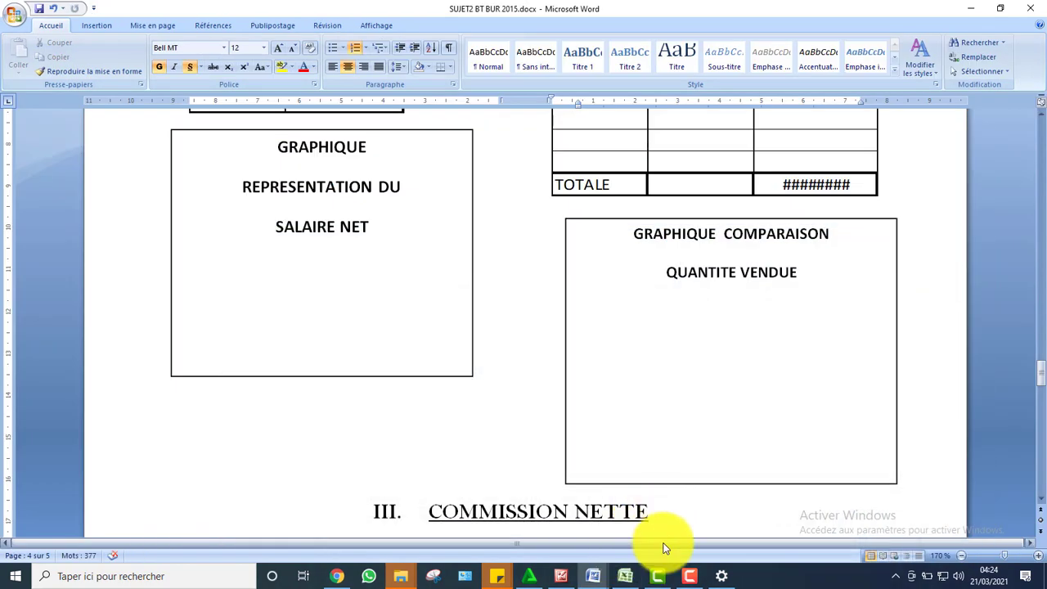
In the ANNEXE1 sheet of EXCEL.xlsx, insert a 2D clustered column chart from A2:A12 and the Quantite vendue data in E2:E12
{"action": "left_click", "coordinate": [625, 575]}
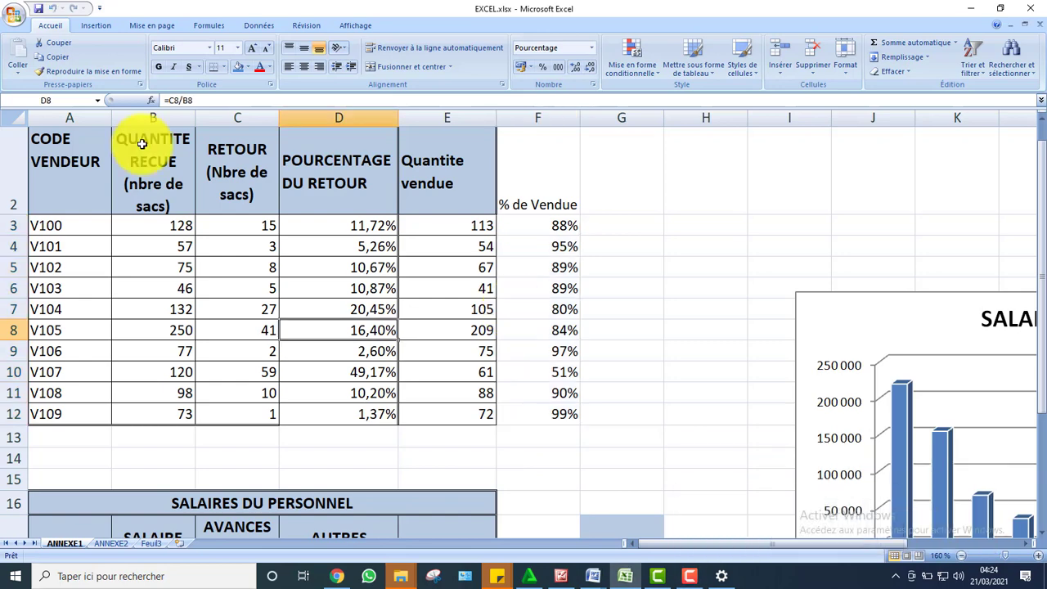
{"action": "left_click", "coordinate": [89, 229]}
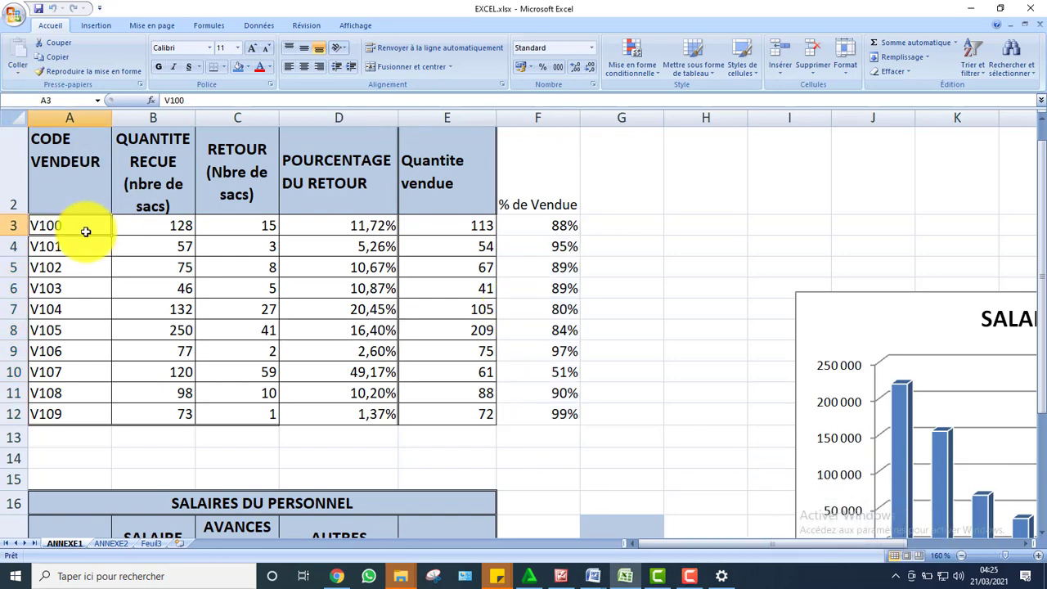
{"action": "left_click", "coordinate": [84, 199]}
{"action": "left_click_drag", "start_coordinate": [74, 154], "coordinate": [61, 410]}
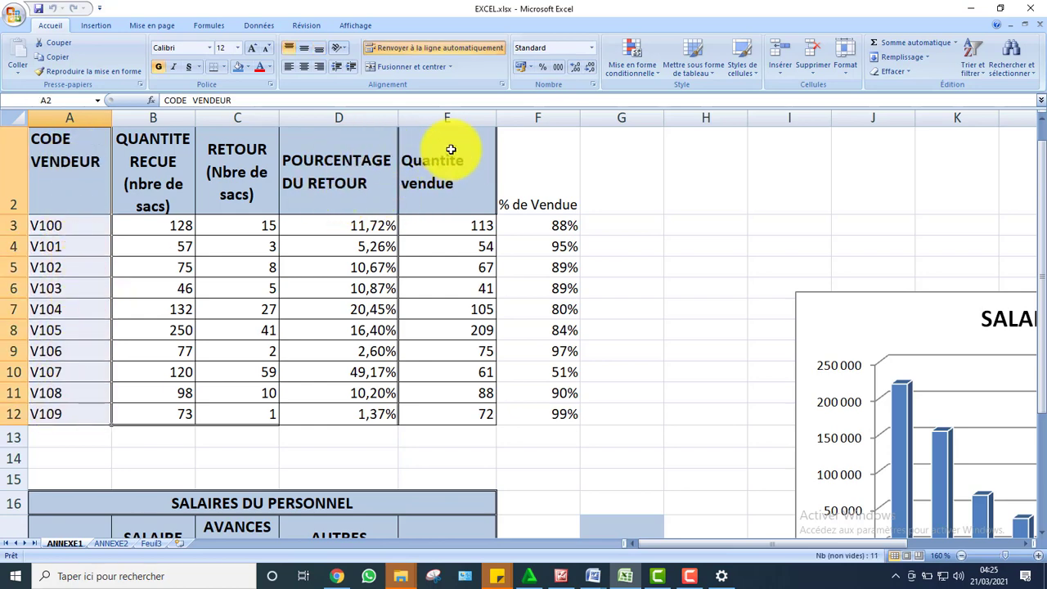
{"action": "left_click_drag", "start_coordinate": [450, 153], "coordinate": [448, 414]}
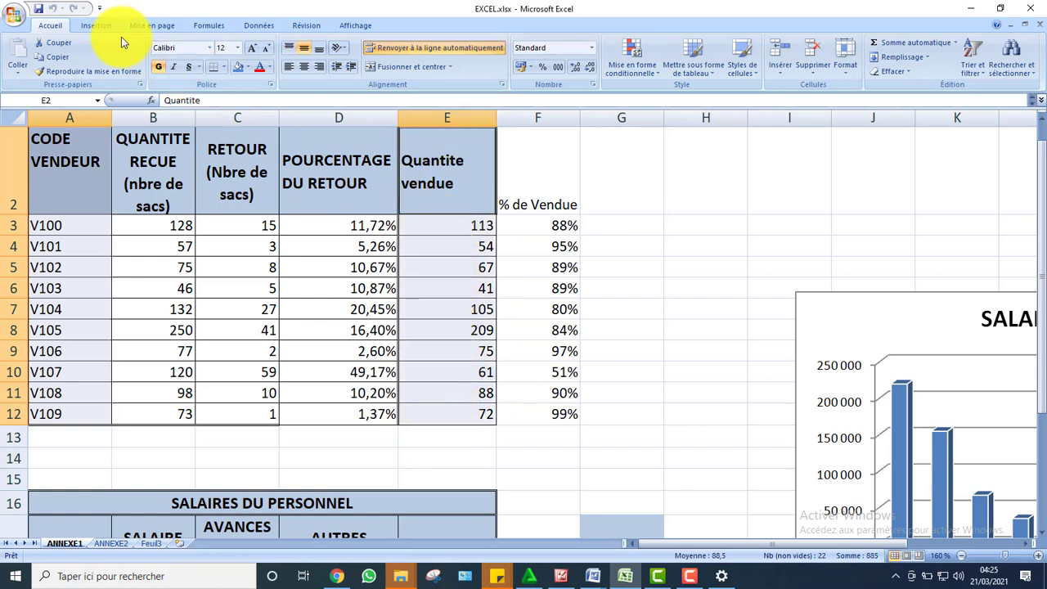
{"action": "left_click", "coordinate": [96, 26]}
{"action": "left_click", "coordinate": [225, 67]}
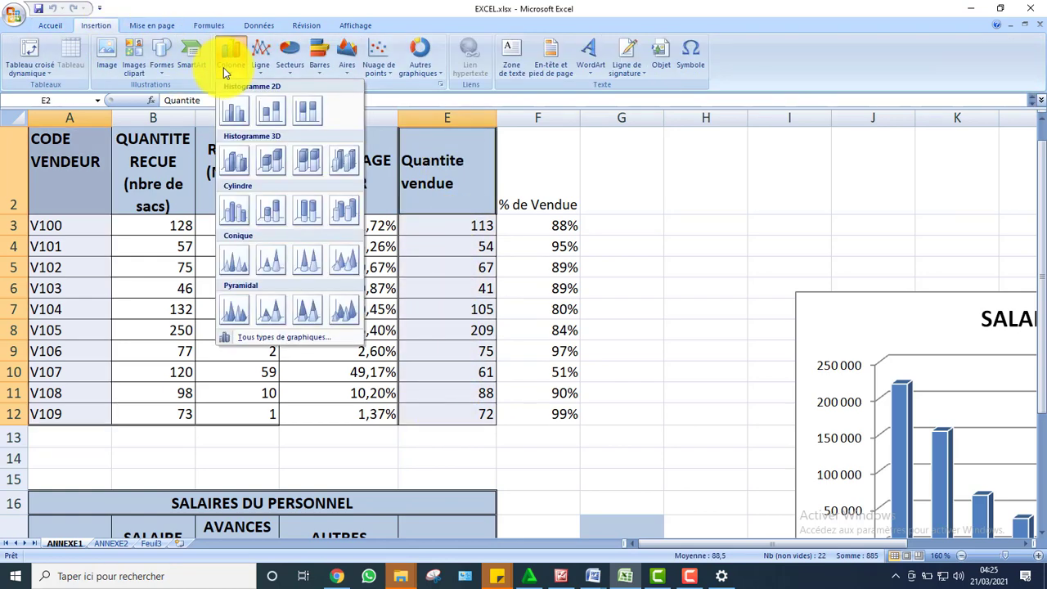
{"action": "left_click", "coordinate": [240, 121]}
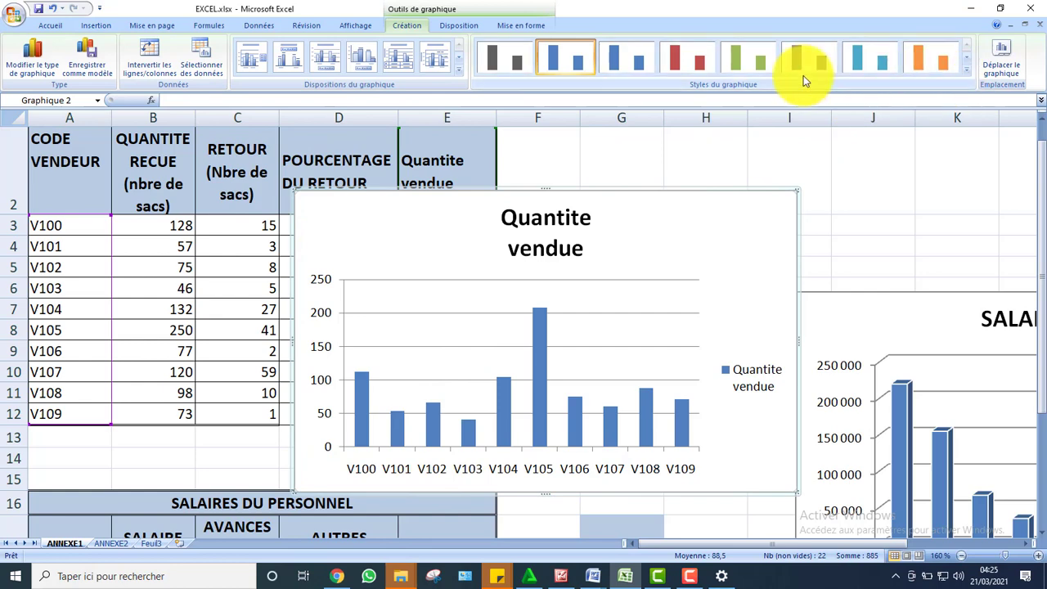
Try green and dark grey styles on the Quantite vendue chart, settling on the third gallery style with plain blue columns
{"action": "left_click", "coordinate": [747, 67]}
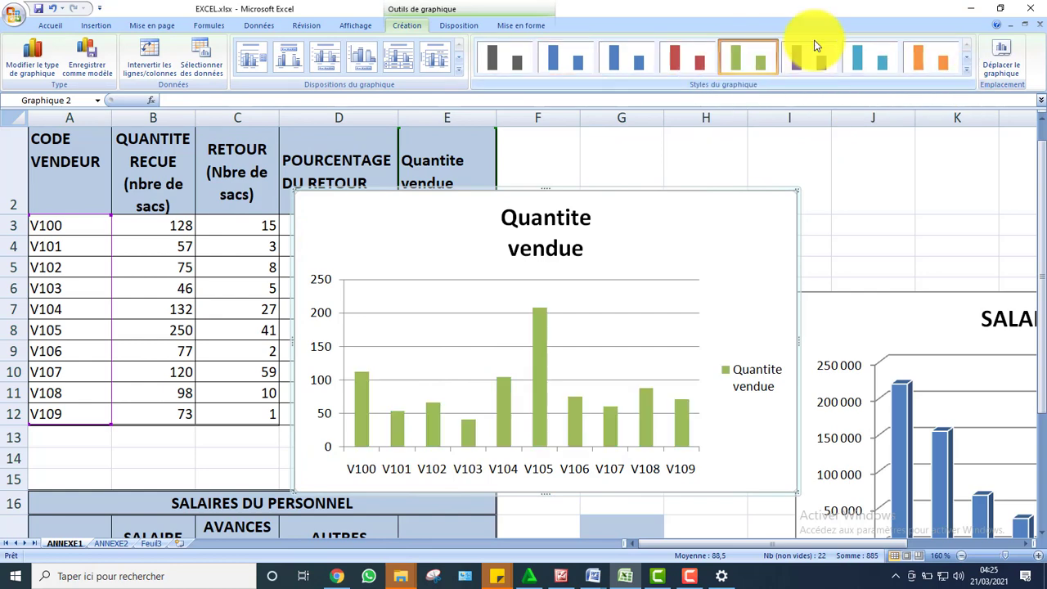
{"action": "left_click", "coordinate": [966, 72]}
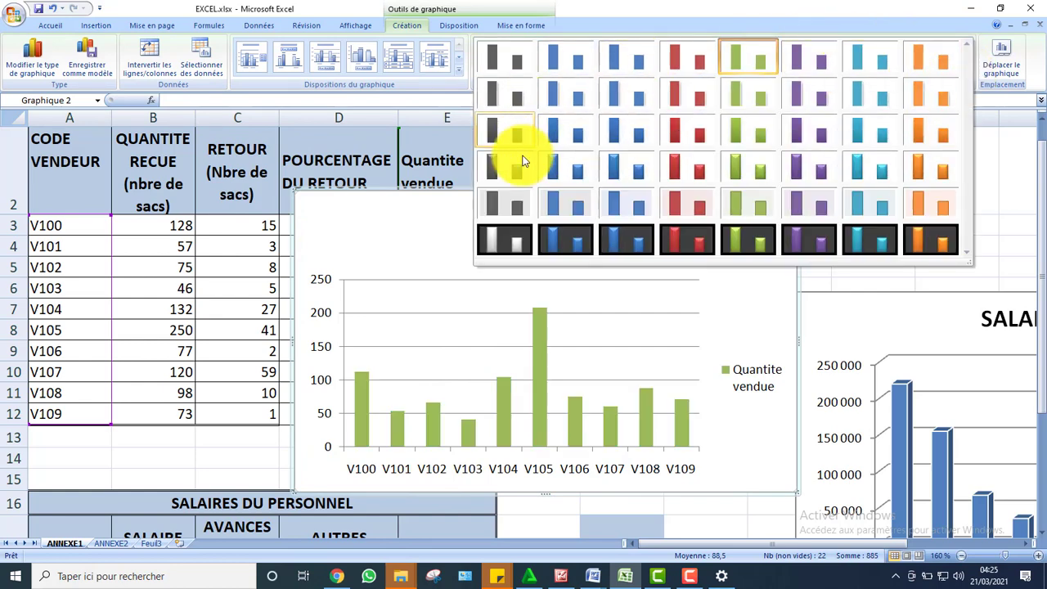
{"action": "left_click", "coordinate": [501, 68]}
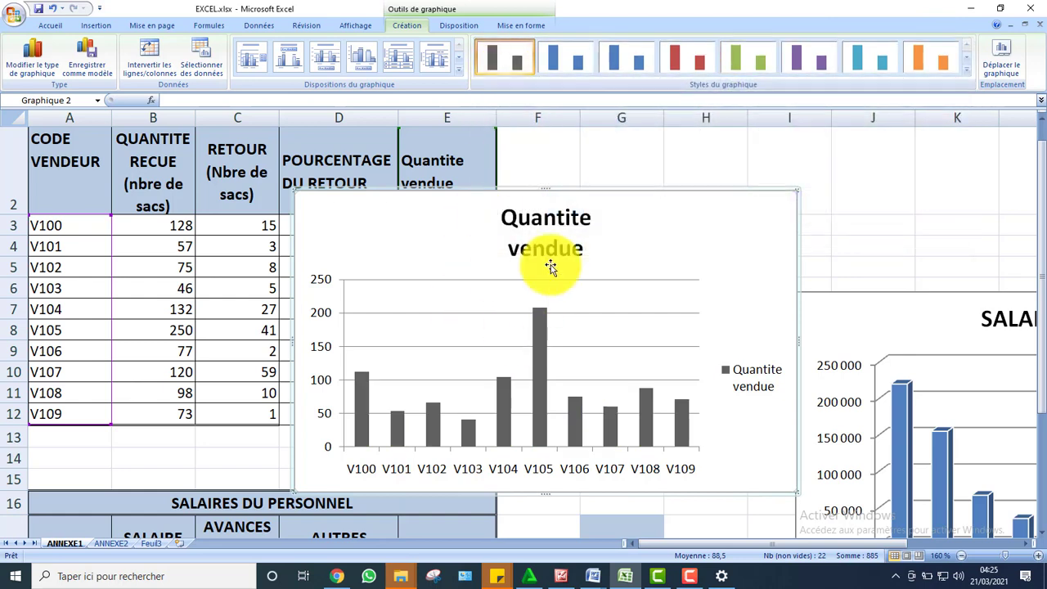
{"action": "left_click", "coordinate": [613, 54]}
Place the Quantite vendue chart's legend below the plot area
{"action": "left_click", "coordinate": [455, 28]}
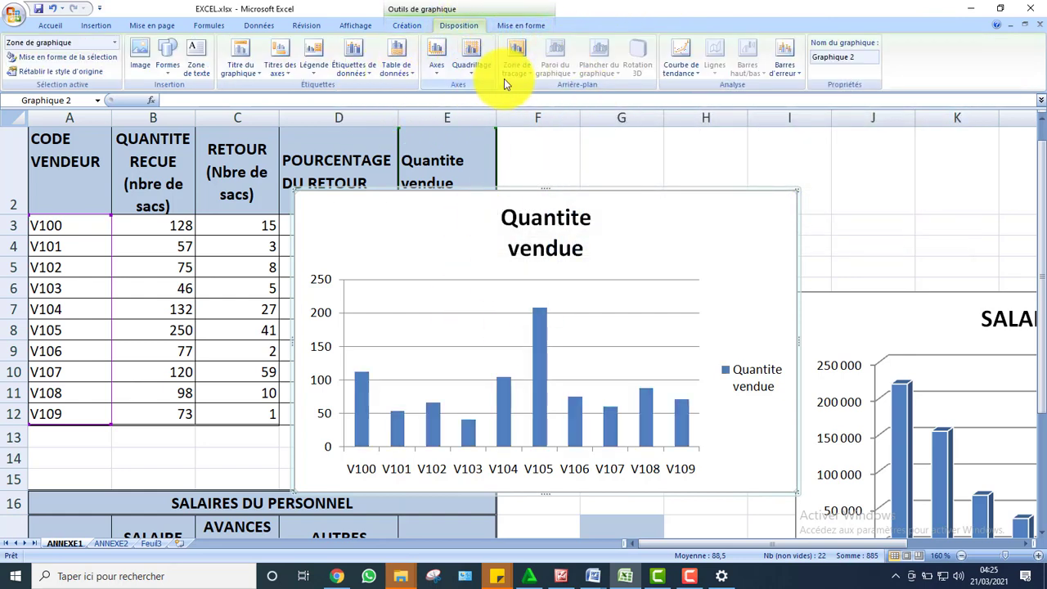
{"action": "left_click", "coordinate": [318, 72]}
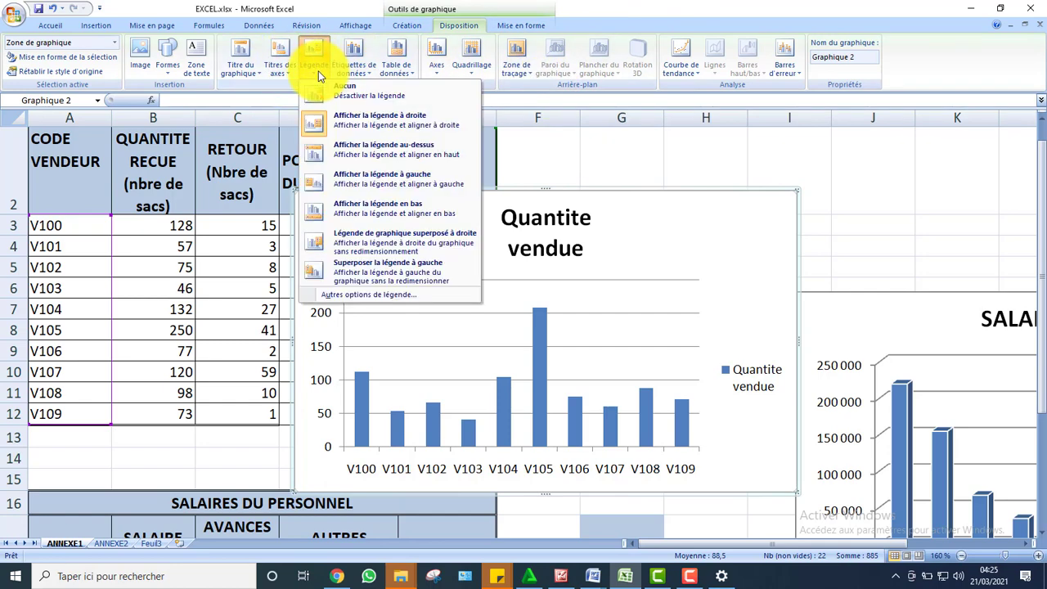
{"action": "left_click", "coordinate": [328, 219]}
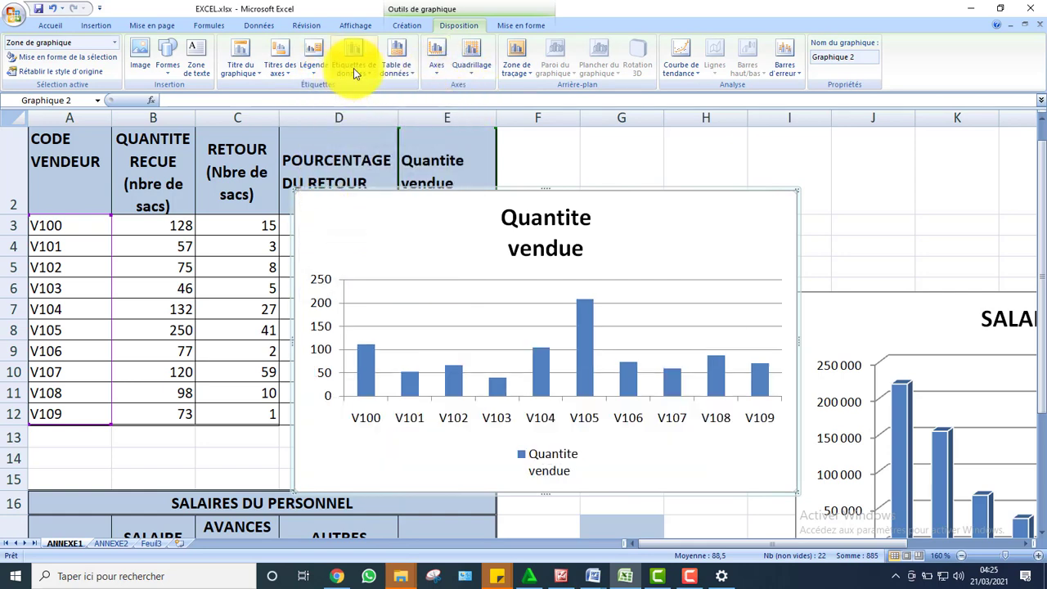
{"action": "left_click", "coordinate": [400, 25]}
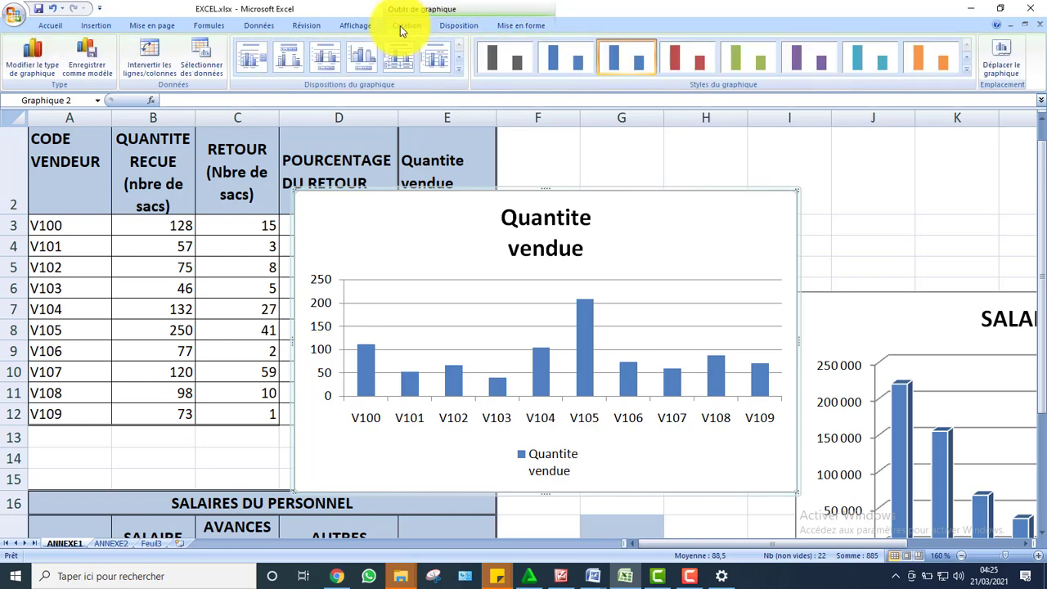
{"action": "left_click", "coordinate": [455, 27]}
{"action": "left_click", "coordinate": [499, 28]}
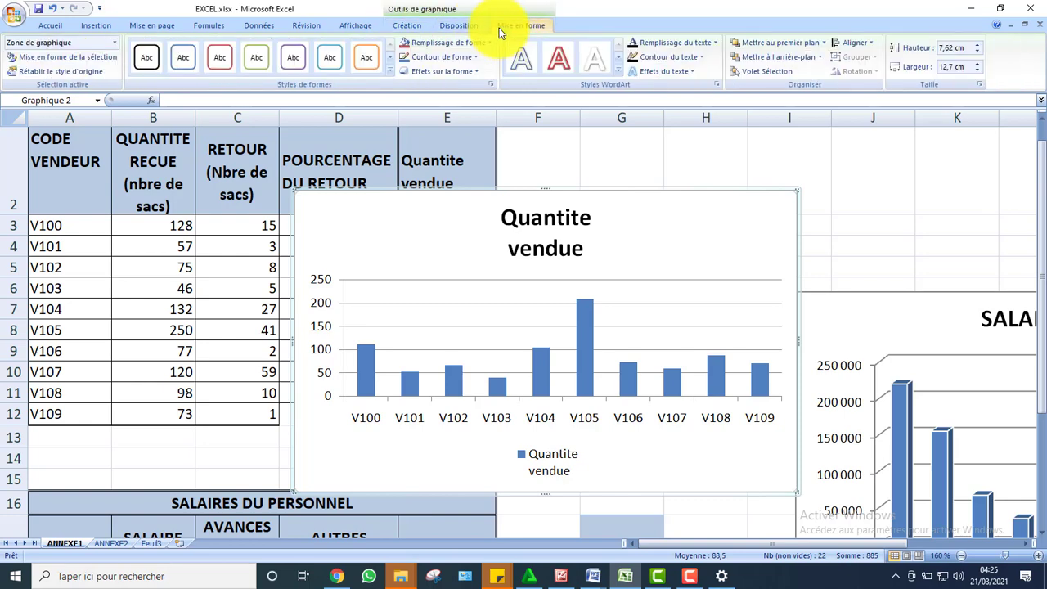
{"action": "left_click", "coordinate": [394, 25]}
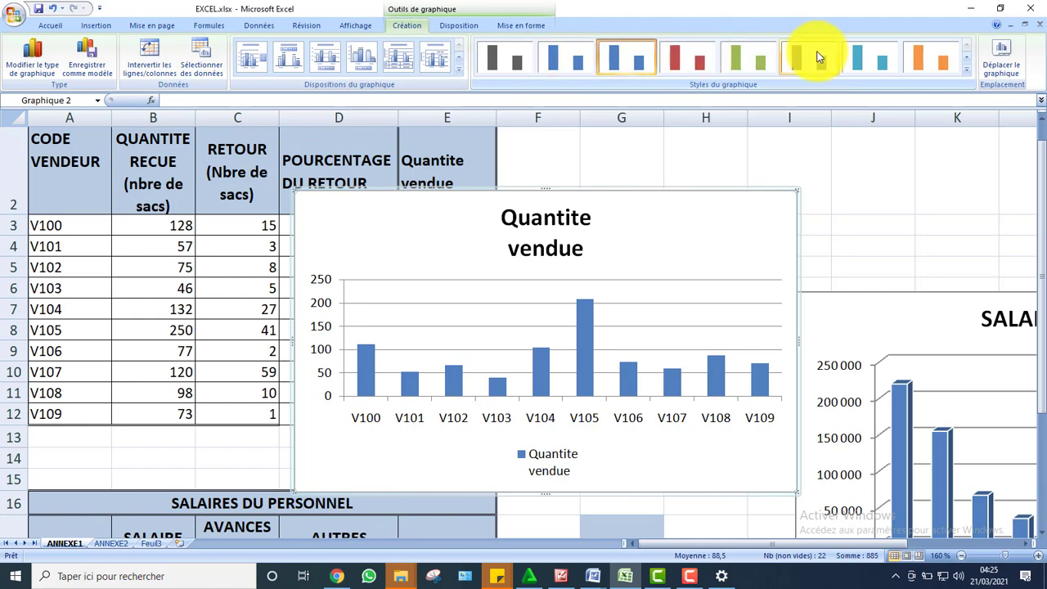
Show data labels on the Quantite vendue chart with the Bord extérieur placement
{"action": "left_click", "coordinate": [459, 27]}
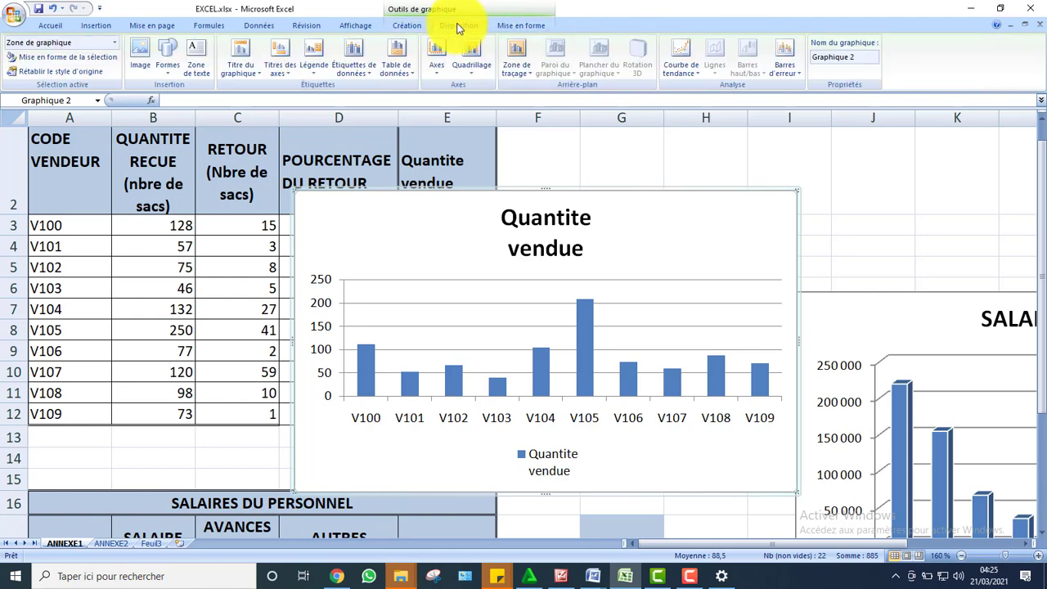
{"action": "left_click", "coordinate": [354, 66]}
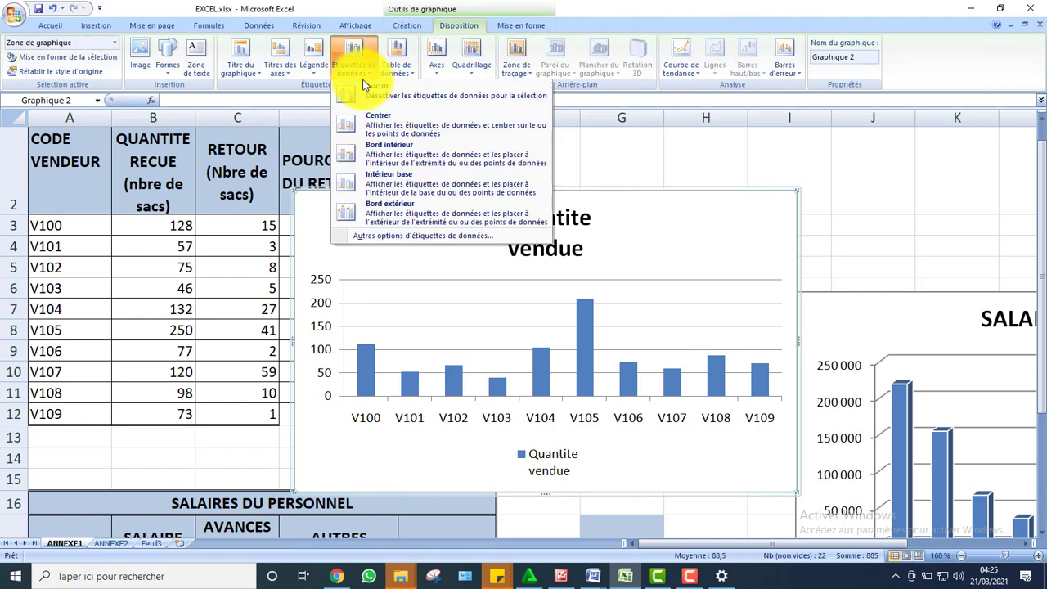
{"action": "left_click", "coordinate": [350, 212]}
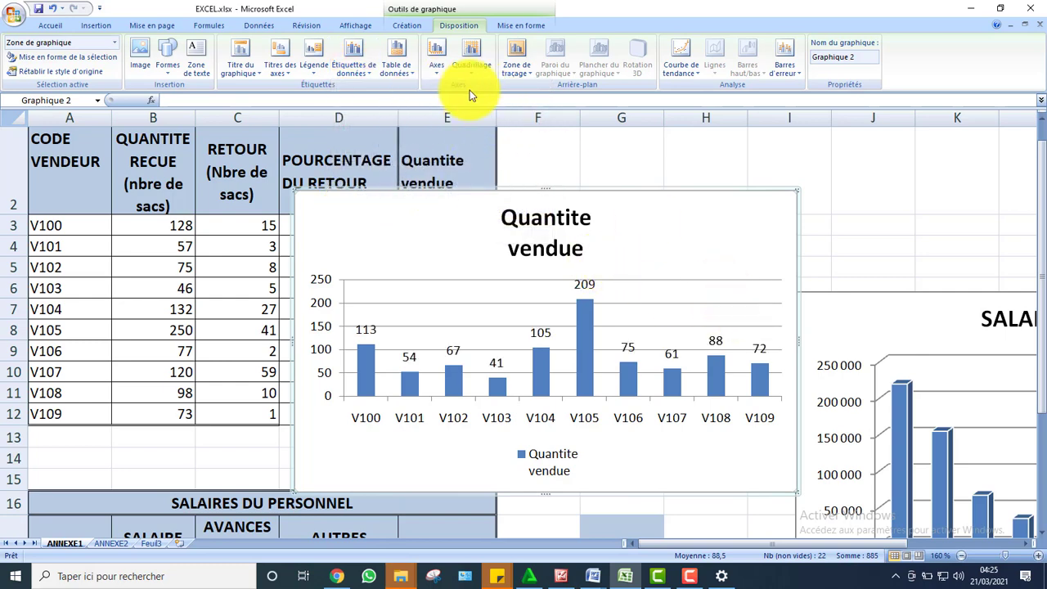
Copy the whole Quantite vendue chart from the ANNEXE1 sheet
{"action": "left_click", "coordinate": [434, 73]}
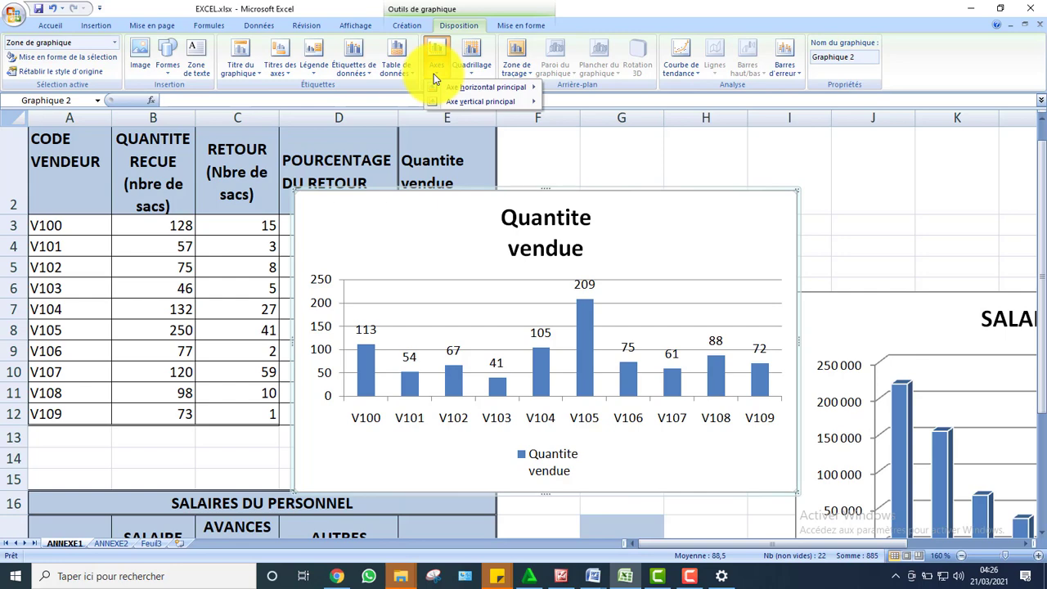
{"action": "left_click", "coordinate": [516, 23]}
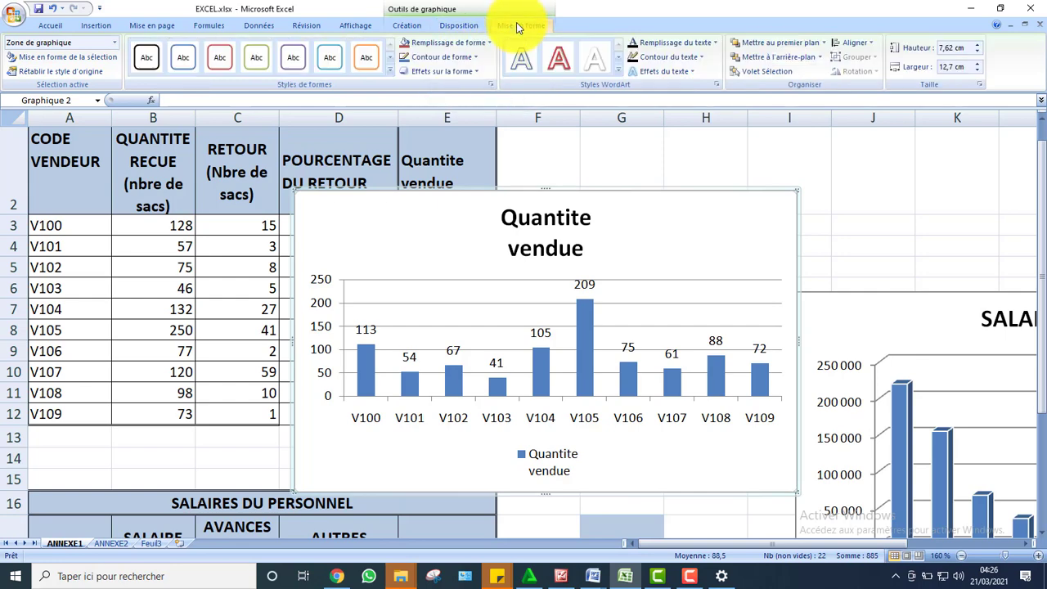
{"action": "right_click", "coordinate": [654, 202]}
{"action": "left_click", "coordinate": [680, 229]}
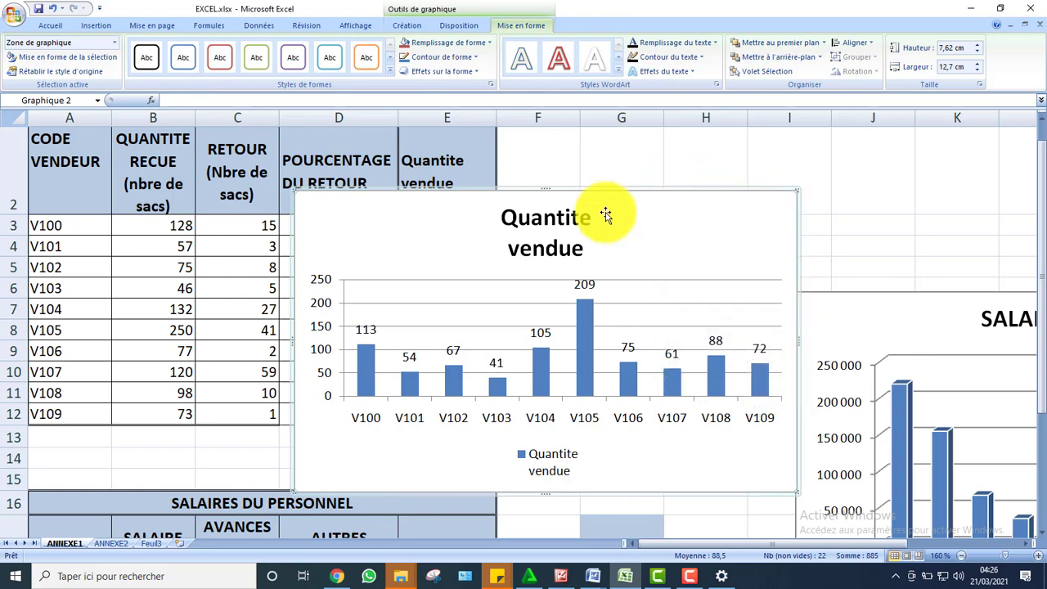
Move the Quantite vendue chart beside the sales table, clear of columns A to E, and shift the salary chart slightly lower
{"action": "left_click_drag", "start_coordinate": [475, 201], "coordinate": [670, 156]}
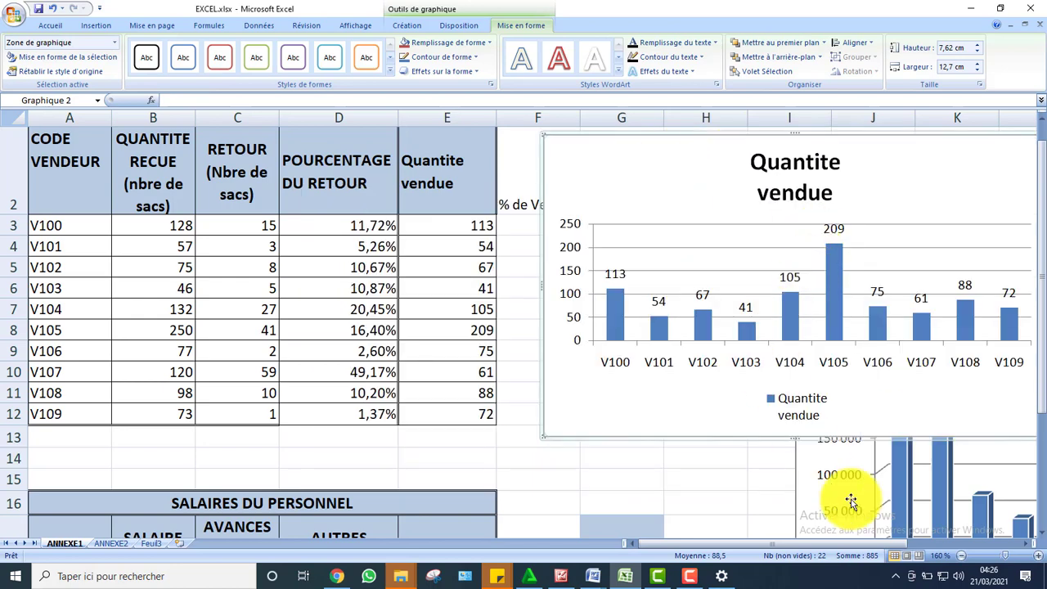
{"action": "left_click", "coordinate": [814, 482]}
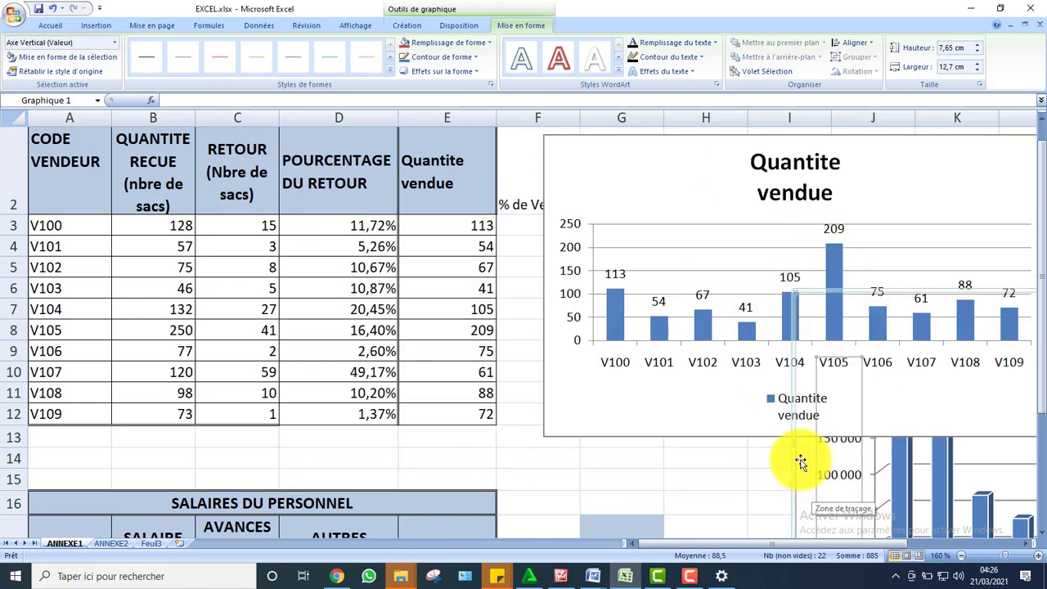
{"action": "left_click_drag", "start_coordinate": [799, 466], "coordinate": [799, 512]}
{"action": "left_click", "coordinate": [605, 170]}
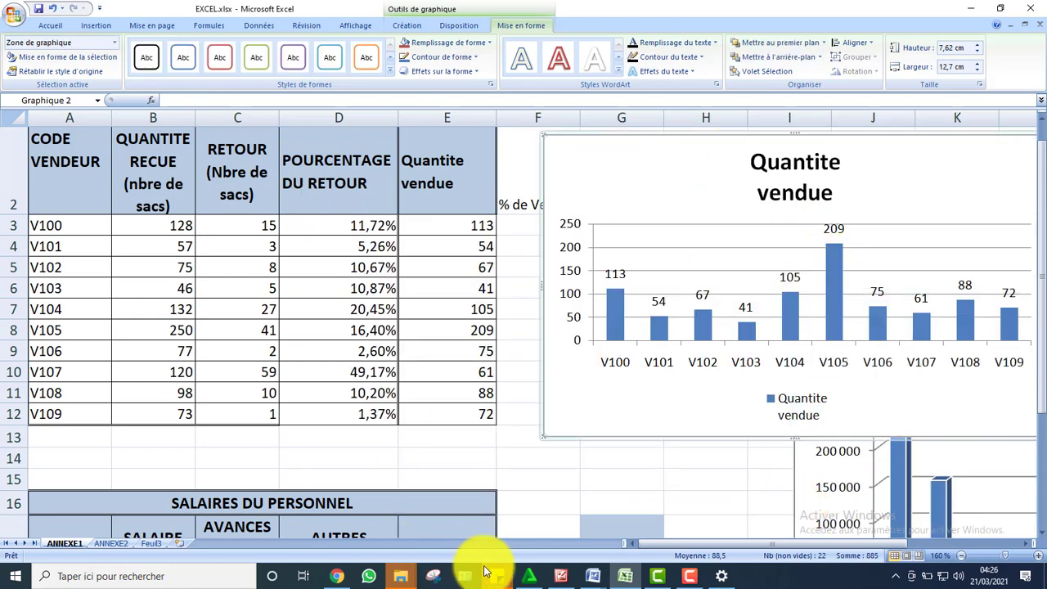
Switch to rapport.docx in Word and paste the copied chart below the VENTES table
{"action": "left_click", "coordinate": [594, 572]}
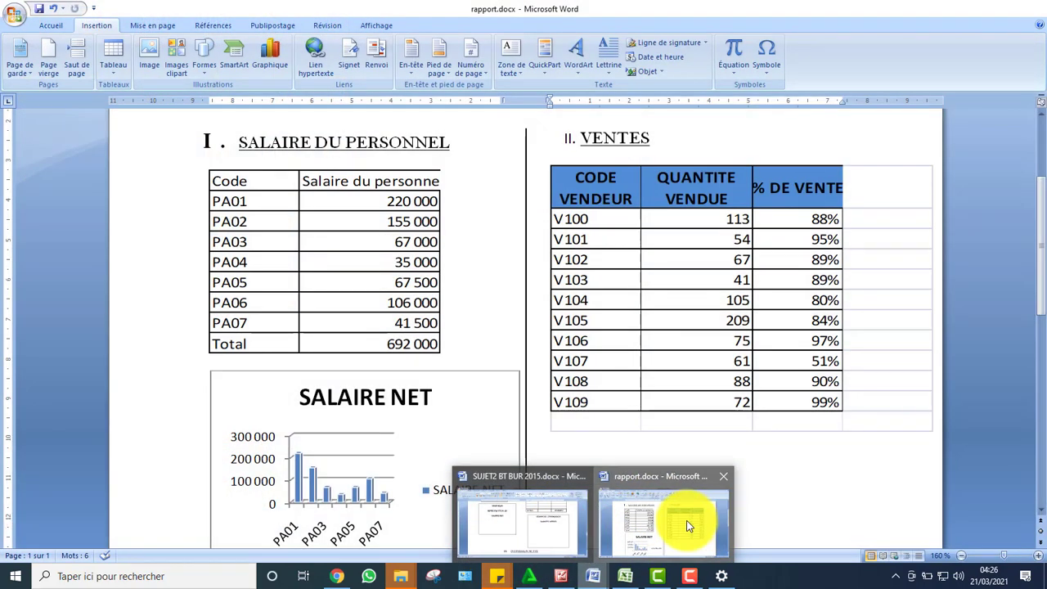
{"action": "left_click", "coordinate": [683, 519]}
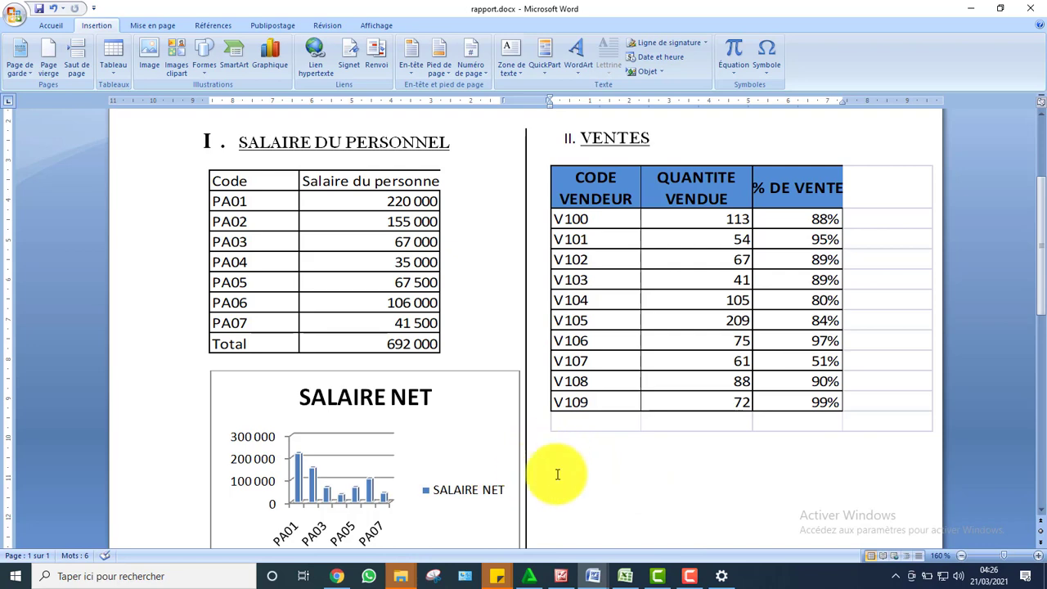
{"action": "right_click", "coordinate": [556, 474]}
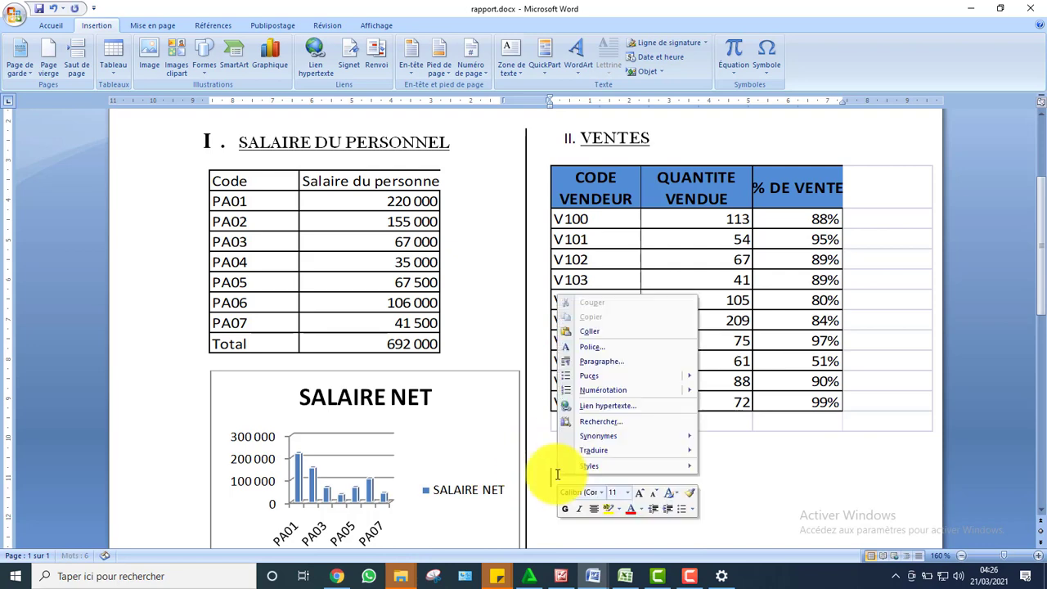
{"action": "left_click", "coordinate": [586, 333]}
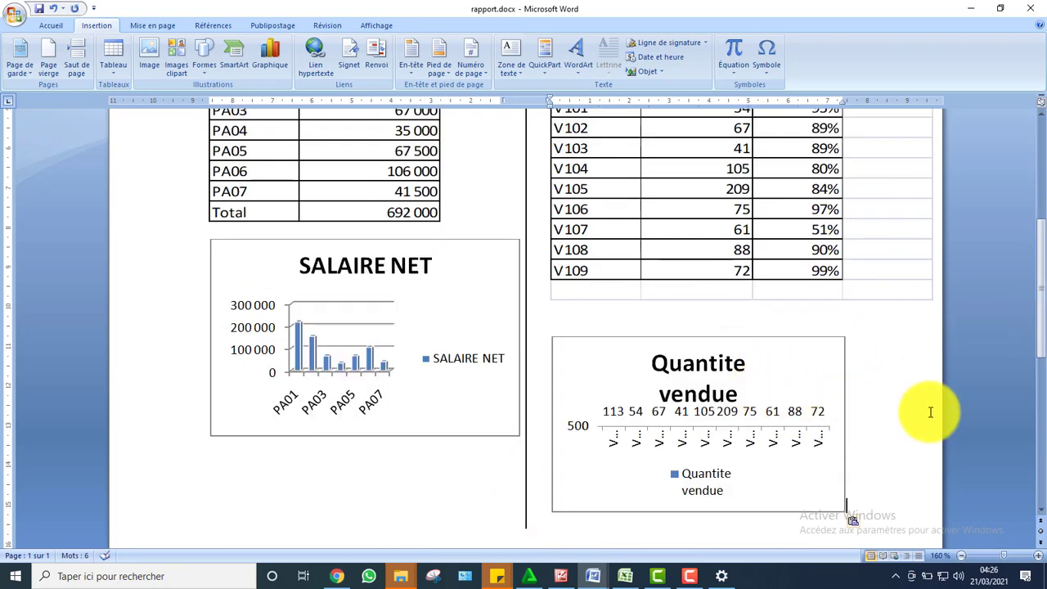
Enlarge the pasted Quantite vendue chart in height and width until its columns and seller codes are readable
{"action": "scroll", "coordinate": [1039, 374], "scroll_direction": "down", "scroll_amount": 4}
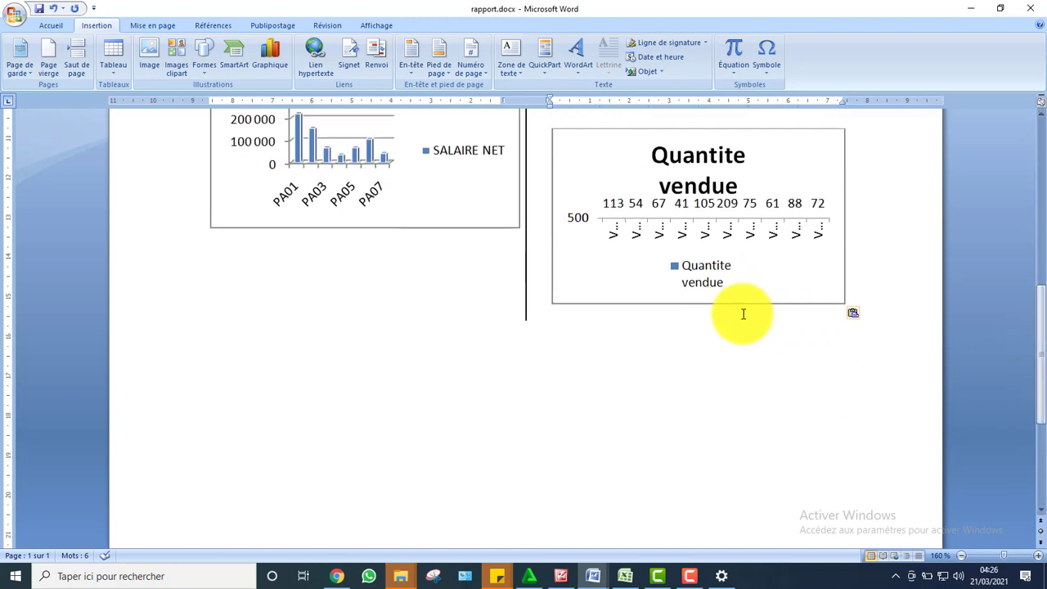
{"action": "left_click", "coordinate": [713, 283]}
{"action": "left_click", "coordinate": [820, 284]}
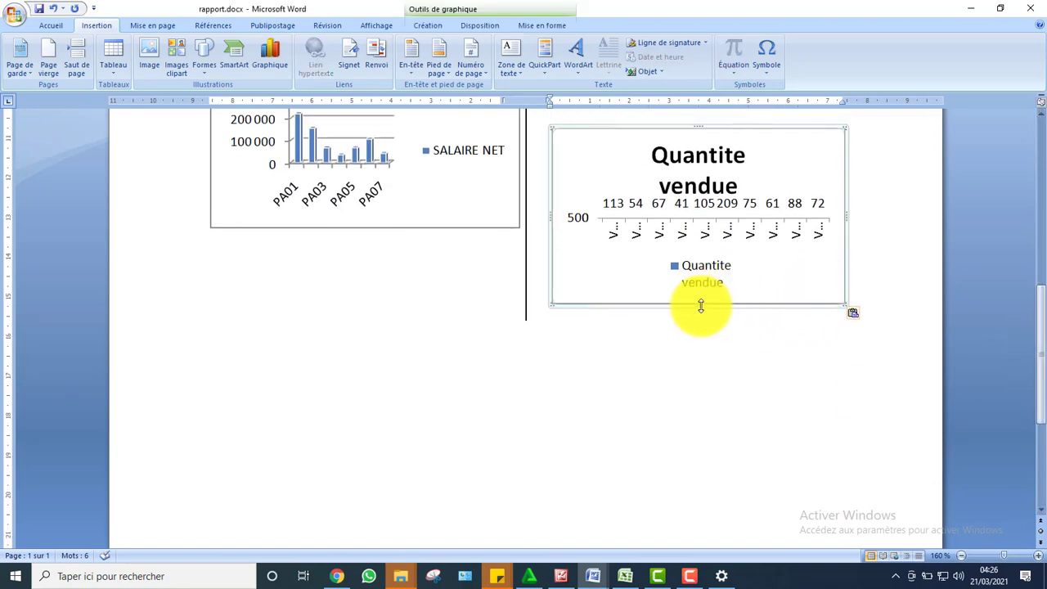
{"action": "left_click_drag", "start_coordinate": [699, 305], "coordinate": [696, 412]}
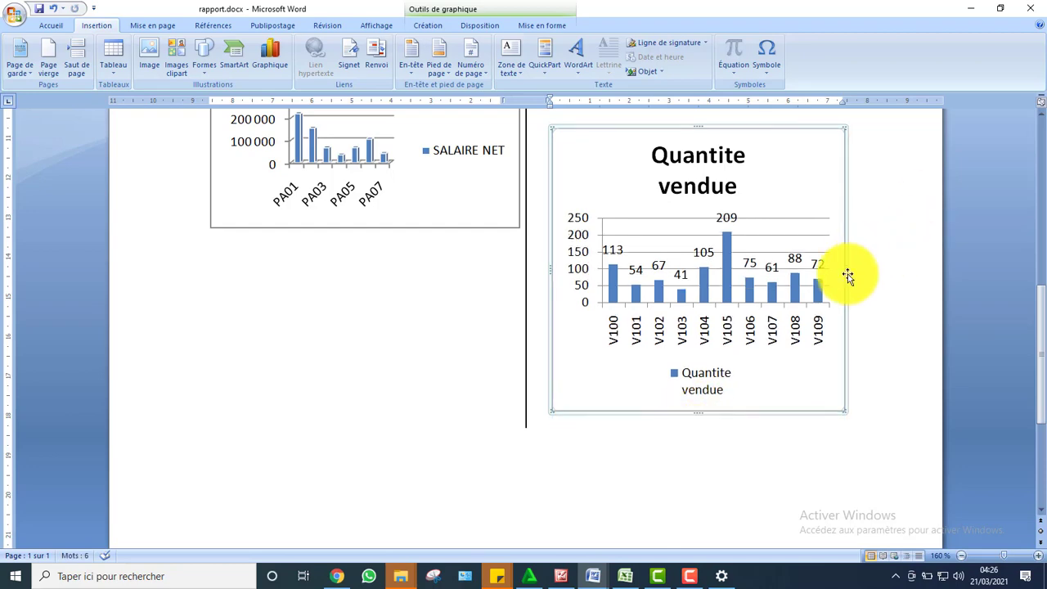
{"action": "left_click_drag", "start_coordinate": [847, 273], "coordinate": [898, 271]}
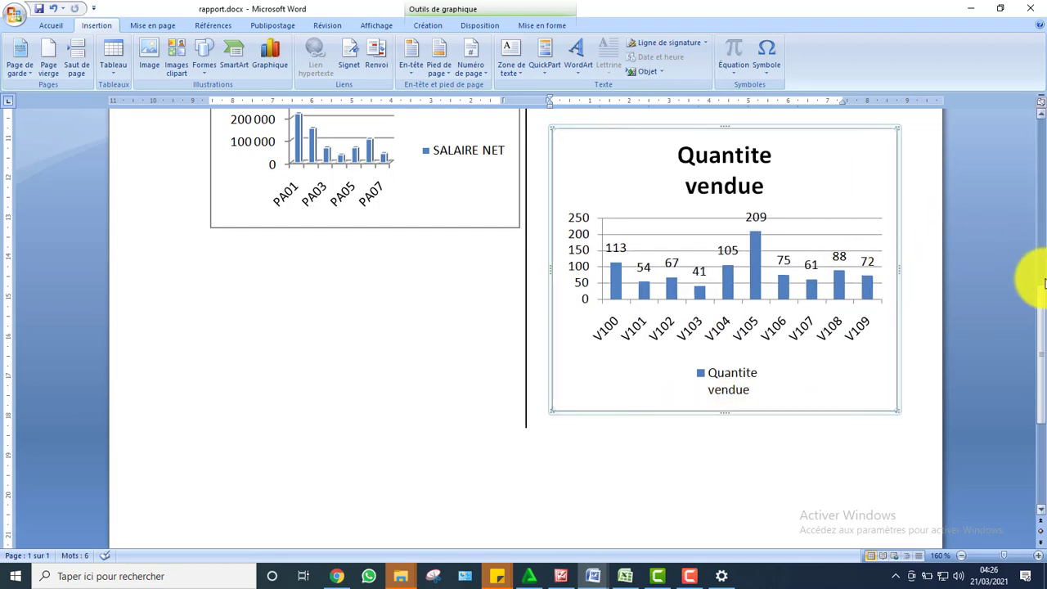
Reduce the height of the embedded sales table in the VENTES section to bring the chart closer to the heading
{"action": "left_click_drag", "start_coordinate": [1042, 312], "coordinate": [975, 203]}
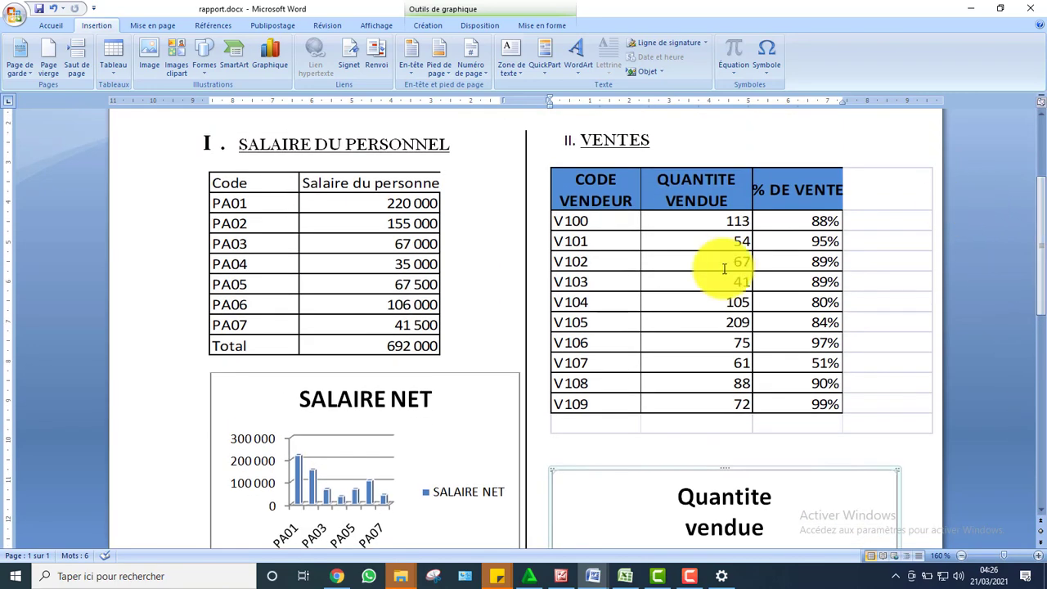
{"action": "left_click", "coordinate": [885, 345]}
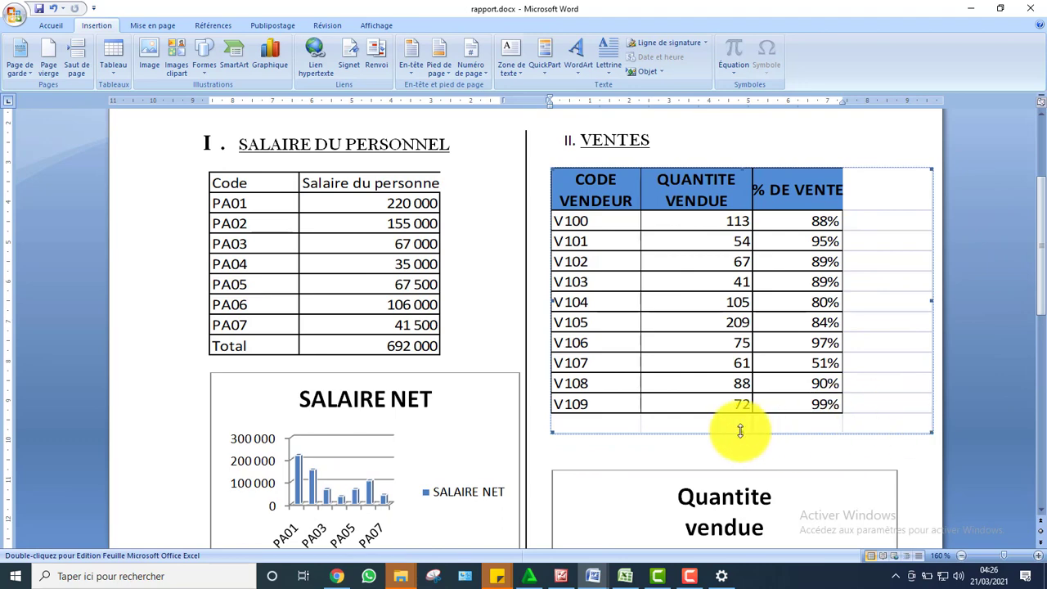
{"action": "left_click_drag", "start_coordinate": [740, 431], "coordinate": [740, 377]}
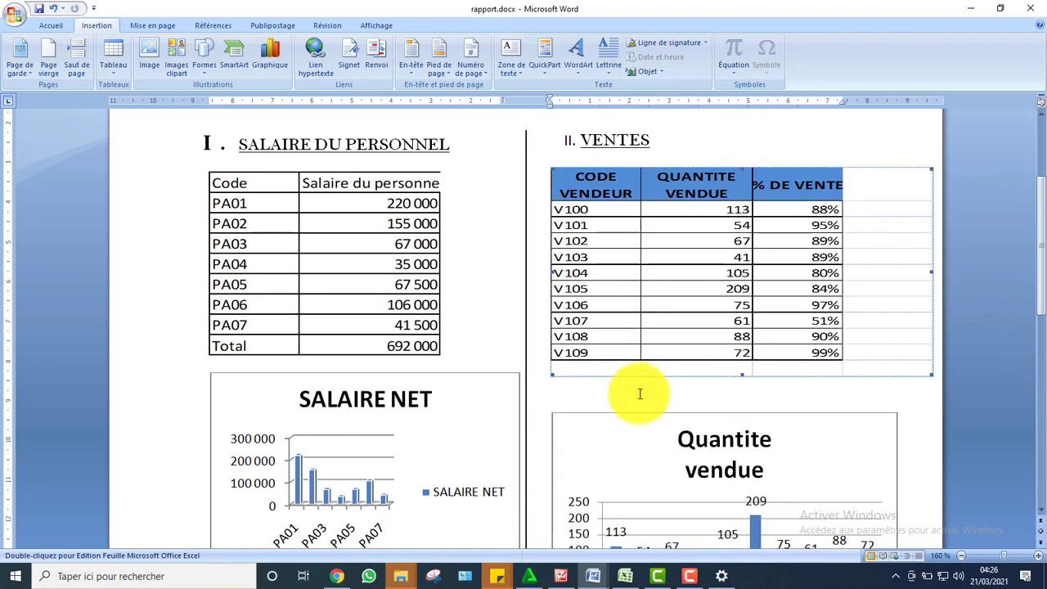
{"action": "left_click", "coordinate": [638, 392]}
Place the cursor after the Quantite vendue chart and start a new line below it
{"action": "left_click_drag", "start_coordinate": [1042, 249], "coordinate": [1042, 351]}
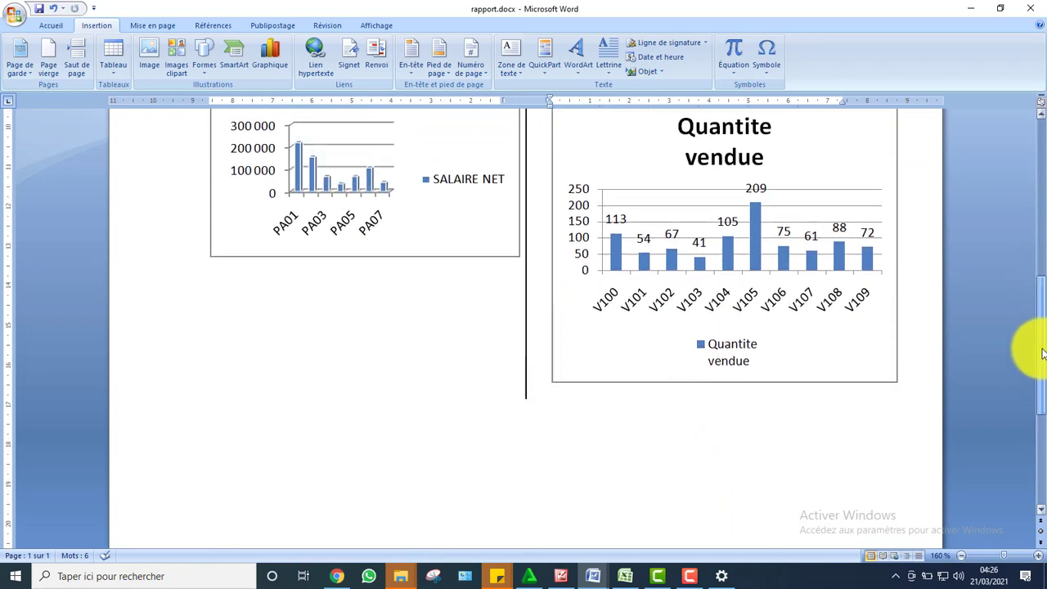
{"action": "left_click", "coordinate": [646, 372]}
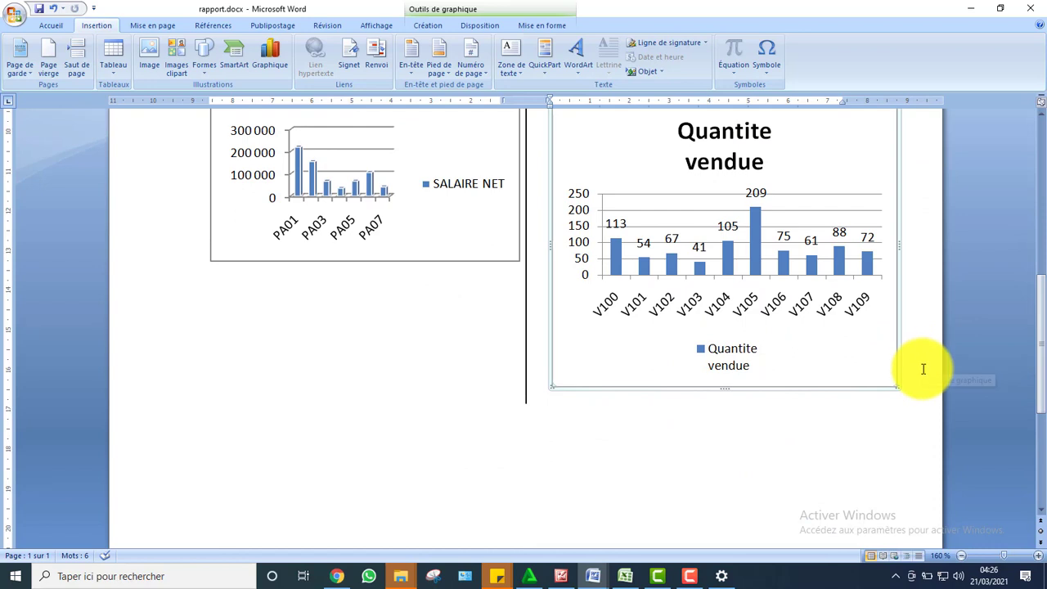
{"action": "left_click", "coordinate": [923, 369]}
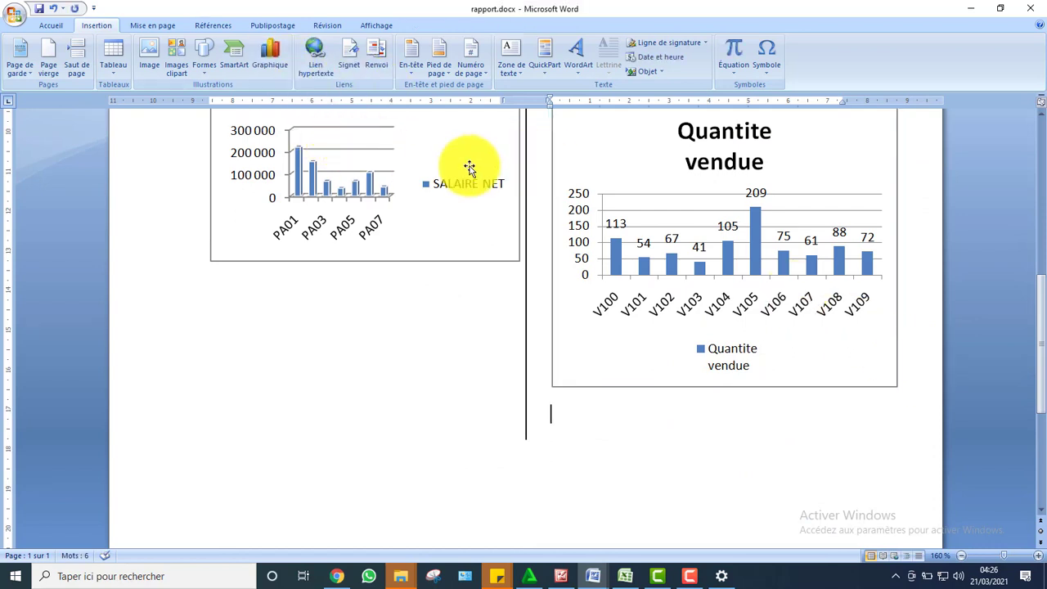
Switch to SUJET2 BT BUR 2015.docx and examine the table model required for section III, COMMISSION NETTE
{"action": "left_click_drag", "start_coordinate": [1039, 294], "coordinate": [1041, 241]}
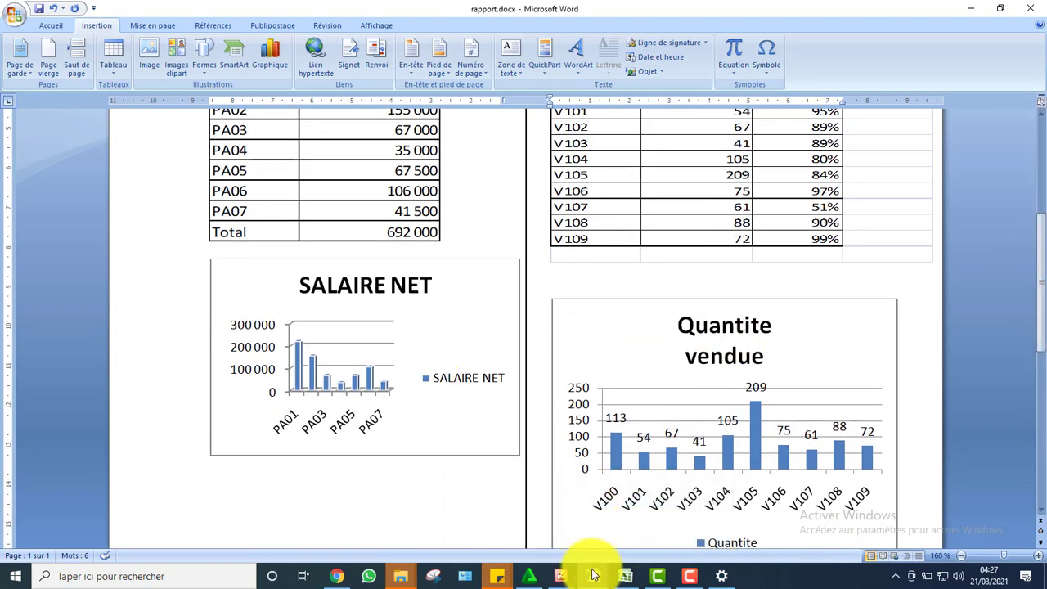
{"action": "mouse_move", "coordinate": [590, 575]}
{"action": "left_click", "coordinate": [483, 504]}
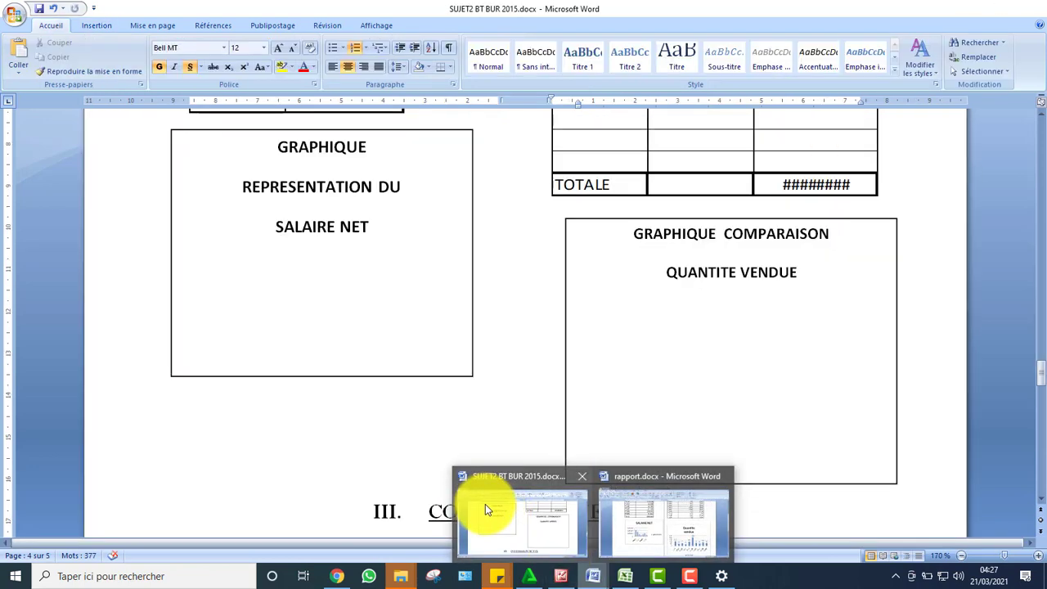
{"action": "left_click_drag", "start_coordinate": [1041, 372], "coordinate": [1042, 395]}
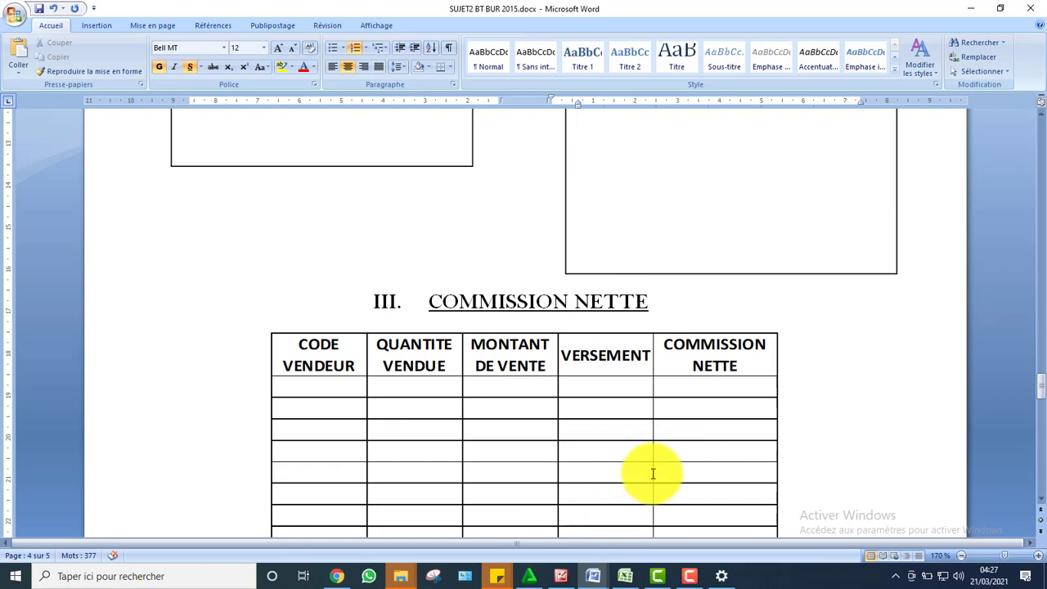
Switch to rapport.docx and apply a single-column layout from the cursor position onward, below the Quantite vendue chart
{"action": "mouse_move", "coordinate": [593, 582]}
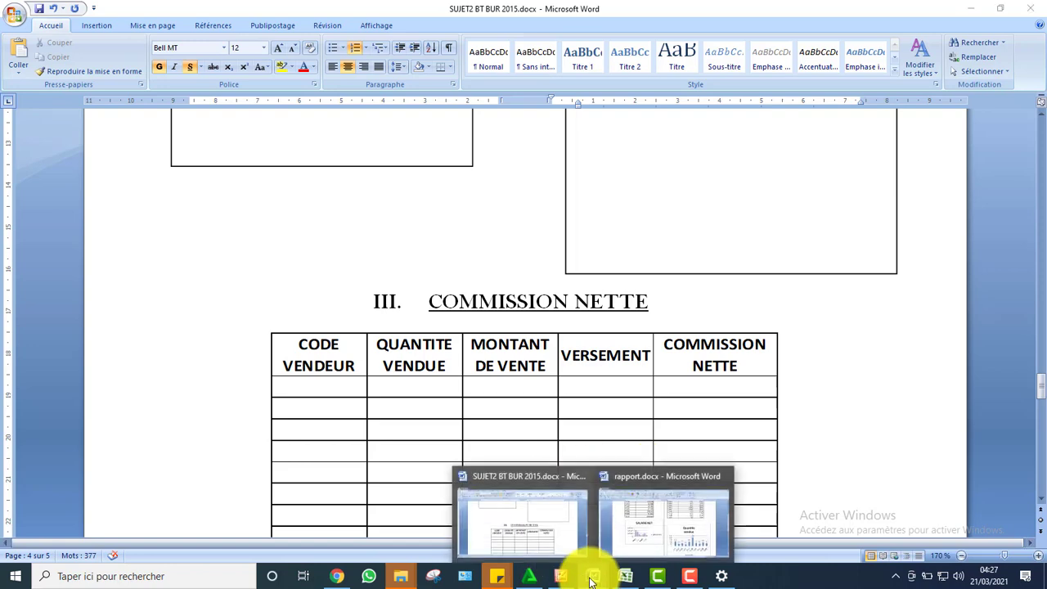
{"action": "left_click", "coordinate": [663, 516]}
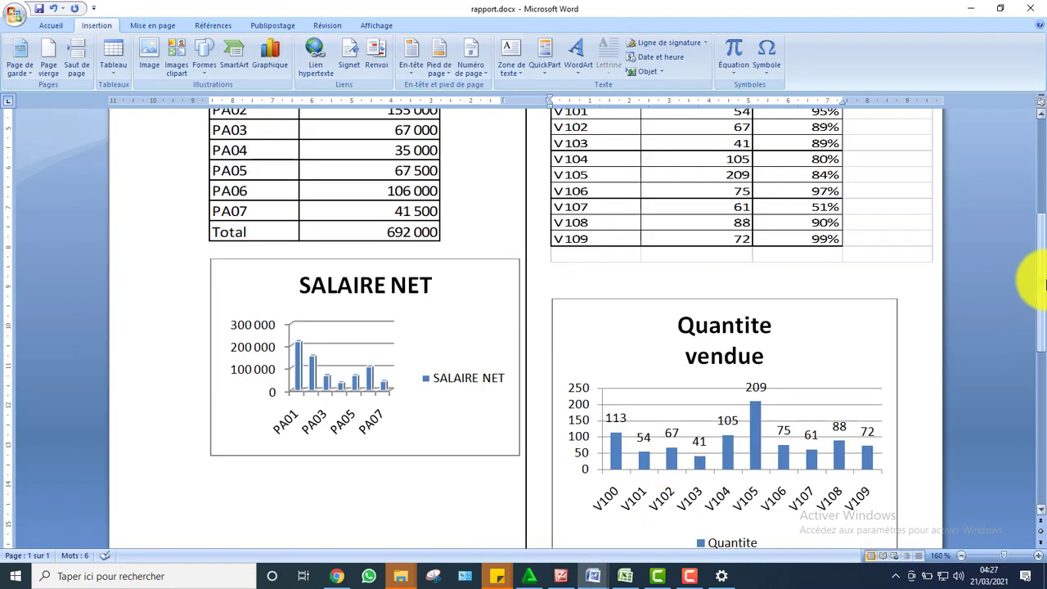
{"action": "left_click_drag", "start_coordinate": [1042, 287], "coordinate": [1028, 365]}
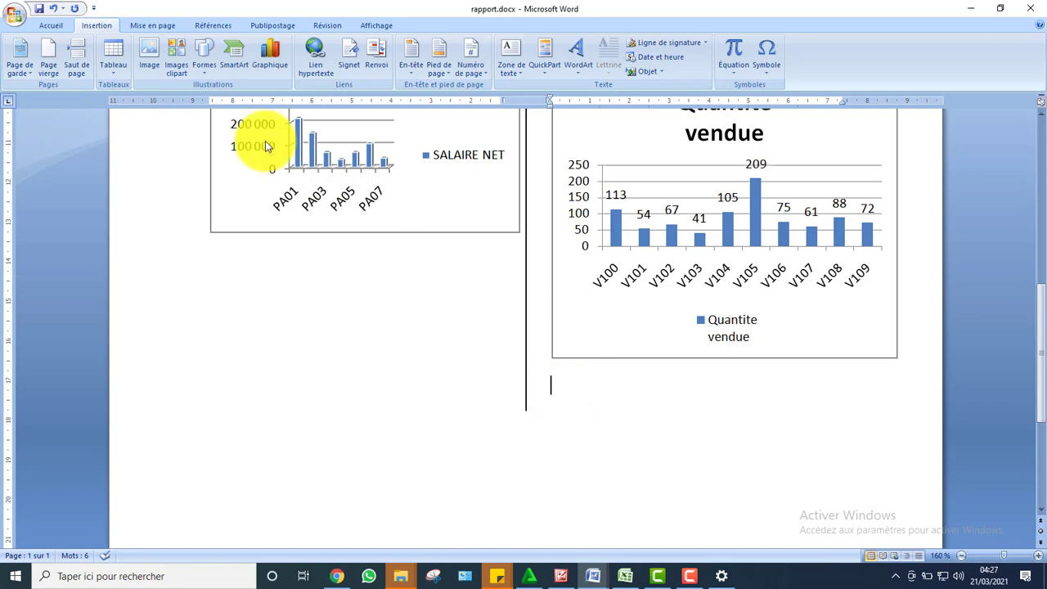
{"action": "left_click", "coordinate": [158, 24]}
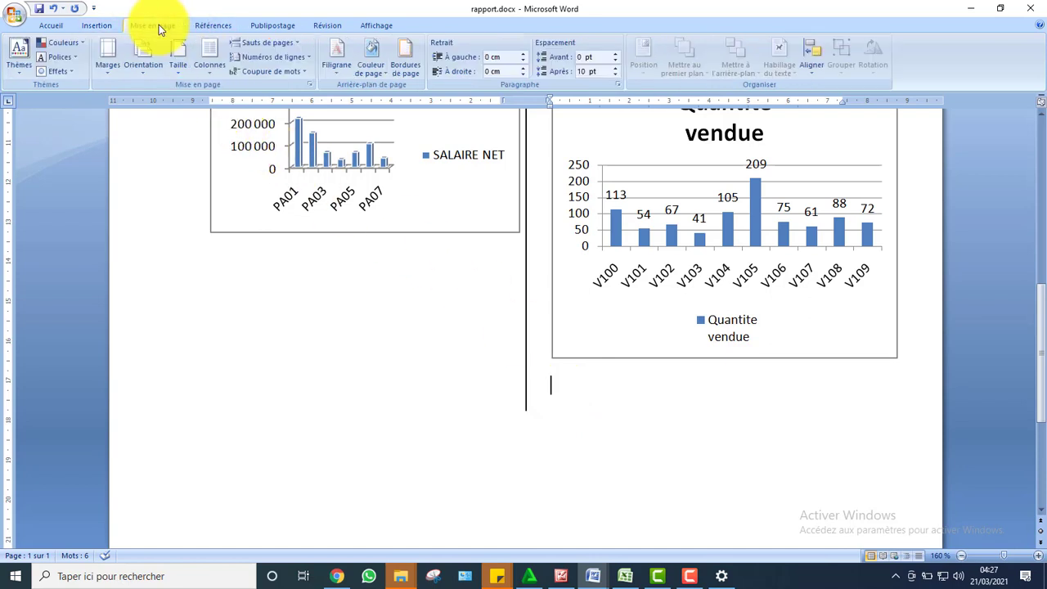
{"action": "left_click", "coordinate": [213, 71]}
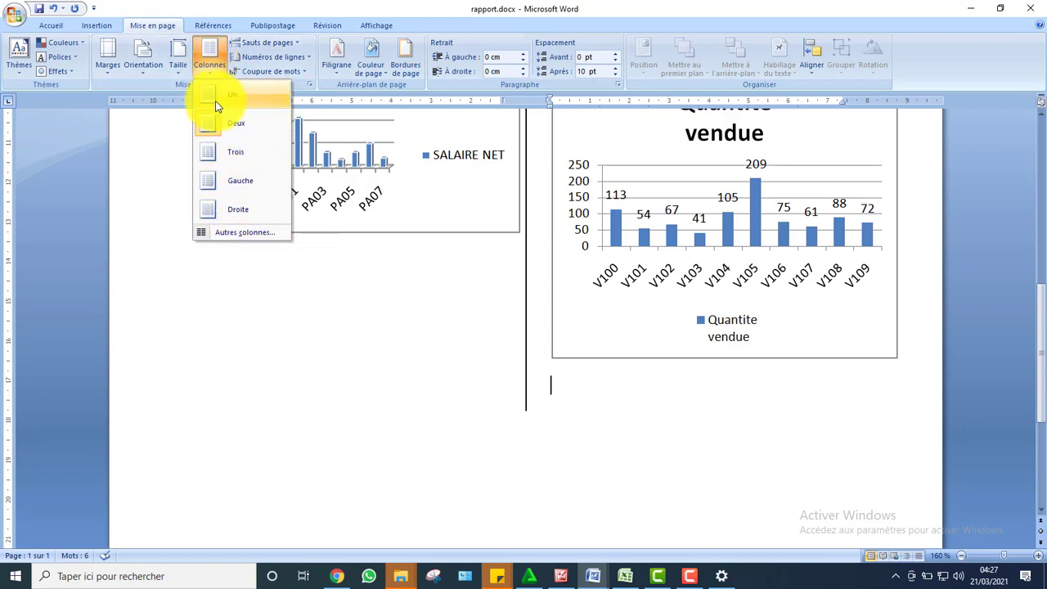
{"action": "left_click", "coordinate": [241, 234]}
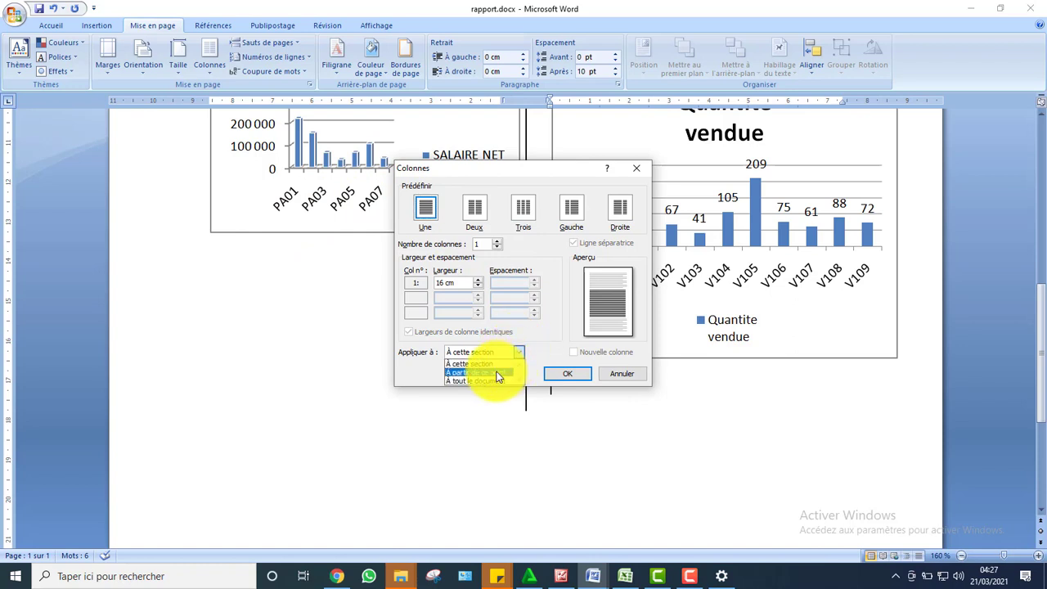
{"action": "left_click", "coordinate": [483, 372]}
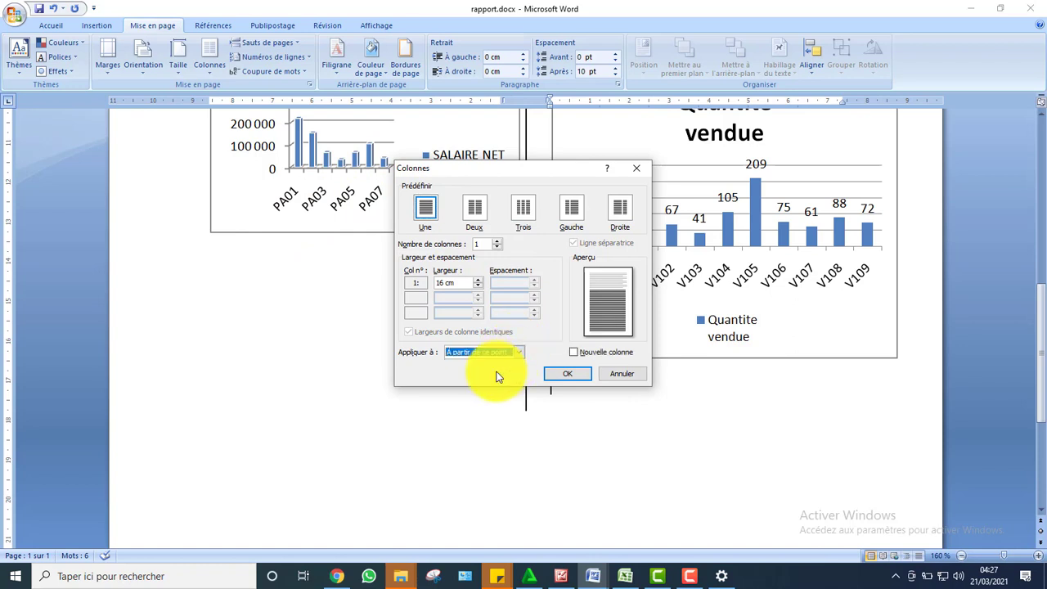
{"action": "left_click", "coordinate": [564, 374]}
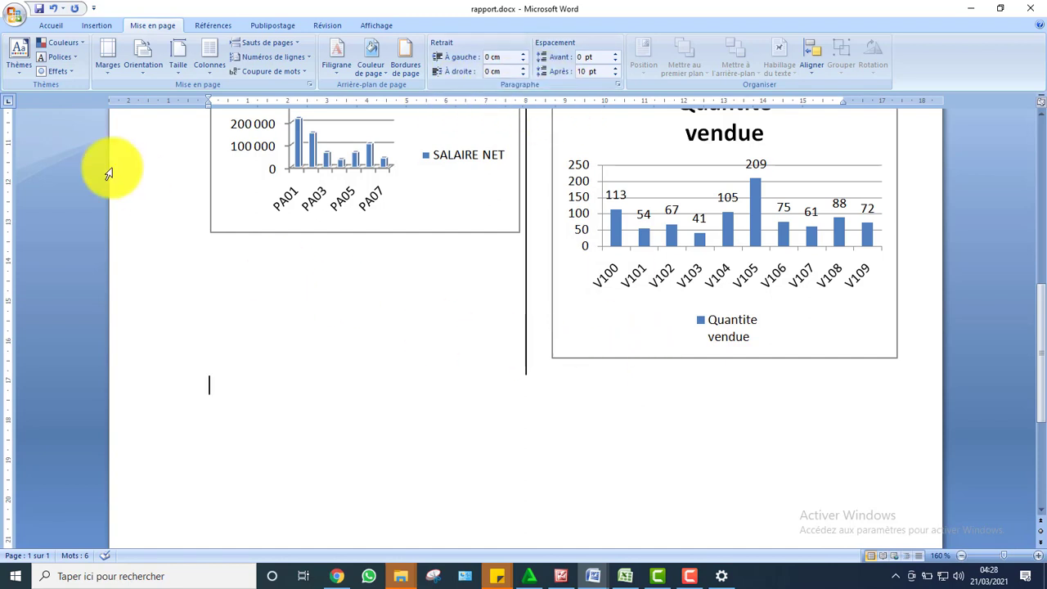
Copy the COMMISSION NETTE heading from SUJET2 BT BUR 2015.docx and paste it centred below the charts in rapport.docx
{"action": "left_click", "coordinate": [51, 25]}
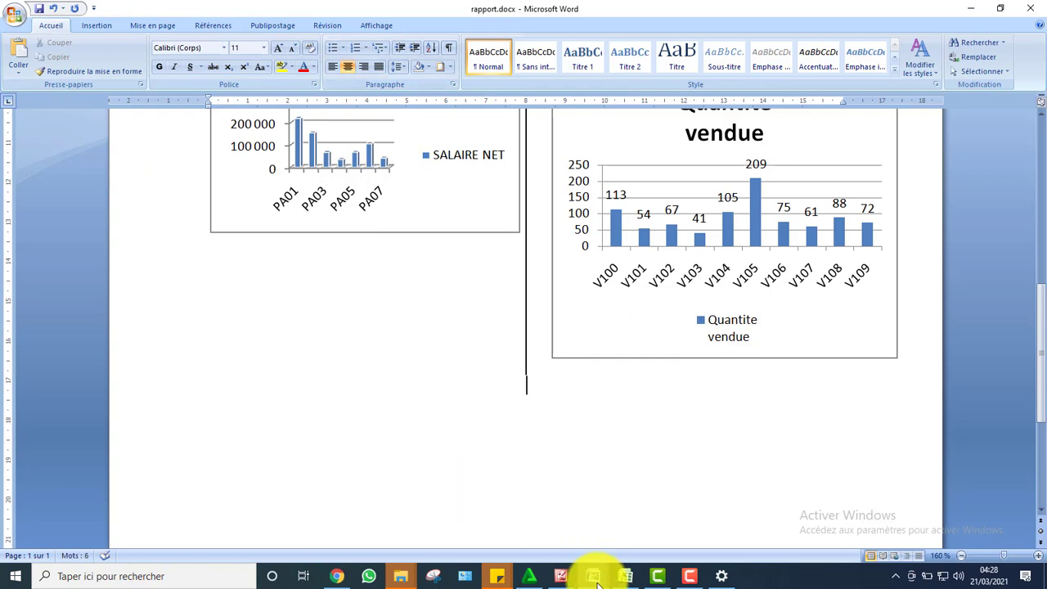
{"action": "mouse_move", "coordinate": [575, 565]}
{"action": "left_click", "coordinate": [538, 529]}
{"action": "left_click_drag", "start_coordinate": [659, 300], "coordinate": [466, 304]}
{"action": "key", "text": "ctrl+c"}
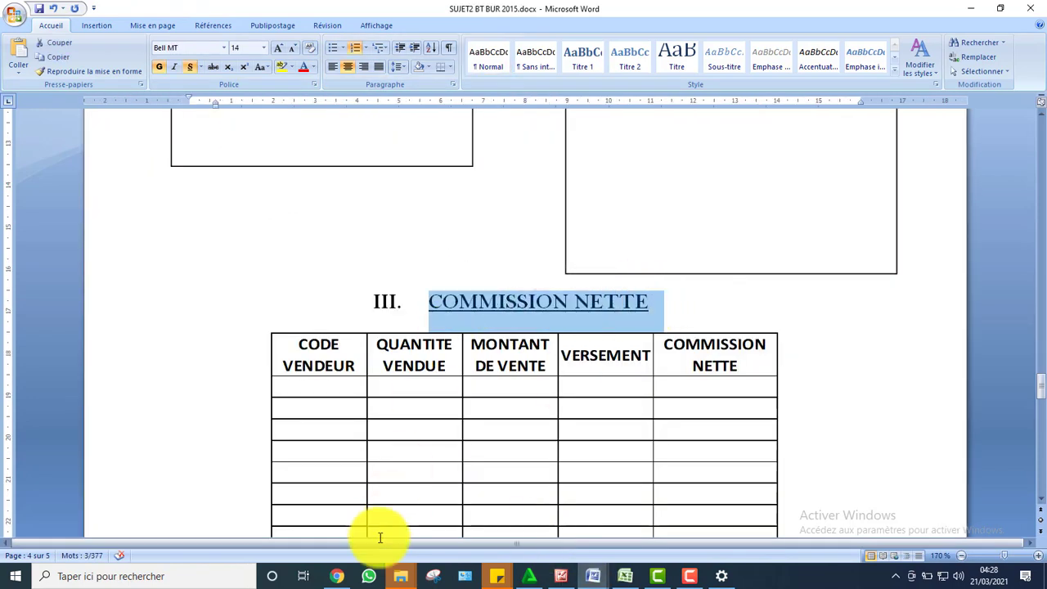
{"action": "left_click", "coordinate": [597, 573]}
{"action": "left_click", "coordinate": [631, 525]}
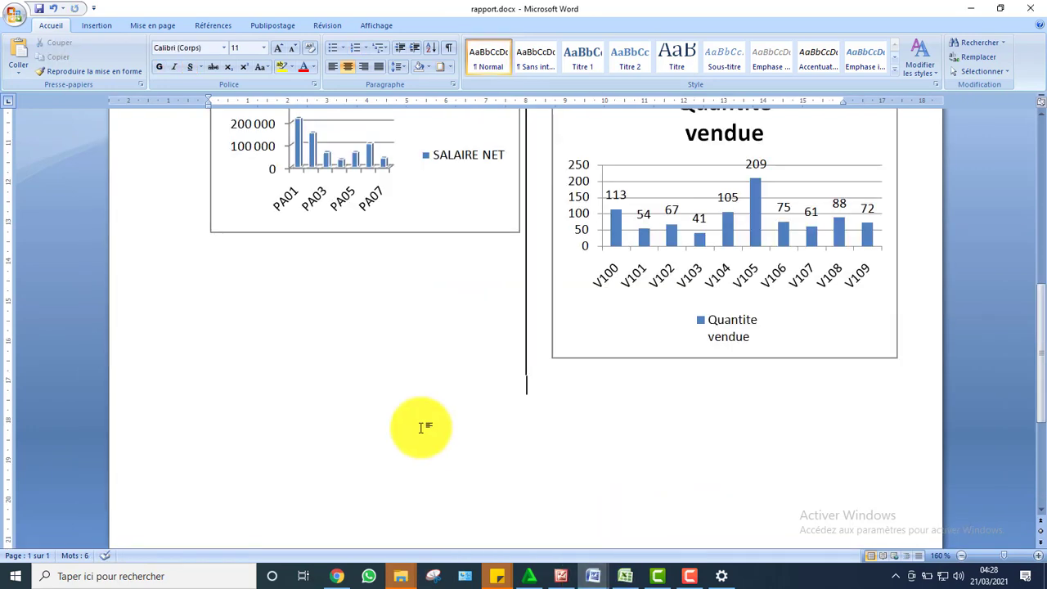
{"action": "key", "text": "ctrl+v"}
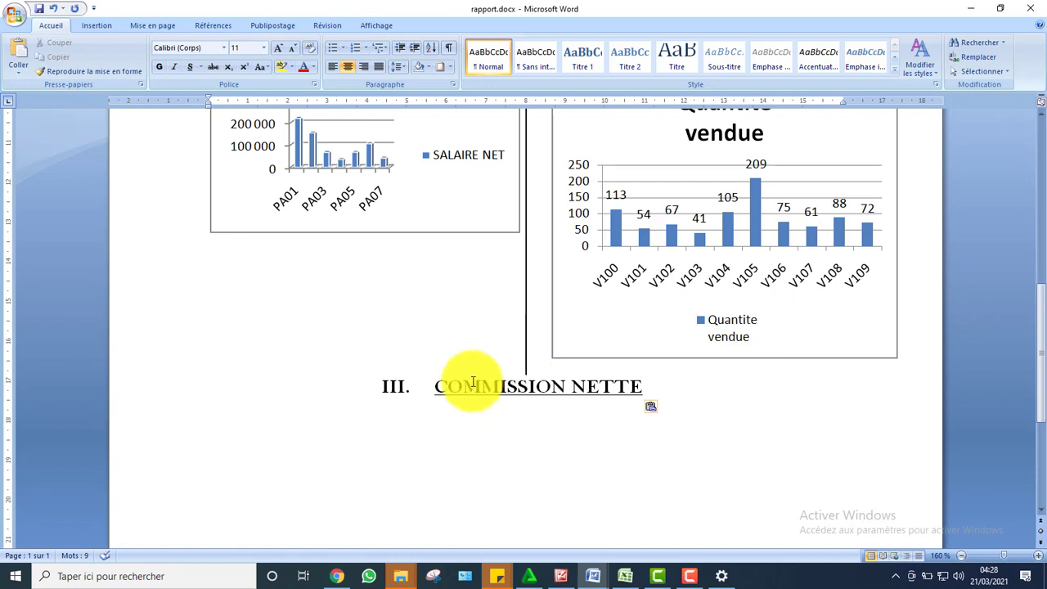
Remove the numbering of the COMMISSION NETTE heading, centre the heading and reapply the Roman numeral numbering
{"action": "left_click", "coordinate": [425, 389]}
{"action": "key", "text": "BackSpace"}
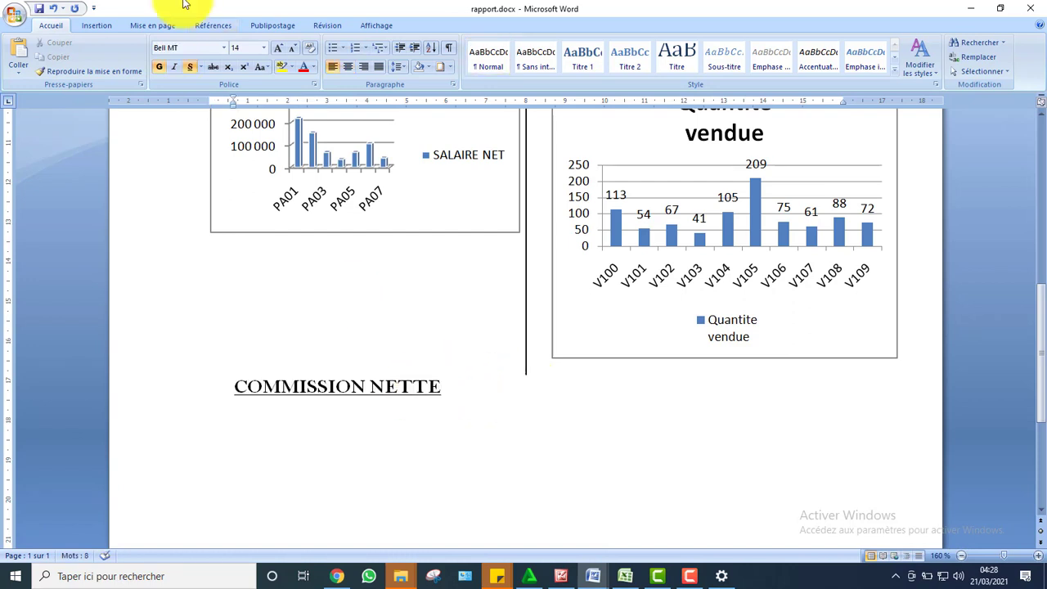
{"action": "left_click", "coordinate": [348, 69]}
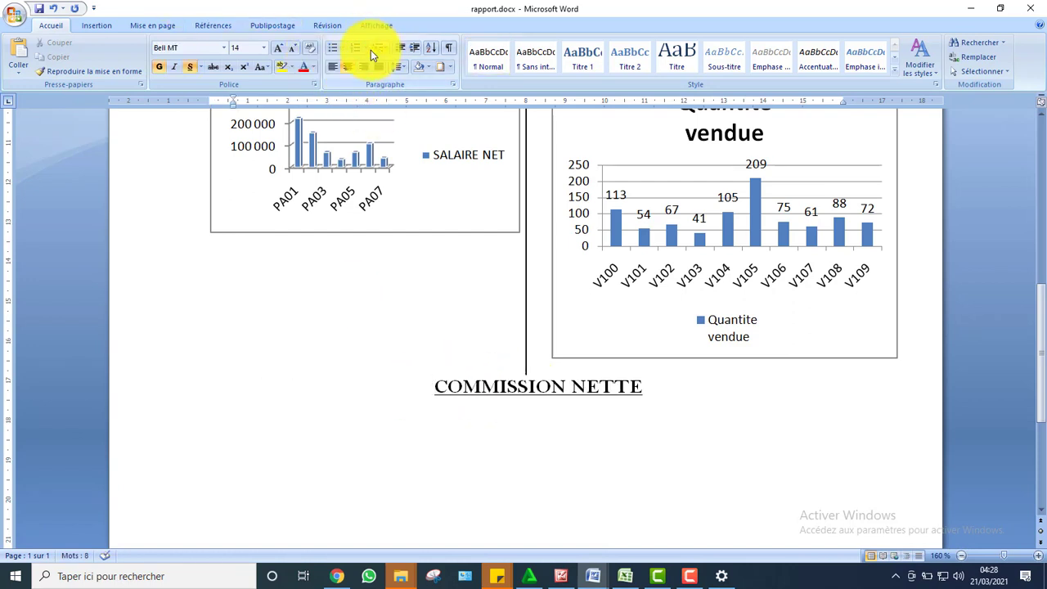
{"action": "left_click", "coordinate": [368, 48]}
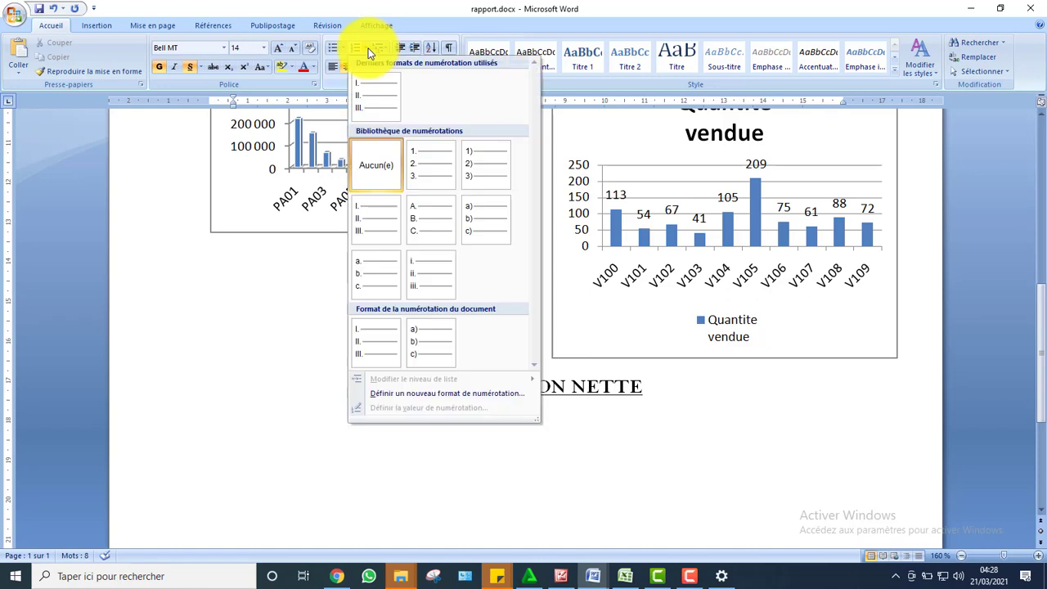
{"action": "left_click", "coordinate": [368, 92]}
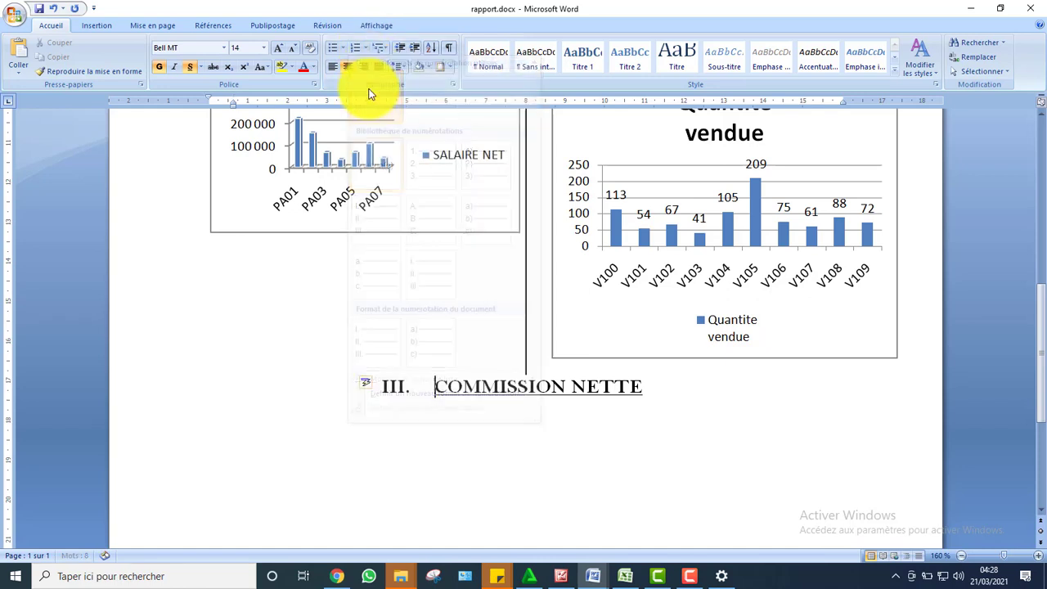
Check the table model in the subject document, and insert an Excel spreadsheet on the line below the COMMISSION NETTE heading in rapport.docx
{"action": "double_click", "coordinate": [474, 424]}
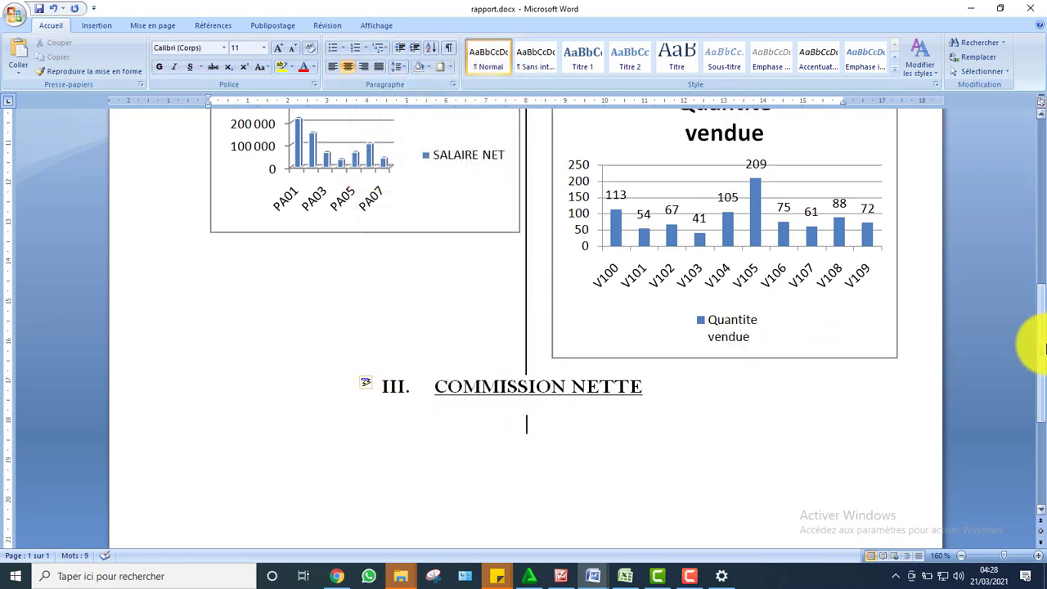
{"action": "left_click_drag", "start_coordinate": [1043, 348], "coordinate": [1044, 374]}
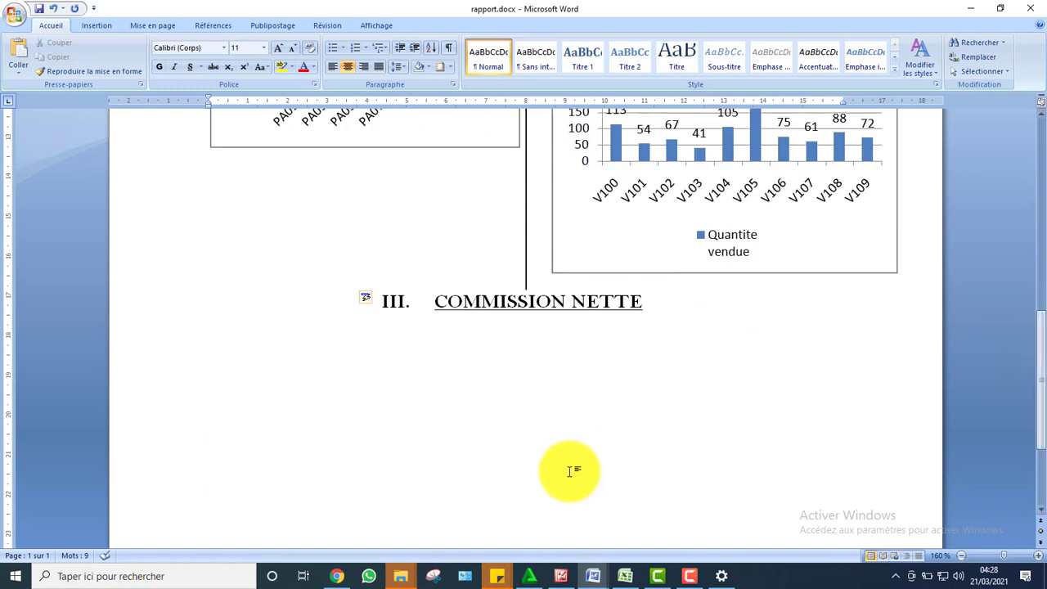
{"action": "left_click", "coordinate": [592, 575]}
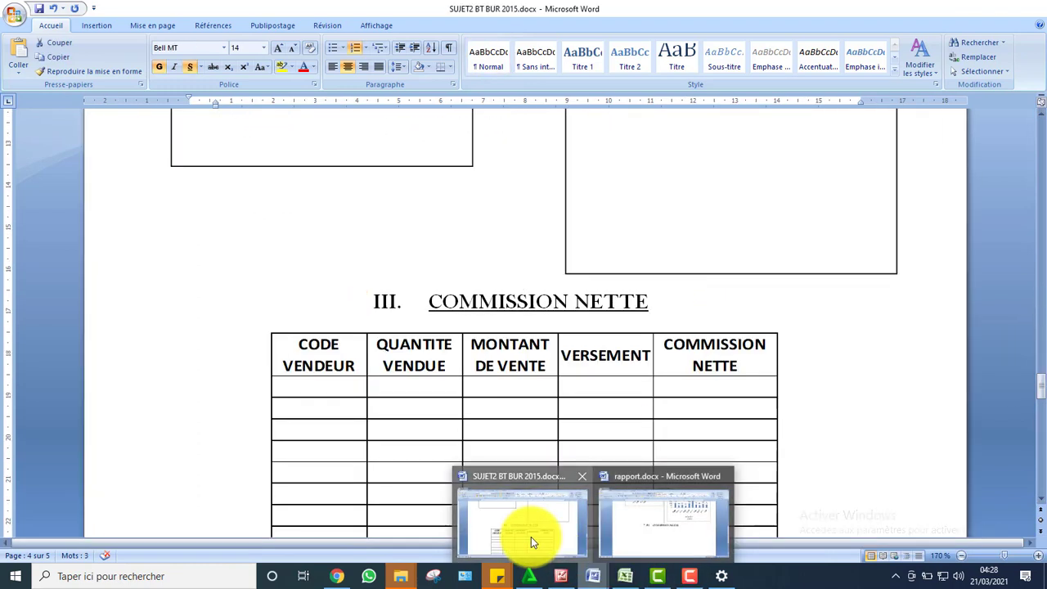
{"action": "left_click", "coordinate": [532, 541]}
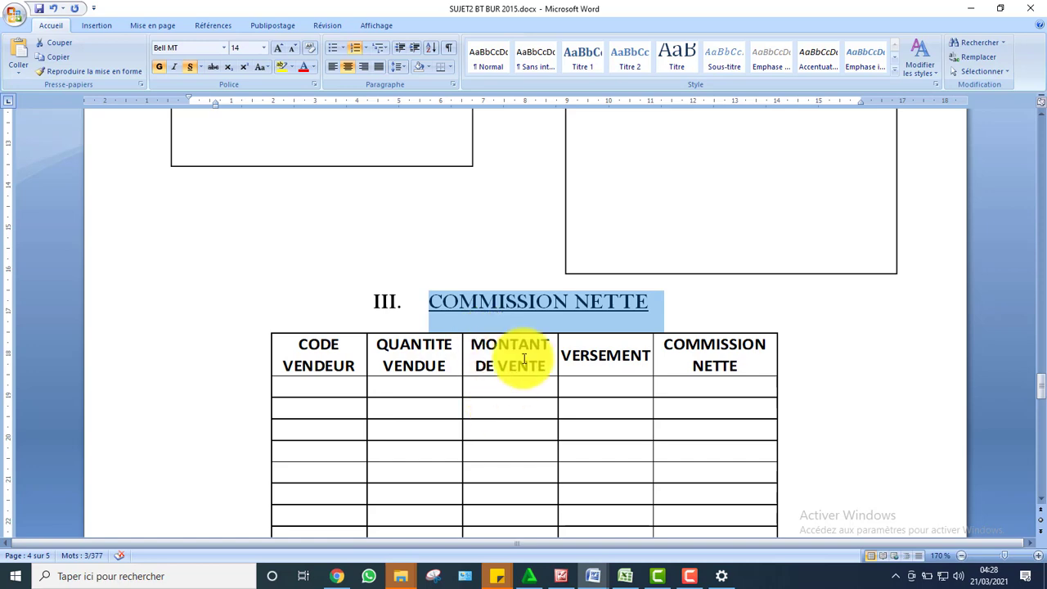
{"action": "mouse_move", "coordinate": [628, 579]}
{"action": "left_click", "coordinate": [650, 534]}
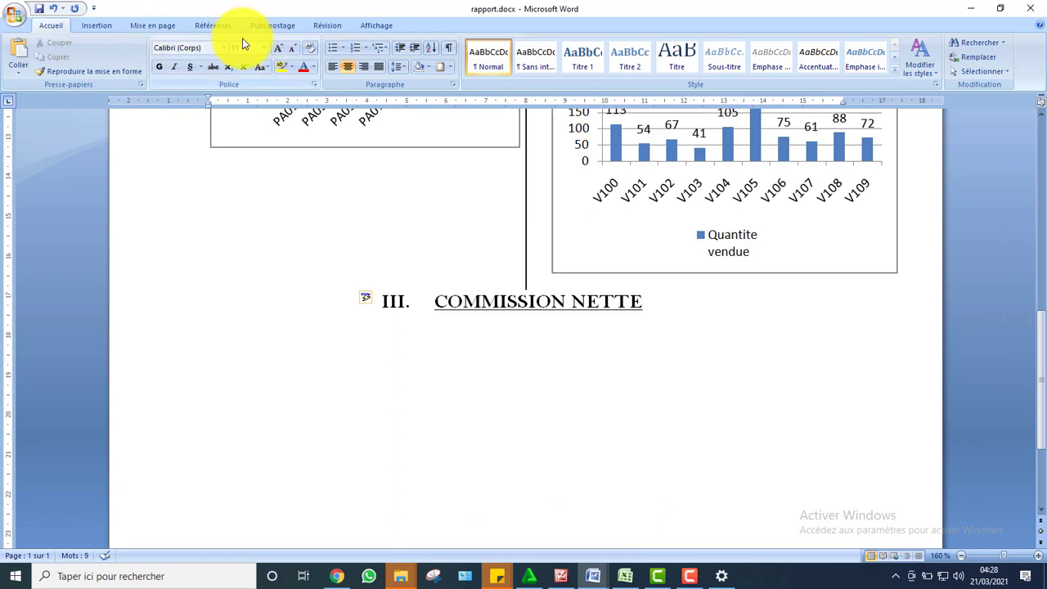
{"action": "left_click", "coordinate": [98, 26]}
{"action": "left_click", "coordinate": [111, 70]}
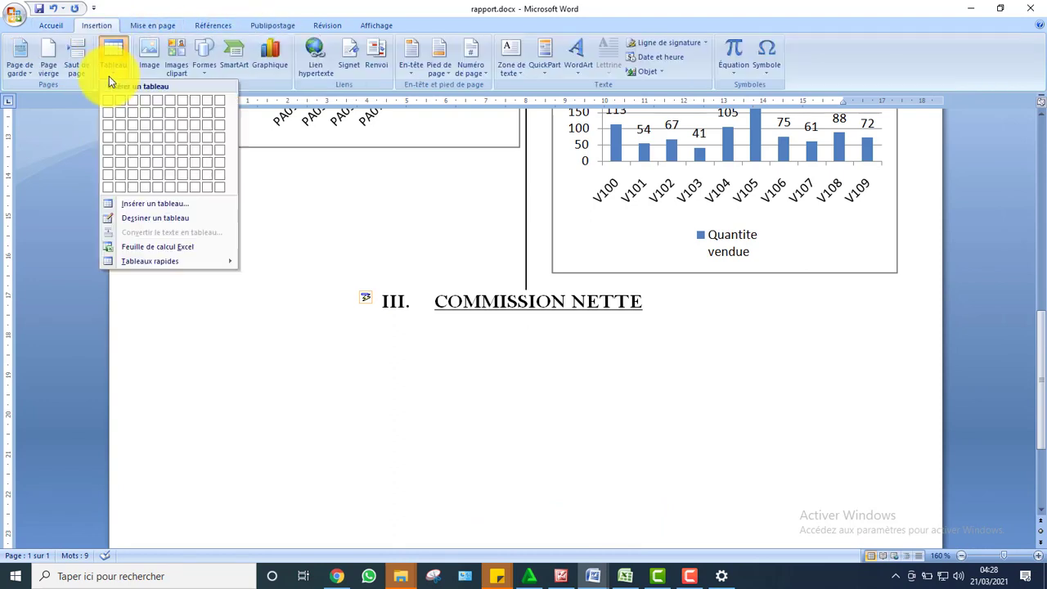
{"action": "left_click", "coordinate": [143, 245]}
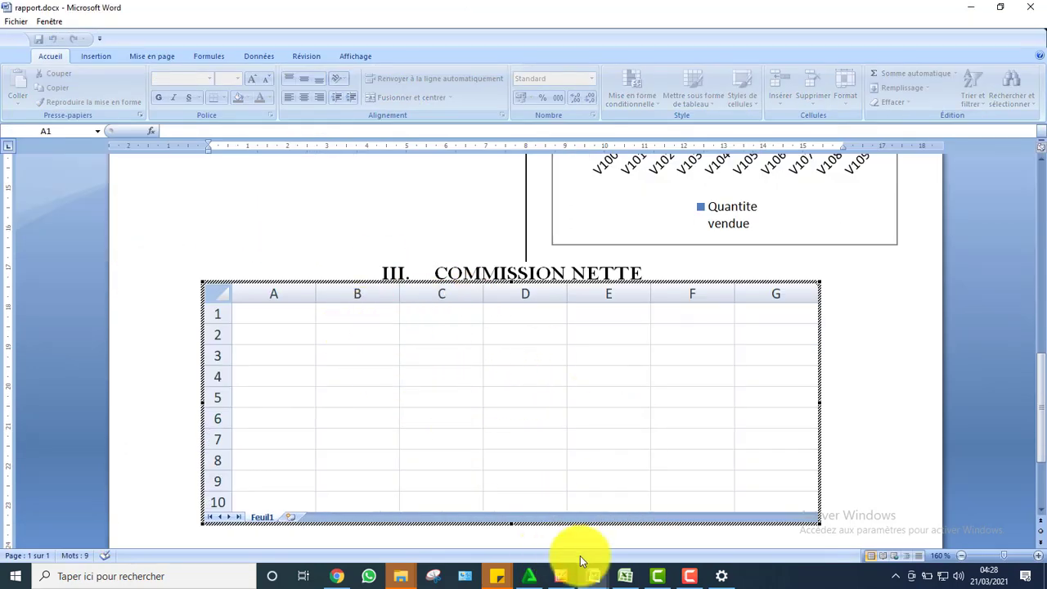
Copy the header row, CODE VENDEUR to COMMISSION NETTE, from the subject's embedded table and paste it into row 1 of the report's spreadsheet
{"action": "mouse_move", "coordinate": [597, 573]}
{"action": "left_click", "coordinate": [531, 535]}
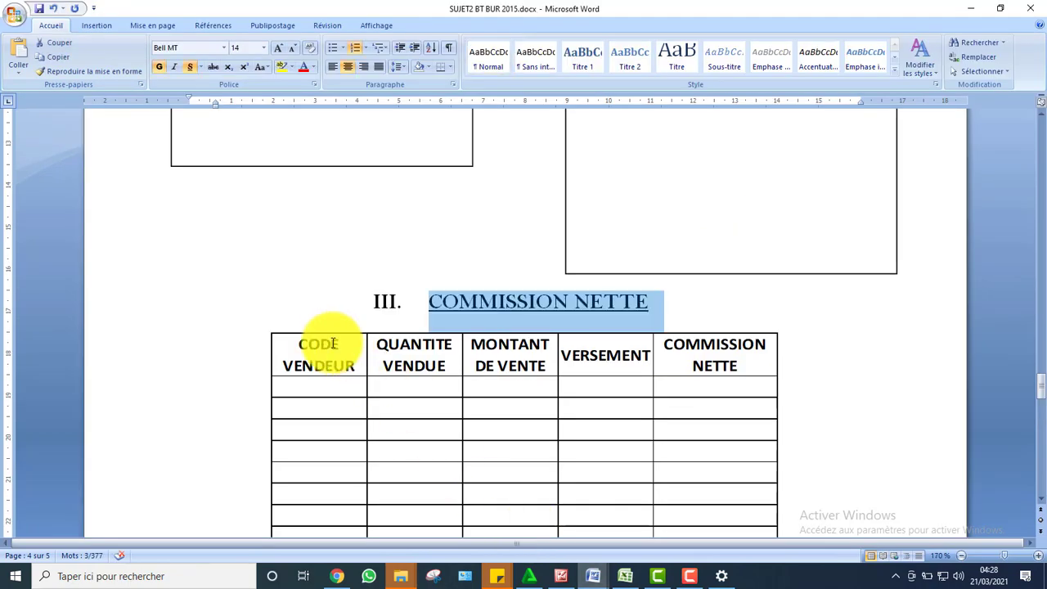
{"action": "double_click", "coordinate": [327, 363]}
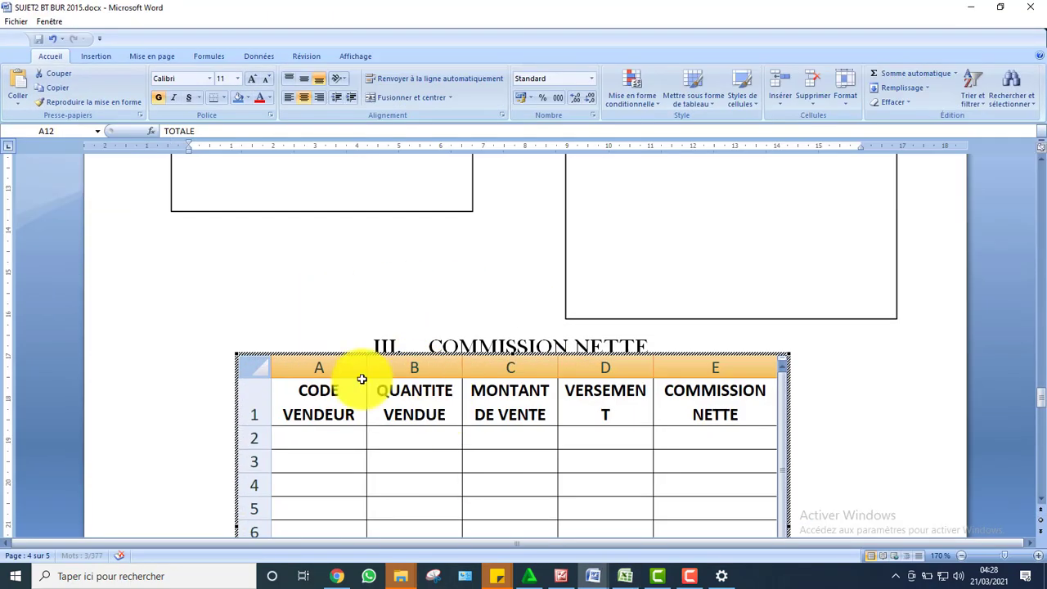
{"action": "left_click_drag", "start_coordinate": [362, 379], "coordinate": [677, 389]}
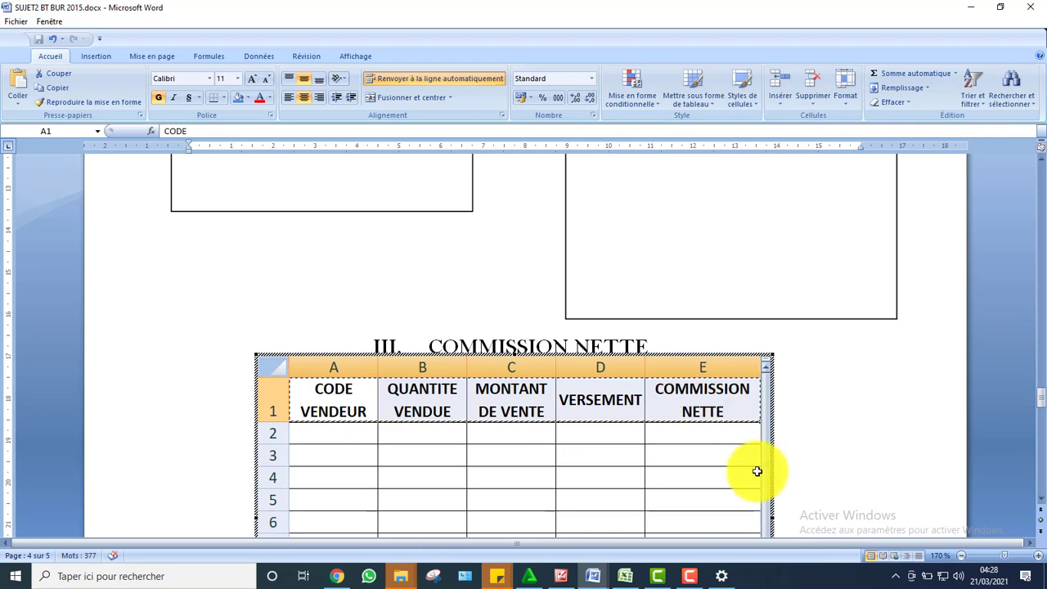
{"action": "mouse_move", "coordinate": [593, 572]}
{"action": "left_click", "coordinate": [651, 534]}
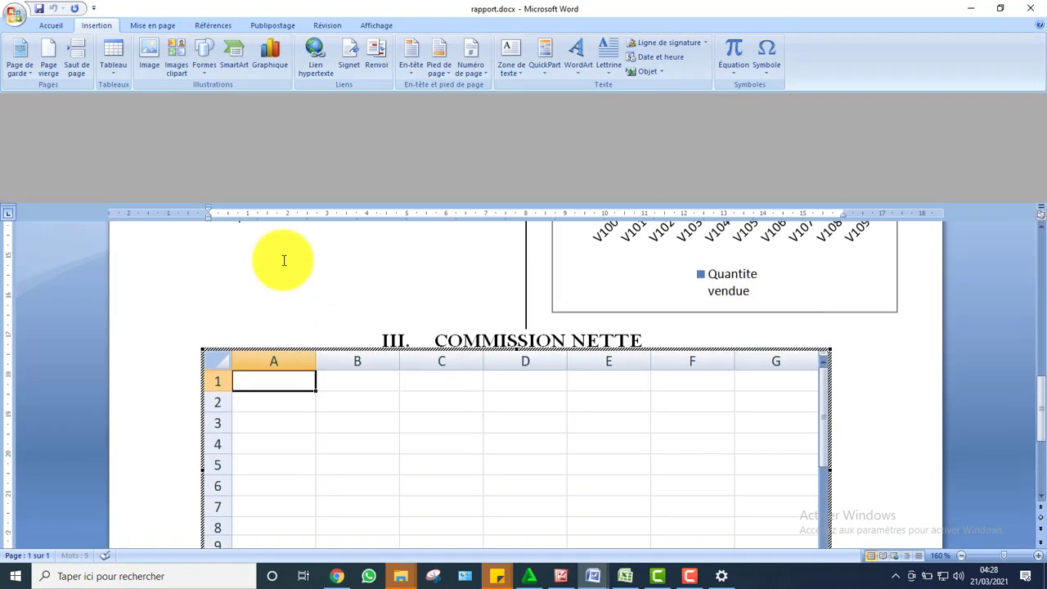
{"action": "left_click", "coordinate": [283, 260]}
{"action": "double_click", "coordinate": [266, 302]}
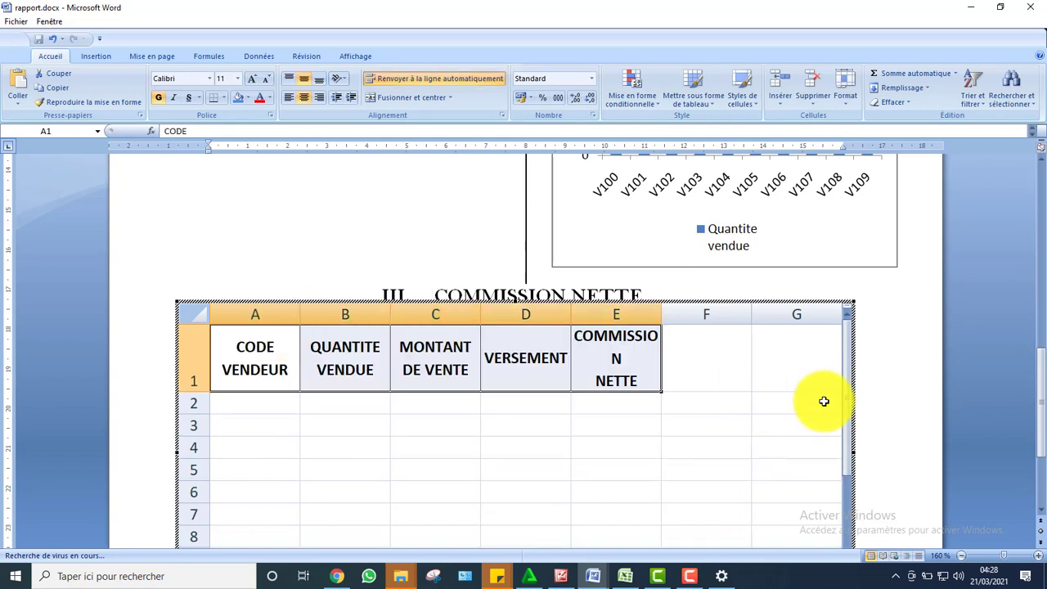
Widen the QUANTITE VENDUE, MONTANT DE VENTE, VERSEMENT and COMMISSION NETTE columns of the embedded spreadsheet so each header fits
{"action": "left_click_drag", "start_coordinate": [850, 452], "coordinate": [699, 422]}
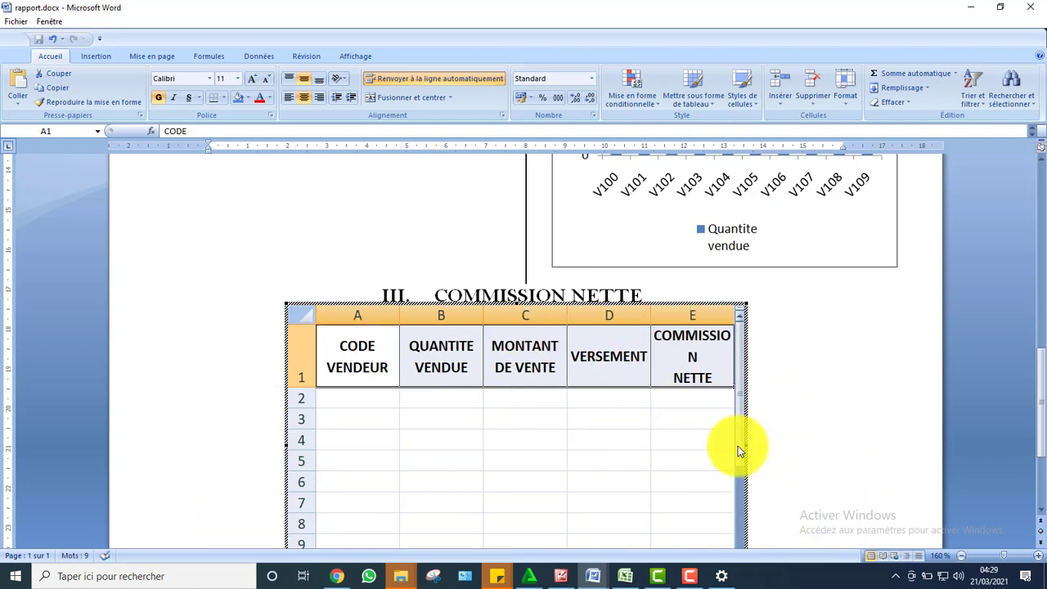
{"action": "left_click_drag", "start_coordinate": [744, 444], "coordinate": [811, 430]}
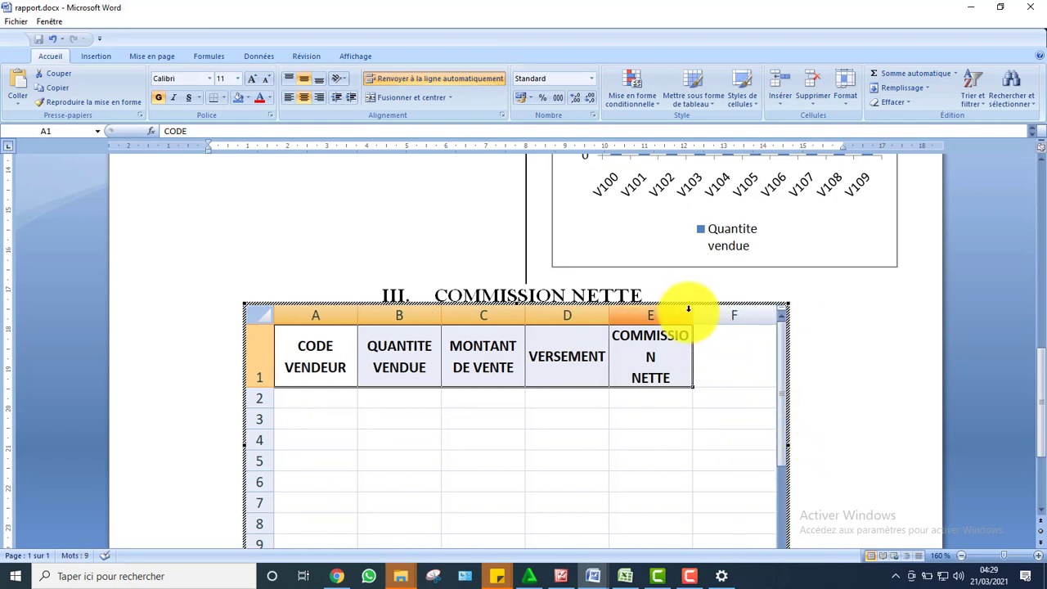
{"action": "left_click_drag", "start_coordinate": [690, 312], "coordinate": [709, 313]}
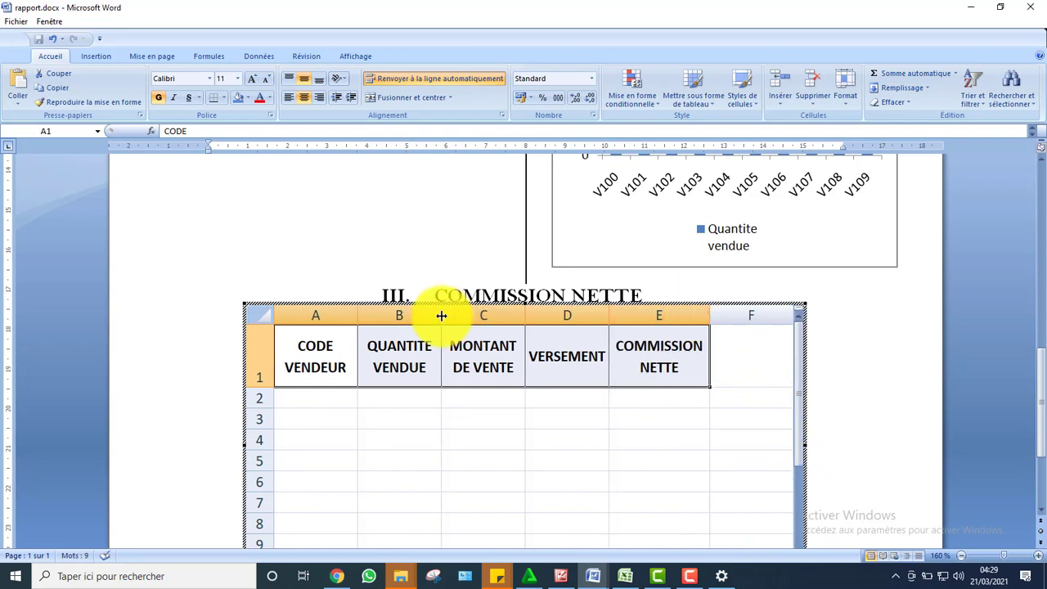
{"action": "left_click_drag", "start_coordinate": [440, 315], "coordinate": [450, 313]}
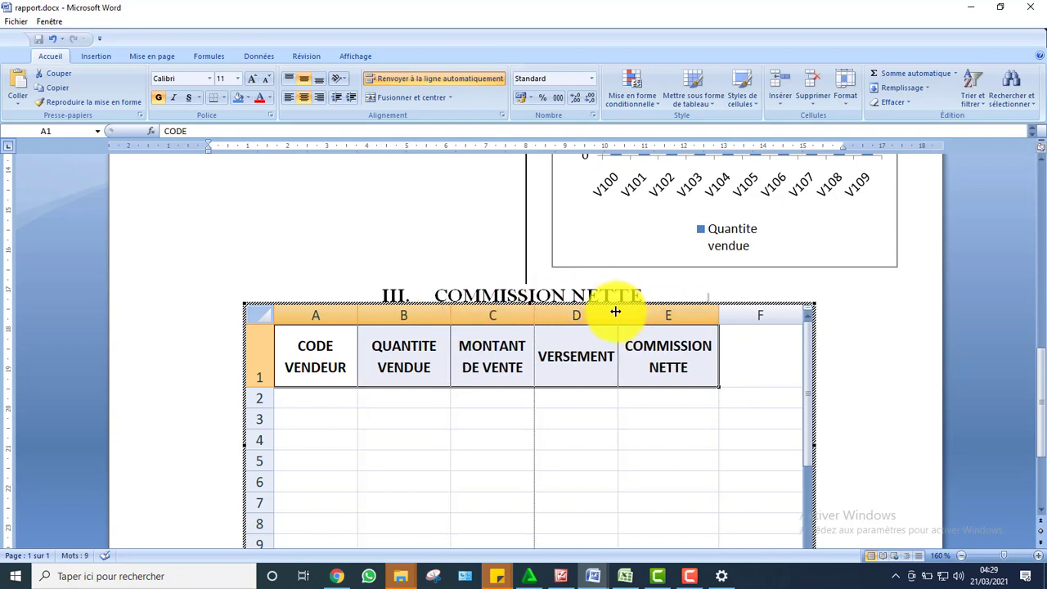
{"action": "left_click_drag", "start_coordinate": [615, 312], "coordinate": [624, 311]}
{"action": "left_click_drag", "start_coordinate": [532, 312], "coordinate": [553, 312]}
{"action": "left_click", "coordinate": [906, 386]}
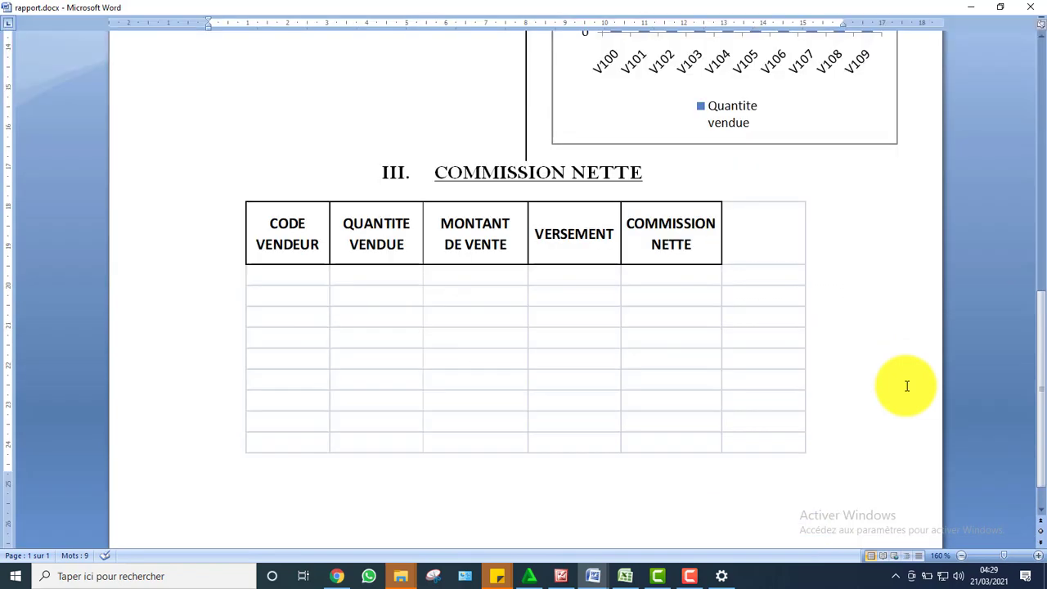
Narrow the embedded spreadsheet's frame in rapport.docx so that it shows only columns A to E
{"action": "double_click", "coordinate": [604, 358]}
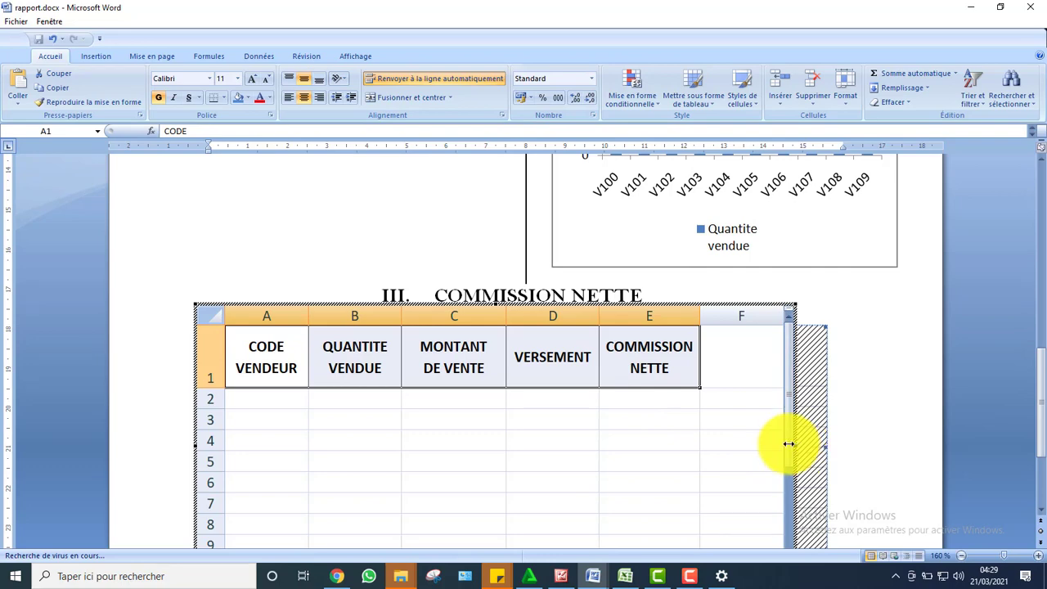
{"action": "left_click_drag", "start_coordinate": [788, 443], "coordinate": [710, 434]}
{"action": "left_click", "coordinate": [834, 385]}
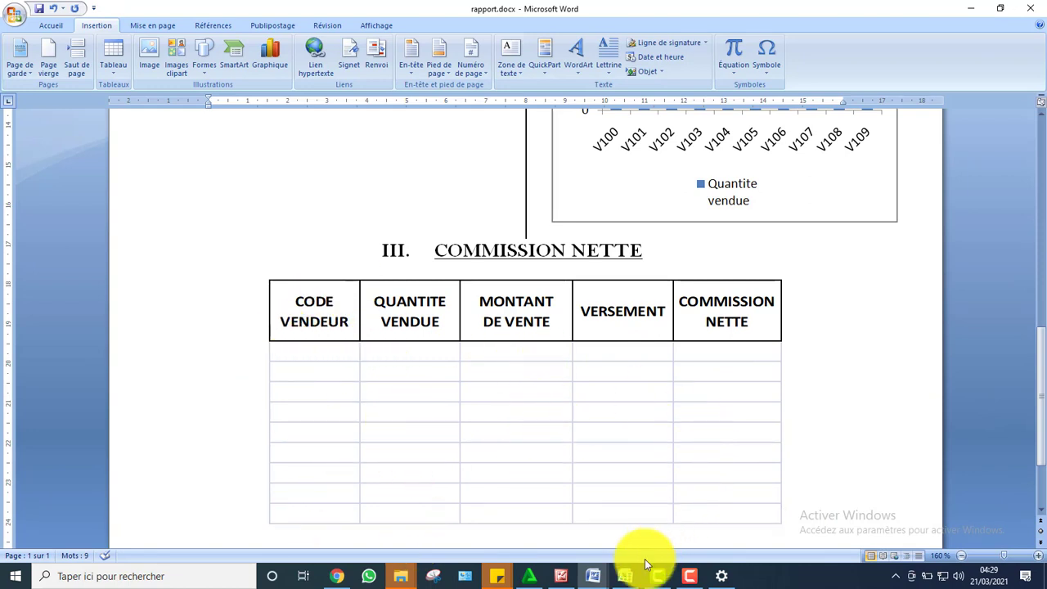
In EXCEL.xlsx, copy rows V100 to V109 of CODE VENDEUR, QUANTITE VENDUE, MONTANT DE VENTE, VERSEMENT and COMMISSION NETTE from the ANNEXE2 sheet
{"action": "left_click", "coordinate": [627, 576]}
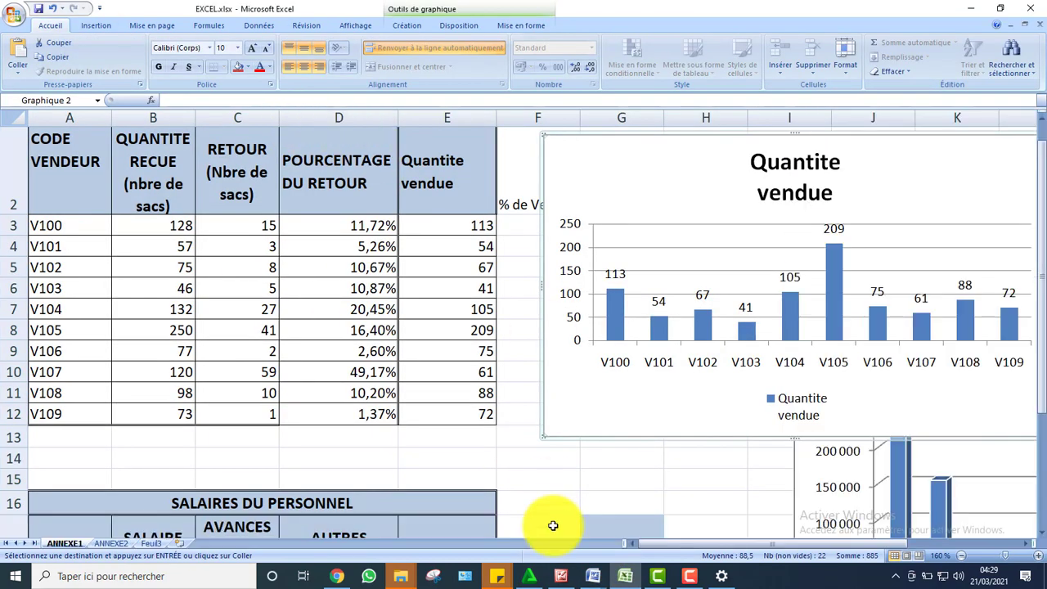
{"action": "left_click", "coordinate": [113, 543]}
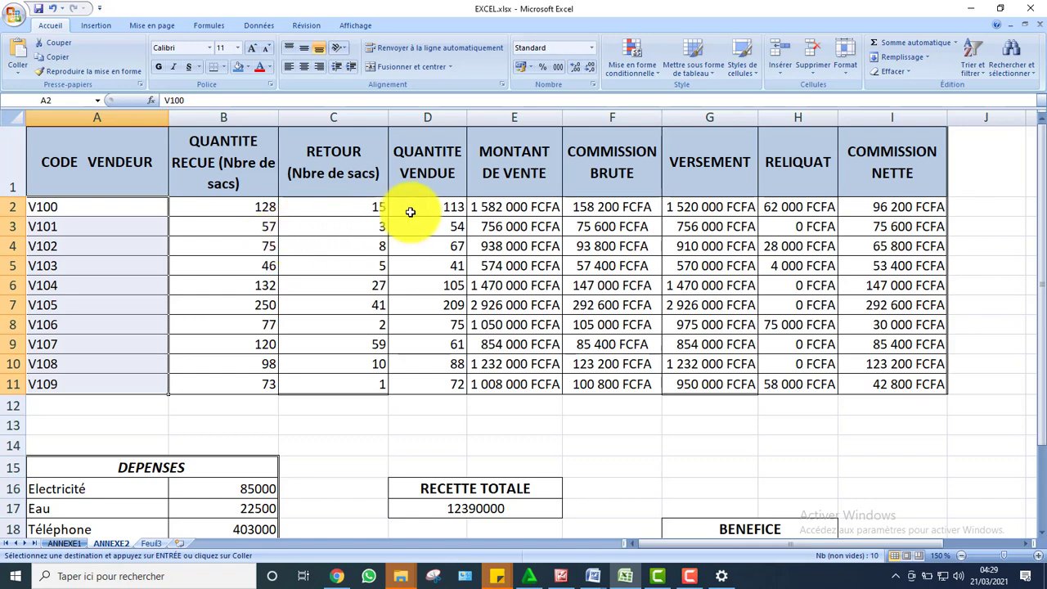
{"action": "left_click_drag", "start_coordinate": [429, 210], "coordinate": [444, 390], "text": "ctrl"}
{"action": "left_click_drag", "start_coordinate": [518, 207], "coordinate": [528, 385], "text": "ctrl"}
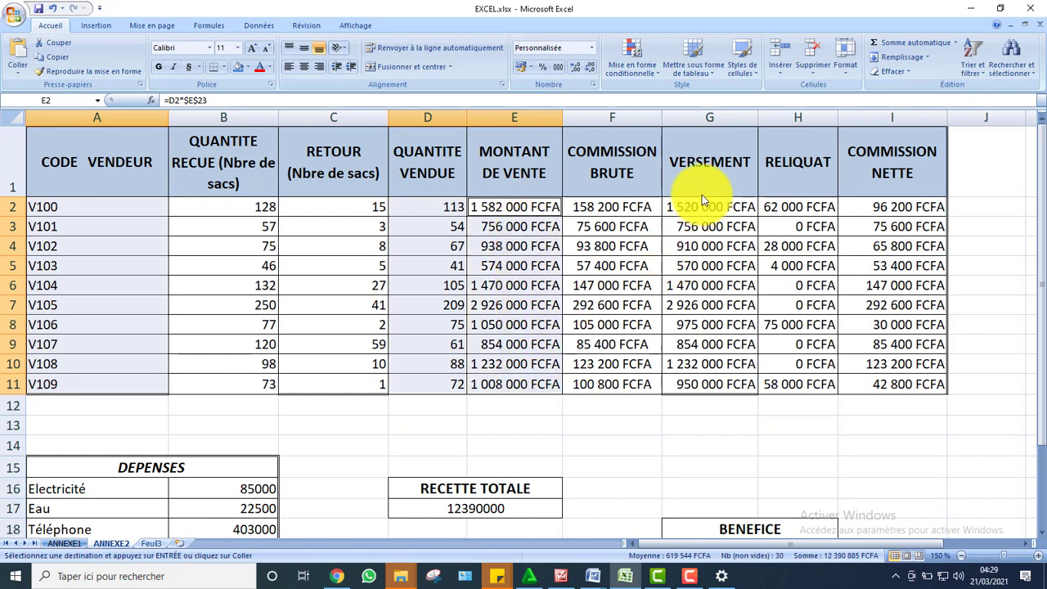
{"action": "left_click_drag", "start_coordinate": [694, 207], "coordinate": [692, 391], "text": "ctrl"}
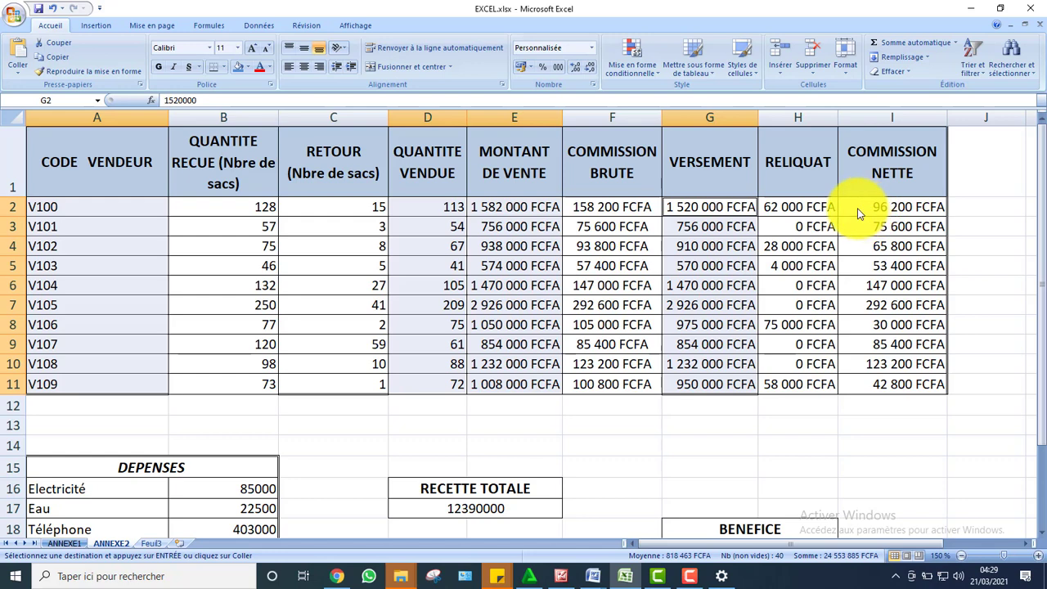
{"action": "left_click_drag", "start_coordinate": [858, 214], "coordinate": [873, 383], "text": "ctrl"}
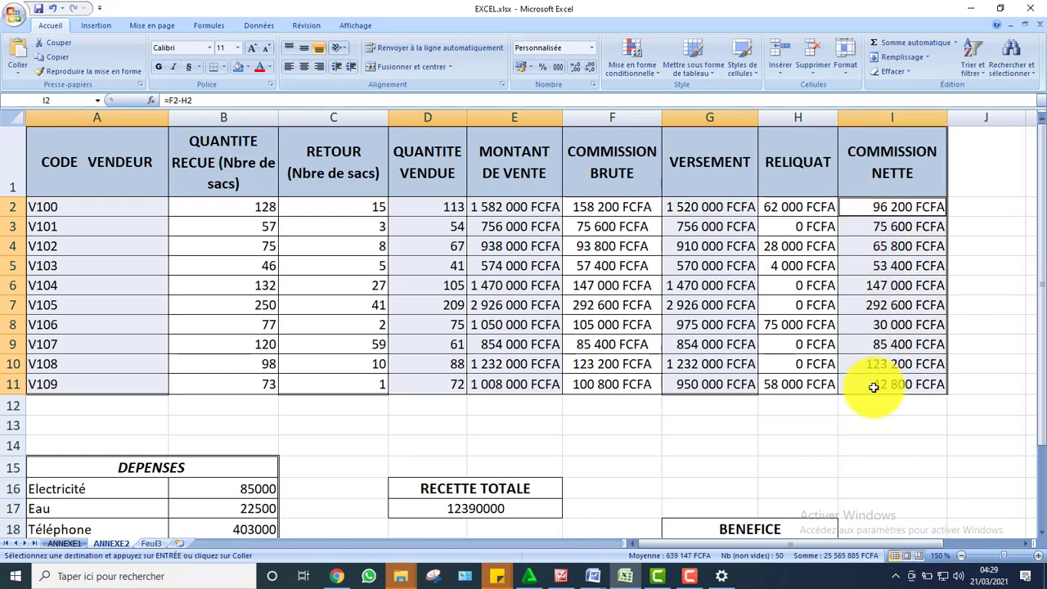
{"action": "right_click", "coordinate": [488, 251]}
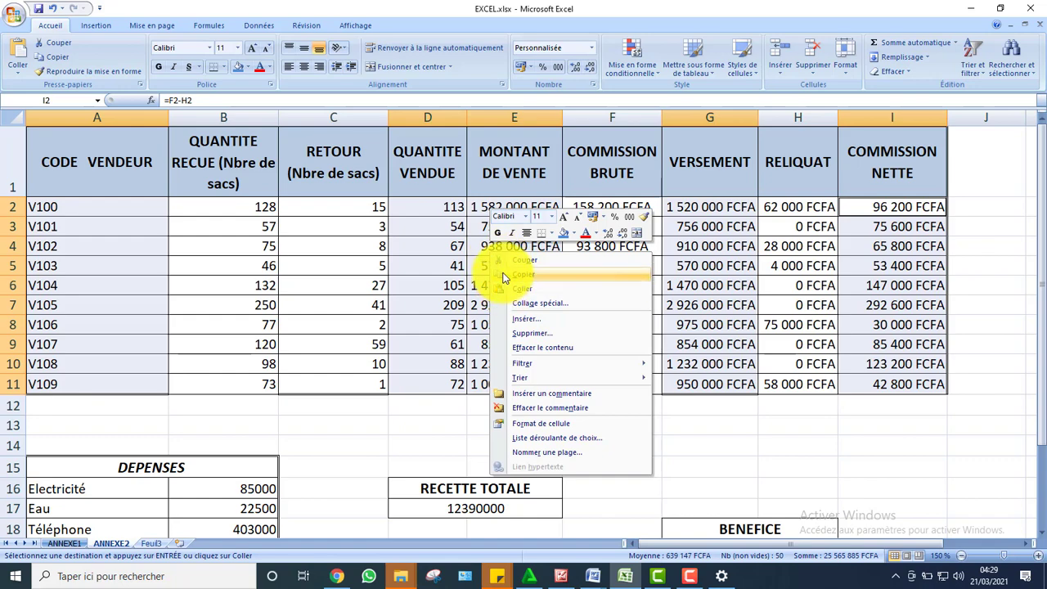
{"action": "left_click", "coordinate": [505, 275]}
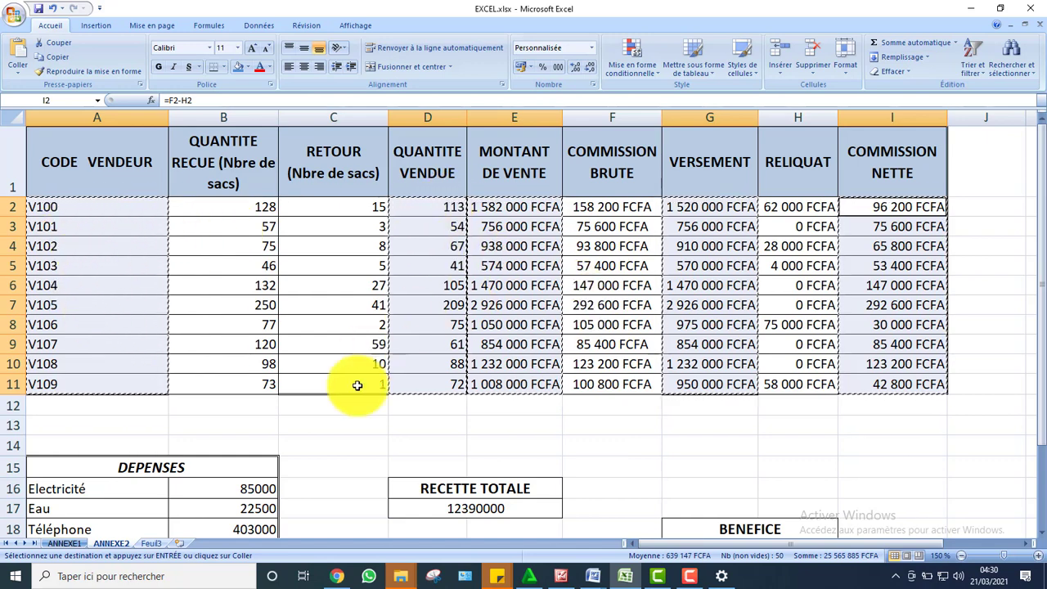
Paste the copied vendor data as links to EXCEL.xlsx into rapport.docx's embedded COMMISSION NETTE spreadsheet, starting at cell A2
{"action": "mouse_move", "coordinate": [597, 573]}
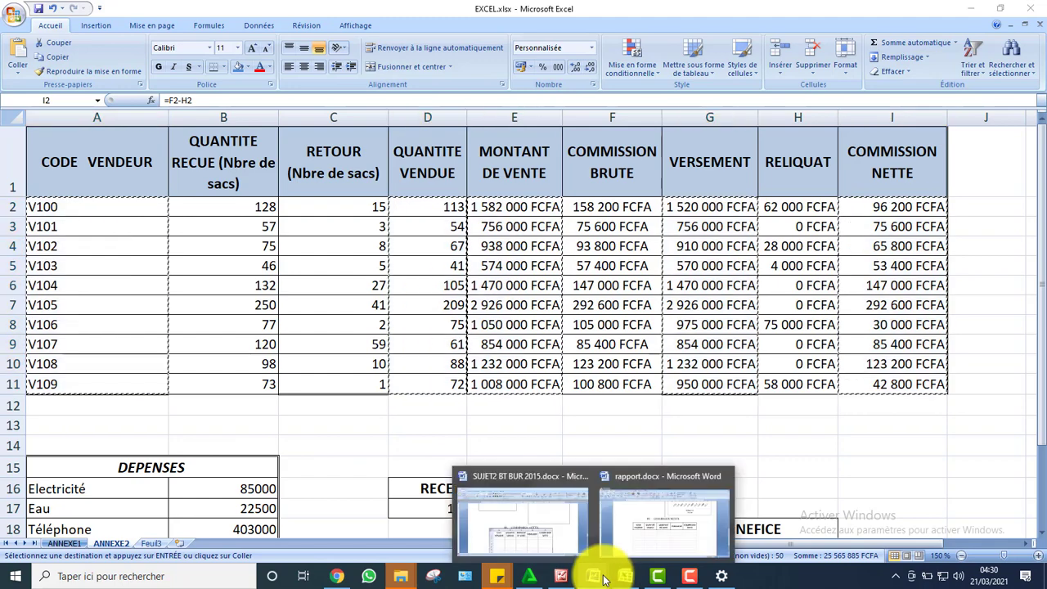
{"action": "left_click", "coordinate": [626, 516]}
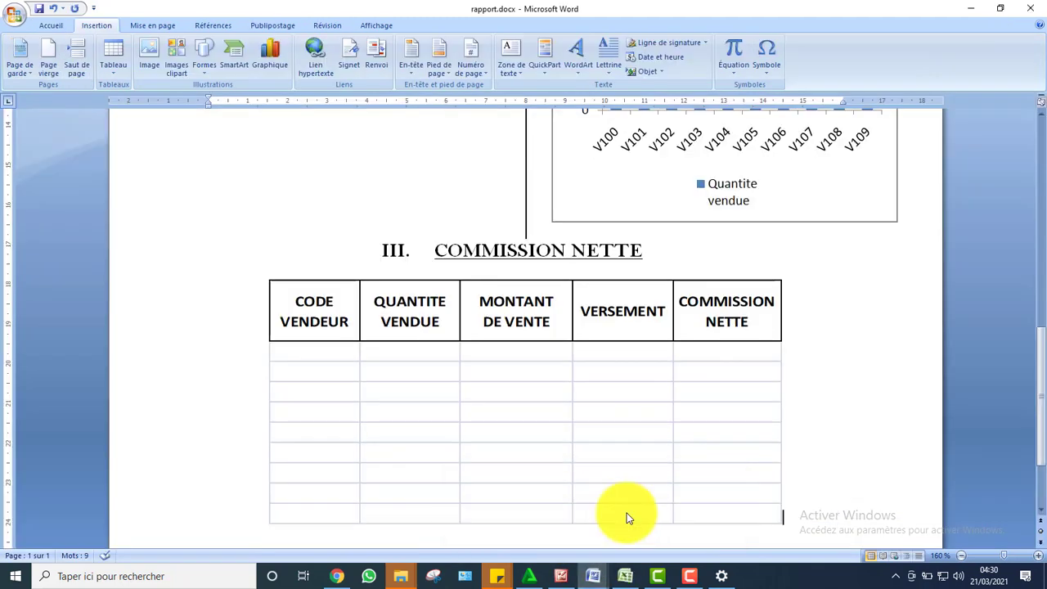
{"action": "double_click", "coordinate": [322, 357]}
{"action": "left_click", "coordinate": [311, 400]}
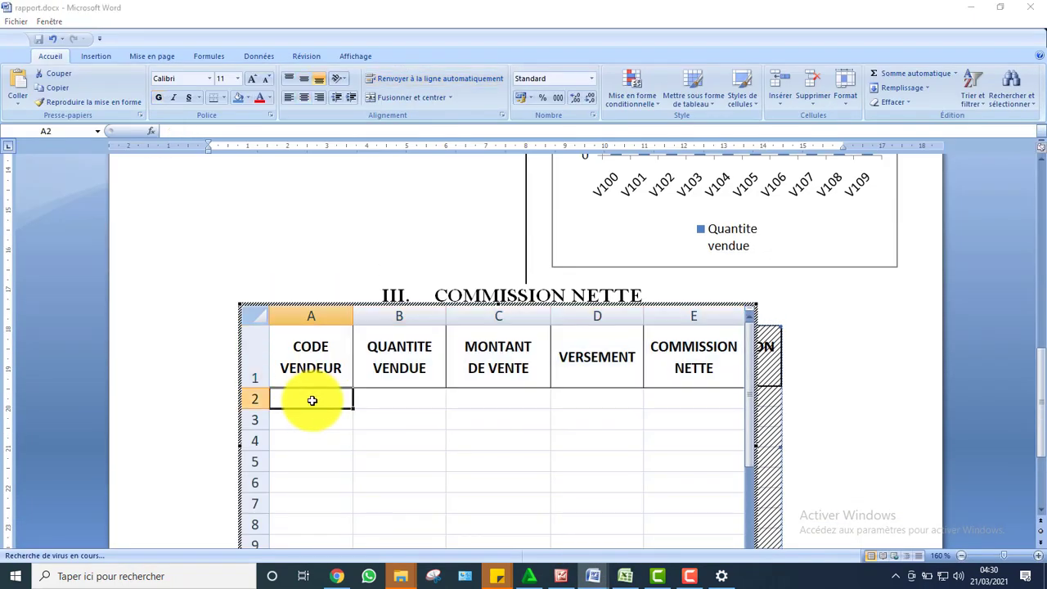
{"action": "right_click", "coordinate": [311, 400]}
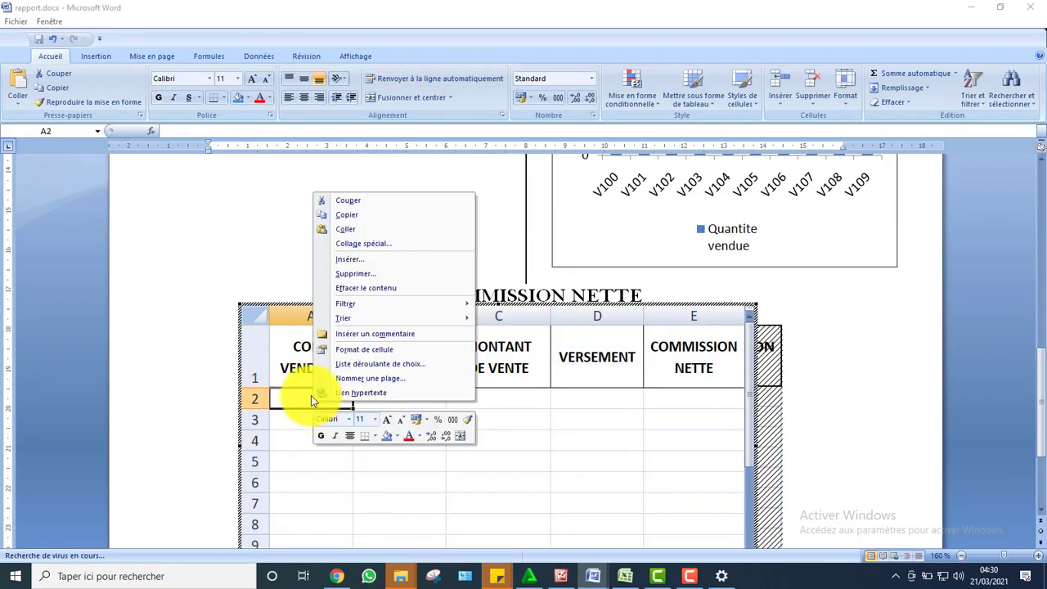
{"action": "left_click", "coordinate": [350, 244]}
{"action": "left_click", "coordinate": [260, 330]}
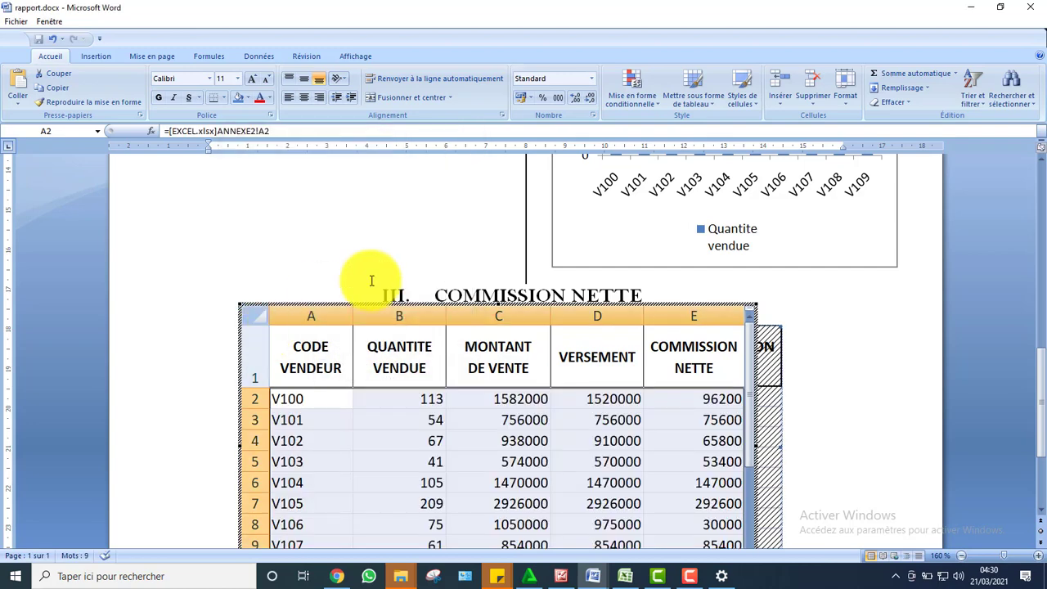
Apply all borders to the embedded table from the header row through V107, and leave the spreadsheet's editing mode
{"action": "left_click_drag", "start_coordinate": [308, 360], "coordinate": [658, 559]}
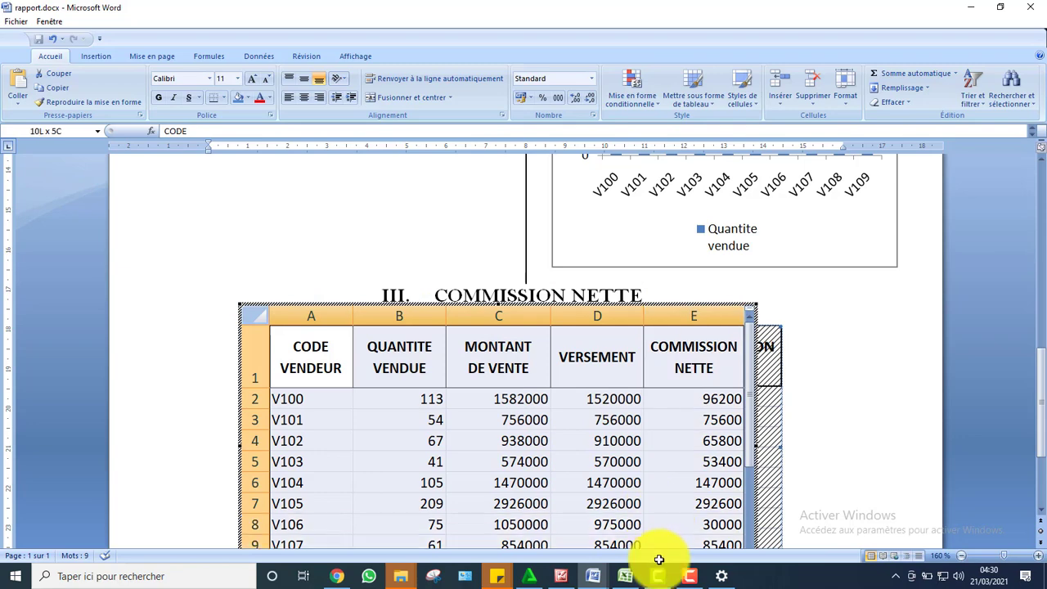
{"action": "left_click", "coordinate": [223, 97]}
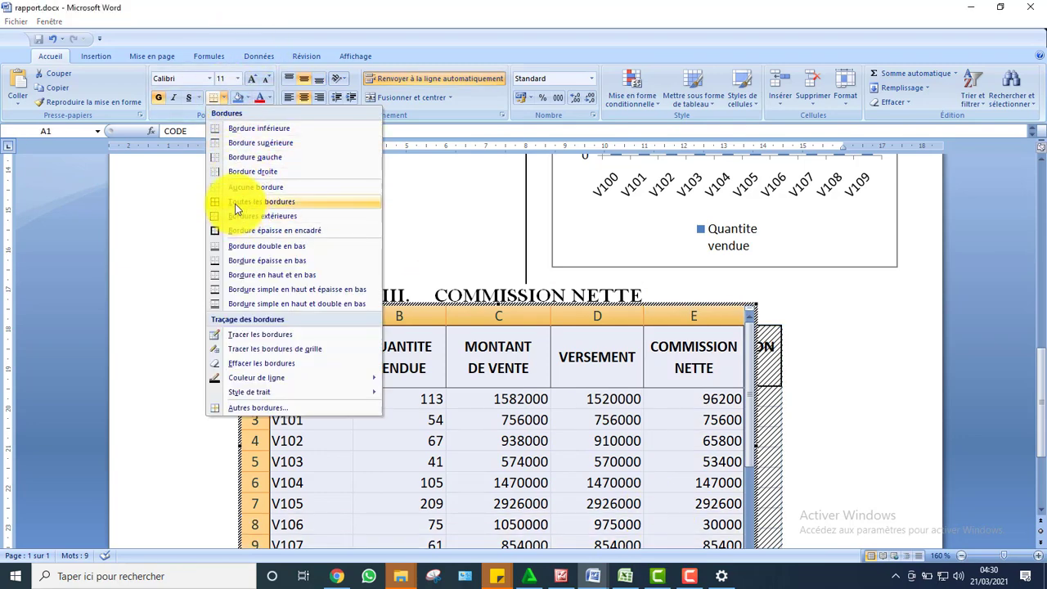
{"action": "left_click", "coordinate": [239, 209]}
{"action": "left_click", "coordinate": [806, 368]}
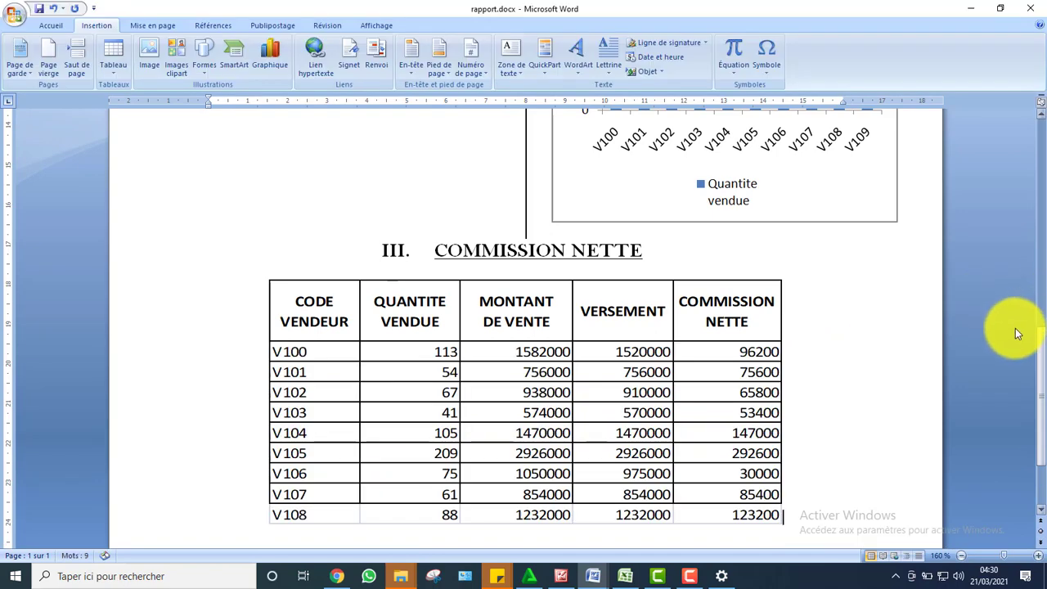
Reopen the embedded spreadsheet for editing and enlarge its frame vertically so that more rows fit
{"action": "double_click", "coordinate": [509, 351]}
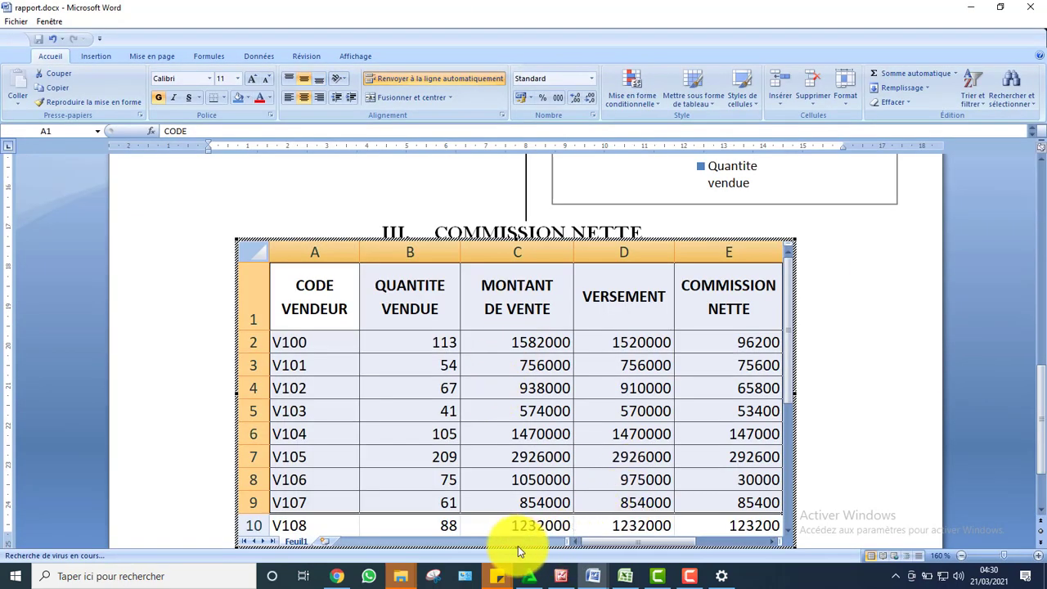
{"action": "left_click_drag", "start_coordinate": [516, 553], "coordinate": [513, 573]}
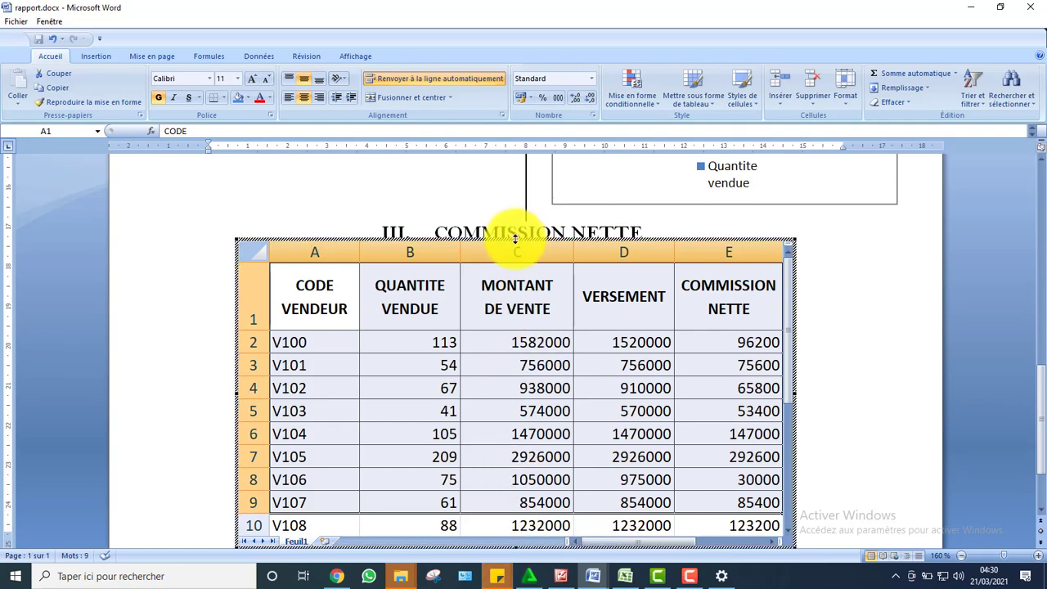
{"action": "left_click_drag", "start_coordinate": [515, 239], "coordinate": [512, 215]}
{"action": "left_click_drag", "start_coordinate": [1044, 401], "coordinate": [1044, 469]}
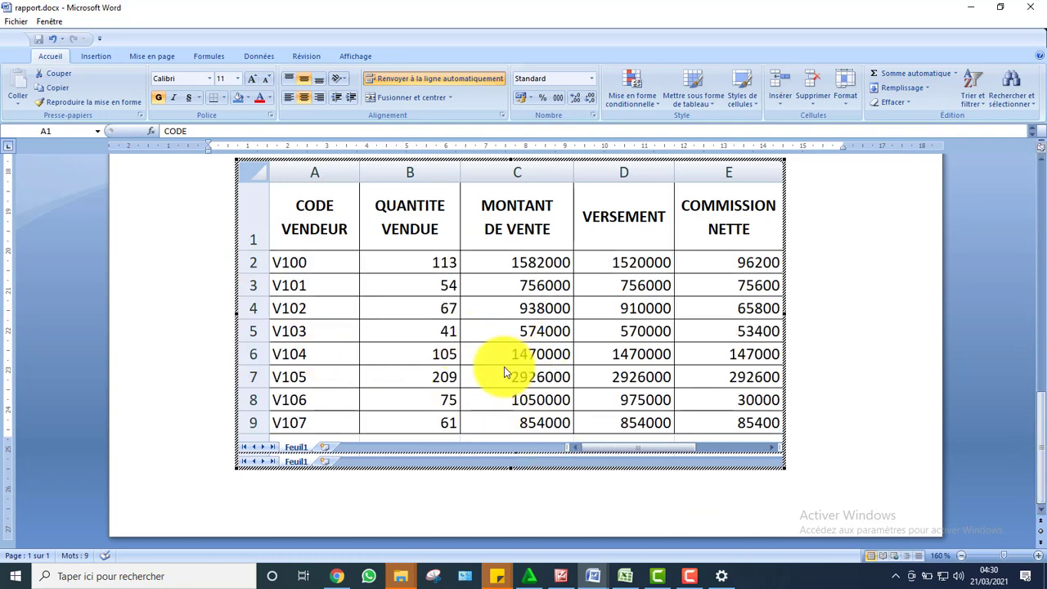
Apply all borders to the whole embedded table, A1:E11, including the V108 and V109 rows
{"action": "left_click_drag", "start_coordinate": [318, 191], "coordinate": [741, 357]}
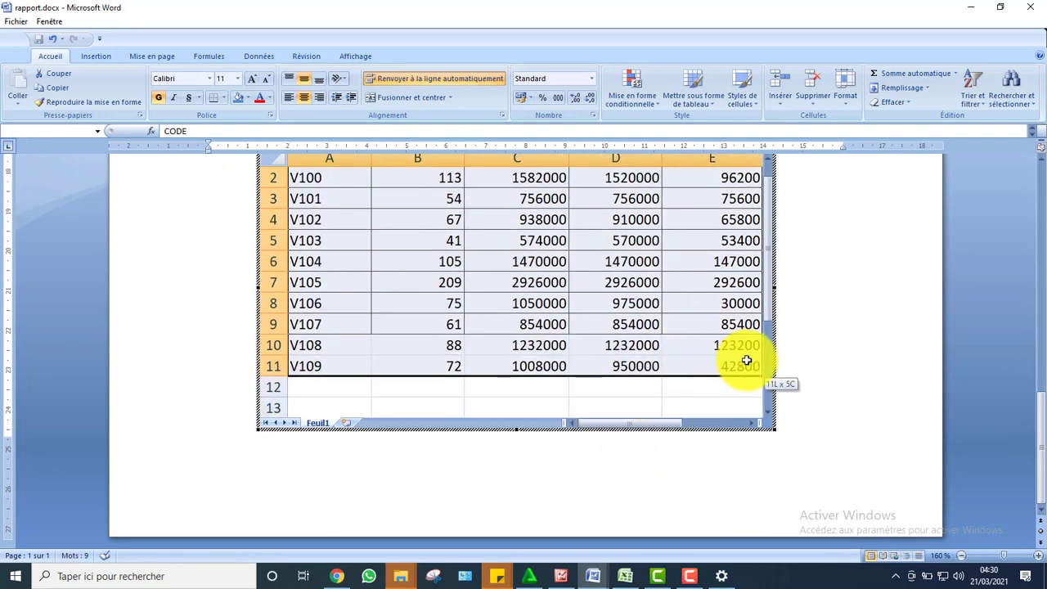
{"action": "left_click", "coordinate": [224, 97]}
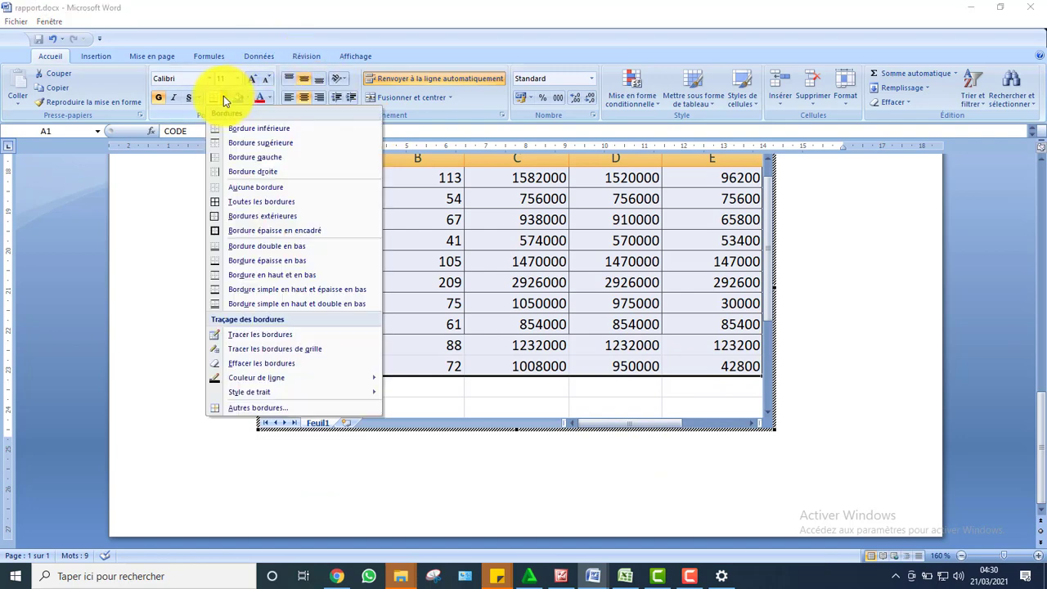
{"action": "left_click", "coordinate": [235, 207]}
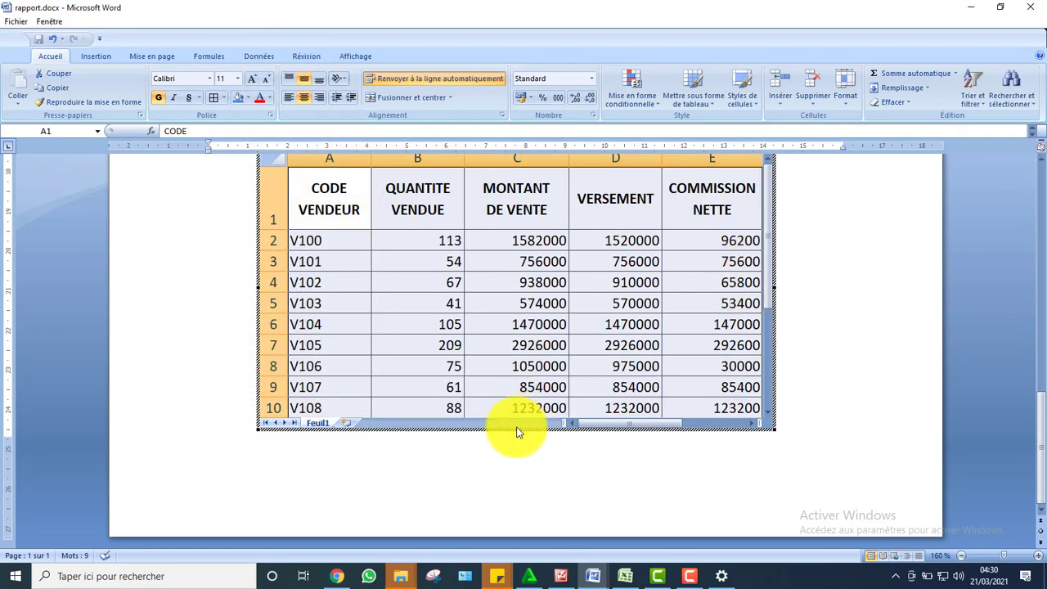
Extend the embedded spreadsheet's frame down to include the V109 row, and return to the document
{"action": "left_click_drag", "start_coordinate": [515, 431], "coordinate": [516, 459]}
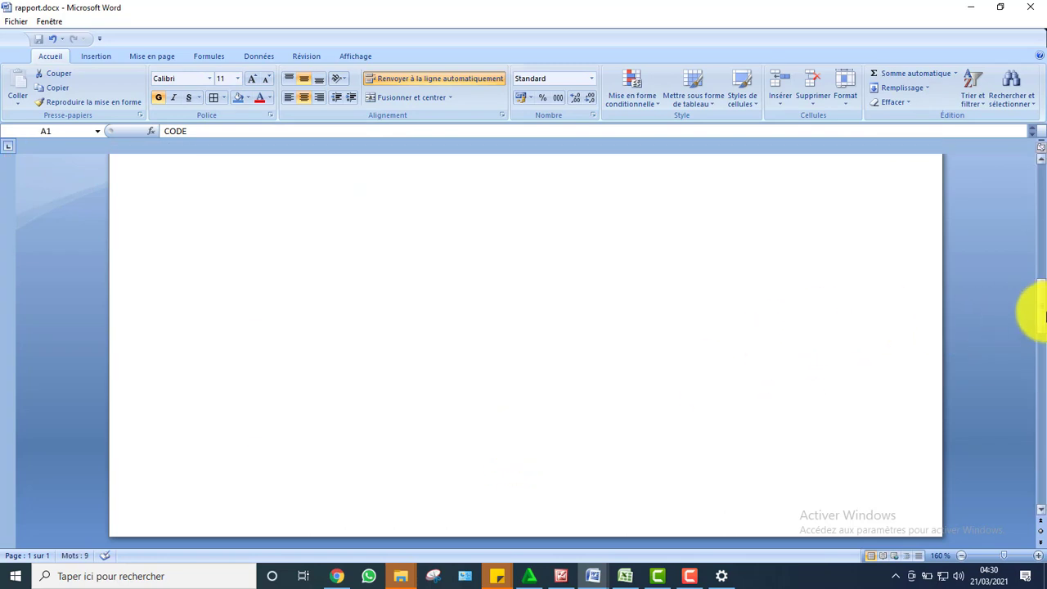
{"action": "mouse_move", "coordinate": [1041, 314]}
{"action": "left_mouse_down"}
{"action": "mouse_move", "coordinate": [1031, 276]}
{"action": "mouse_move", "coordinate": [1035, 309]}
{"action": "left_mouse_up"}
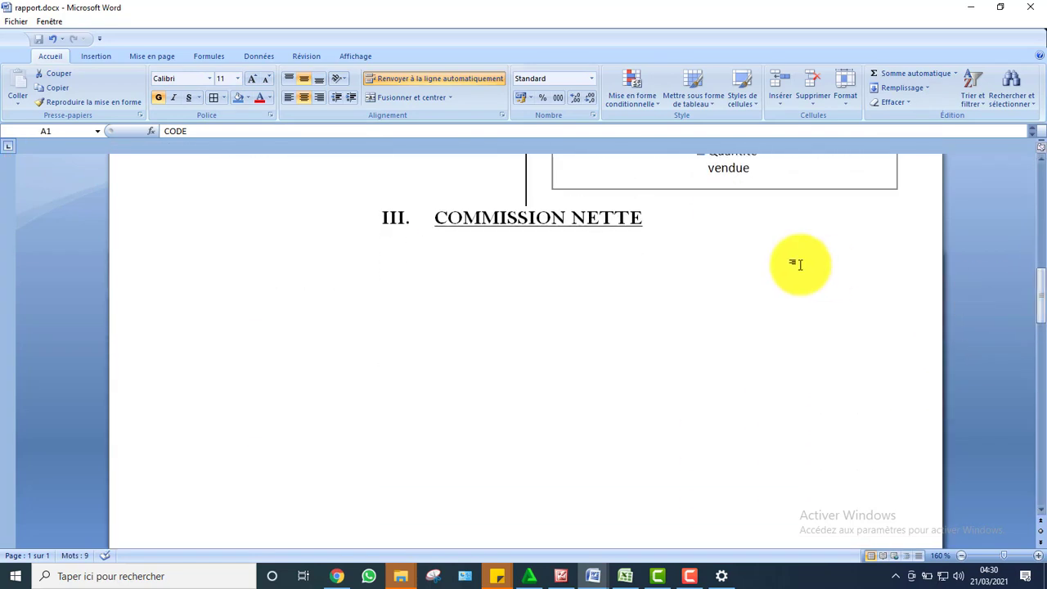
{"action": "left_click", "coordinate": [799, 264]}
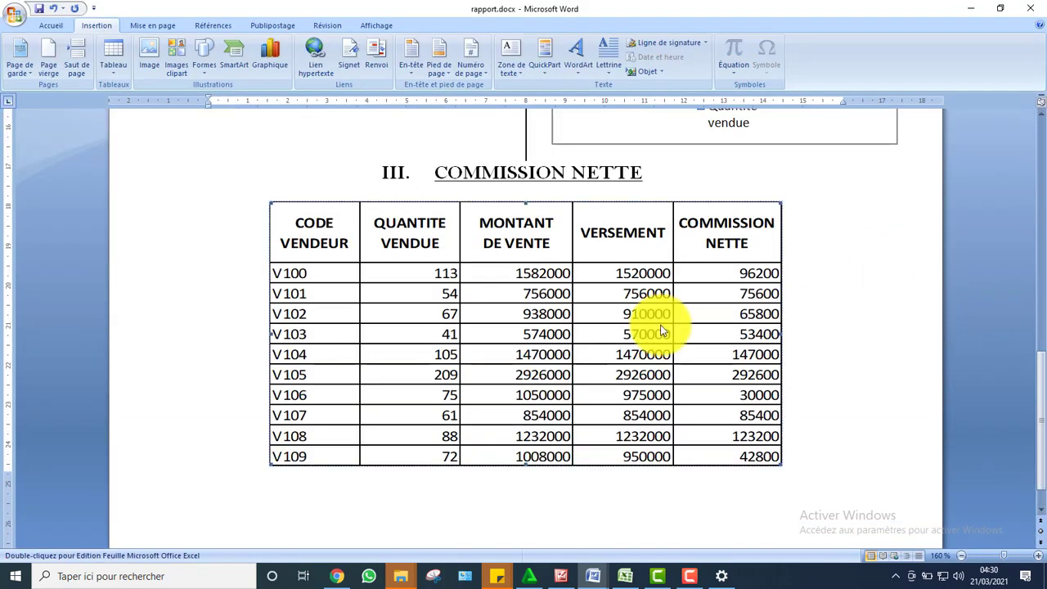
In SUJET2 BT BUR 2015.docx, copy the section 3 footer line containing VENTE GENERALE and GESTION 2015
{"action": "mouse_move", "coordinate": [1033, 431]}
{"action": "left_mouse_down"}
{"action": "mouse_move", "coordinate": [1028, 276]}
{"action": "mouse_move", "coordinate": [985, 245]}
{"action": "mouse_move", "coordinate": [1020, 181]}
{"action": "mouse_move", "coordinate": [1031, 450]}
{"action": "left_mouse_up"}
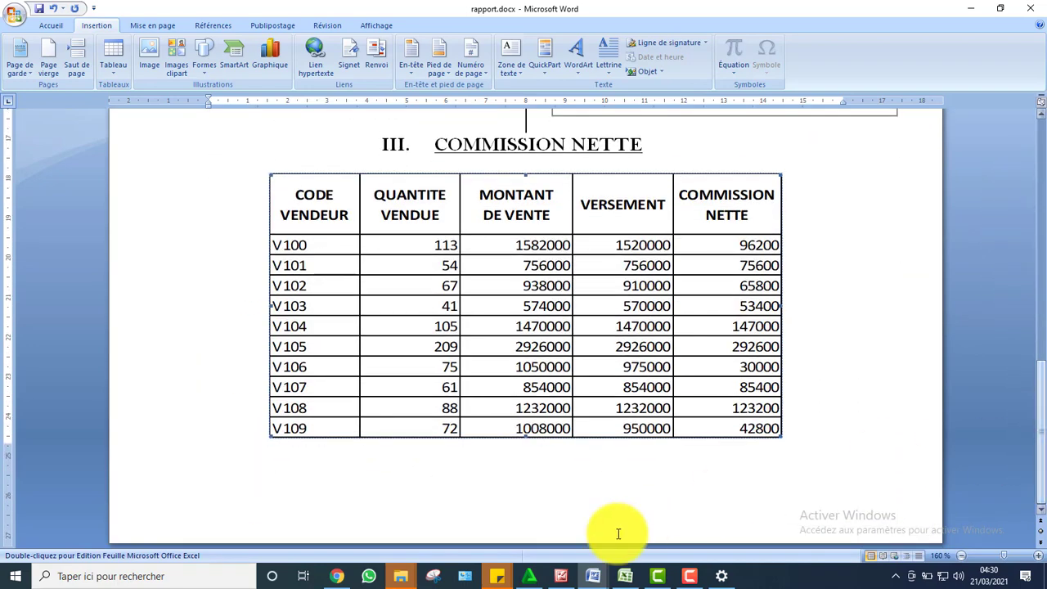
{"action": "mouse_move", "coordinate": [593, 575]}
{"action": "left_click", "coordinate": [518, 518]}
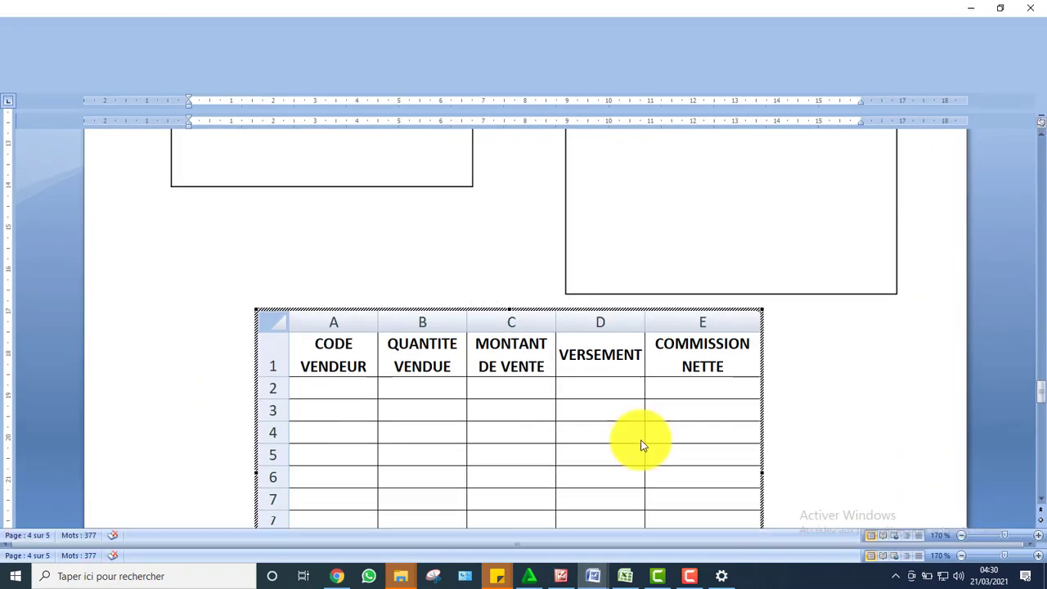
{"action": "left_click", "coordinate": [897, 312]}
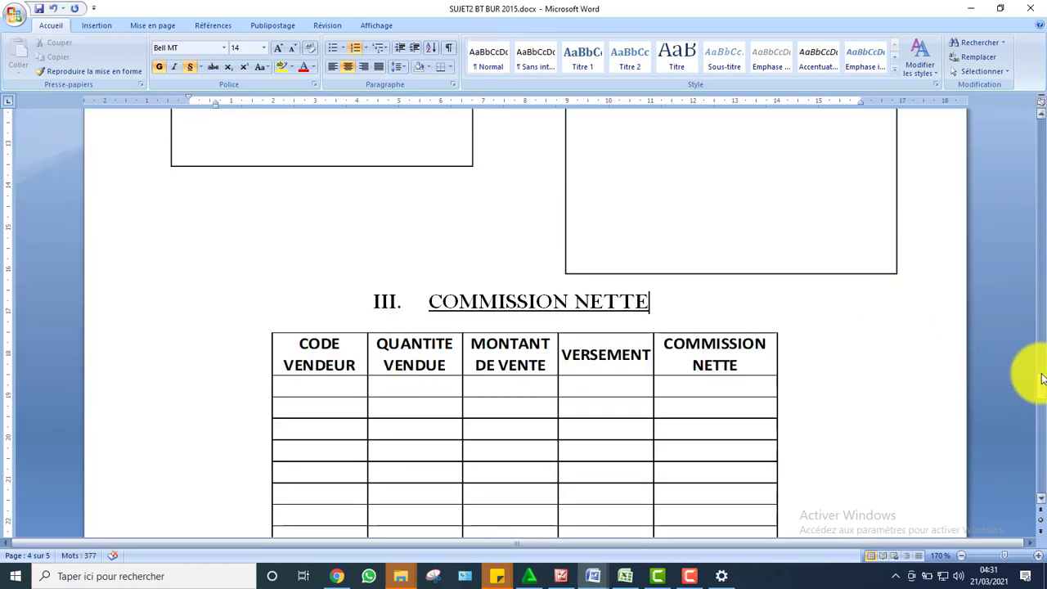
{"action": "left_click_drag", "start_coordinate": [1043, 379], "coordinate": [1038, 409]}
{"action": "double_click", "coordinate": [306, 219]}
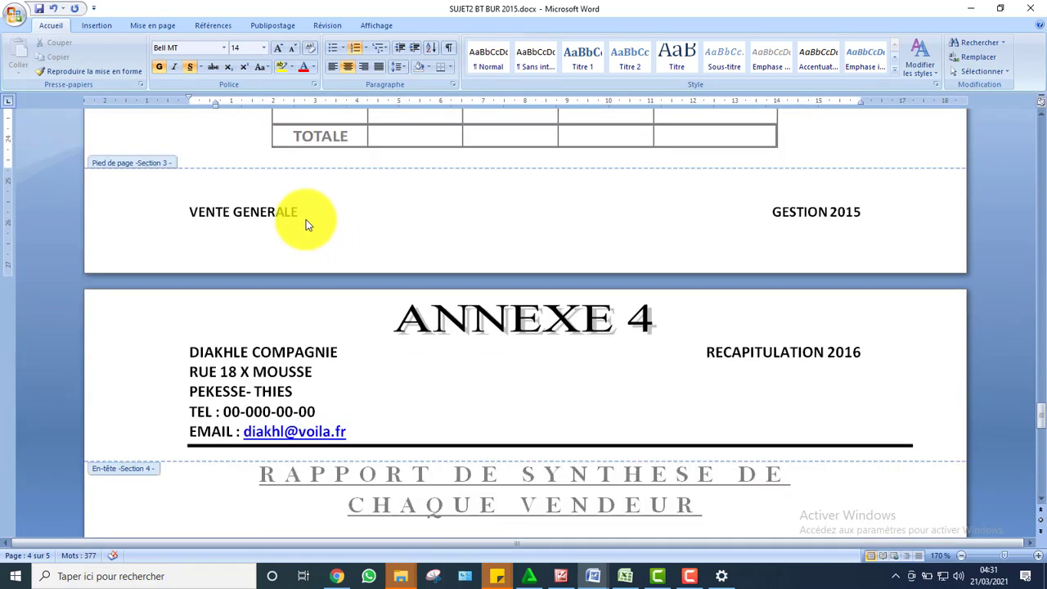
{"action": "triple_click", "coordinate": [217, 221]}
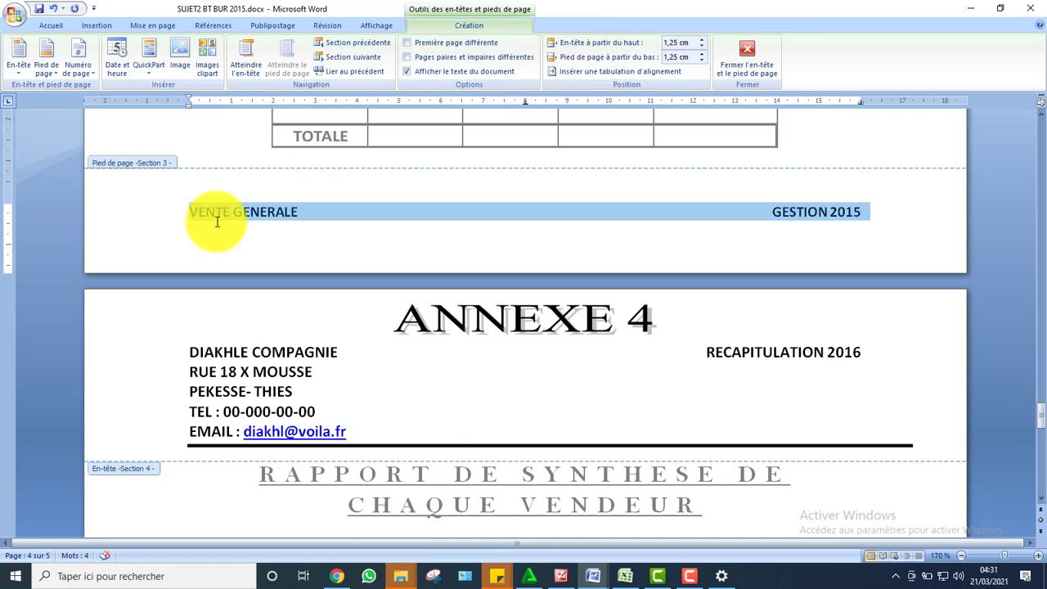
Paste the VENTE GENERALE / GESTION 2015 line into rapport.docx's footer, delete the extra empty line, and close the footer
{"action": "left_click", "coordinate": [594, 579]}
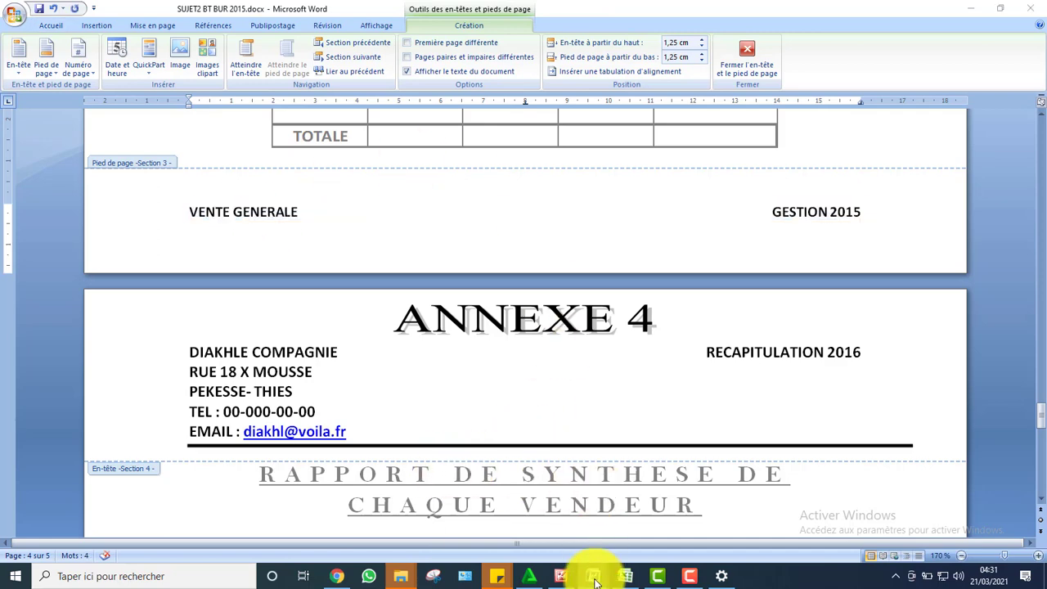
{"action": "left_click", "coordinate": [695, 527]}
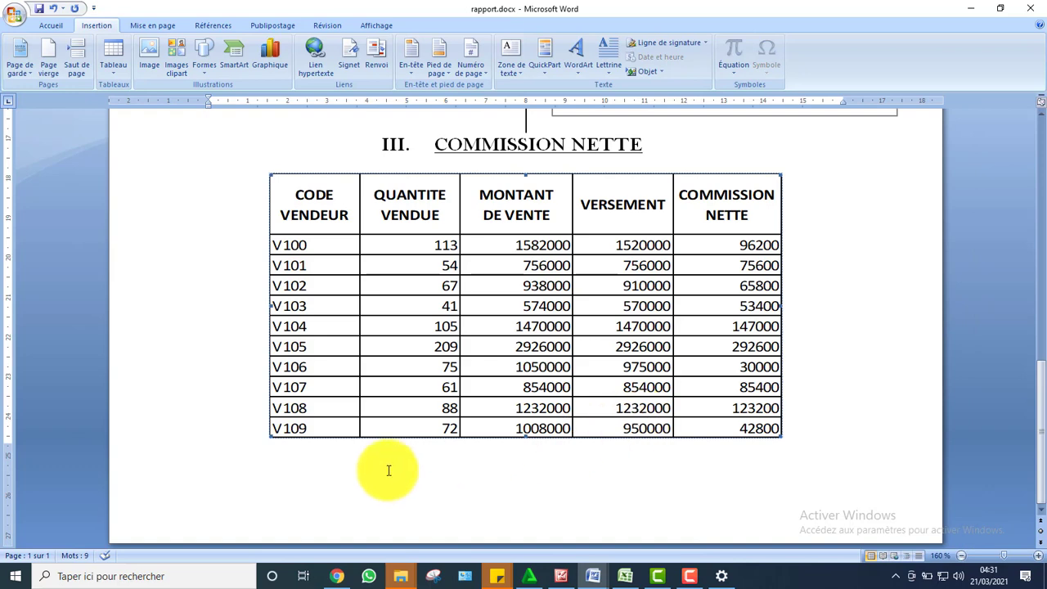
{"action": "double_click", "coordinate": [250, 501]}
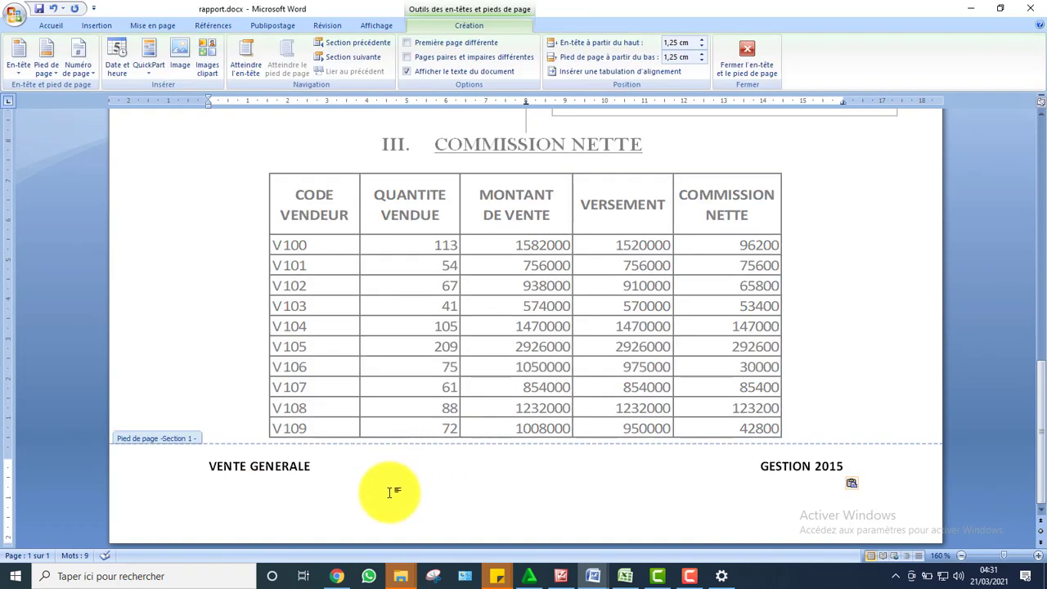
{"action": "key", "text": "BackSpace"}
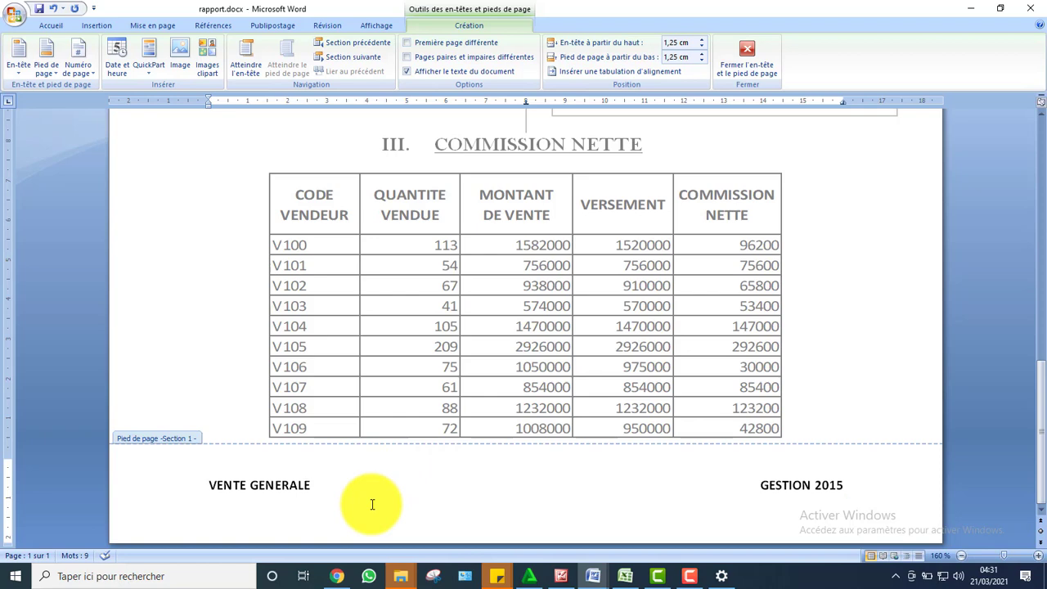
{"action": "double_click", "coordinate": [254, 308]}
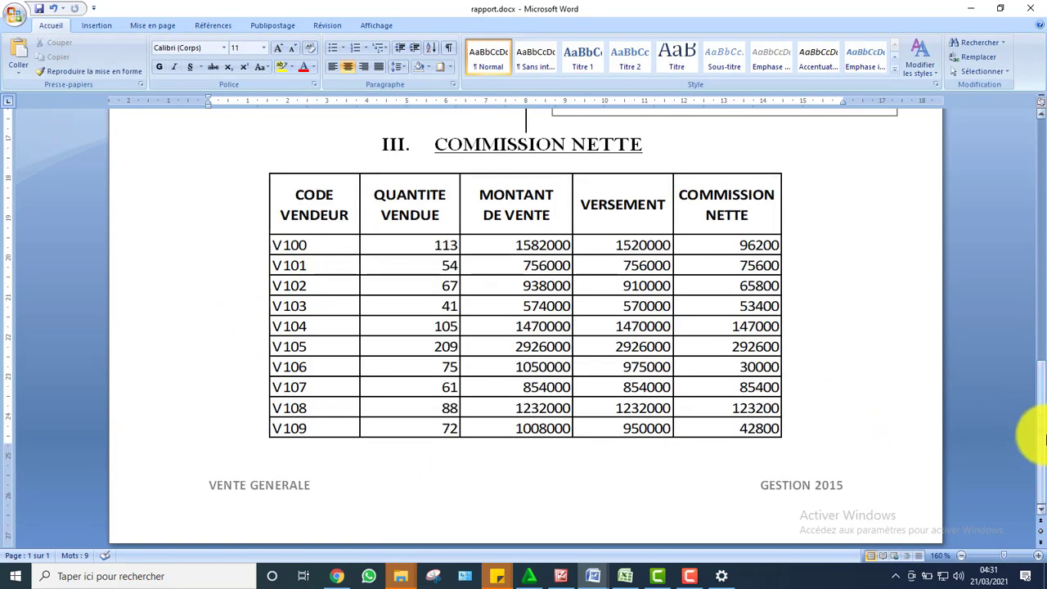
Review rapport.docx from its header through the salary and sales sections to the COMMISSION NETTE table
{"action": "left_click_drag", "start_coordinate": [1042, 439], "coordinate": [1043, 400]}
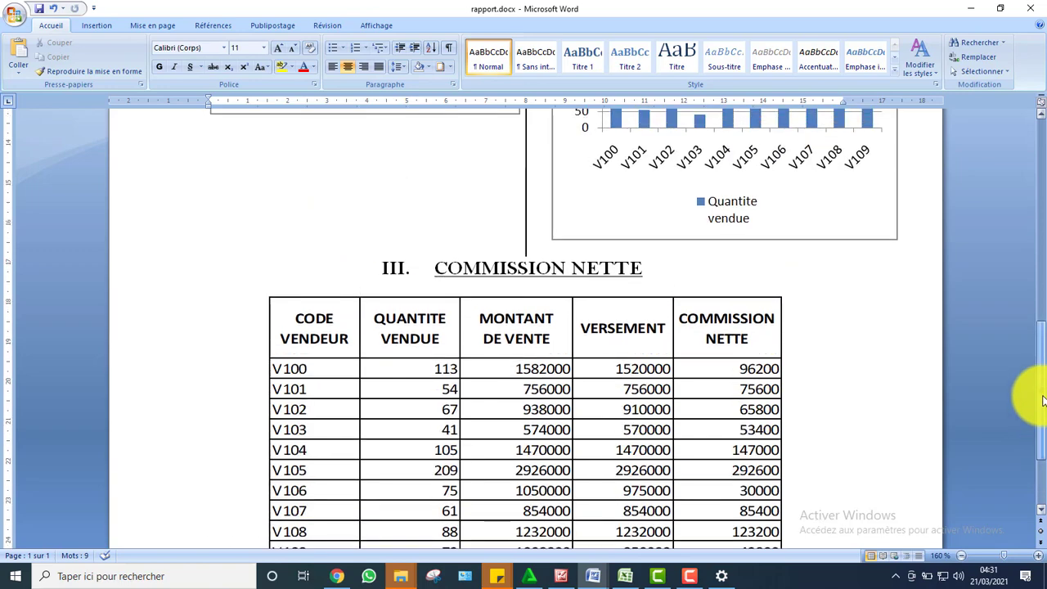
{"action": "left_click_drag", "start_coordinate": [1043, 401], "coordinate": [995, 222]}
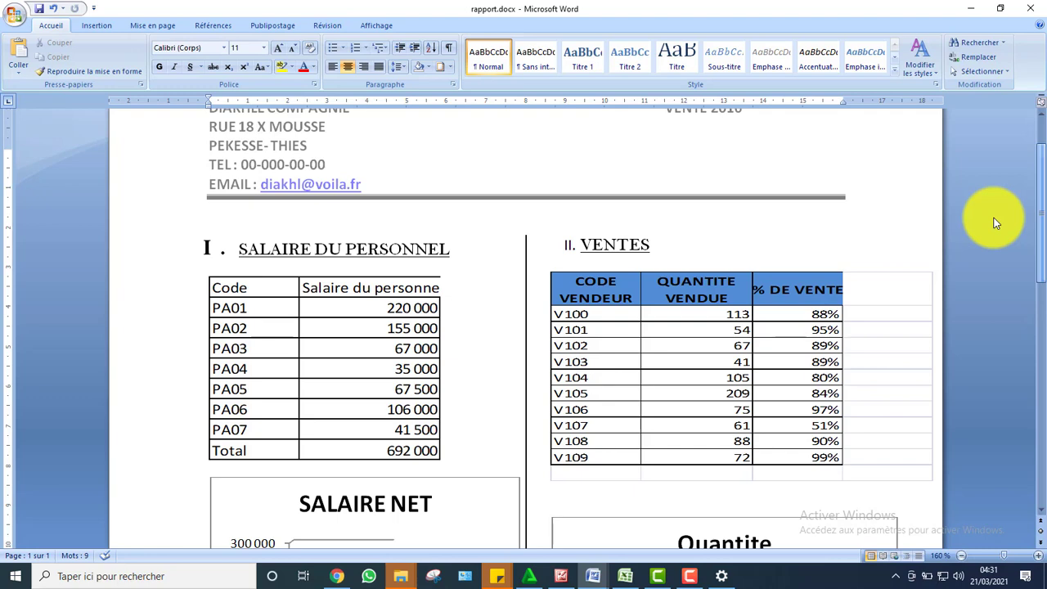
{"action": "scroll", "coordinate": [991, 213], "scroll_direction": "up", "scroll_amount": 2}
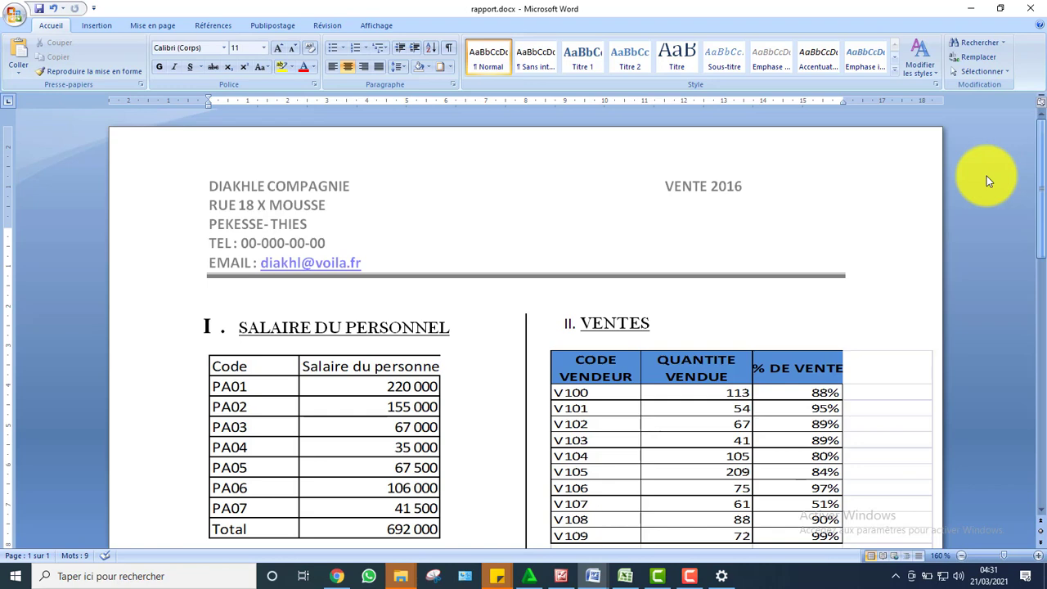
{"action": "scroll", "coordinate": [992, 205], "scroll_direction": "down", "scroll_amount": 10}
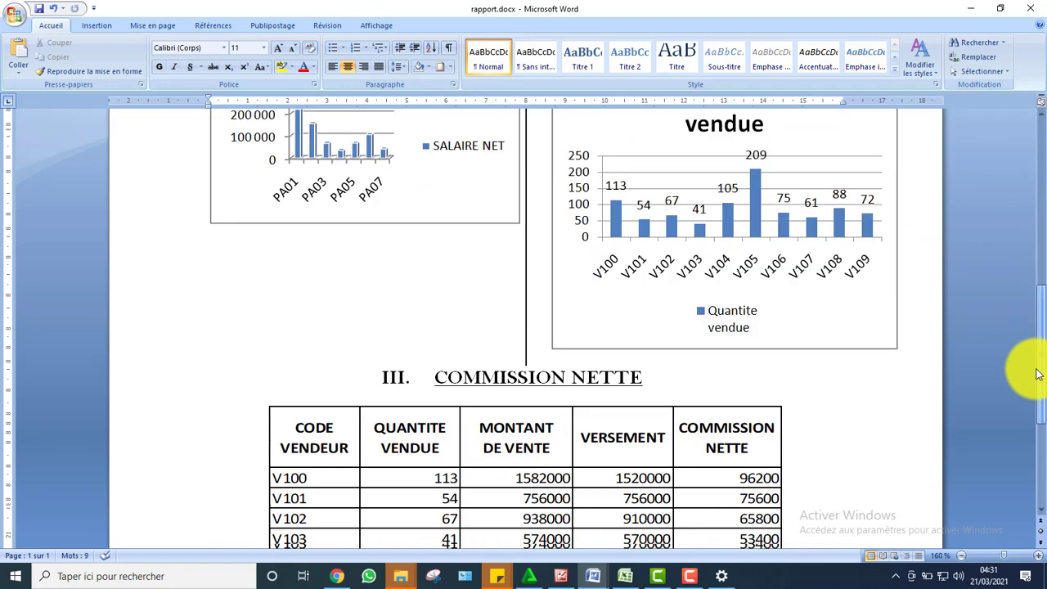